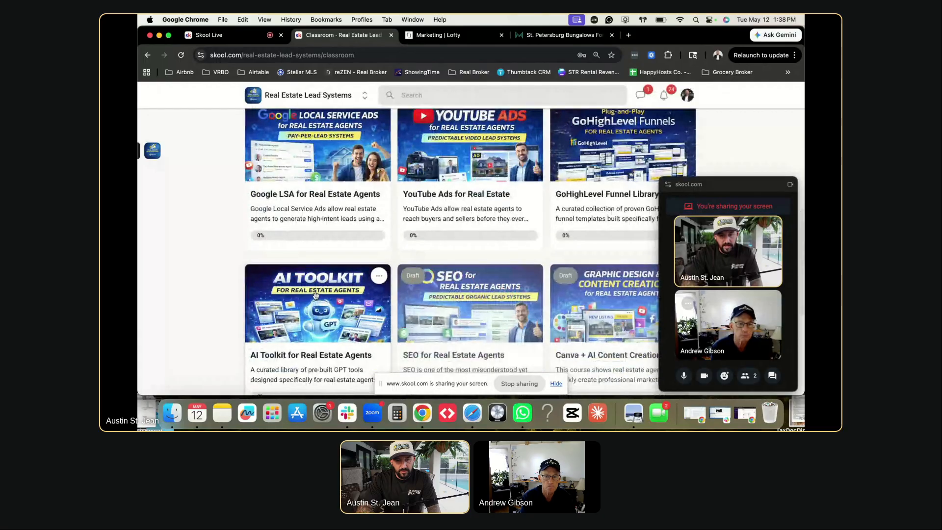
# Open the AI Toolkit course, look through the Local SEO and IDX lessons, then open Short-Form Video Script Generator.
pyautogui.click(313, 288)
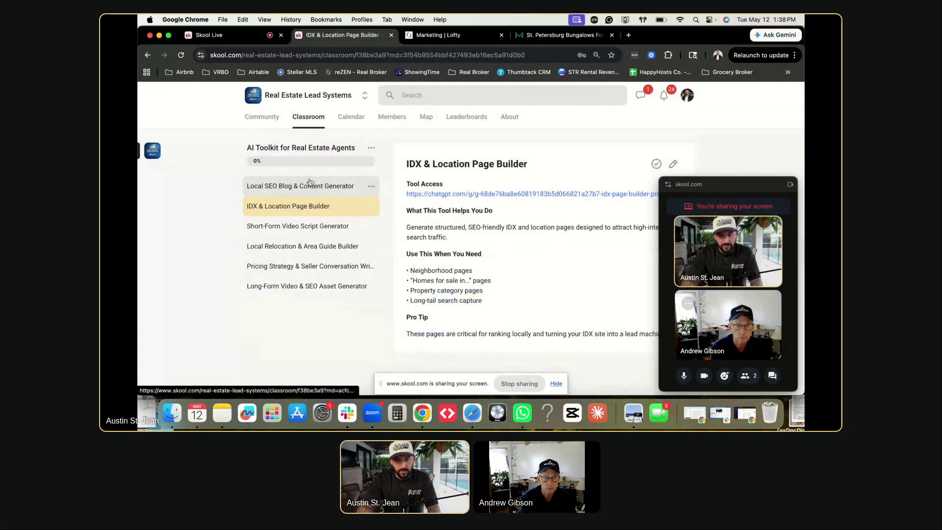
pyautogui.moveTo(748, 182); pyautogui.dragTo(755, 78)
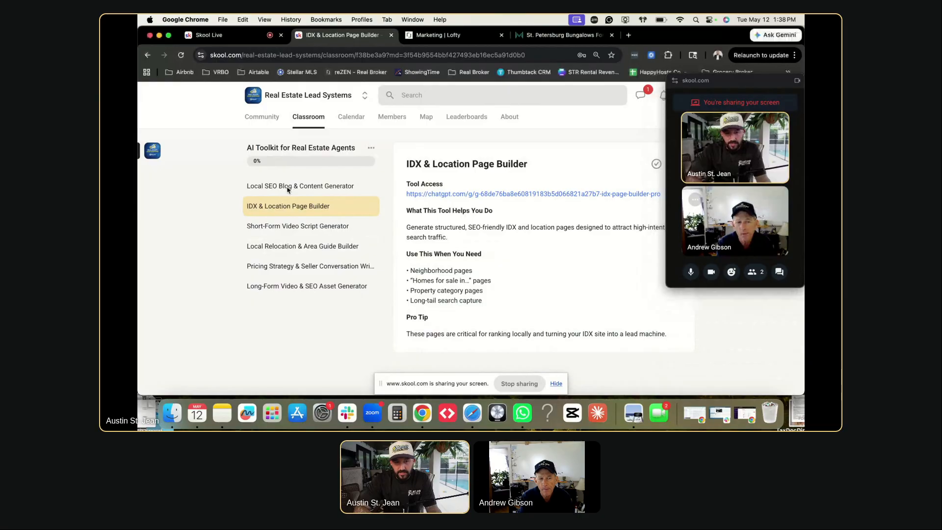
pyautogui.click(280, 190)
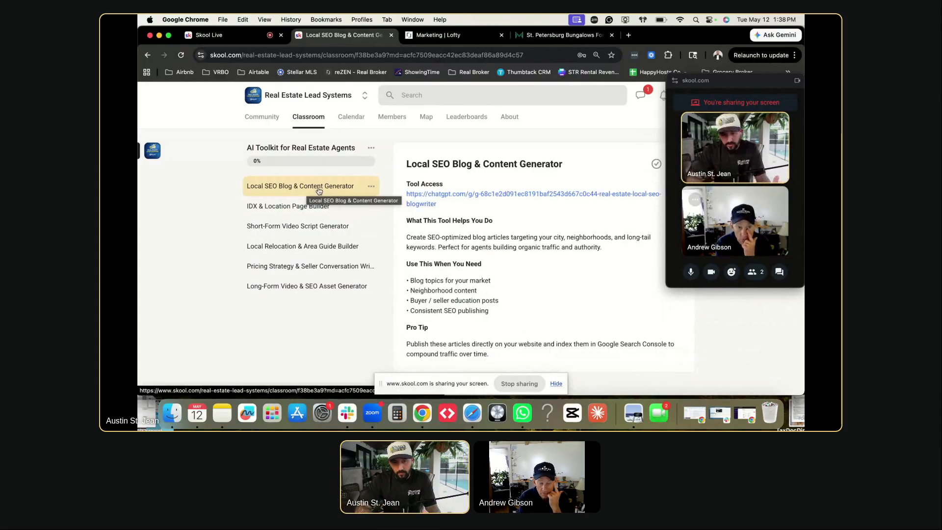
pyautogui.click(272, 210)
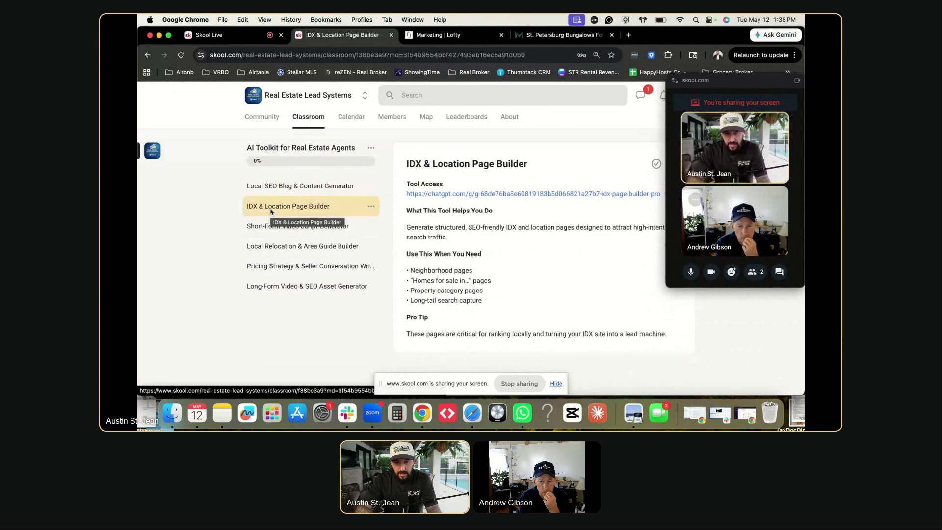
pyautogui.click(737, 87)
pyautogui.moveTo(752, 92); pyautogui.dragTo(737, 123)
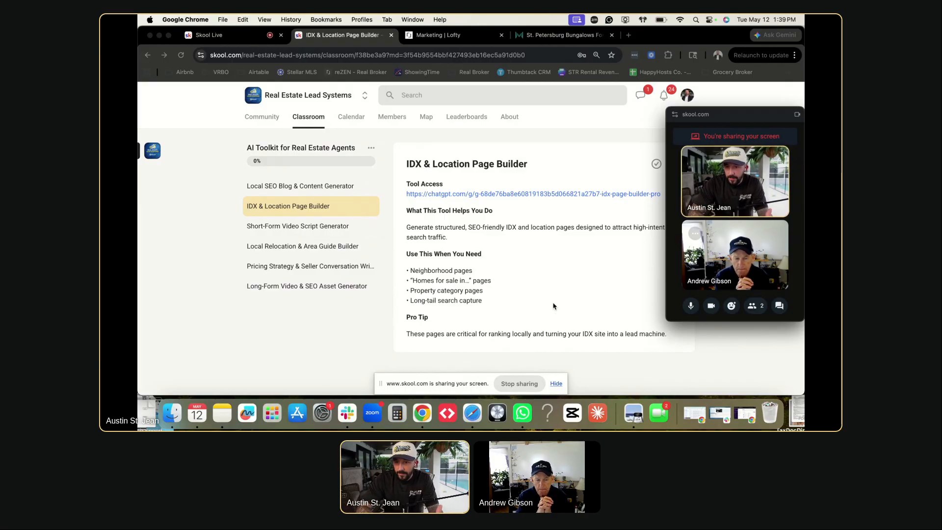
pyautogui.click(269, 227)
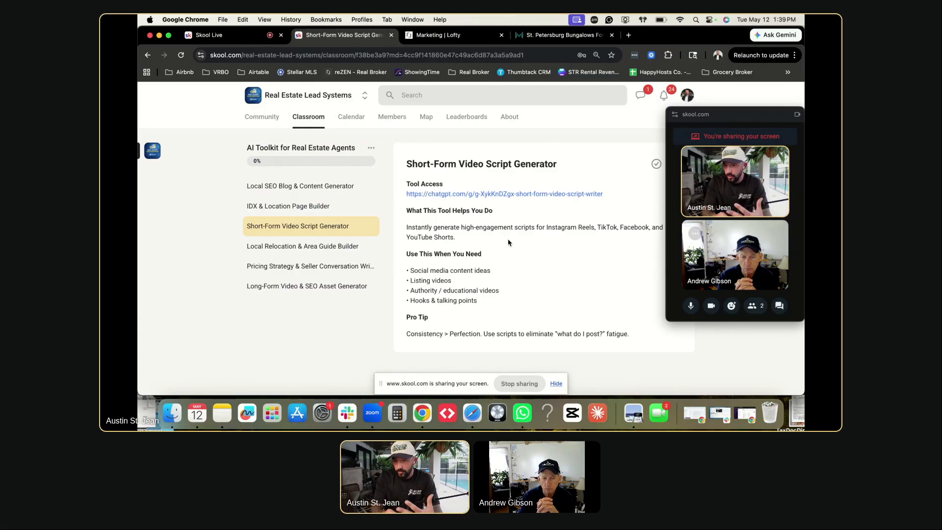
pyautogui.click(449, 194)
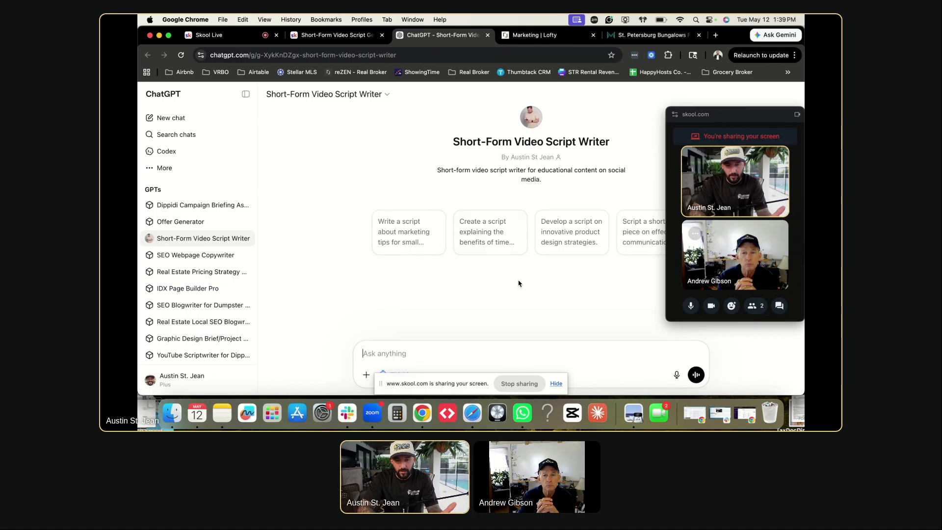
pyautogui.click(487, 35)
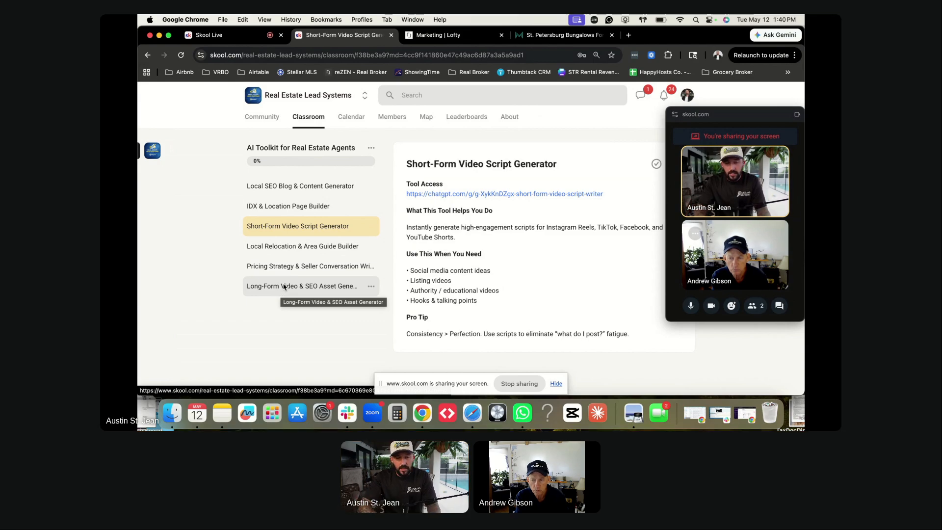
# Open IDX Page Builder Pro from the IDX & Location Page Builder lesson, then show the St. Petersburg bungalows page.
pyautogui.click(259, 207)
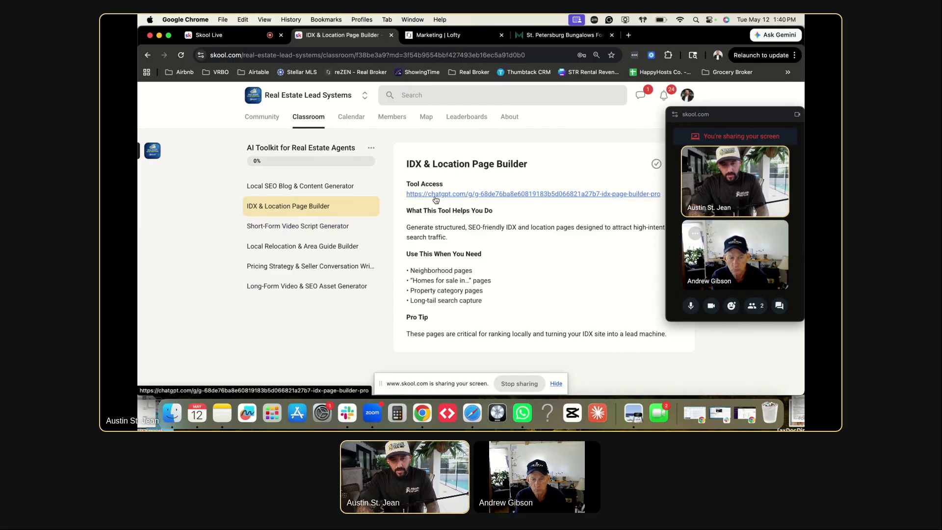
pyautogui.click(490, 195)
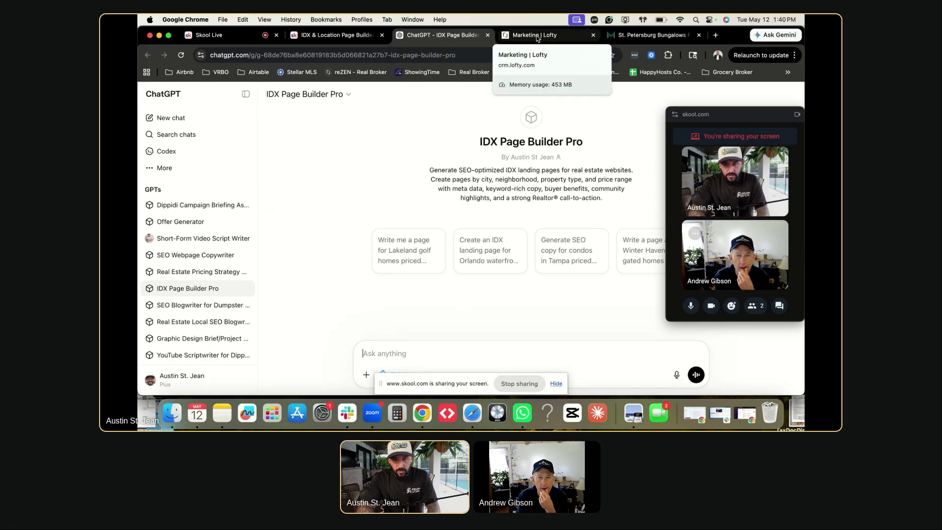
pyautogui.click(579, 35)
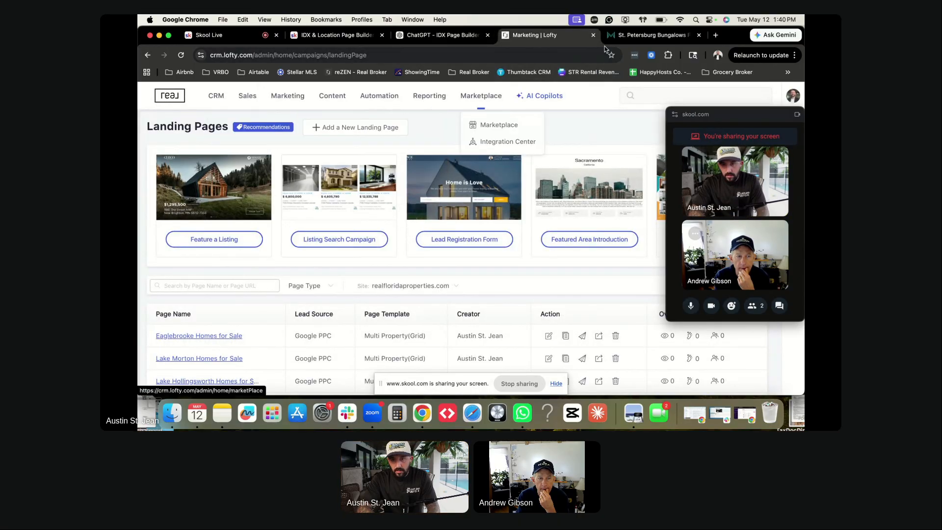
pyautogui.click(647, 35)
# Go to the Mike + Michelle Compass homepage through the header logo and scroll through it.
pyautogui.scroll(15, 396, 147)
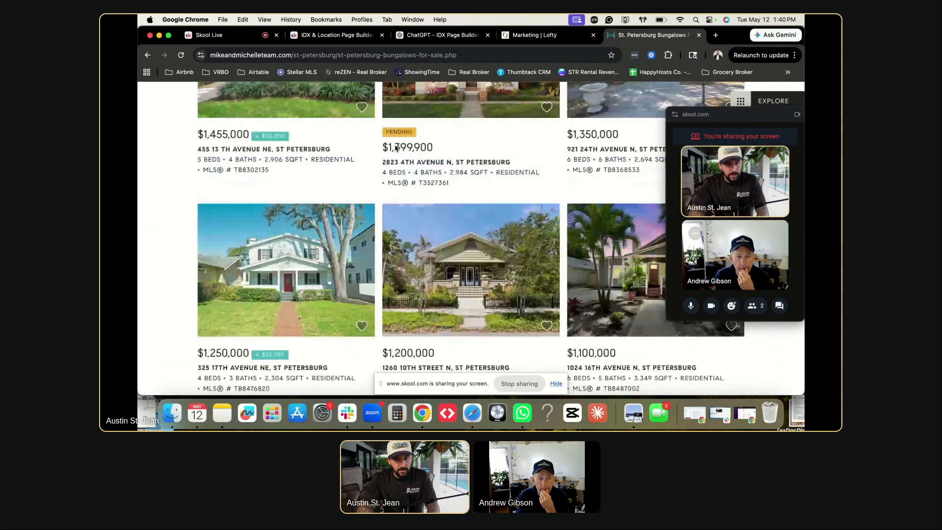
pyautogui.click(226, 102)
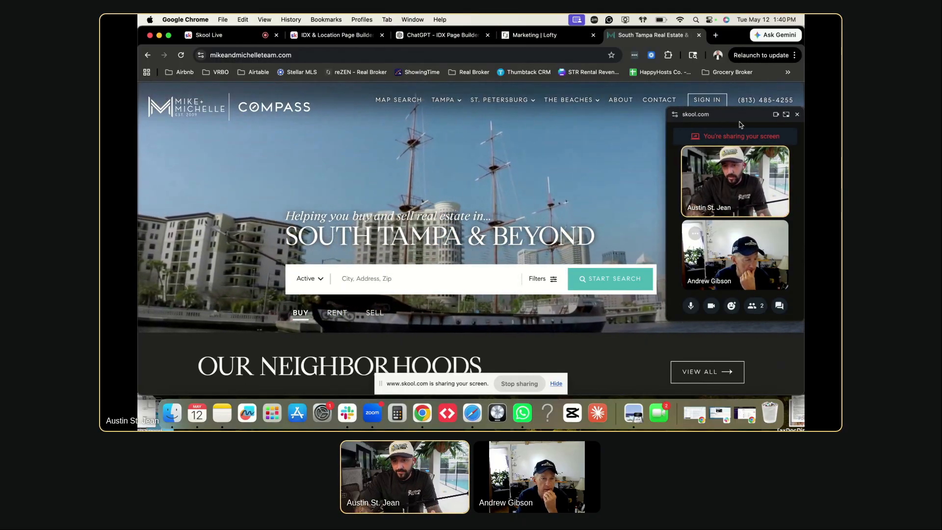
pyautogui.moveTo(753, 116); pyautogui.dragTo(755, 182)
pyautogui.scroll(-6, 404, 171)
pyautogui.scroll(6, 419, 175)
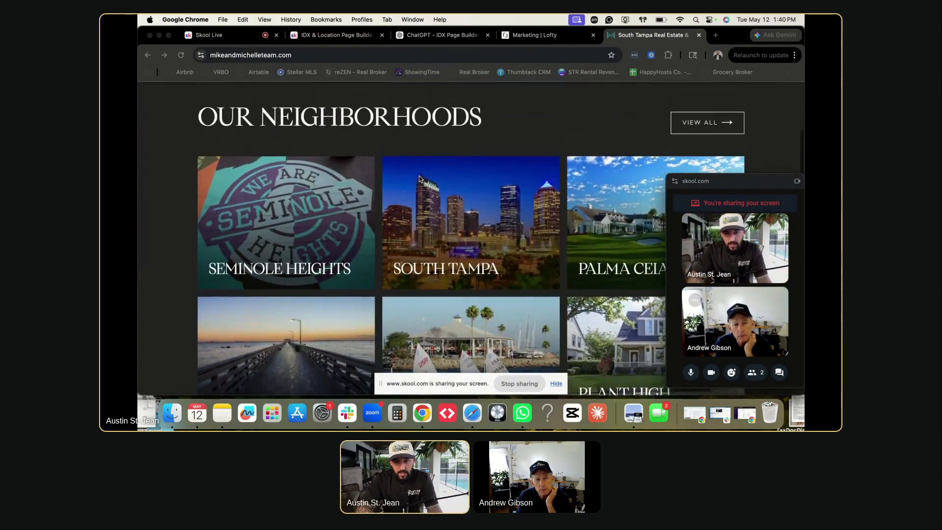
pyautogui.scroll(-20, 419, 175)
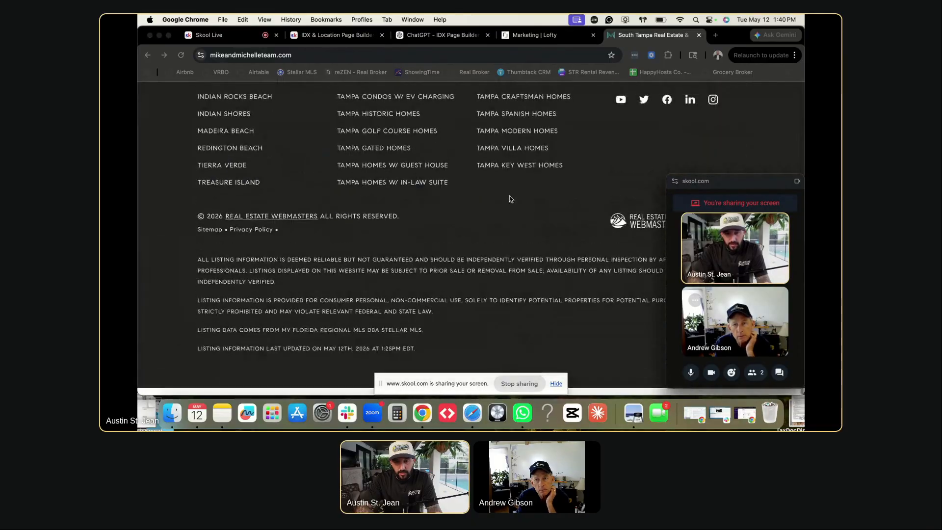
pyautogui.scroll(3, 567, 229)
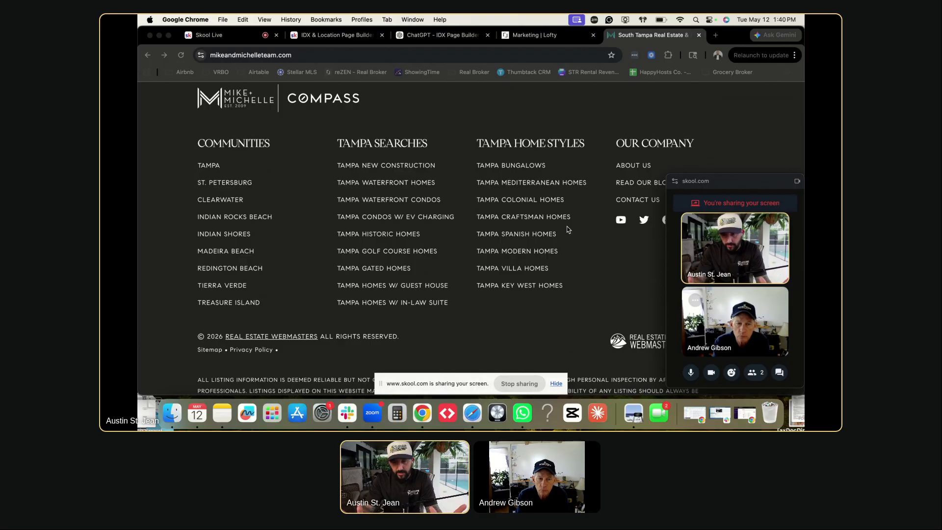
pyautogui.scroll(1, 465, 209)
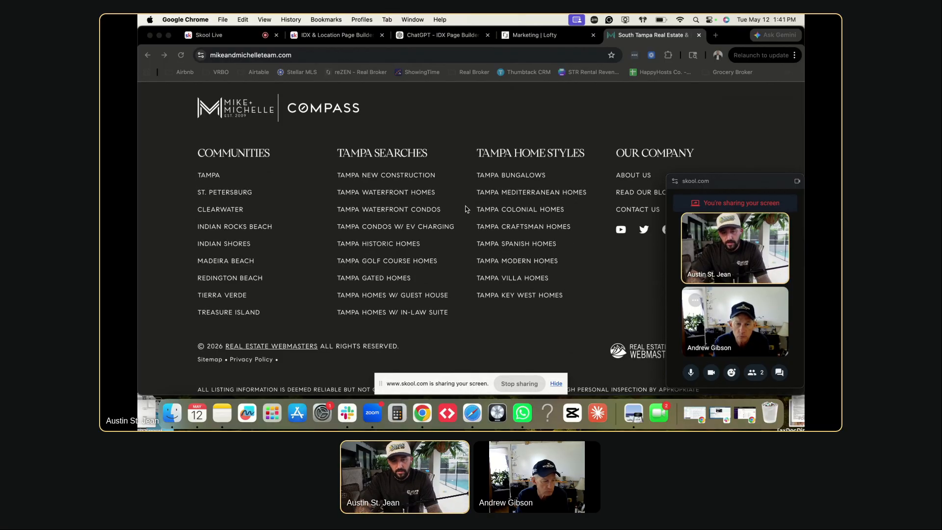
pyautogui.scroll(15, 465, 209)
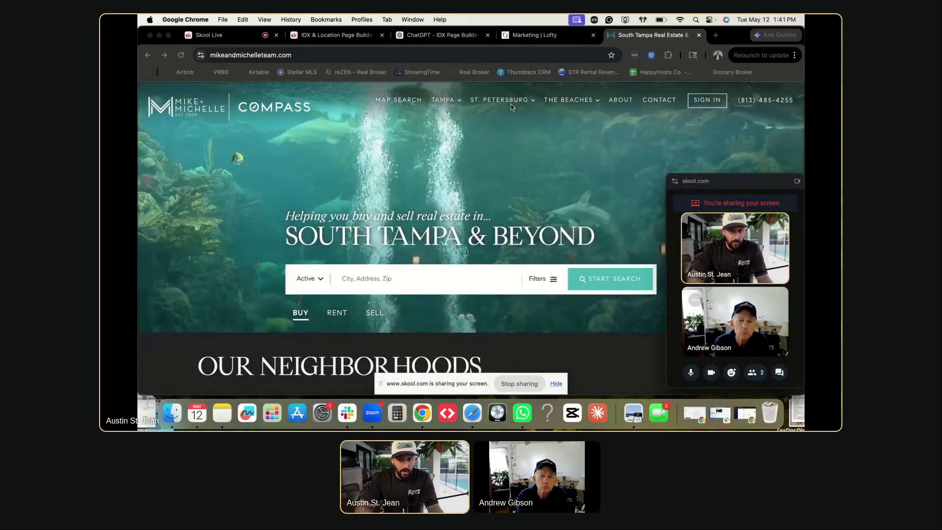
# Open the site's Map Search page and scroll through it.
pyautogui.click(374, 136)
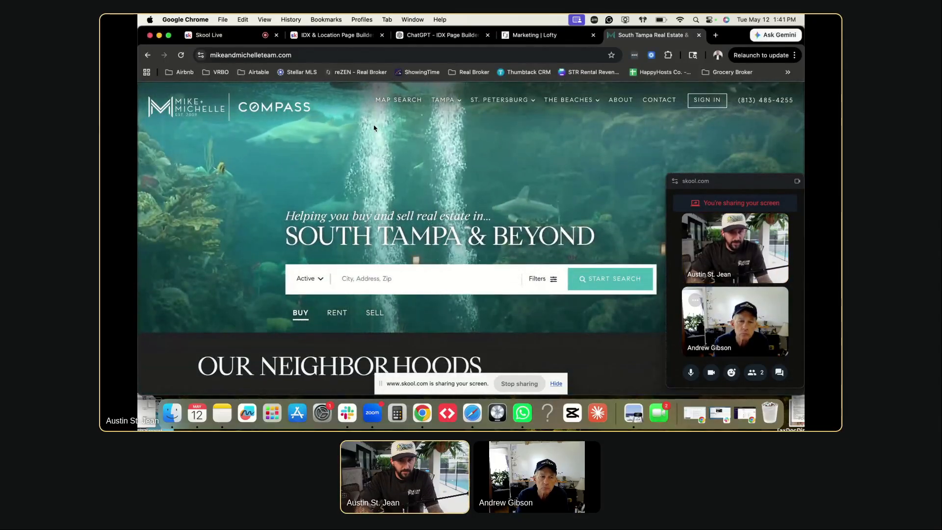
pyautogui.click(400, 100)
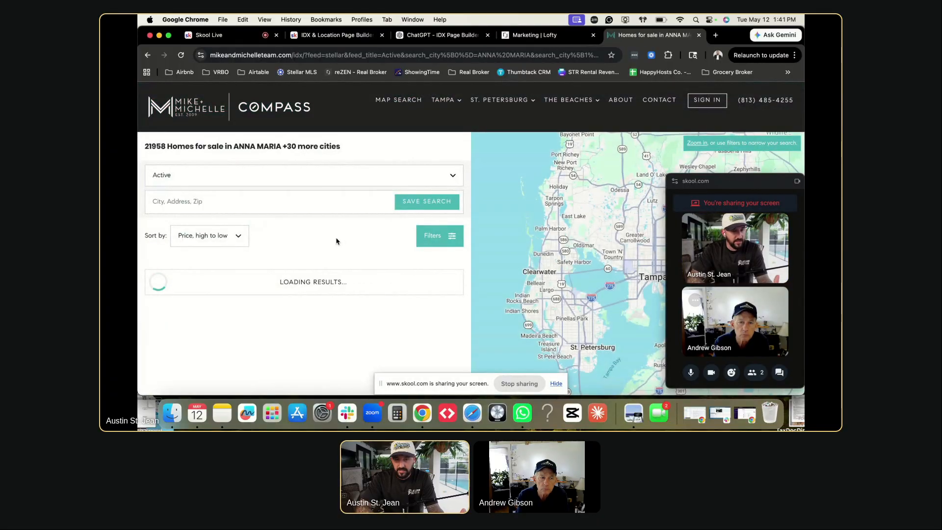
pyautogui.scroll(-10, 336, 240)
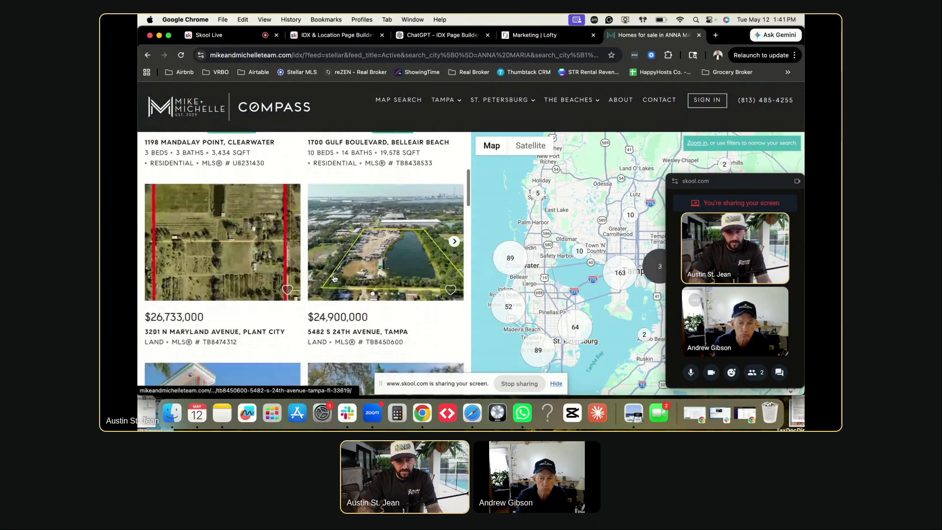
pyautogui.scroll(-6, 333, 278)
pyautogui.scroll(6, 333, 278)
pyautogui.scroll(10, 333, 278)
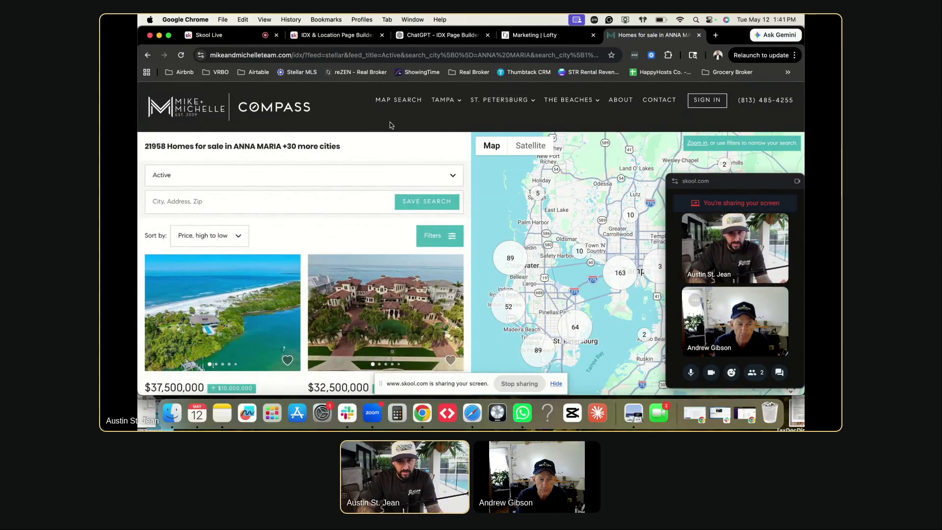
# Browse the Tampa, St. Petersburg and The Beaches menus, then choose Tampa > Bungalows.
pyautogui.click(449, 102)
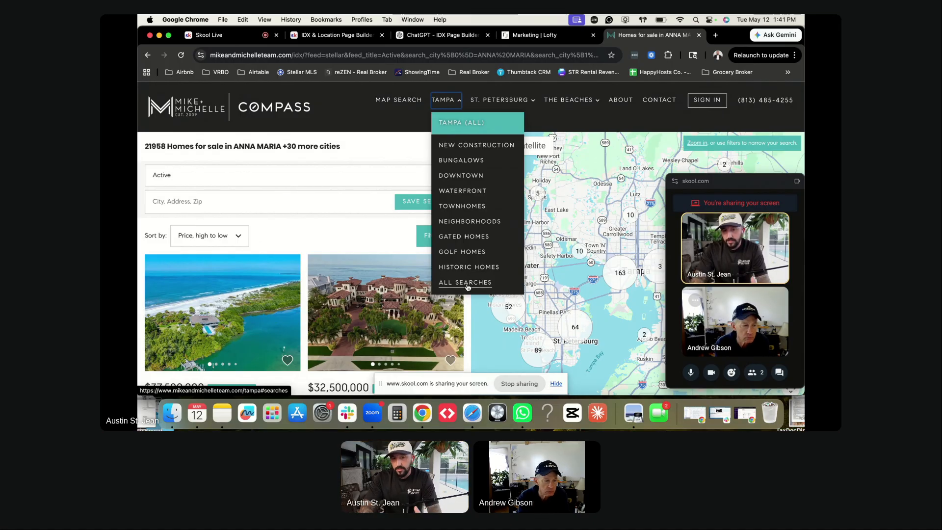
pyautogui.click(507, 100)
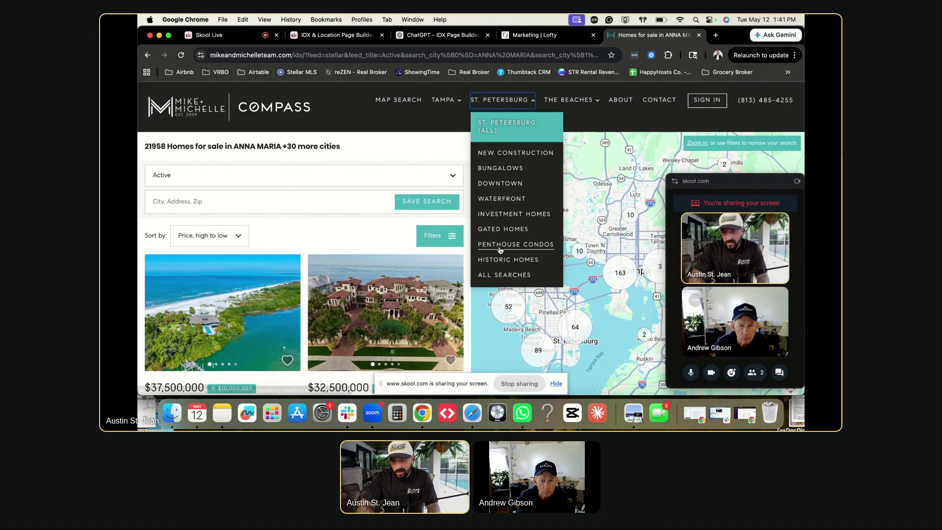
pyautogui.click(563, 101)
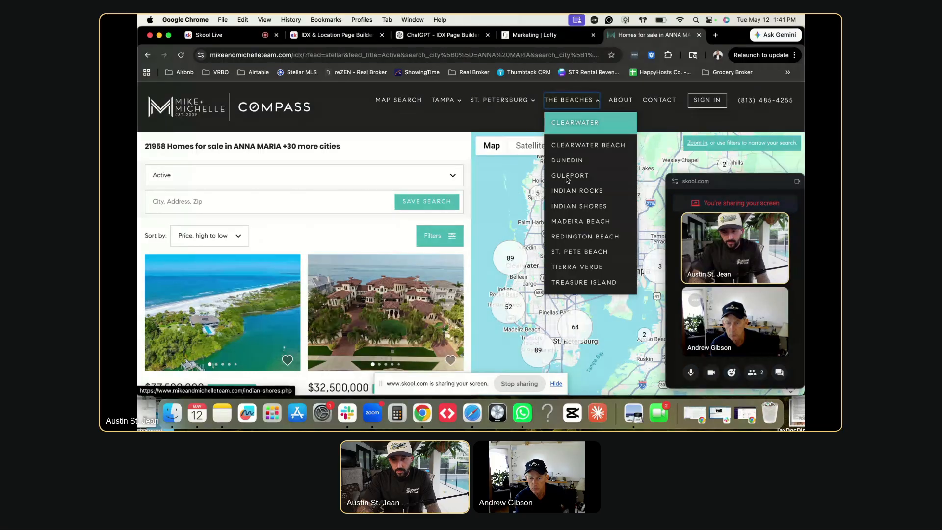
pyautogui.click(449, 101)
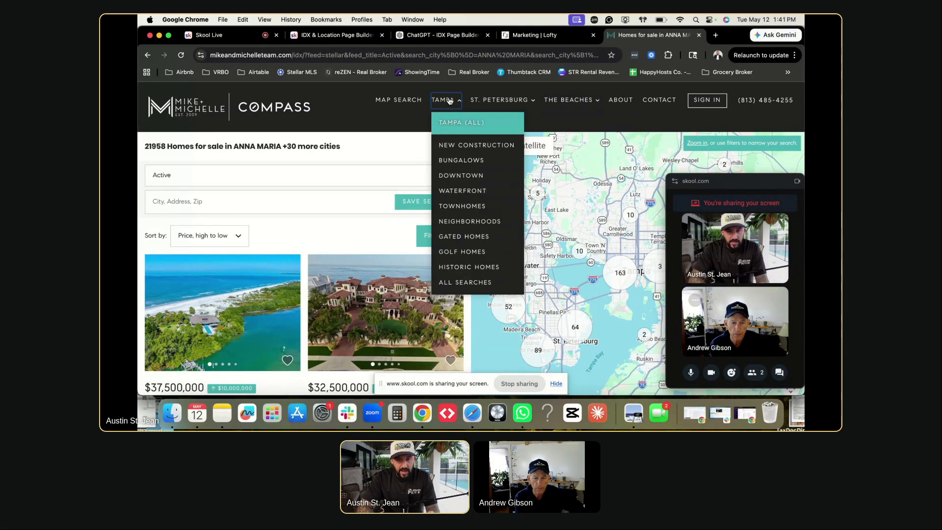
pyautogui.click(459, 162)
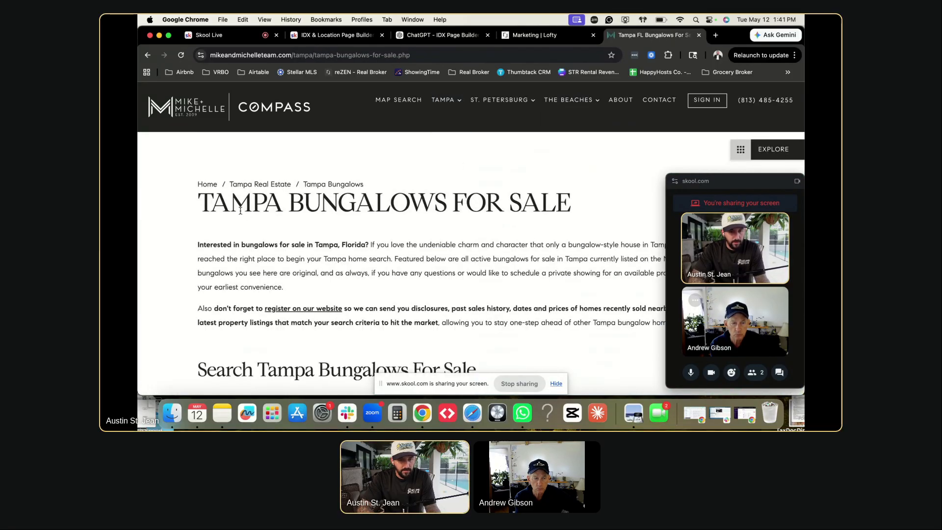
# Copy the 'Tampa Bungalows For Sale' heading and search for it on Google in a new tab.
pyautogui.moveTo(728, 182); pyautogui.dragTo(727, 111)
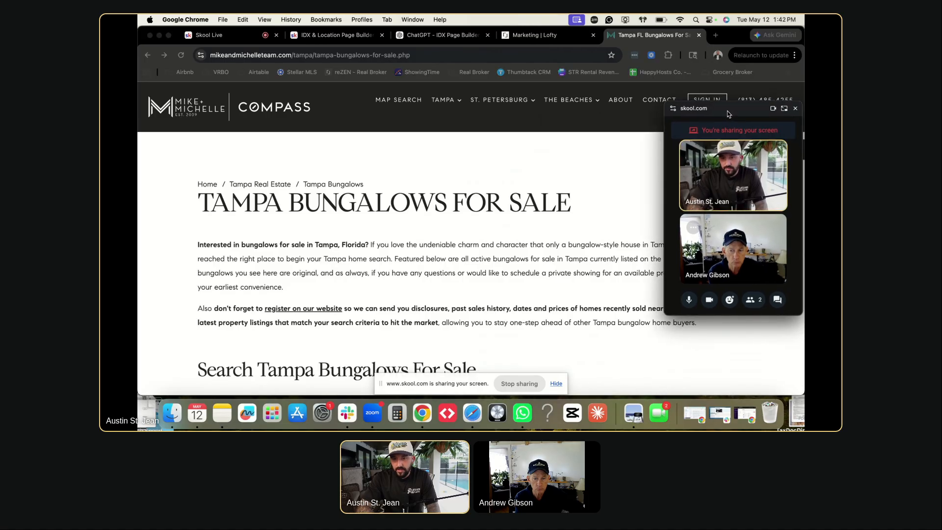
pyautogui.tripleClick(434, 206)
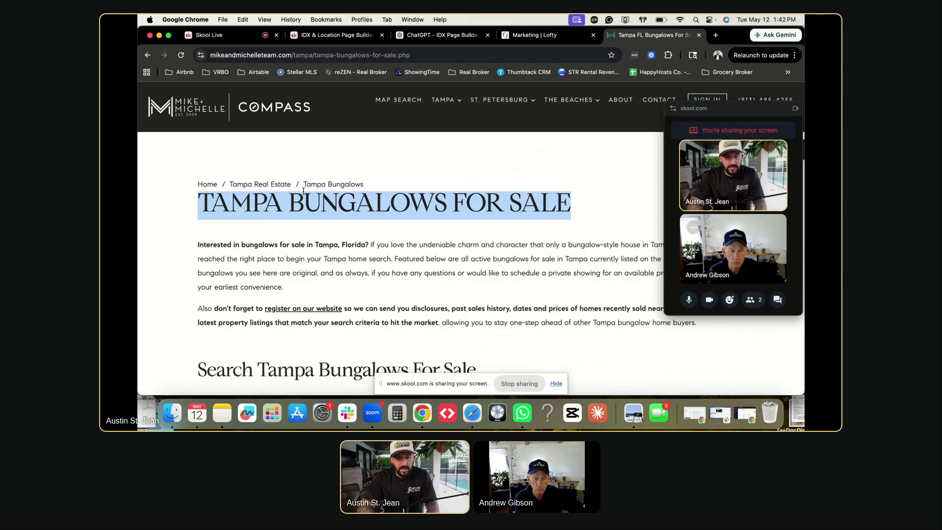
pyautogui.press('super+c')
pyautogui.press('super+t')
pyautogui.press('super+v')
pyautogui.press('Return')
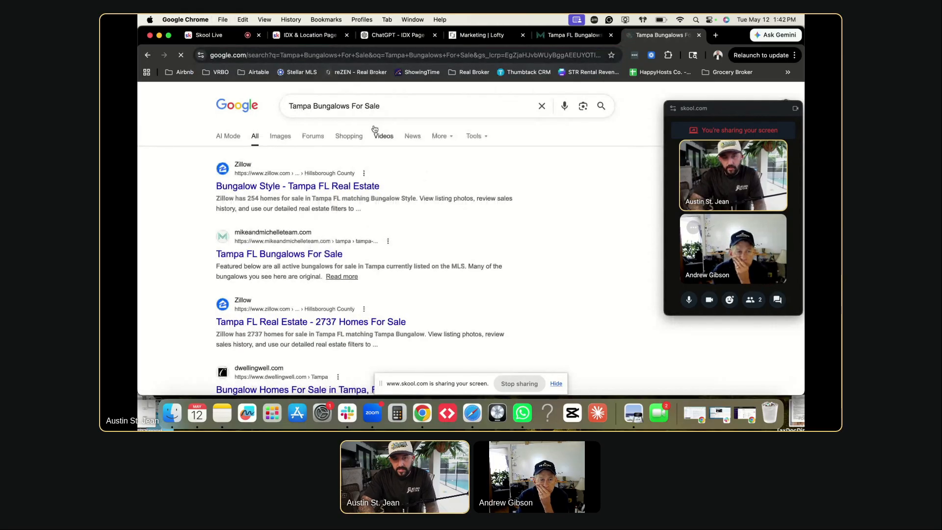
pyautogui.tripleClick(335, 102)
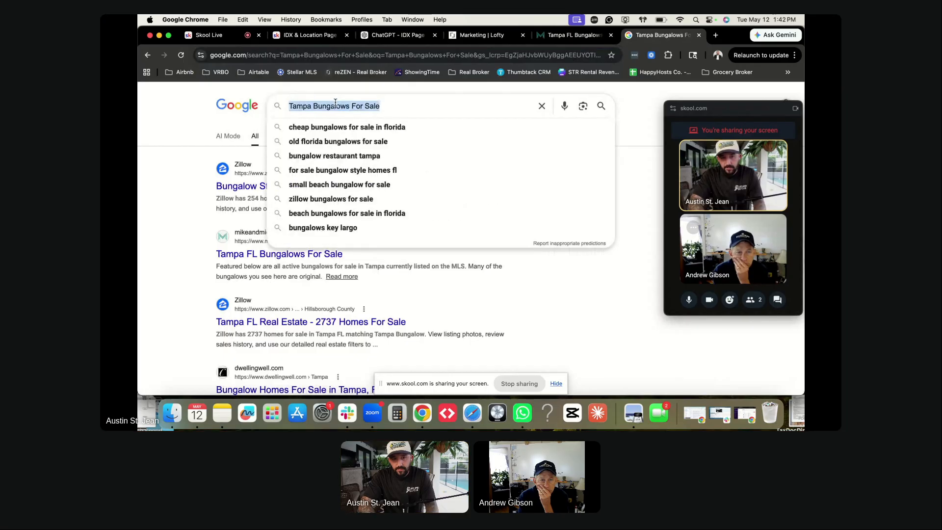
pyautogui.click(171, 167)
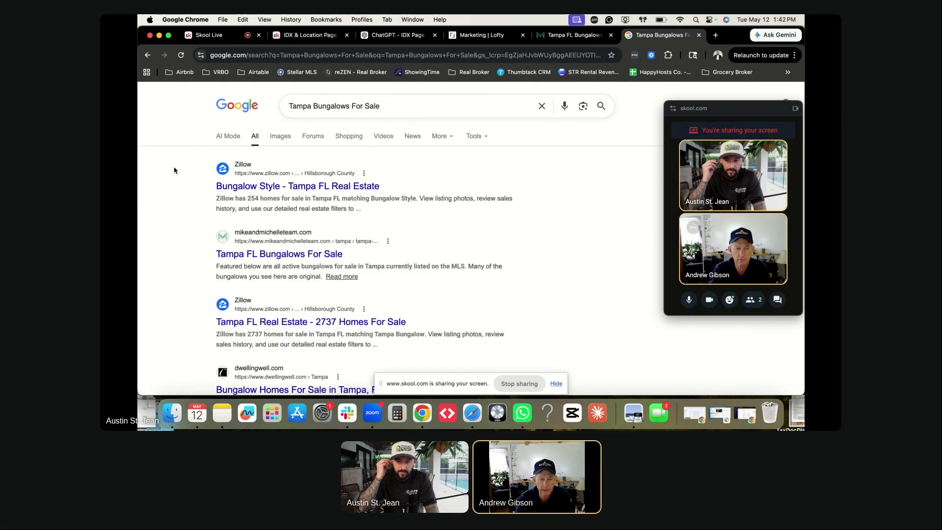
pyautogui.click(248, 254)
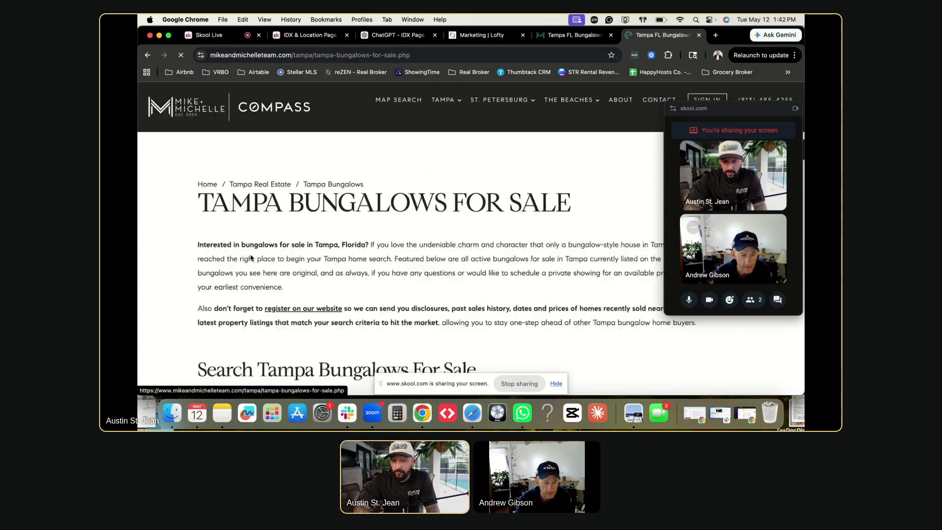
pyautogui.moveTo(265, 202); pyautogui.dragTo(409, 202)
pyautogui.click(412, 198)
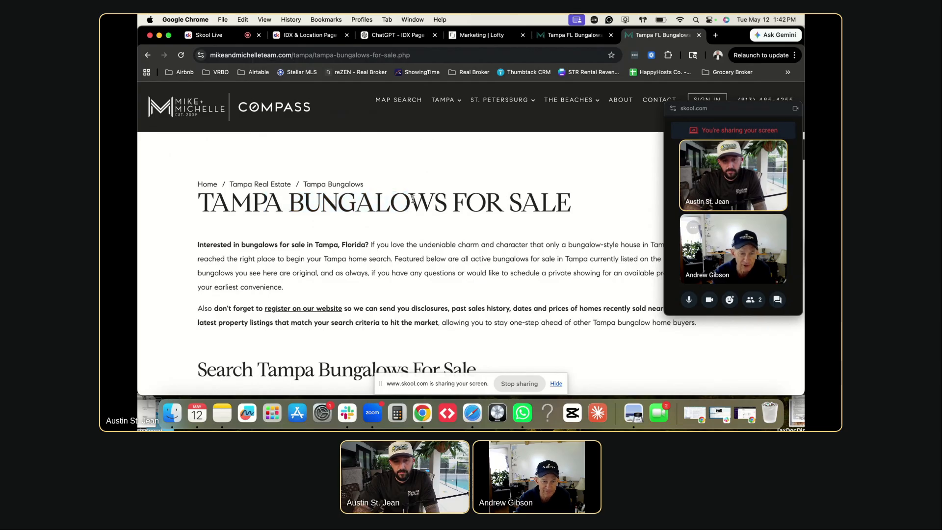
pyautogui.scroll(-2, 371, 204)
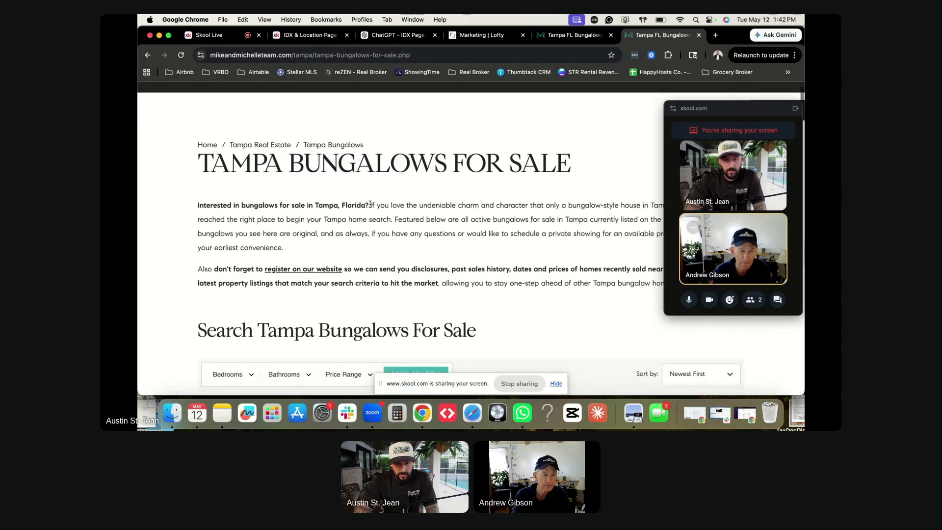
pyautogui.scroll(2, 370, 203)
pyautogui.moveTo(198, 202); pyautogui.dragTo(534, 199)
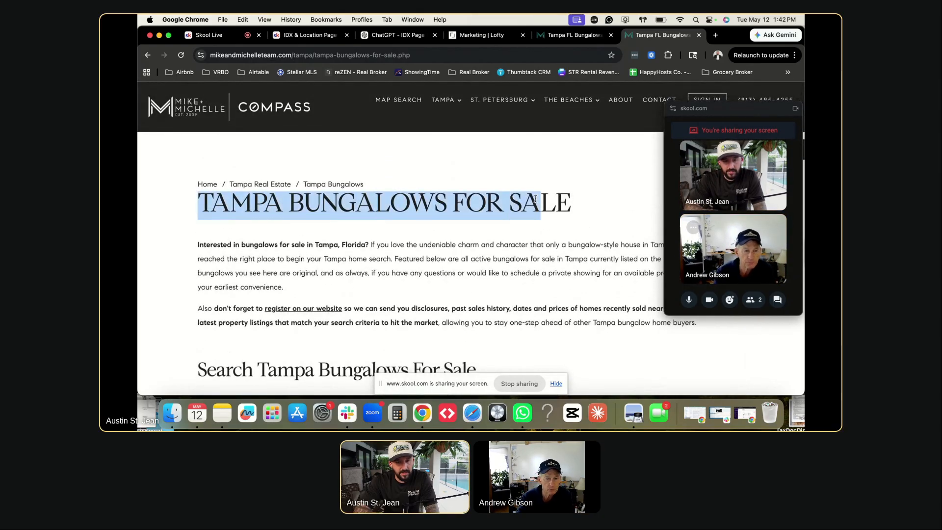
pyautogui.scroll(-2, 535, 201)
pyautogui.scroll(2, 534, 201)
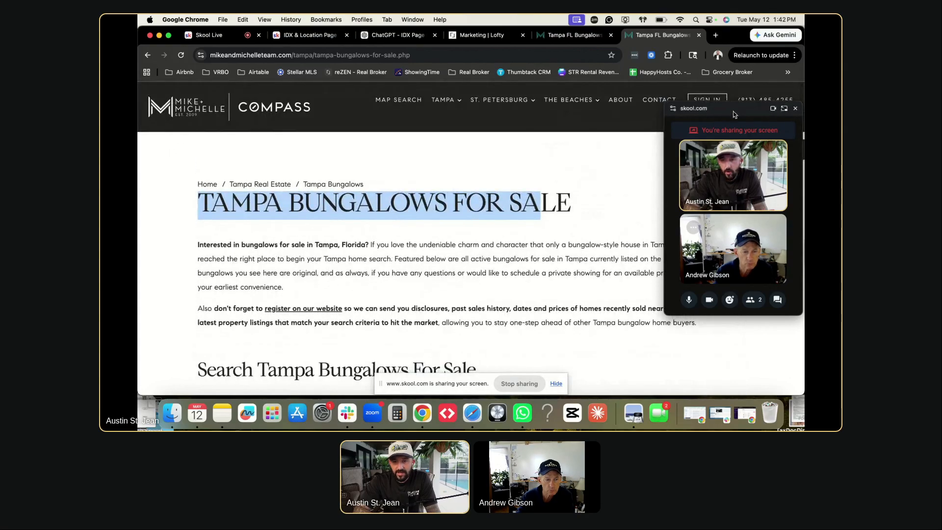
pyautogui.moveTo(734, 114); pyautogui.dragTo(736, 92)
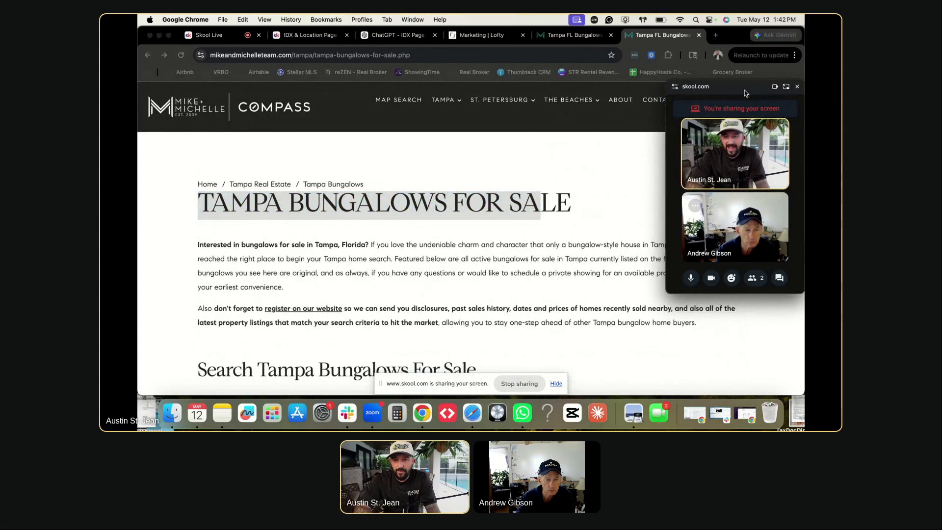
pyautogui.click(469, 179)
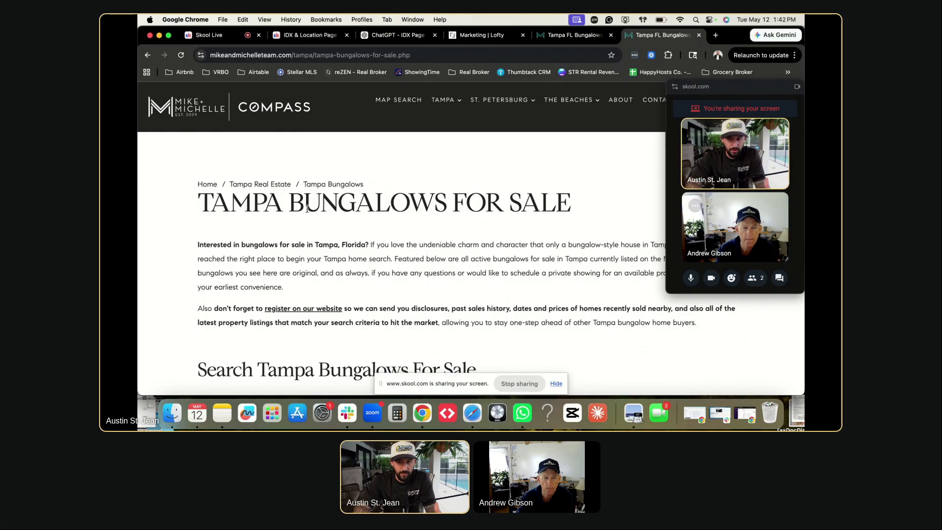
pyautogui.doubleClick(275, 202)
pyautogui.click(282, 202)
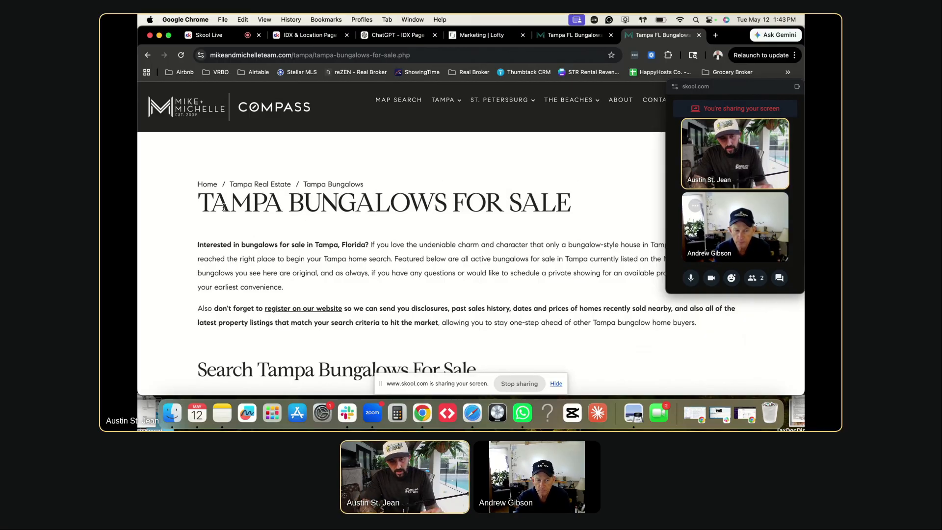
pyautogui.moveTo(199, 206); pyautogui.dragTo(574, 199)
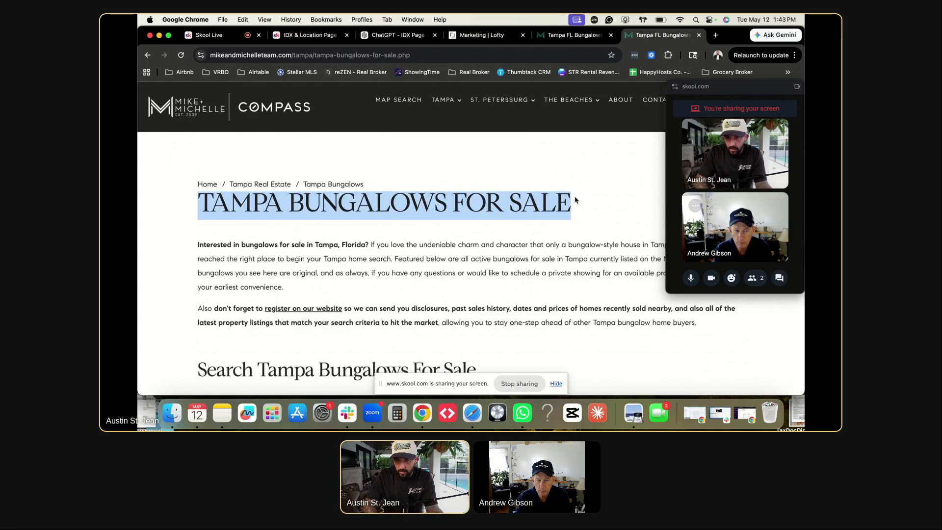
pyautogui.scroll(-2, 575, 199)
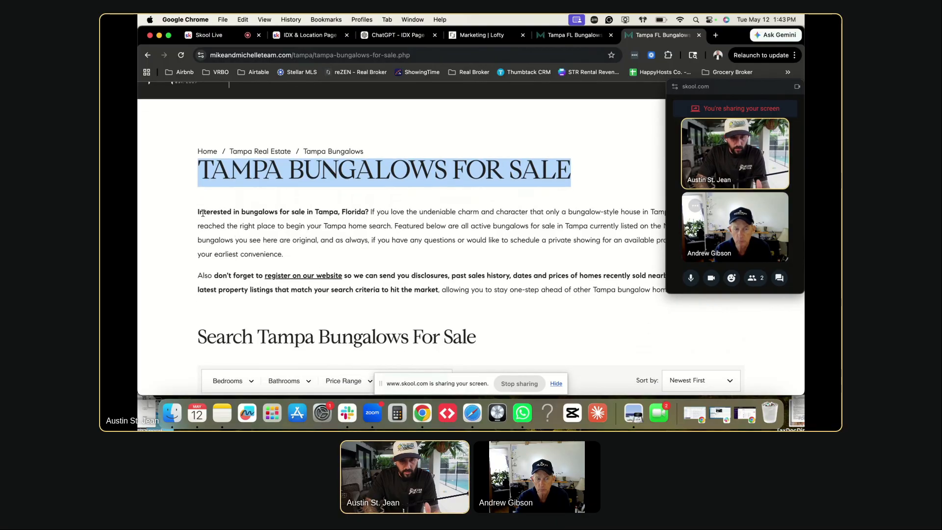
pyautogui.moveTo(197, 212); pyautogui.dragTo(361, 213)
pyautogui.moveTo(737, 86); pyautogui.dragTo(441, 217)
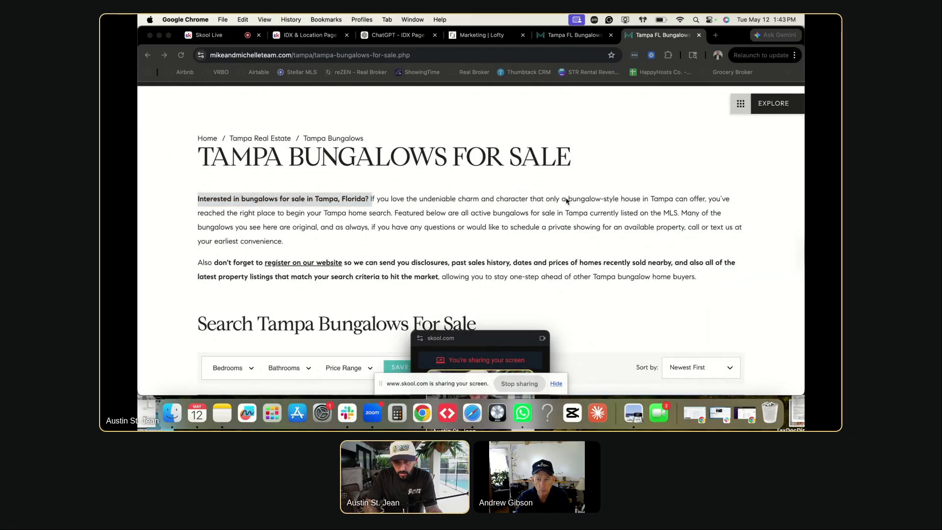
pyautogui.moveTo(679, 199); pyautogui.dragTo(580, 199)
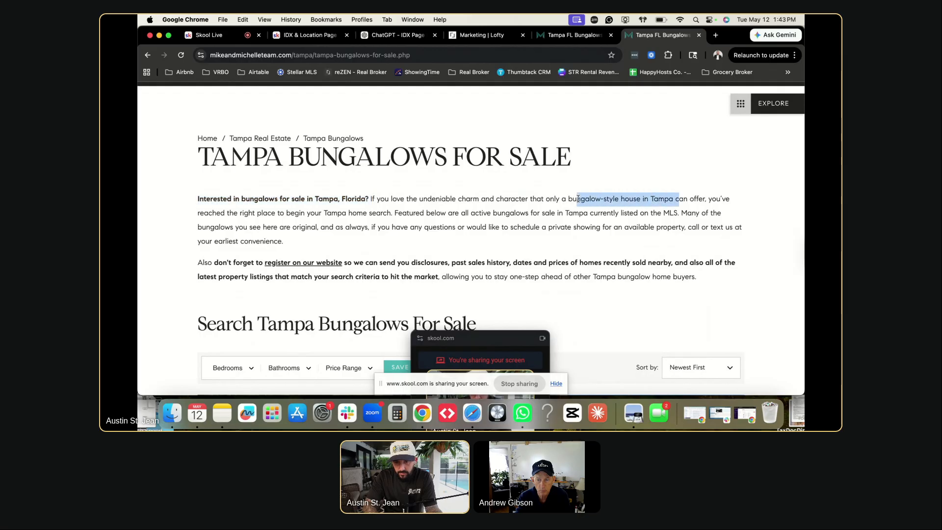
pyautogui.scroll(-2, 495, 191)
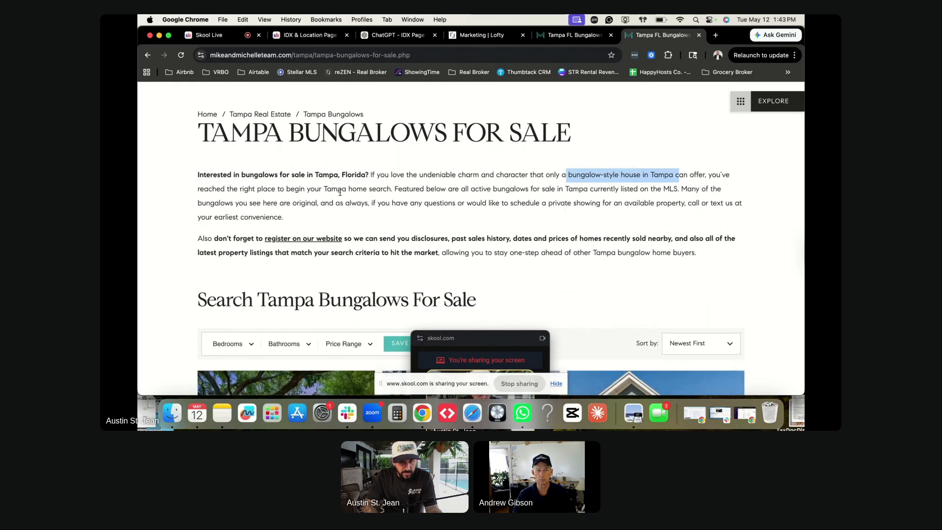
pyautogui.click(460, 190)
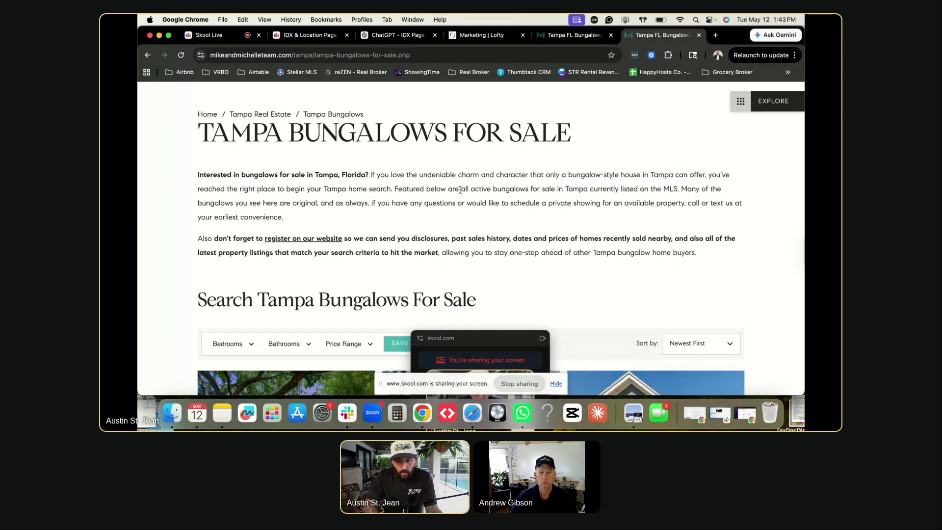
pyautogui.moveTo(589, 189); pyautogui.dragTo(467, 189)
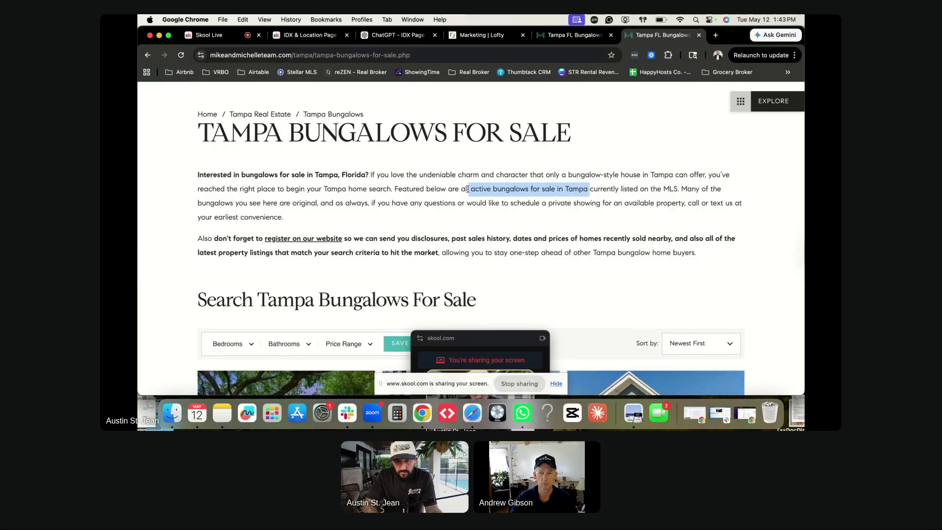
pyautogui.click(329, 189)
pyautogui.scroll(-5, 389, 188)
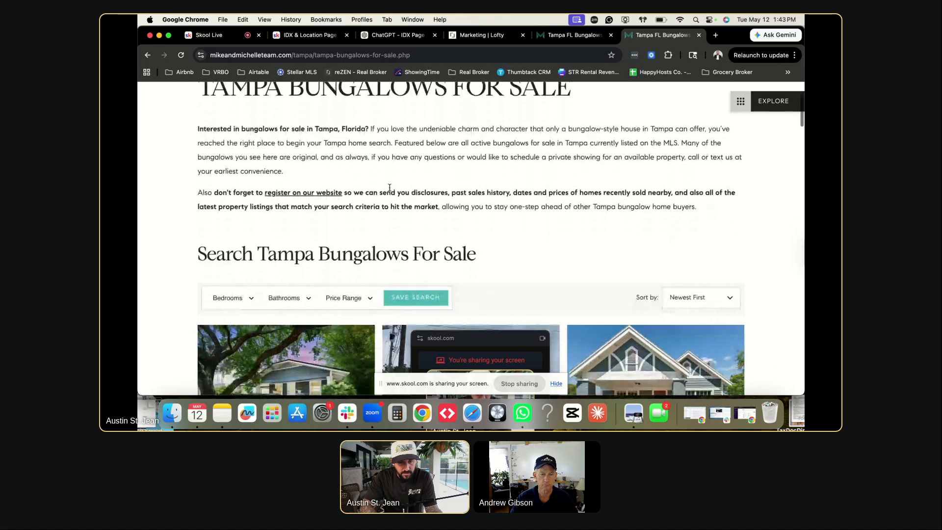
pyautogui.scroll(3, 387, 192)
pyautogui.moveTo(197, 209); pyautogui.dragTo(466, 207)
pyautogui.scroll(-10, 486, 211)
pyautogui.scroll(-18, 522, 237)
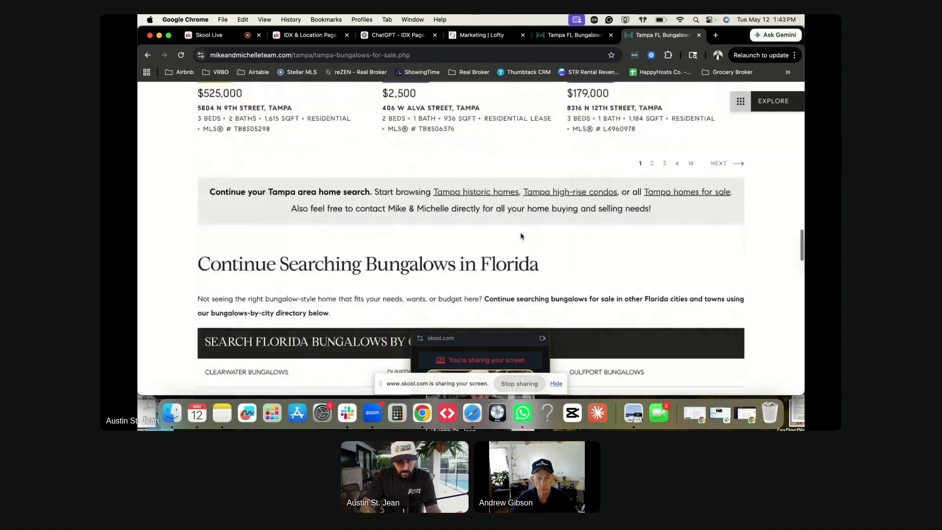
pyautogui.scroll(-1, 521, 237)
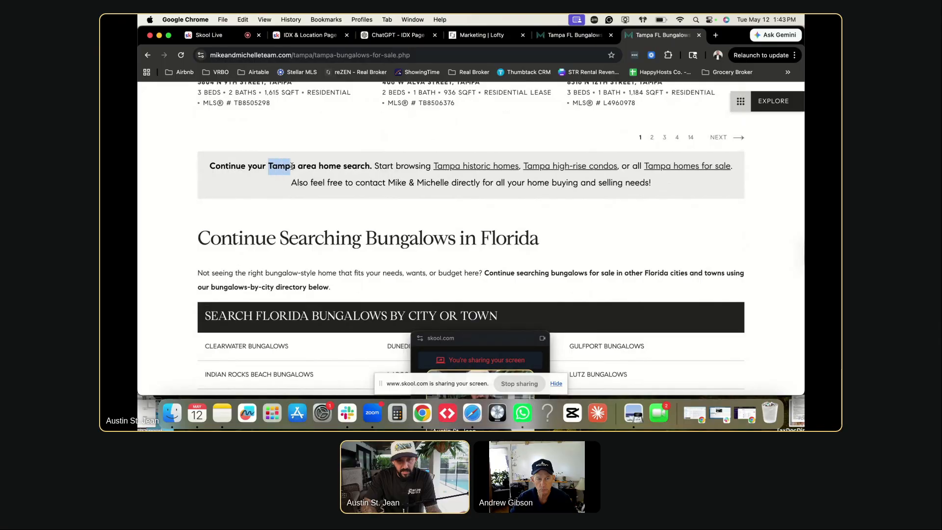
pyautogui.moveTo(283, 167); pyautogui.dragTo(357, 167)
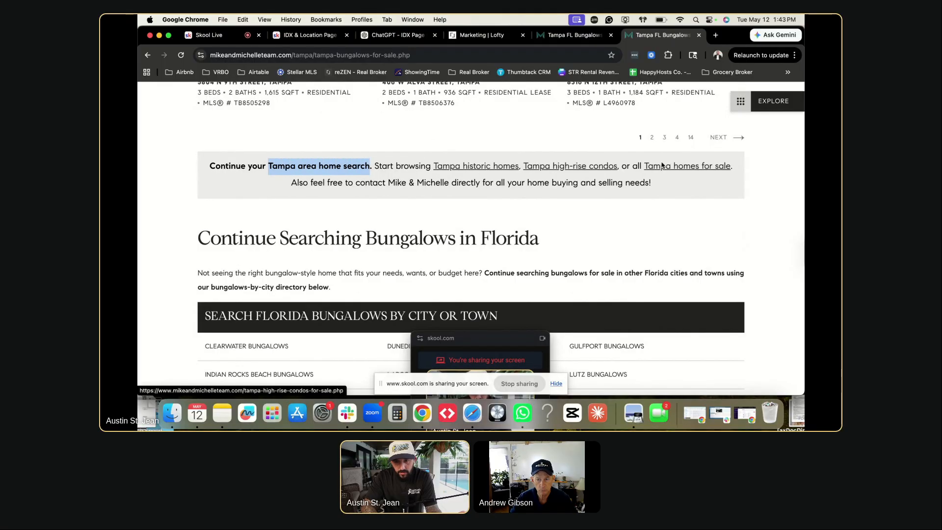
pyautogui.scroll(-5, 391, 180)
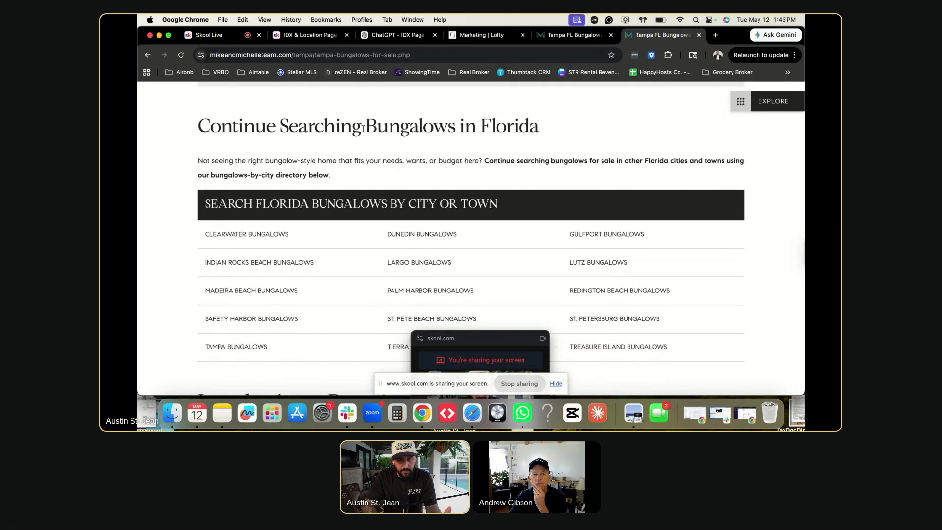
pyautogui.moveTo(363, 128); pyautogui.dragTo(526, 142)
pyautogui.scroll(-5, 368, 153)
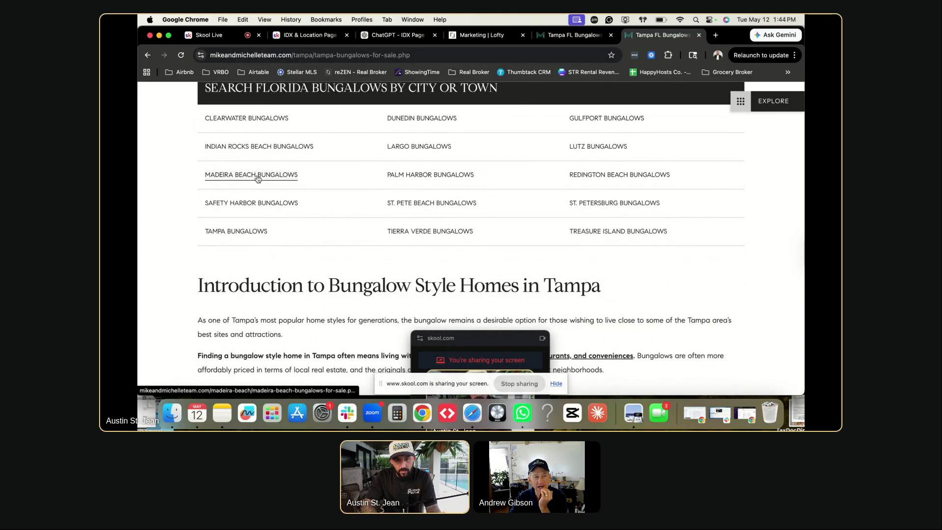
pyautogui.scroll(-4, 257, 178)
pyautogui.scroll(-3, 318, 146)
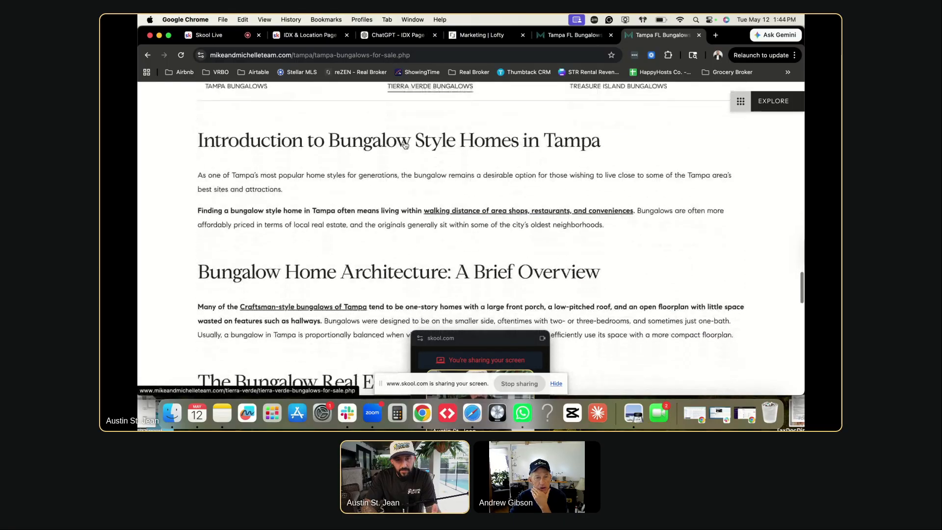
pyautogui.moveTo(200, 138); pyautogui.dragTo(589, 137)
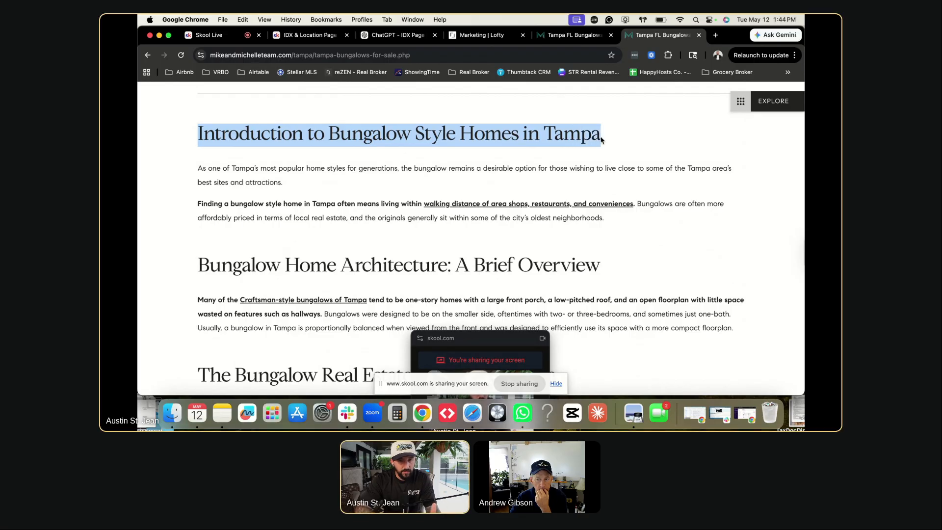
pyautogui.click(601, 140)
pyautogui.moveTo(293, 171); pyautogui.dragTo(395, 218)
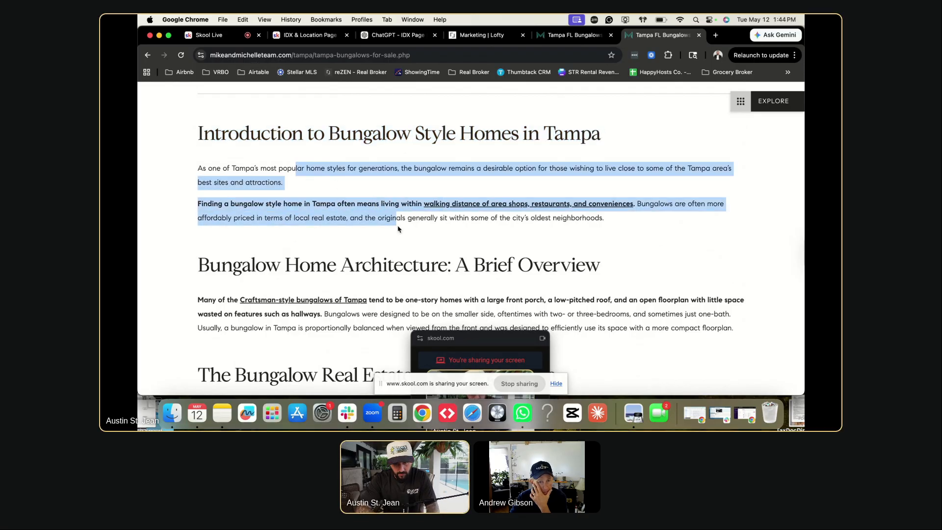
pyautogui.scroll(-3, 397, 224)
pyautogui.scroll(-3, 398, 228)
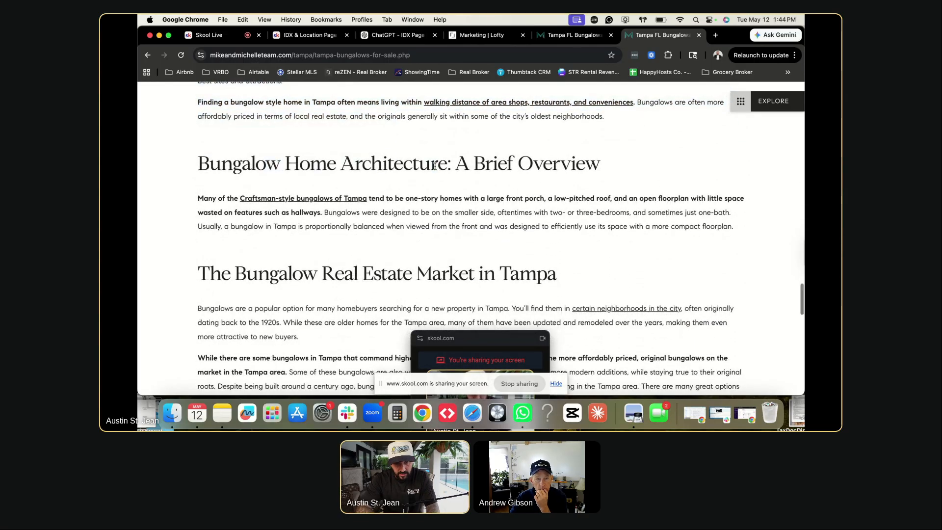
pyautogui.moveTo(379, 150); pyautogui.dragTo(476, 203)
pyautogui.scroll(-4, 476, 204)
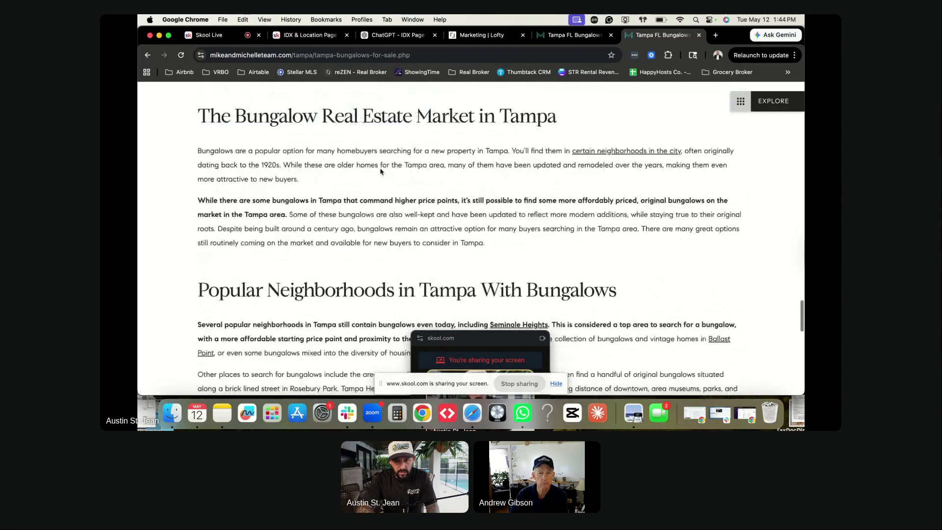
pyautogui.tripleClick(340, 120)
pyautogui.scroll(-3, 375, 190)
pyautogui.tripleClick(374, 190)
pyautogui.scroll(-7, 374, 189)
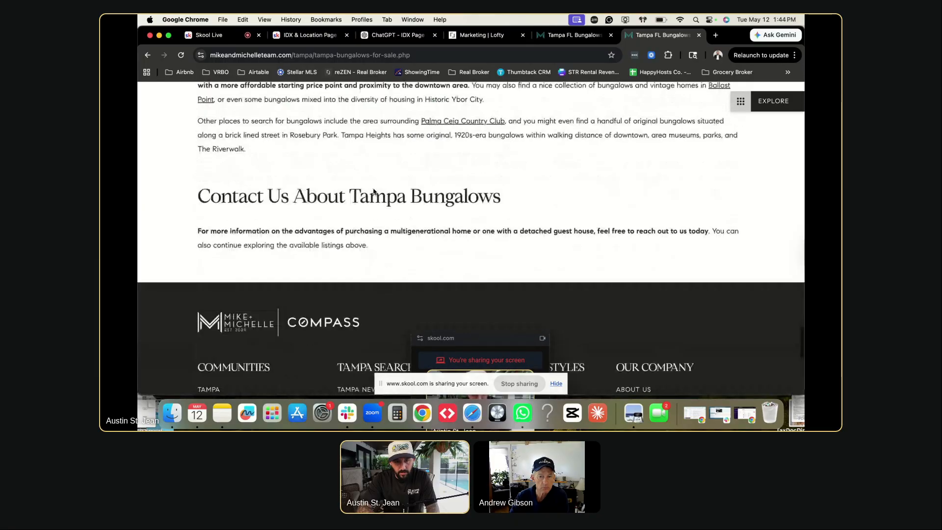
pyautogui.doubleClick(326, 169)
pyautogui.tripleClick(326, 169)
pyautogui.scroll(15, 343, 167)
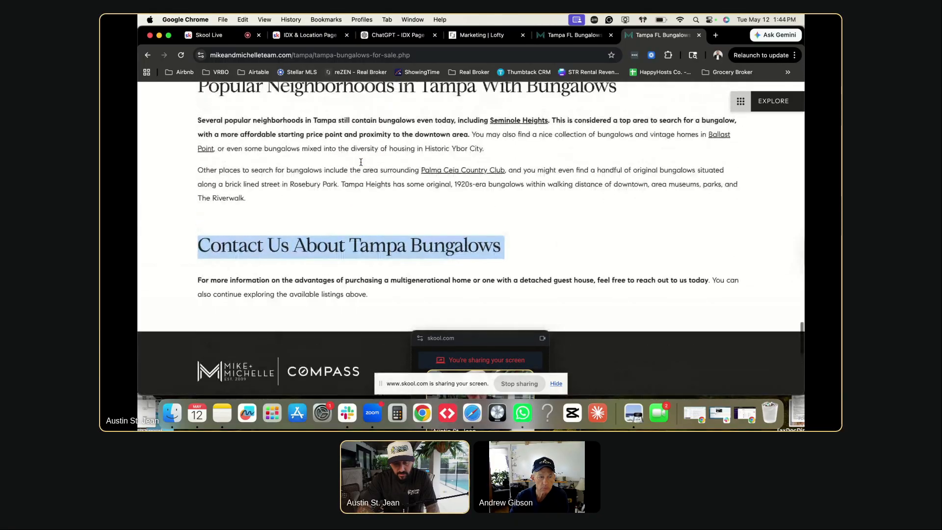
pyautogui.scroll(-8, 361, 165)
pyautogui.scroll(15, 361, 165)
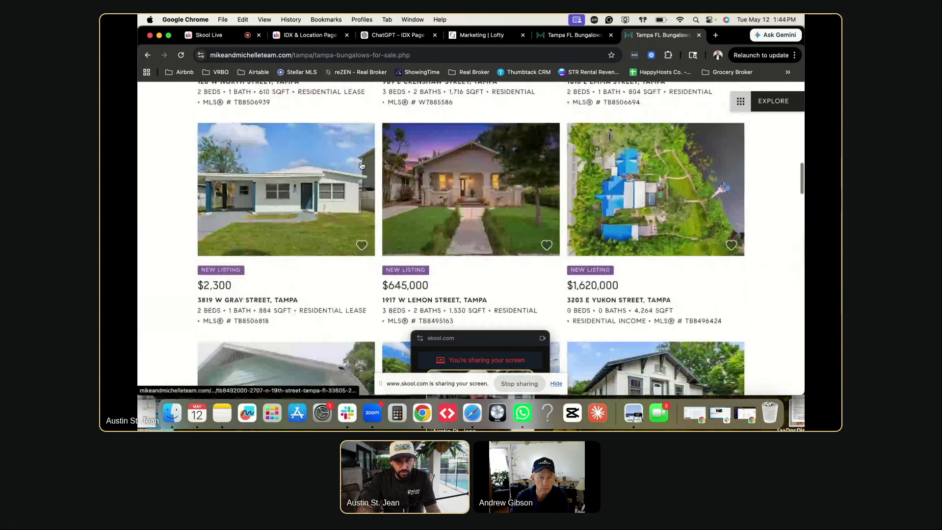
pyautogui.scroll(2, 361, 162)
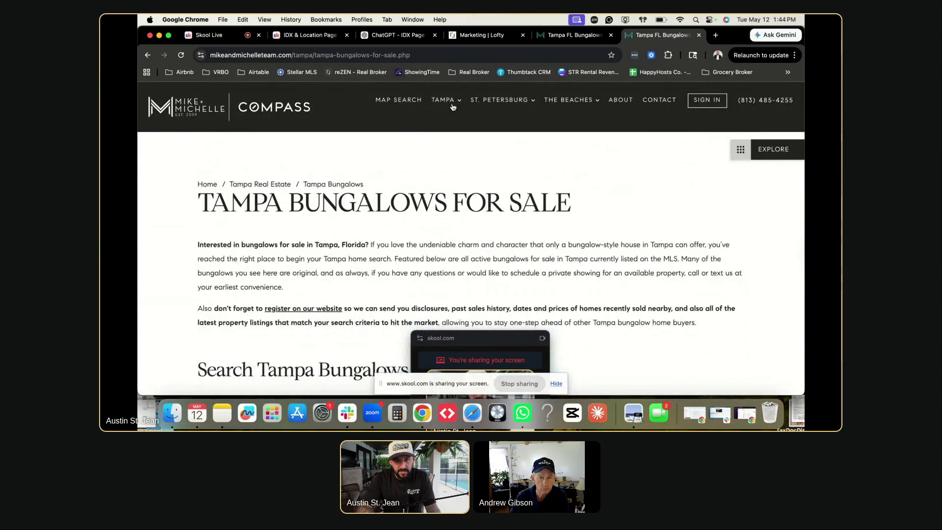
pyautogui.moveTo(452, 106)
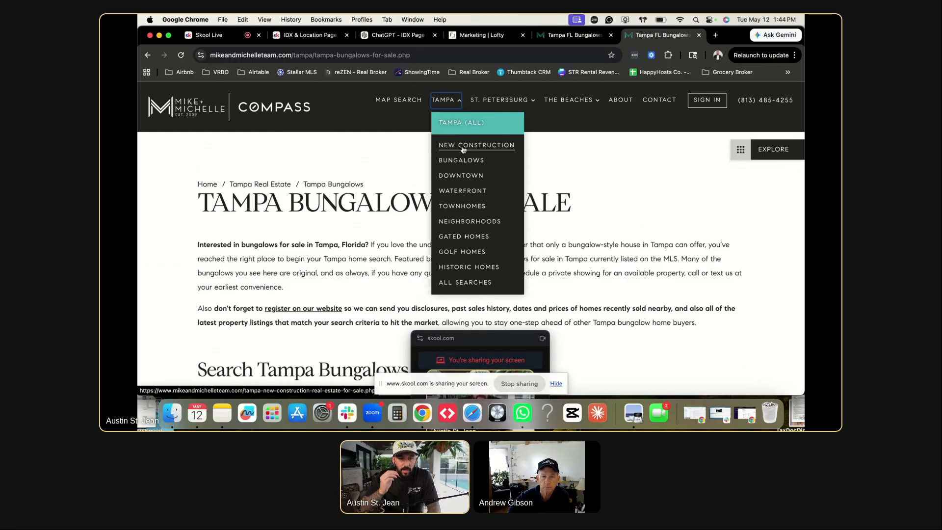
# Look over the IDX Page Builder Pro GPT chat, then go to the Lofty Landing Pages list.
pyautogui.click(405, 37)
pyautogui.moveTo(488, 142); pyautogui.dragTo(589, 143)
pyautogui.click(590, 143)
pyautogui.moveTo(480, 338); pyautogui.dragTo(737, 66)
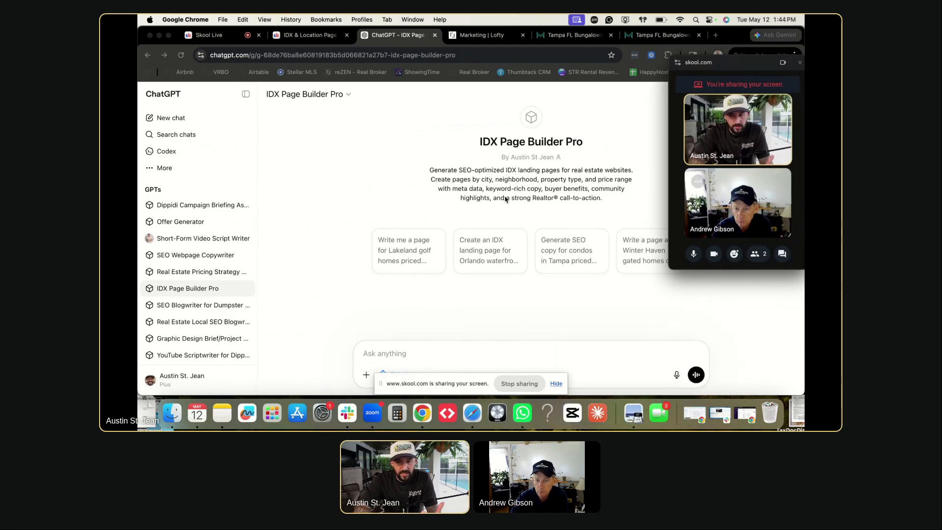
pyautogui.click(387, 355)
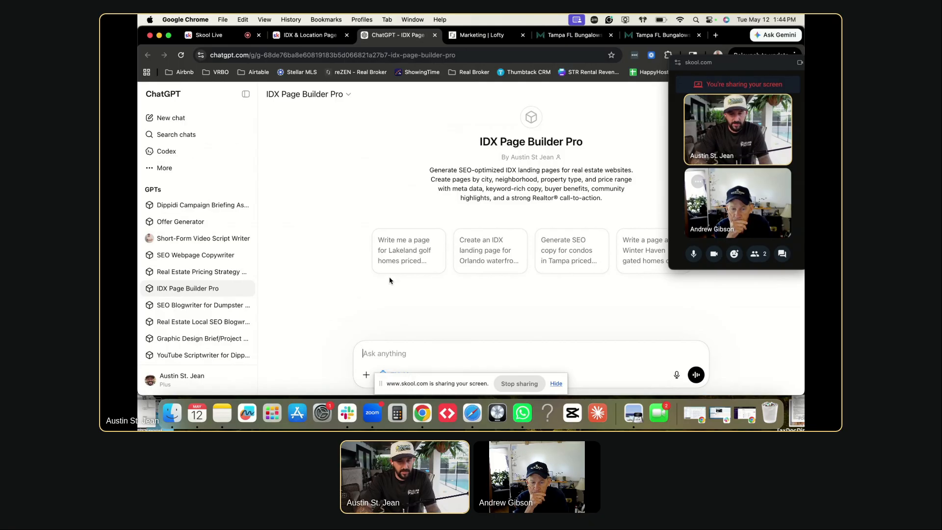
pyautogui.click(476, 35)
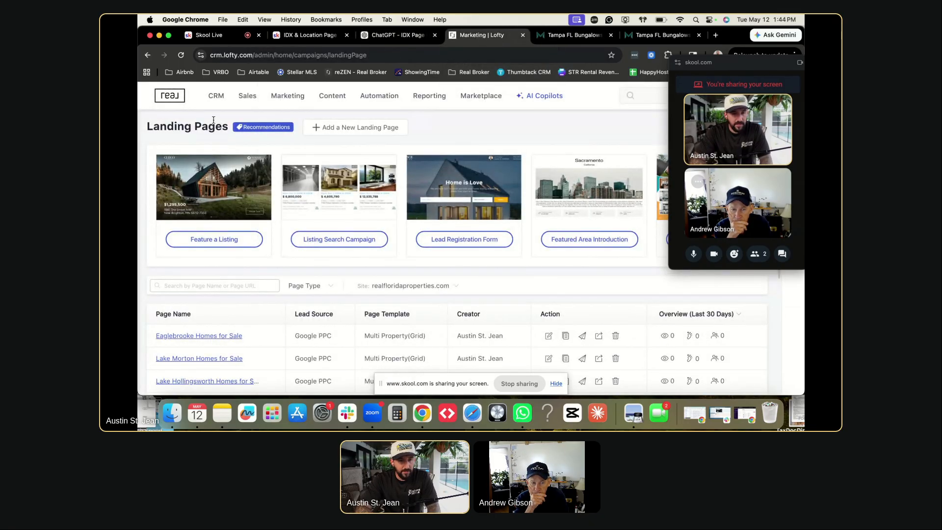
# Browse the Lofty dashboard and landing pages list, then open Eaglebrooke Homes for Sale for editing.
pyautogui.click(193, 101)
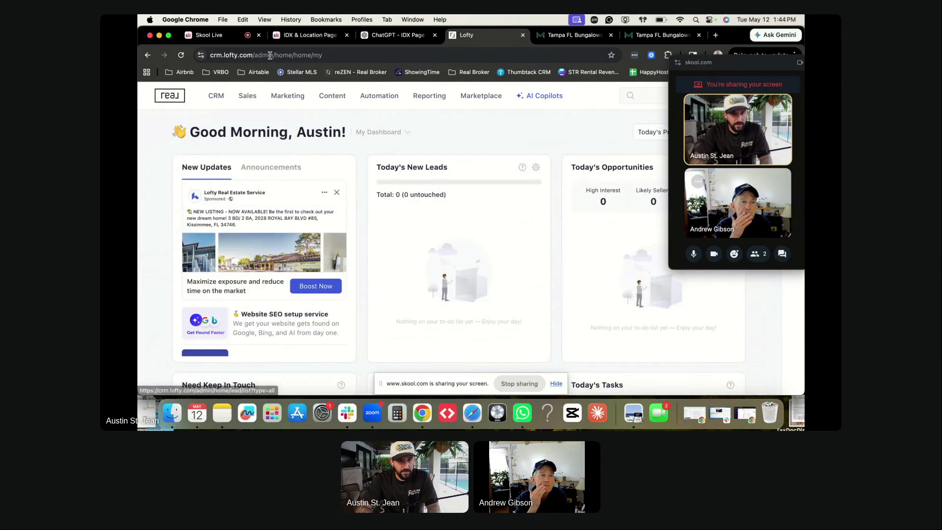
pyautogui.moveTo(247, 113)
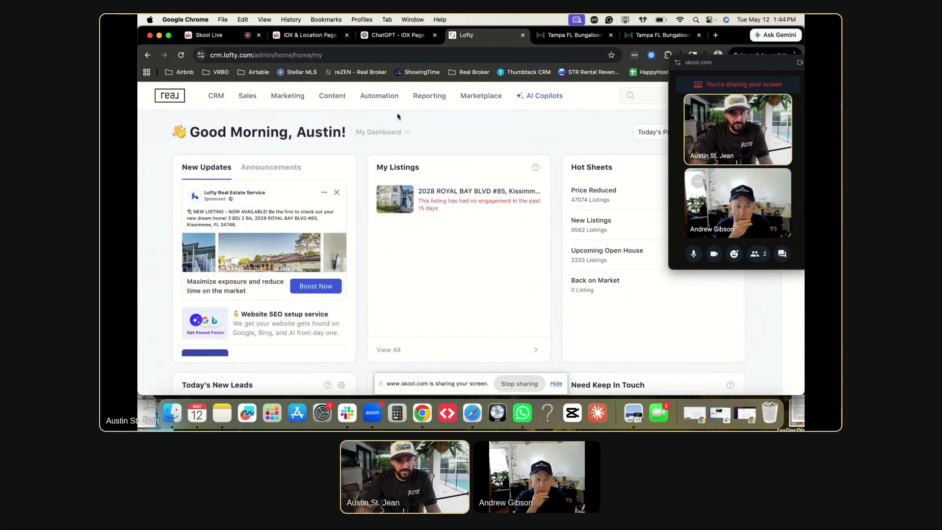
pyautogui.moveTo(337, 100)
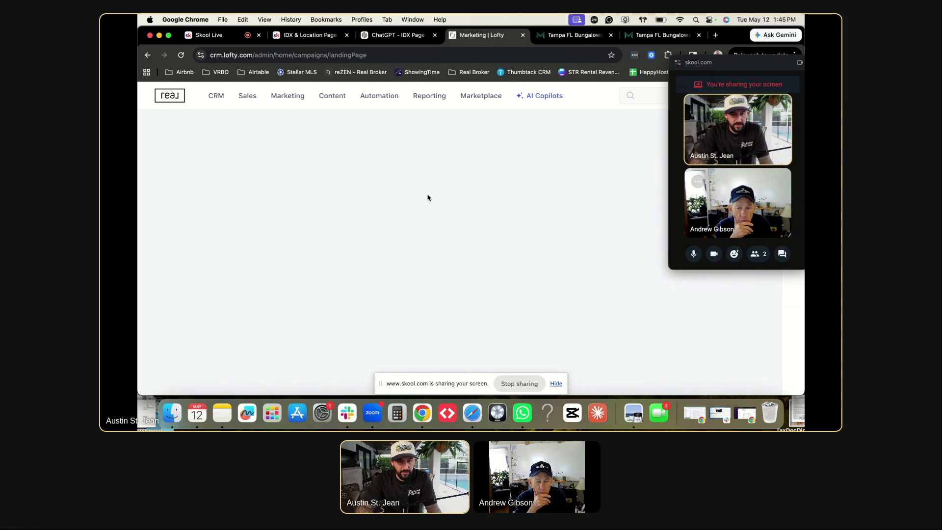
pyautogui.scroll(-3, 417, 198)
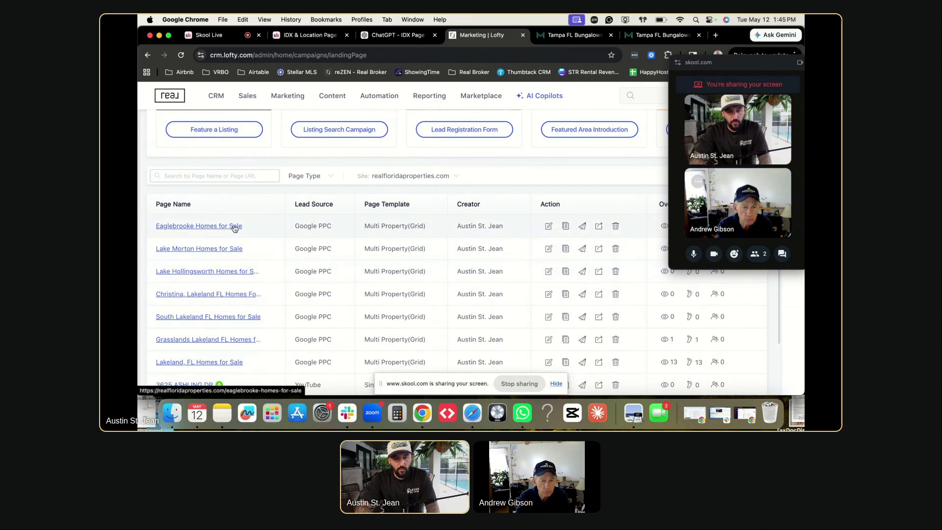
pyautogui.scroll(1, 264, 229)
pyautogui.scroll(5, 264, 229)
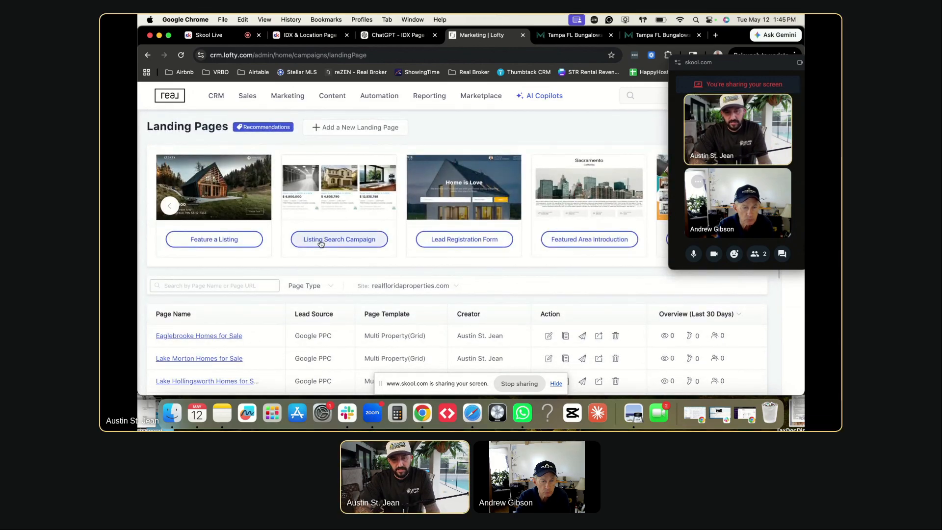
pyautogui.scroll(-4, 339, 231)
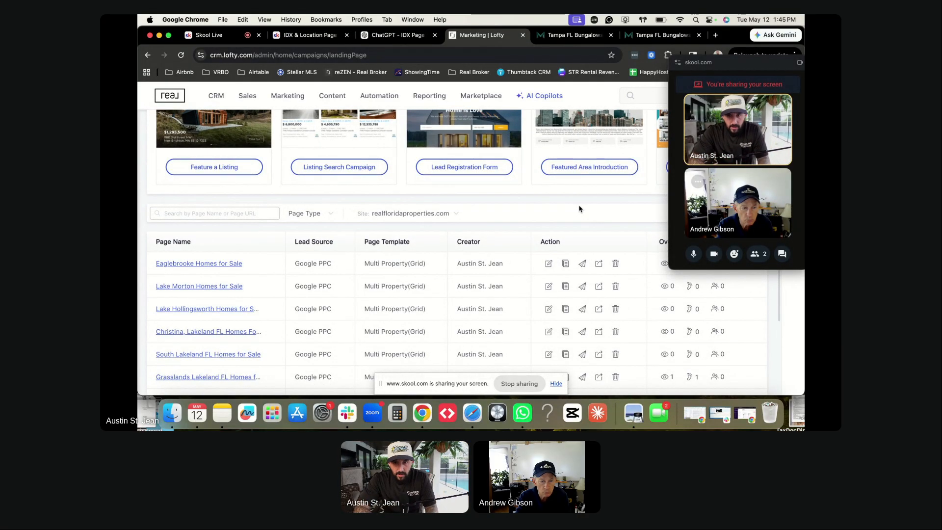
pyautogui.hotkey('ctrl', 'Tab')
pyautogui.hotkey('ctrl', 'shift', 'Tab')
pyautogui.hotkey('ctrl', 'shift', 'Tab')
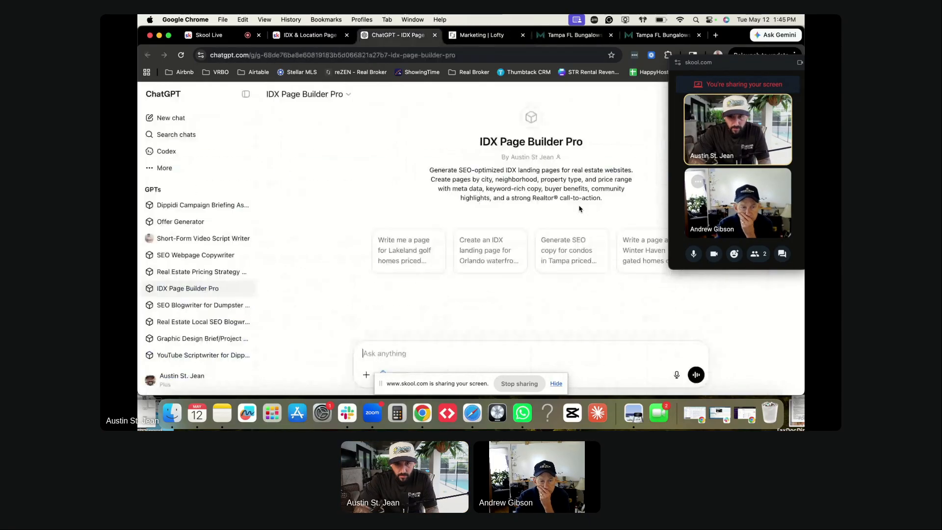
pyautogui.hotkey('ctrl', 'Tab')
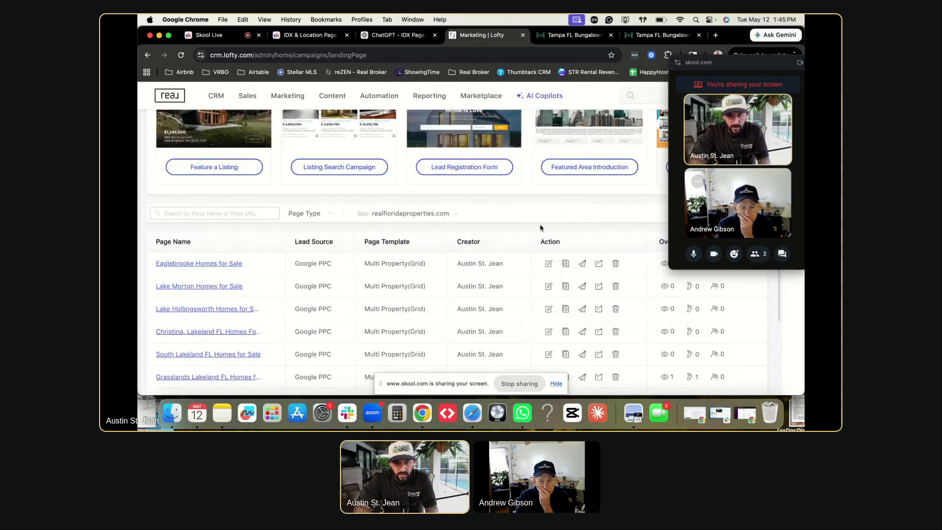
pyautogui.click(548, 265)
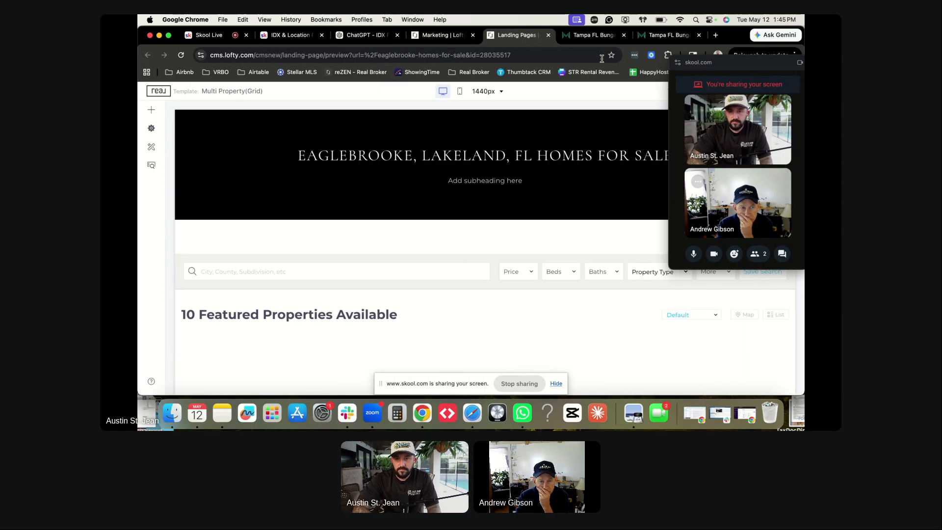
# Turn on Do Not Disturb for one hour and move the call window aside.
pyautogui.click(710, 20)
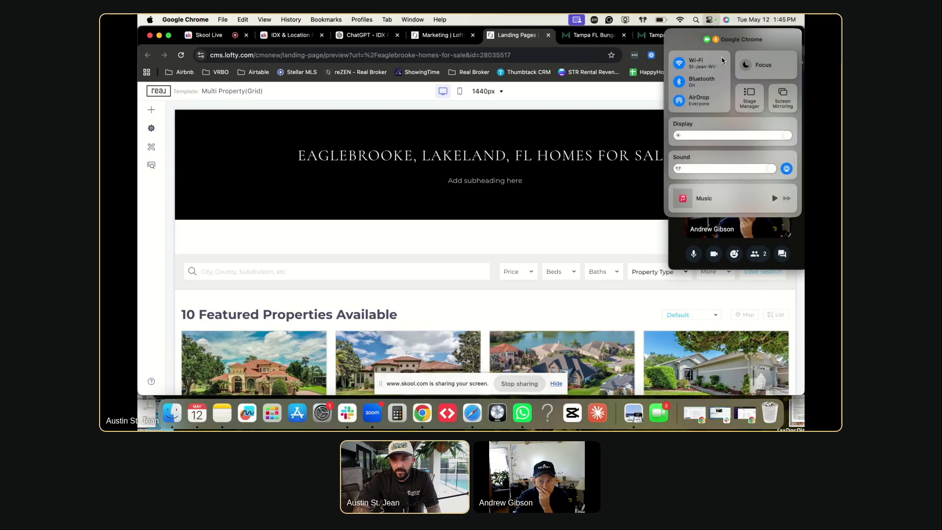
pyautogui.click(760, 67)
pyautogui.click(714, 74)
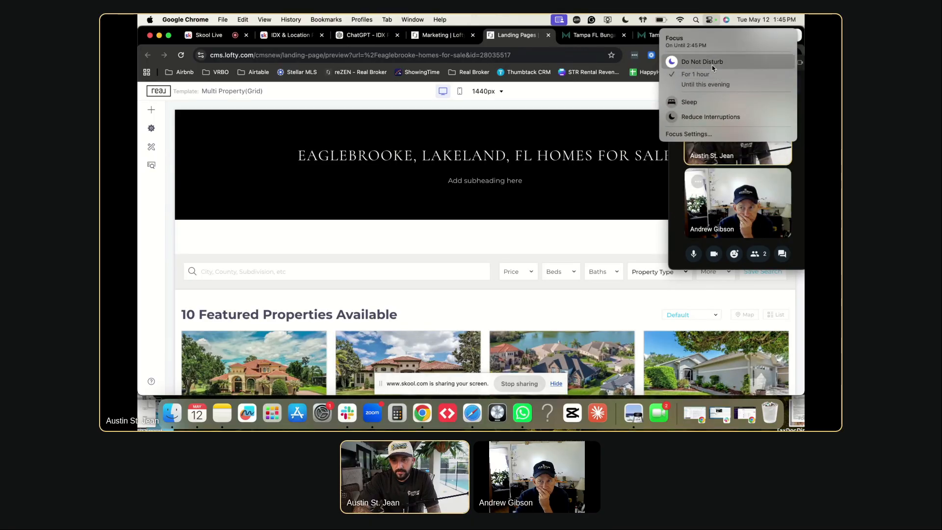
pyautogui.click(706, 24)
pyautogui.click(709, 20)
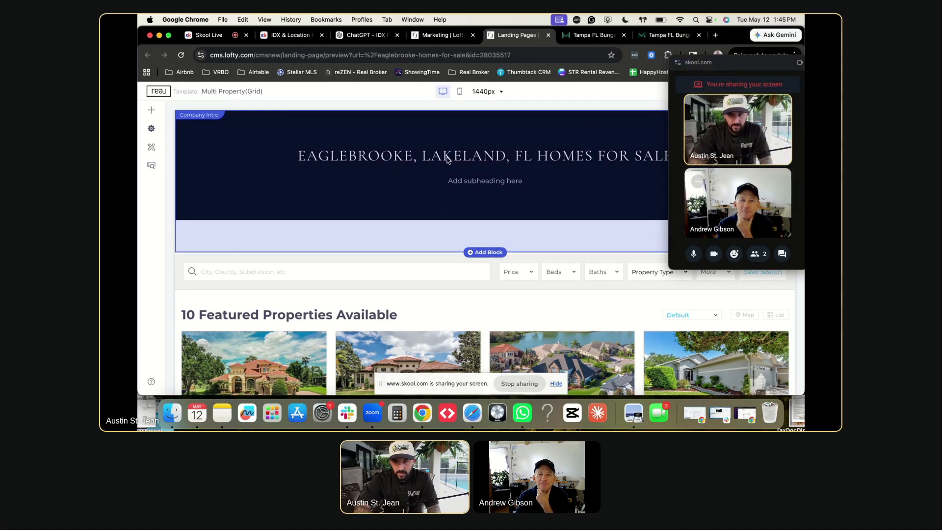
pyautogui.moveTo(736, 62); pyautogui.dragTo(774, 168)
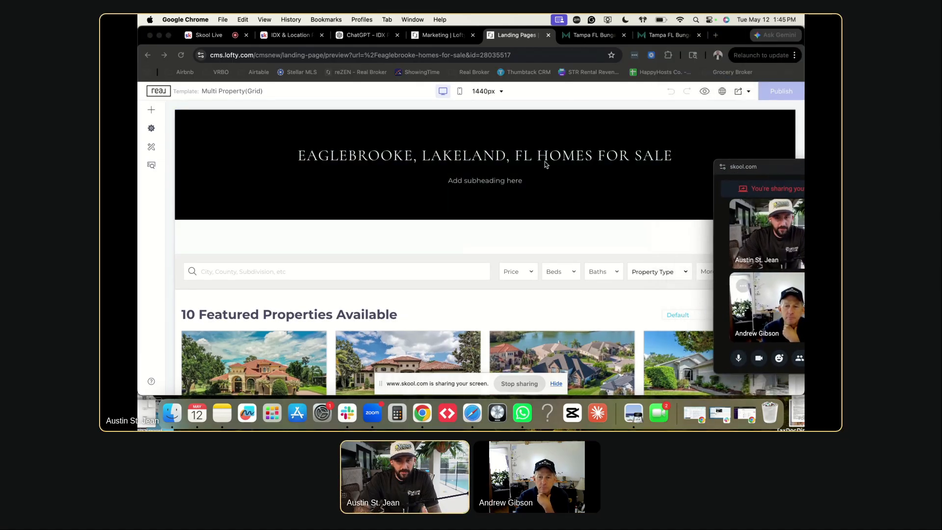
# Select the Eaglebrooke header block and compare it with the Tampa Bungalows reference page.
pyautogui.click(450, 148)
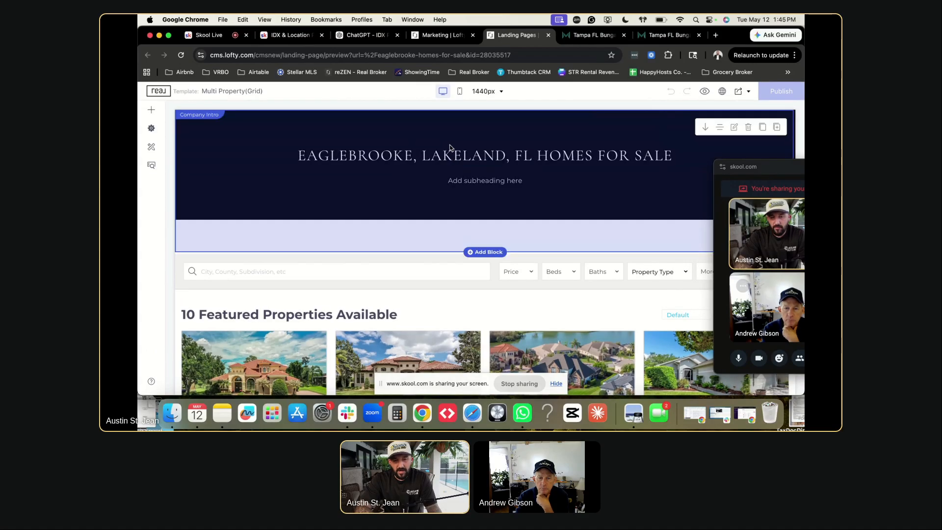
pyautogui.scroll(-5, 451, 163)
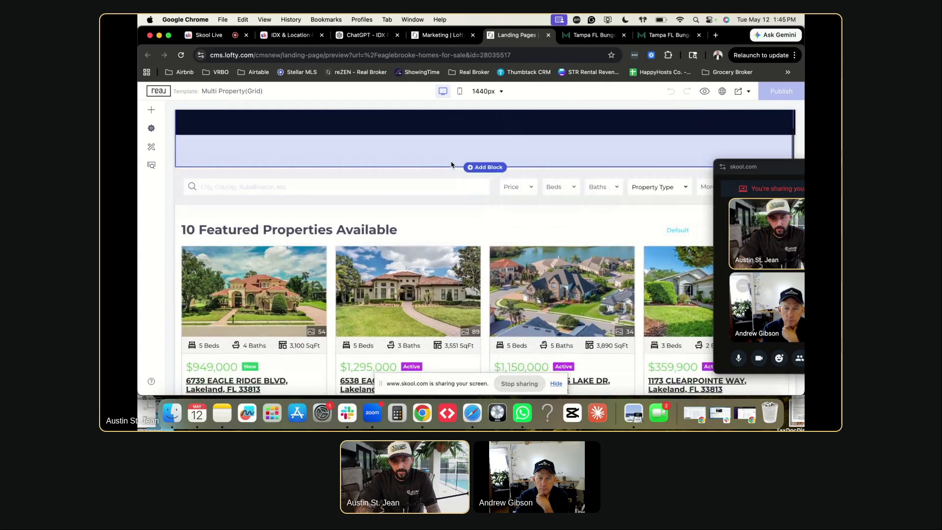
pyautogui.scroll(-8, 451, 163)
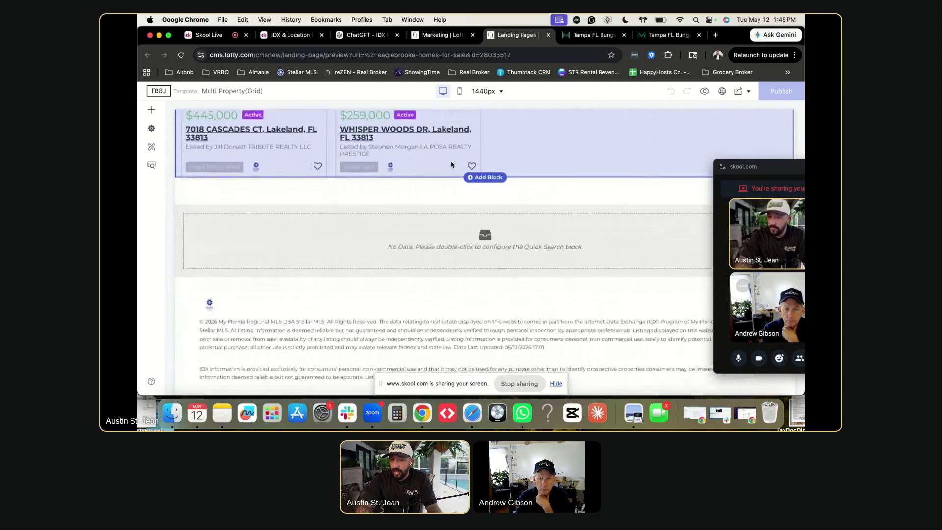
pyautogui.scroll(10, 451, 163)
pyautogui.hotkey('ctrl', 'Tab')
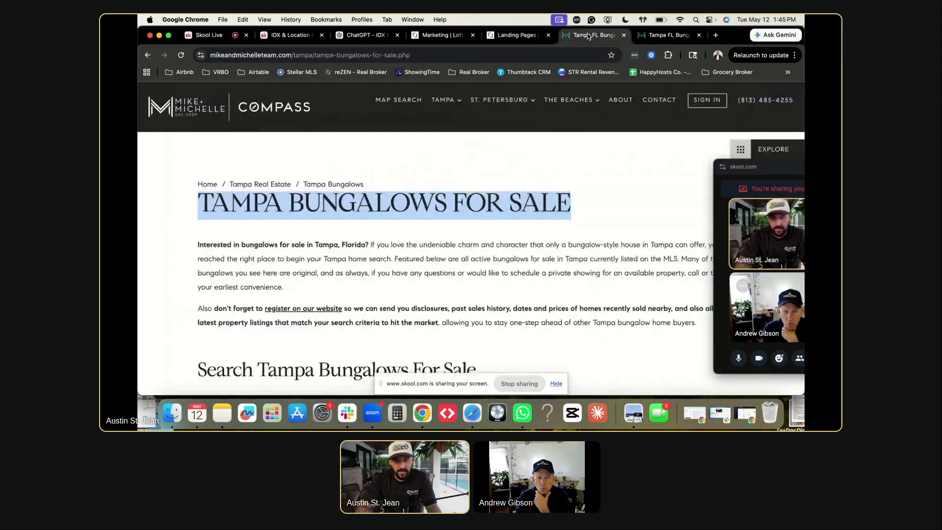
pyautogui.scroll(-3, 369, 268)
pyautogui.scroll(3, 397, 163)
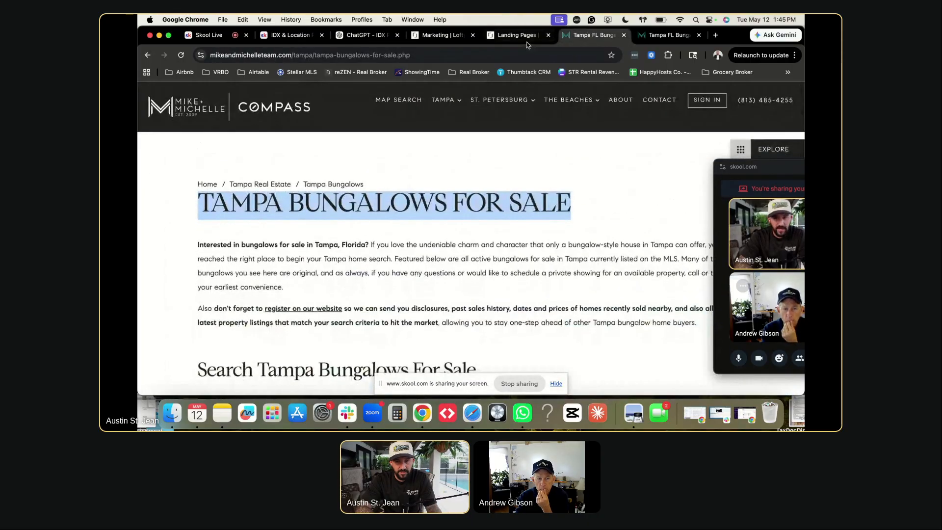
pyautogui.click(518, 34)
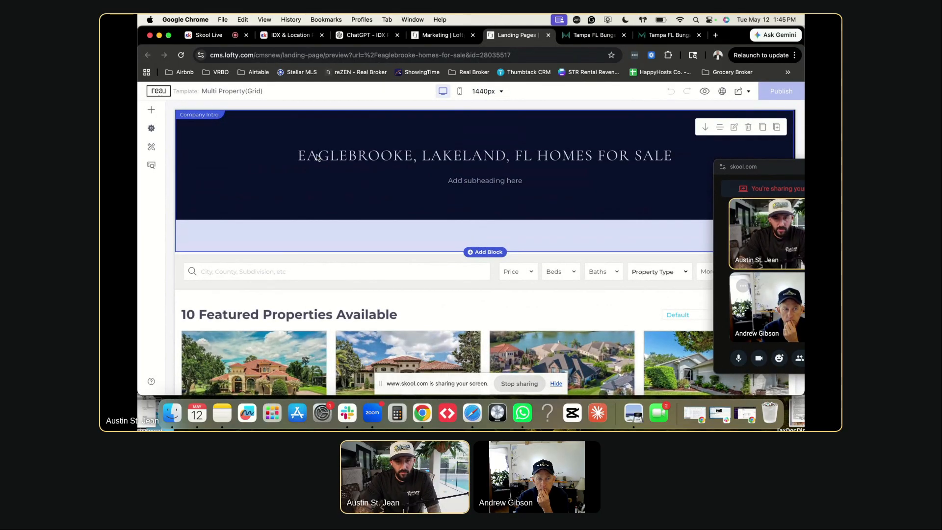
# Recheck the Tampa Bungalows heading, then open the Company Intro block's settings.
pyautogui.hotkey('ctrl', 'Tab')
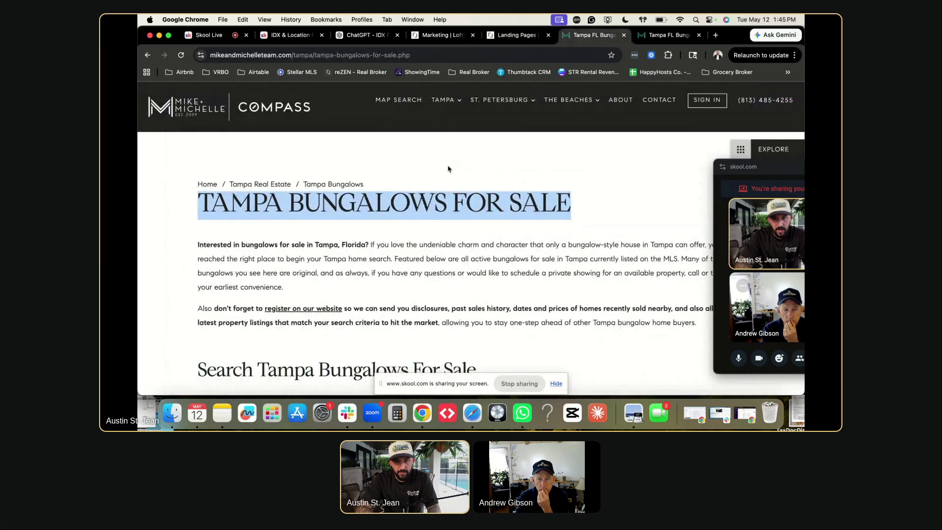
pyautogui.click(230, 204)
pyautogui.moveTo(214, 203); pyautogui.dragTo(578, 210)
pyautogui.click(550, 201)
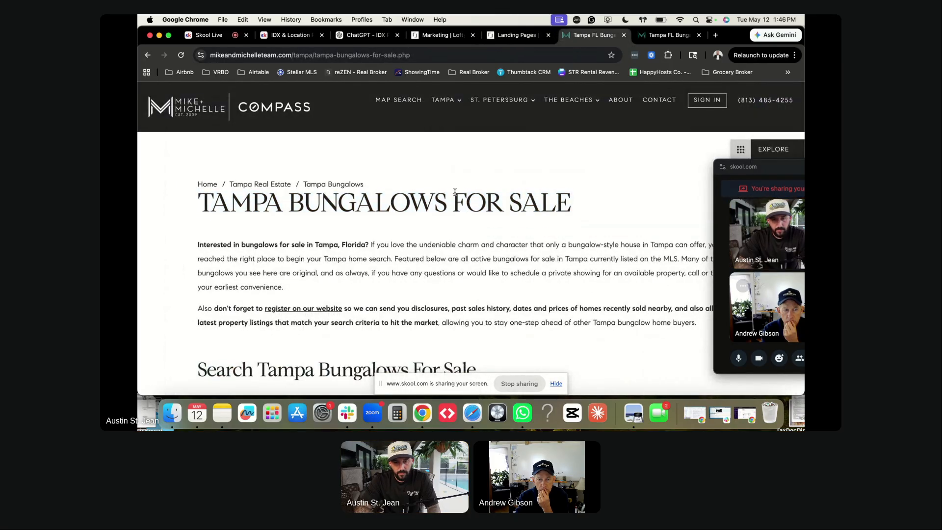
pyautogui.click(516, 35)
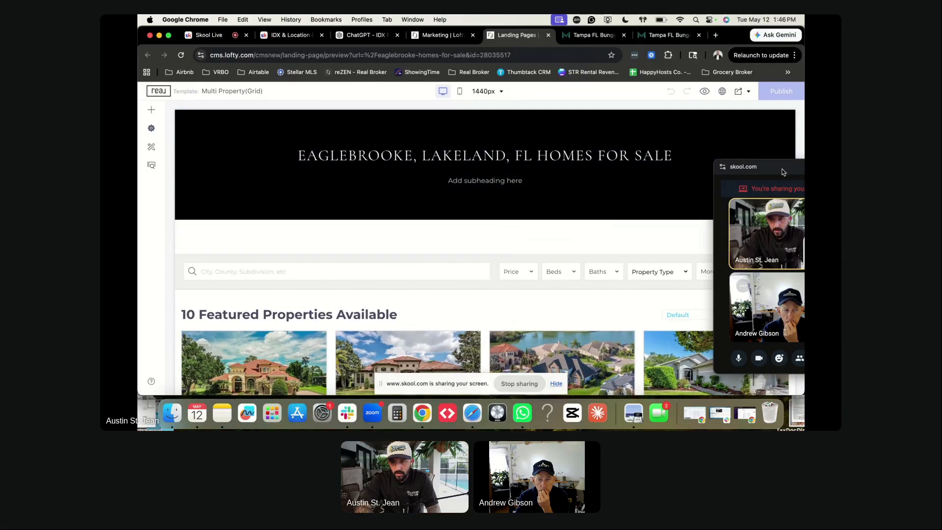
pyautogui.moveTo(782, 166); pyautogui.dragTo(781, 194)
pyautogui.click(719, 129)
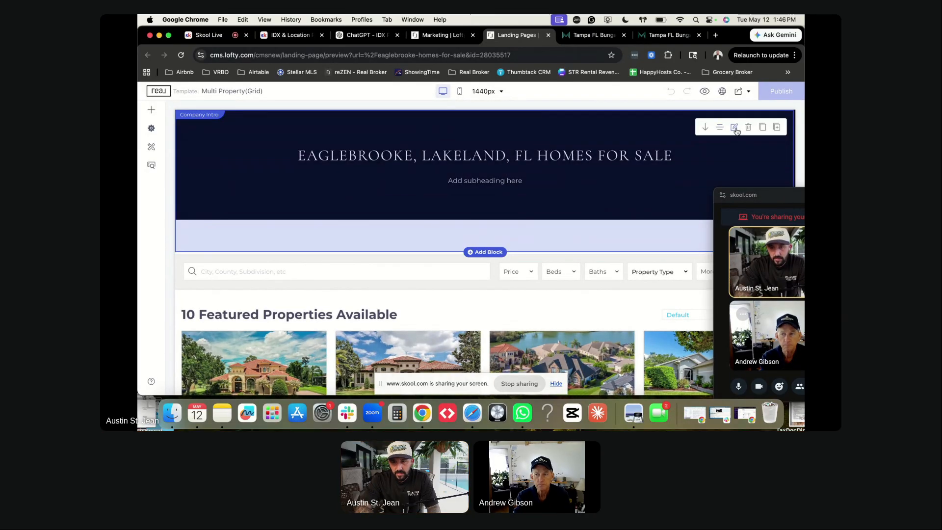
pyautogui.click(483, 153)
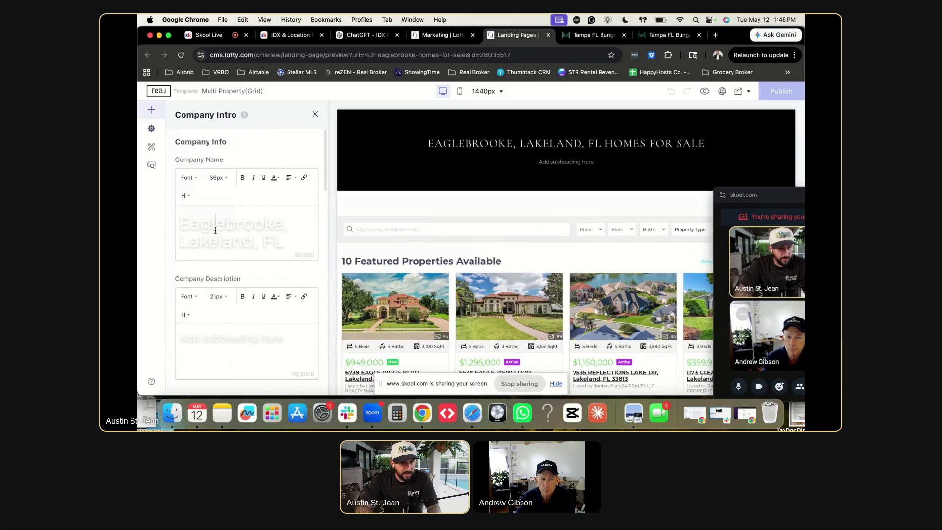
# Set the 'Eaglebrooke, Lakeland, FL Homes For Sale' company name text to heading level H1.
pyautogui.tripleClick(215, 230)
pyautogui.scroll(-2, 213, 232)
pyautogui.scroll(2, 208, 234)
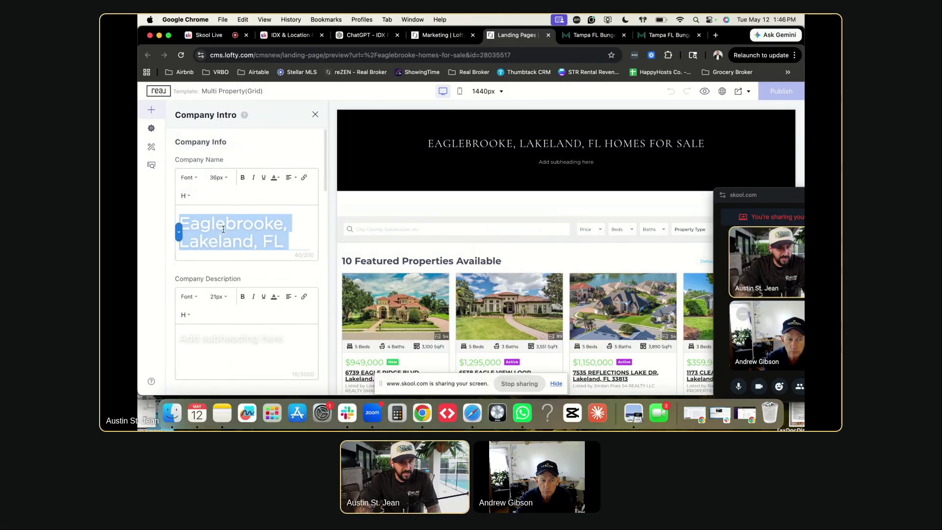
pyautogui.scroll(-2, 227, 230)
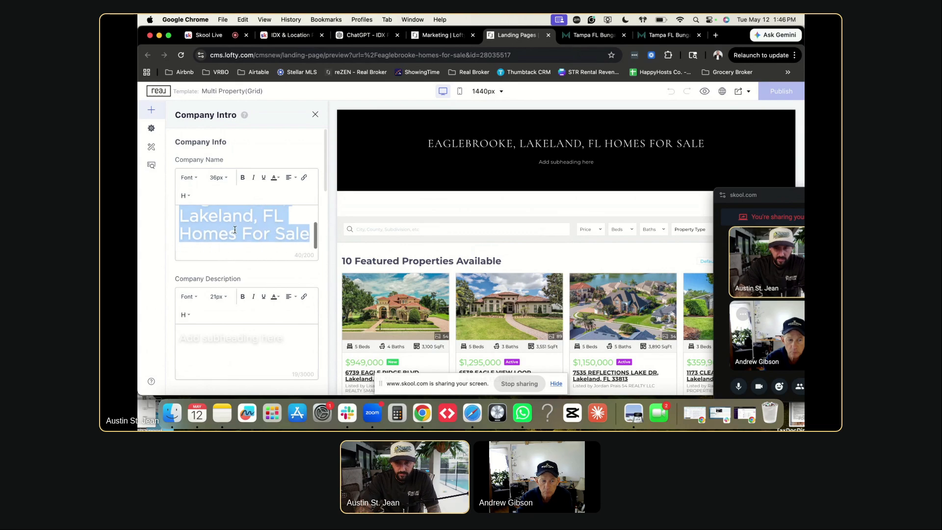
pyautogui.scroll(2, 234, 230)
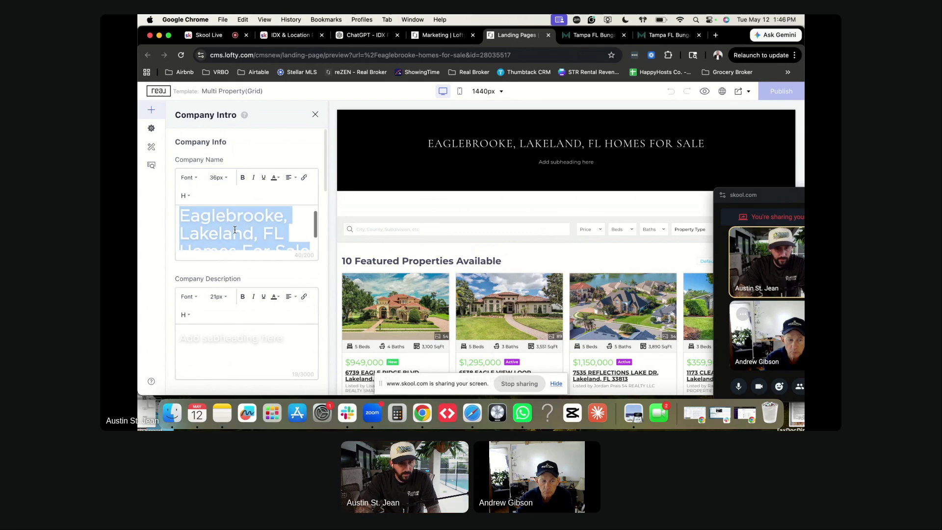
pyautogui.click(185, 196)
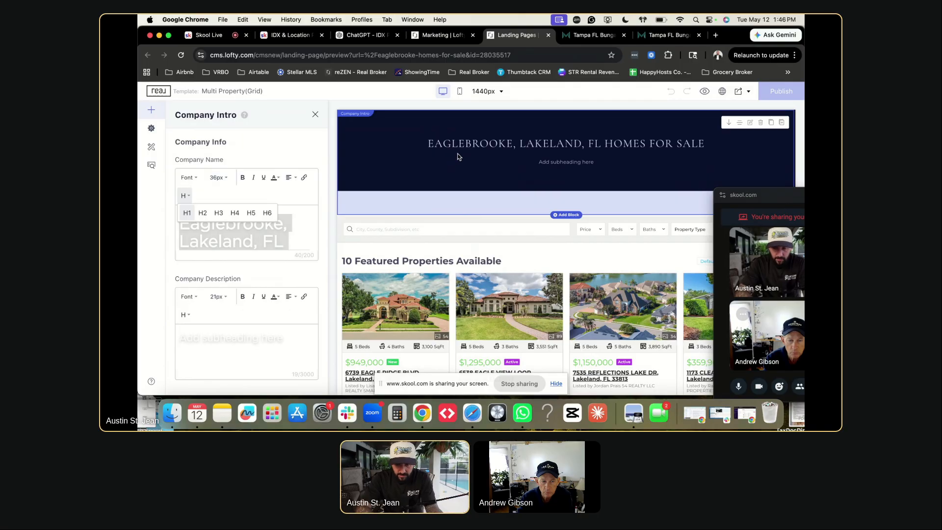
pyautogui.click(188, 214)
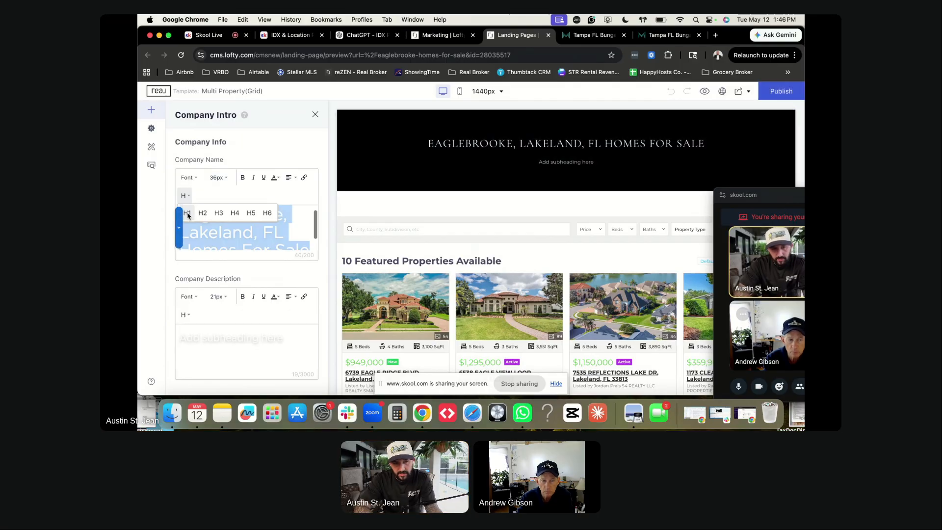
pyautogui.click(241, 242)
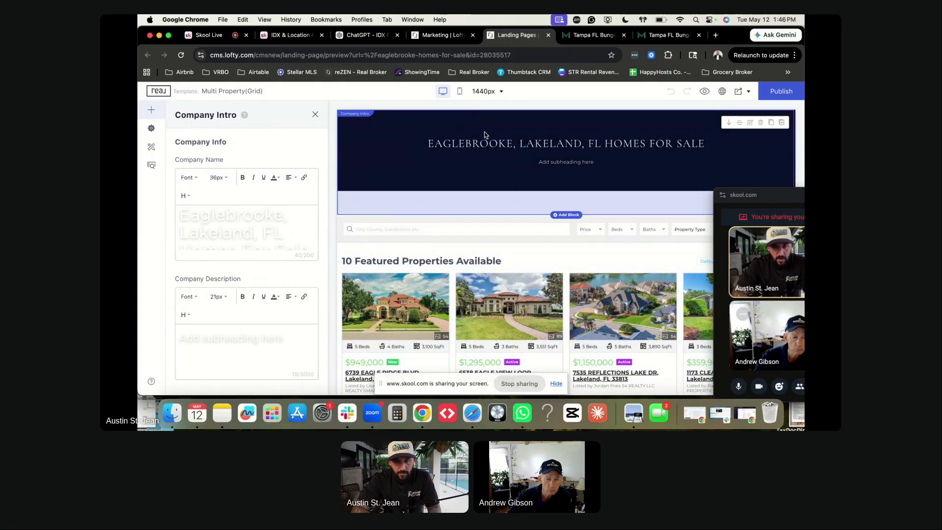
pyautogui.scroll(-2, 555, 183)
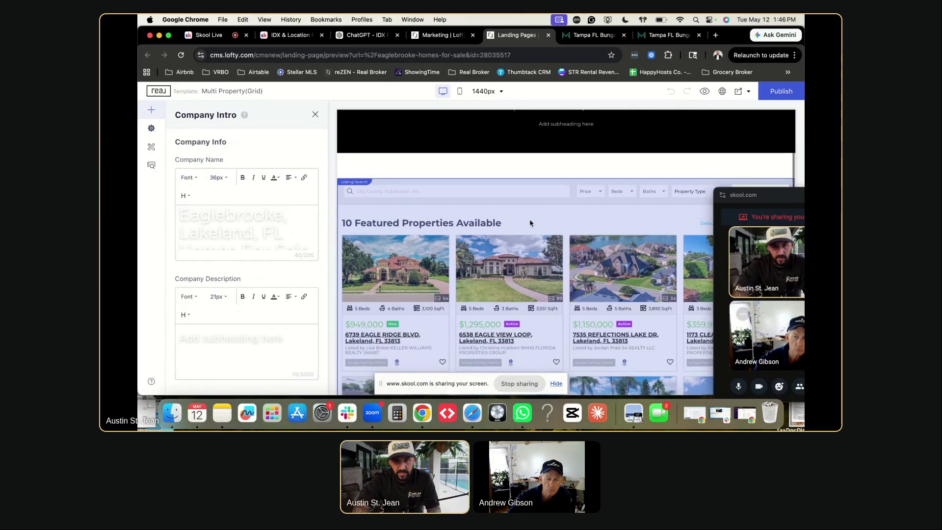
pyautogui.hotkey('ctrl', 'Tab')
pyautogui.scroll(-20, 404, 217)
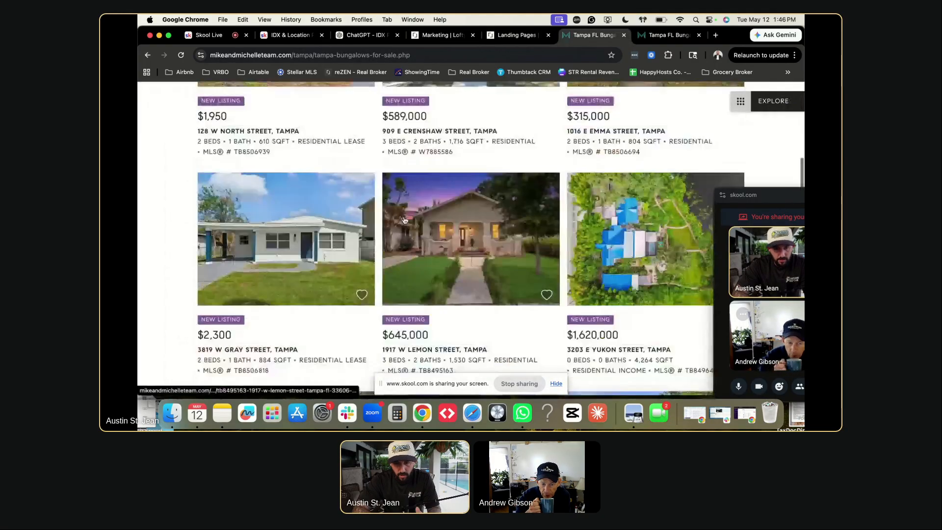
pyautogui.scroll(1, 337, 150)
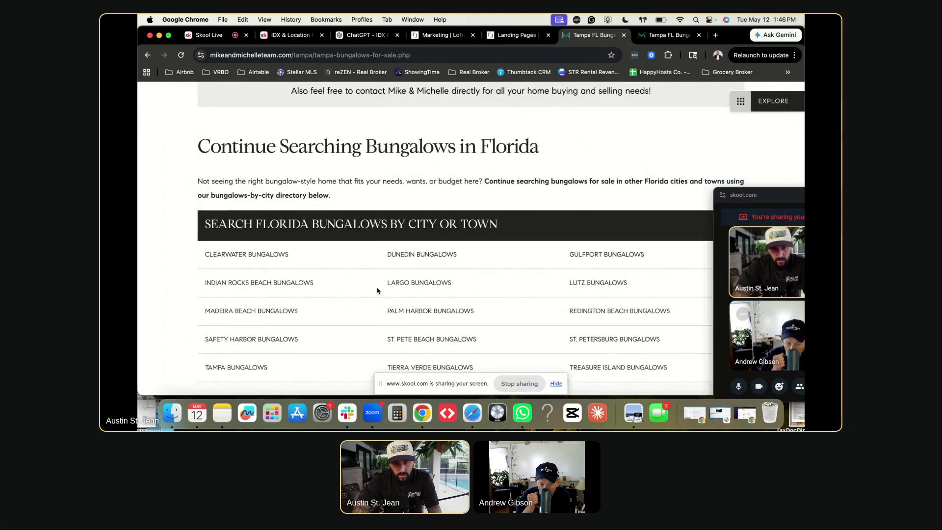
pyautogui.scroll(-10, 378, 297)
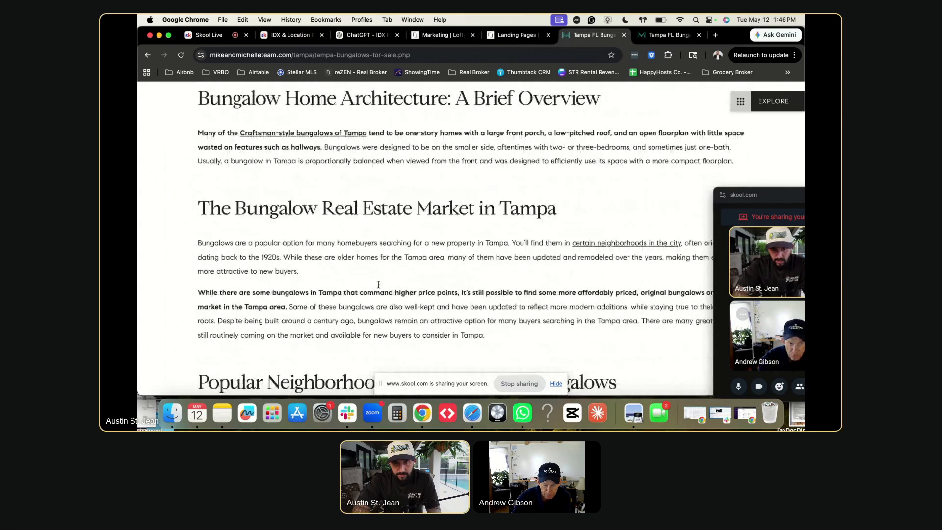
pyautogui.click(515, 35)
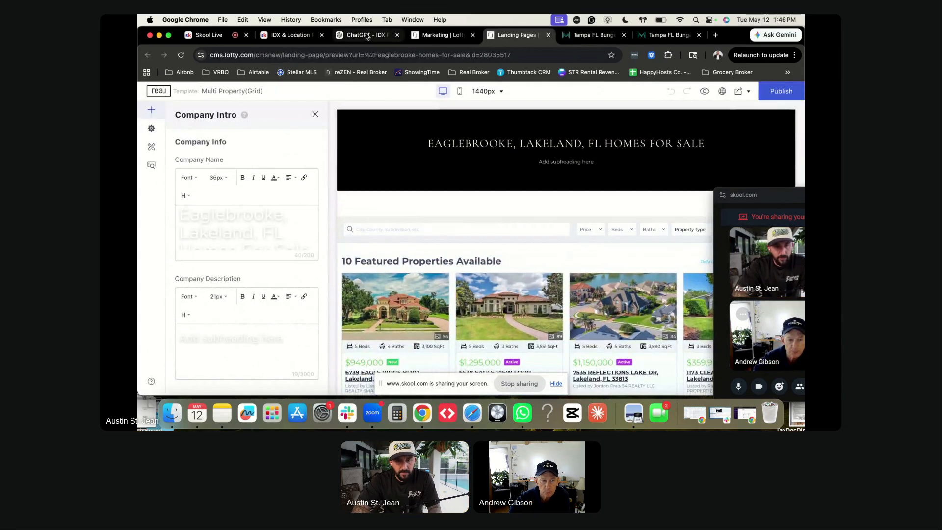
# Send 'eaglebrook, lakeland, fl homes for sale' to the IDX Page Builder Pro chat.
pyautogui.click(366, 35)
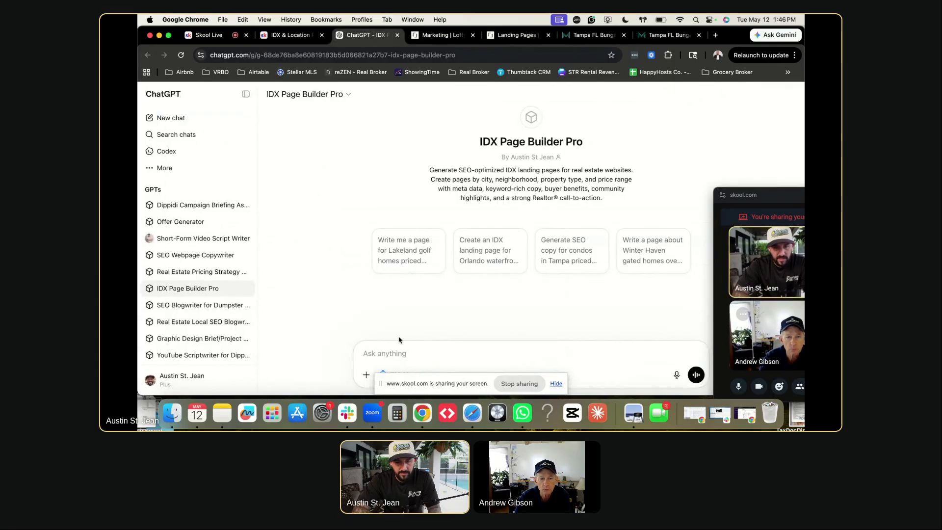
pyautogui.write('eag')
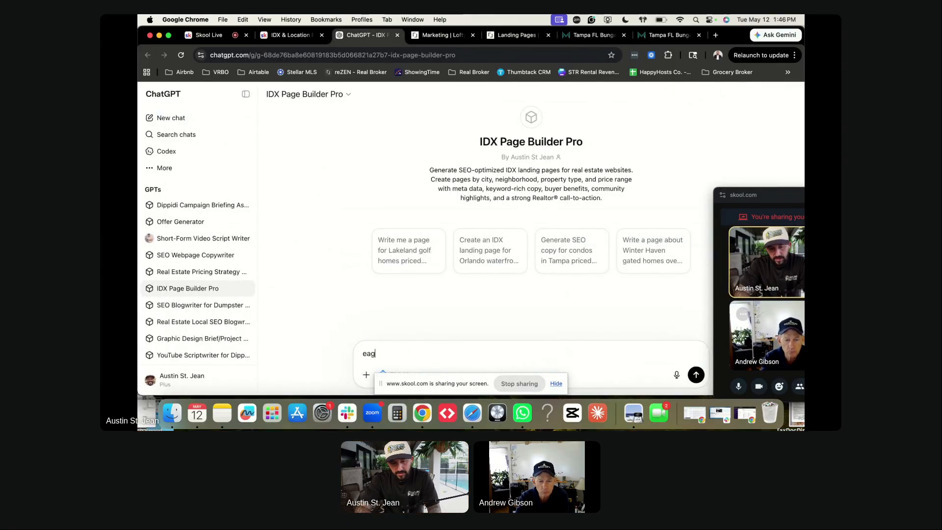
pyautogui.write('lebrook, lakeland, fl homes for sale')
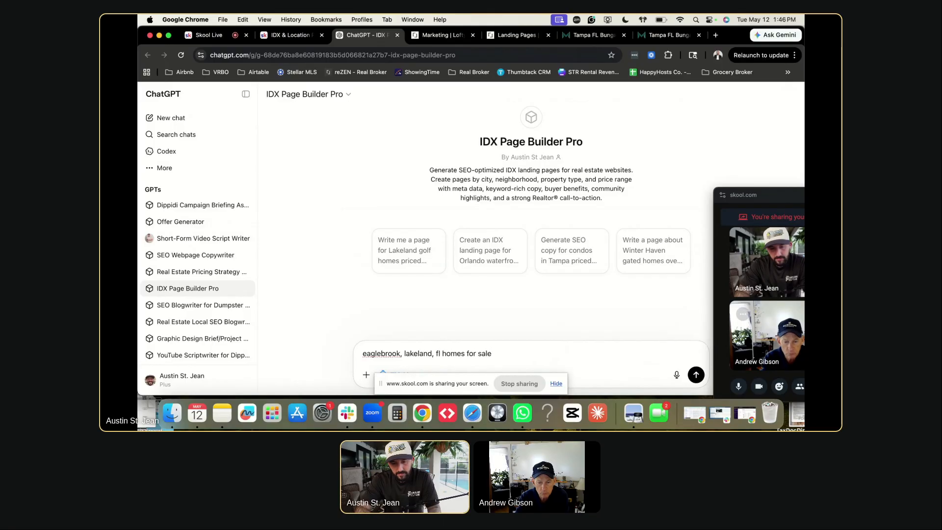
pyautogui.press('Return')
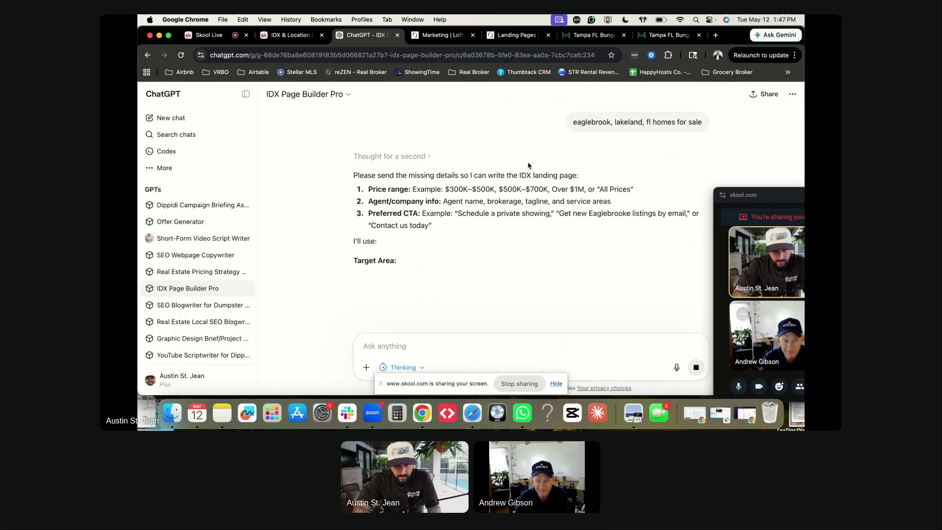
# Review the reply's follow-up questions about price range and agent/company info.
pyautogui.moveTo(393, 260); pyautogui.dragTo(470, 260)
pyautogui.click(413, 181)
pyautogui.scroll(-1, 413, 179)
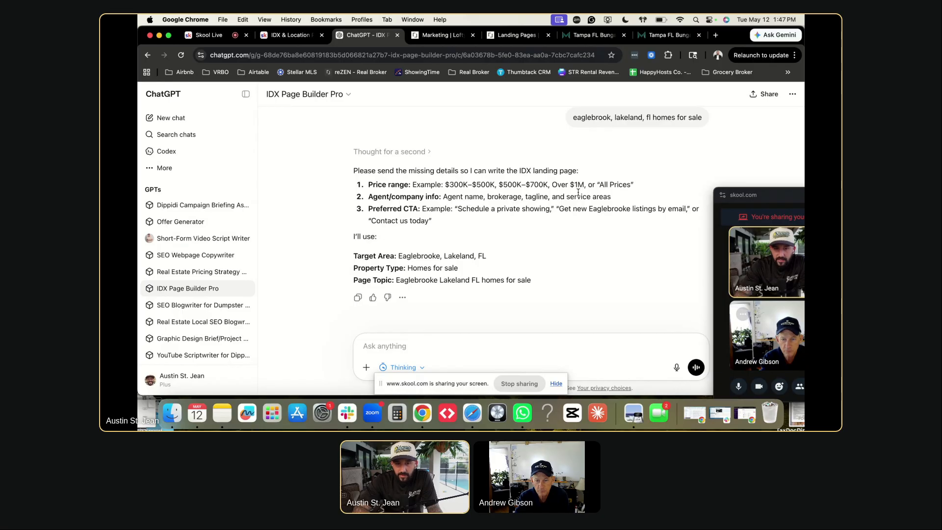
pyautogui.moveTo(411, 185); pyautogui.dragTo(497, 185)
pyautogui.click(488, 186)
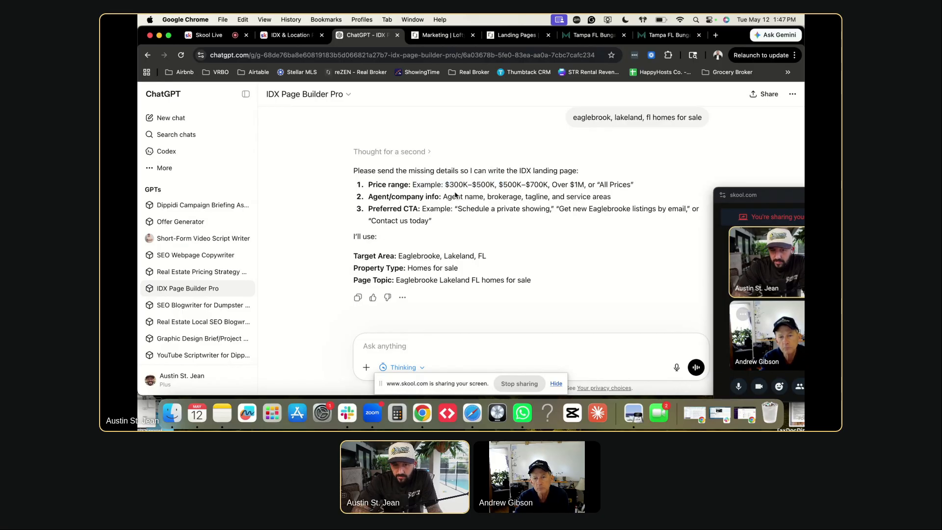
pyautogui.moveTo(419, 197); pyautogui.dragTo(509, 197)
pyautogui.click(549, 203)
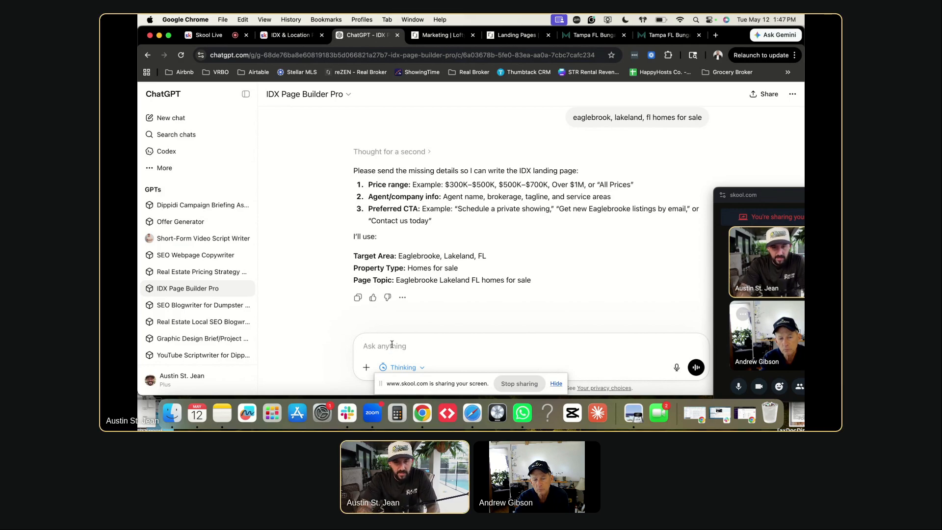
# Send the GPT the agent's name, brokerage and service areas: Lakeland, Tampa, St. Pete, Polk County.
pyautogui.write('Austin St.')
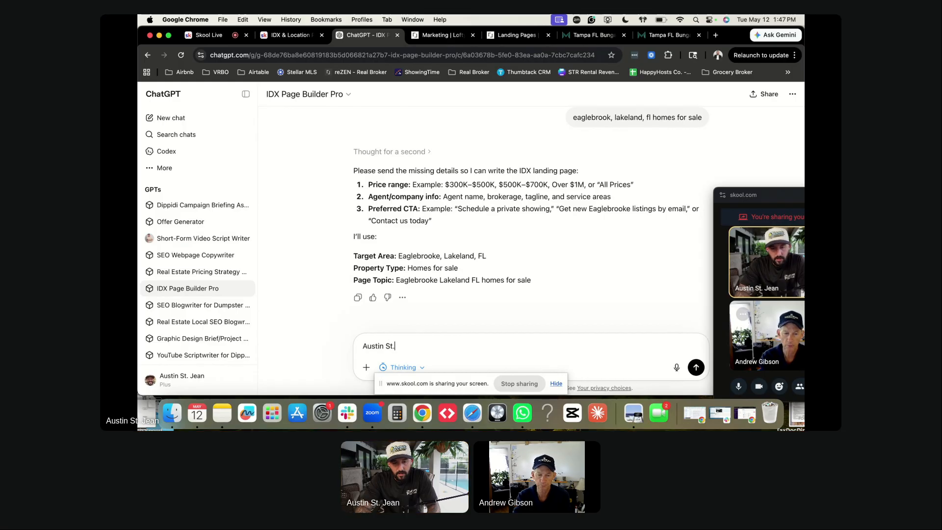
pyautogui.write(' Jean, Real Broker LLC')
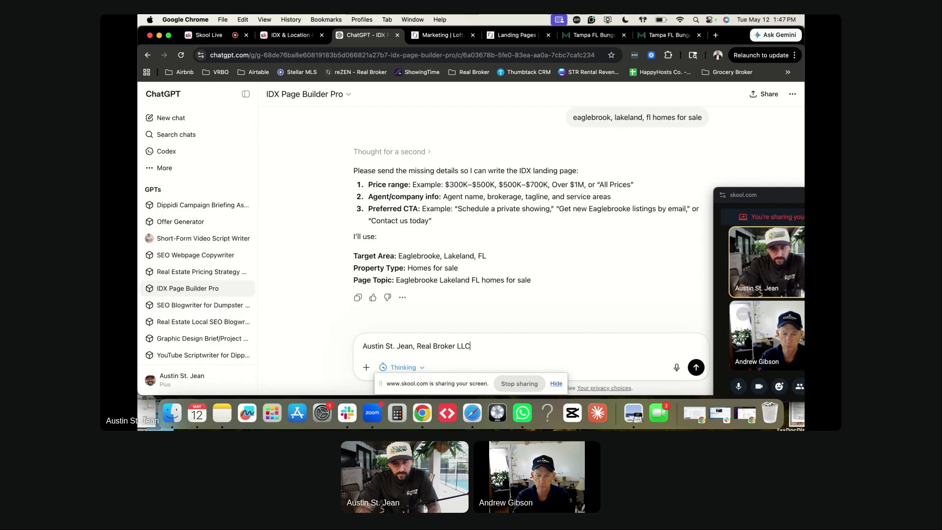
pyautogui.write(', Lakeland,')
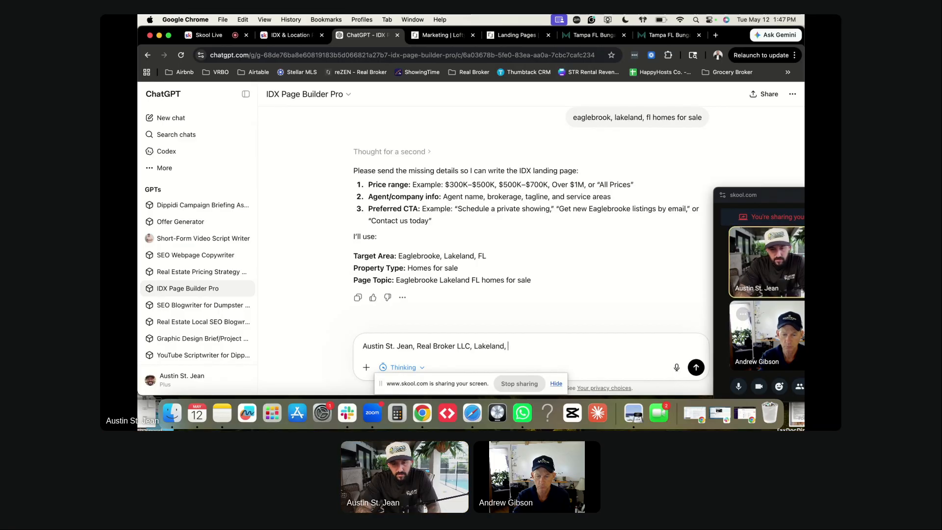
pyautogui.write('Tampa, St. PEte')
pyautogui.press('BackSpace')
pyautogui.press('BackSpace')
pyautogui.press('BackSpace')
pyautogui.write('ete, ')
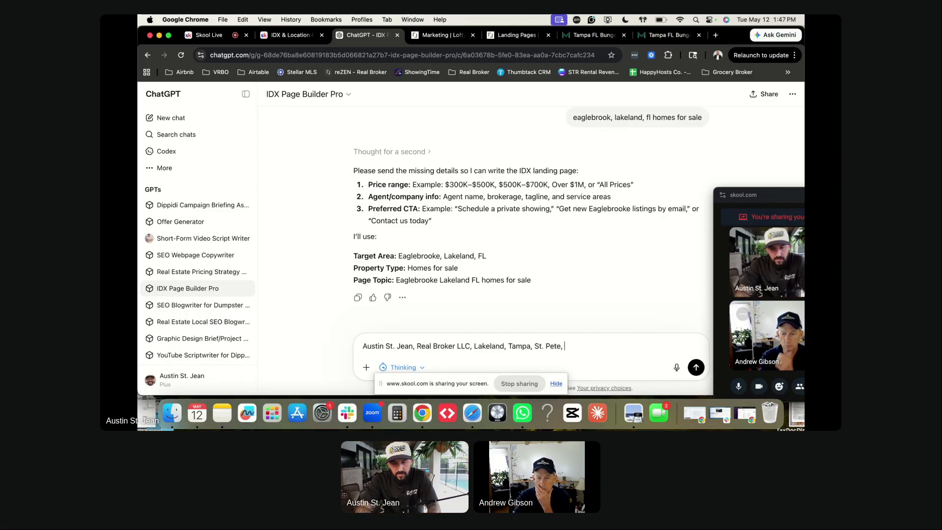
pyautogui.write('Polk County, ')
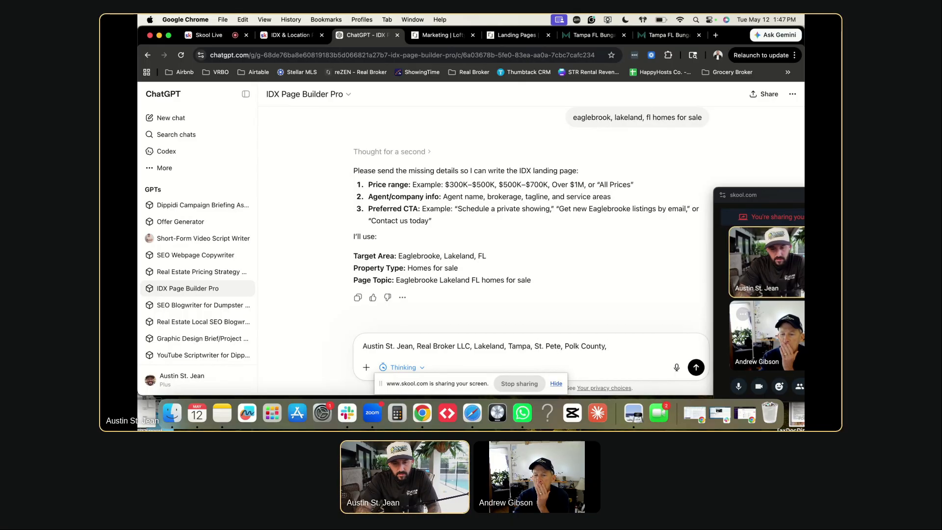
pyautogui.write('Bartow, Mulberry, etc.')
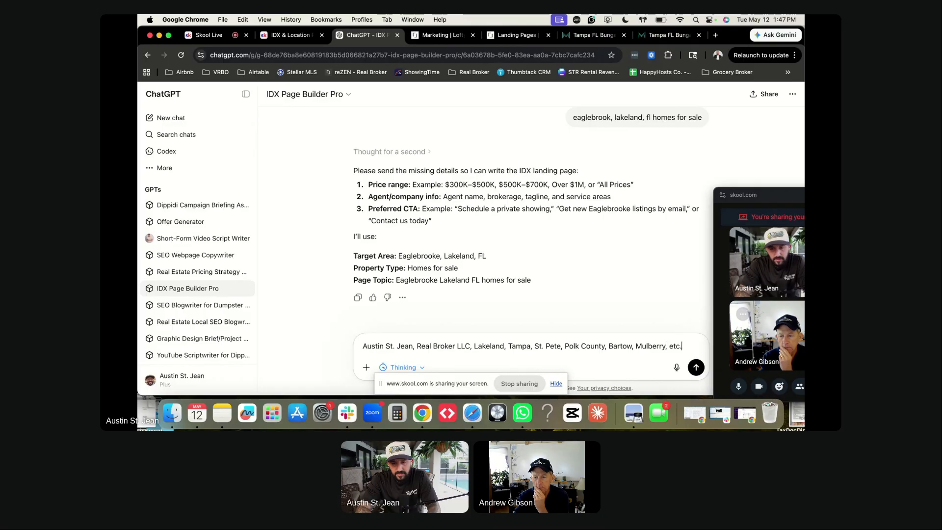
pyautogui.hotkey('shift', 'Return')
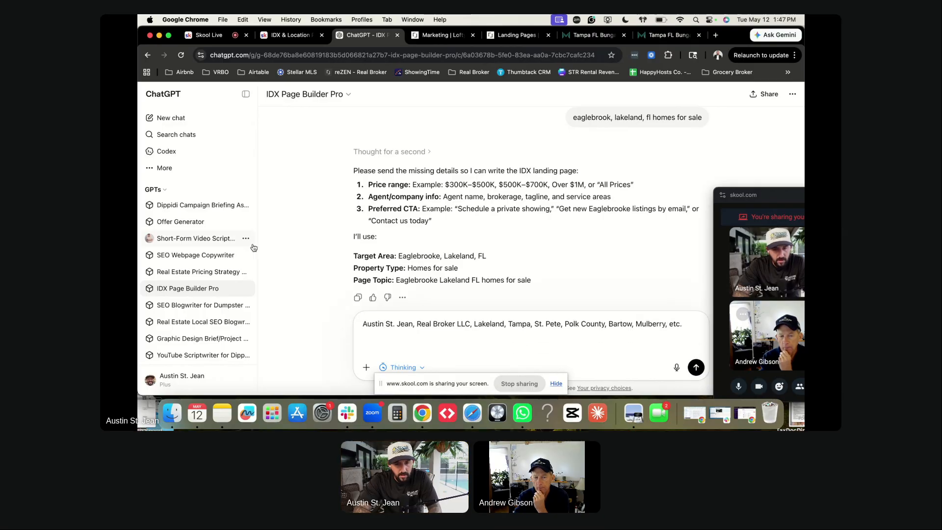
pyautogui.moveTo(398, 256); pyautogui.dragTo(486, 256)
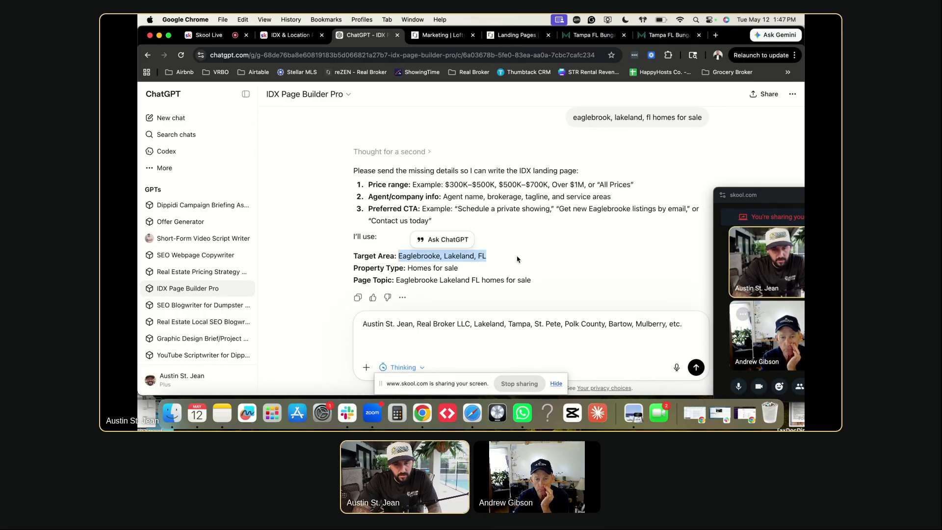
pyautogui.moveTo(407, 268); pyautogui.dragTo(546, 281)
pyautogui.click(475, 271)
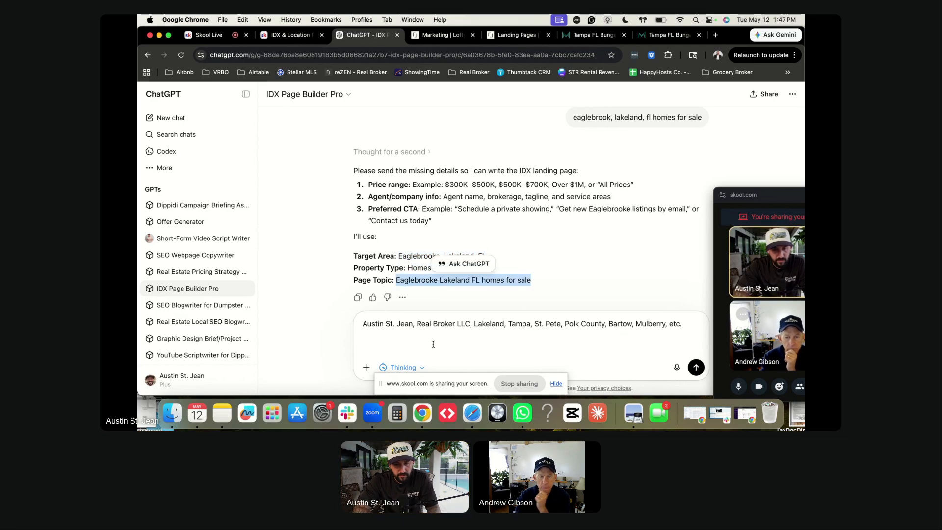
pyautogui.click(433, 342)
pyautogui.press('Return')
pyautogui.scroll(5, 428, 318)
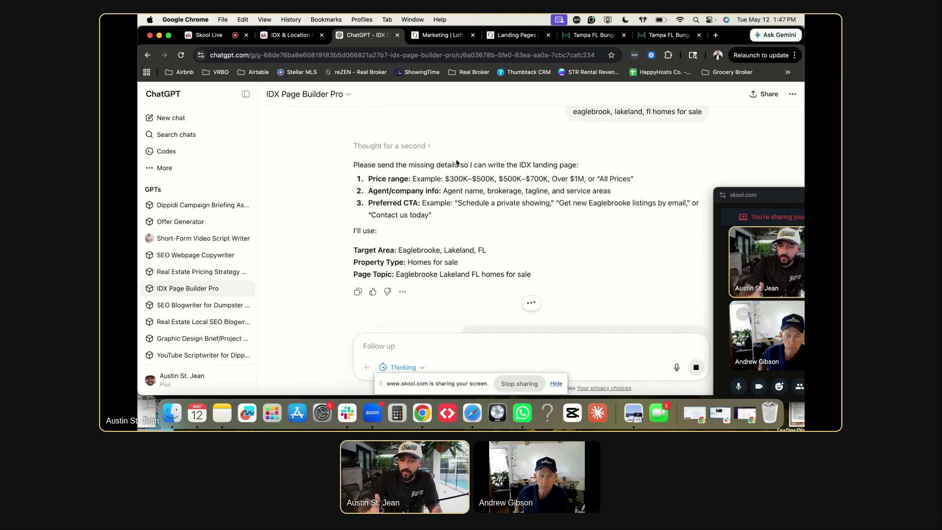
# Review the generated Meta Title, Meta Description and price-range note in the reply.
pyautogui.scroll(-4, 427, 158)
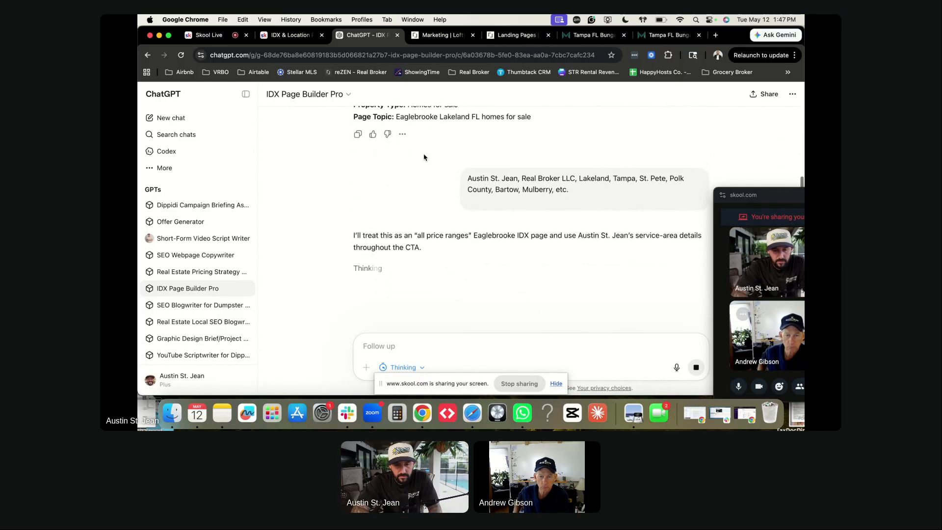
pyautogui.moveTo(435, 236); pyautogui.dragTo(465, 235)
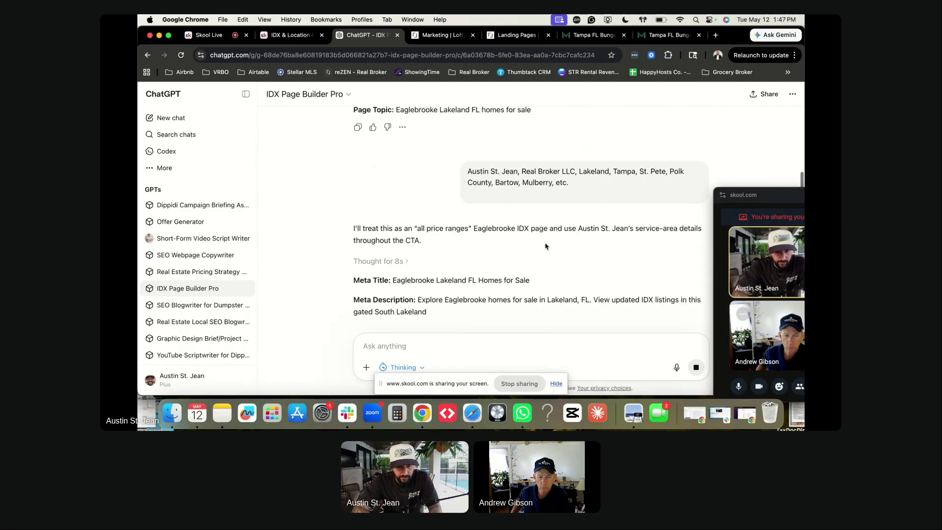
pyautogui.moveTo(392, 168); pyautogui.dragTo(536, 168)
pyautogui.moveTo(417, 187); pyautogui.dragTo(489, 199)
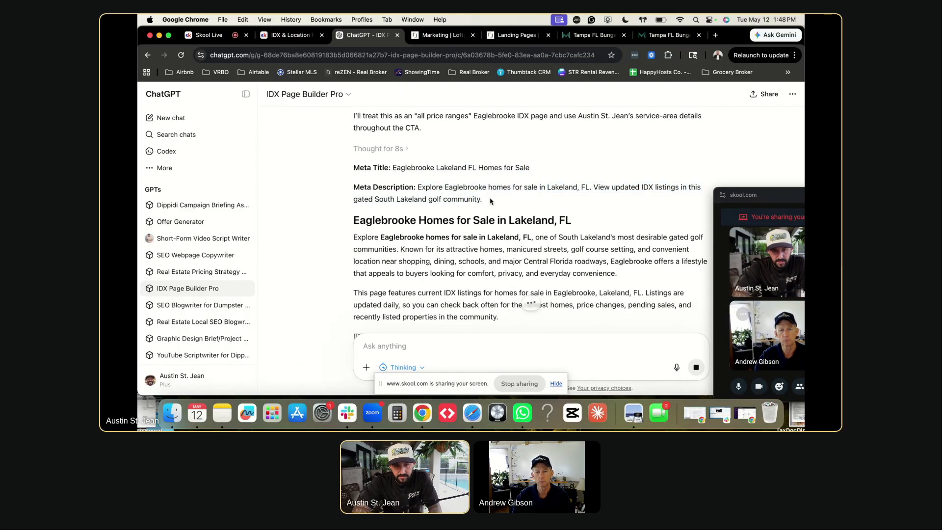
pyautogui.moveTo(365, 162); pyautogui.dragTo(566, 162)
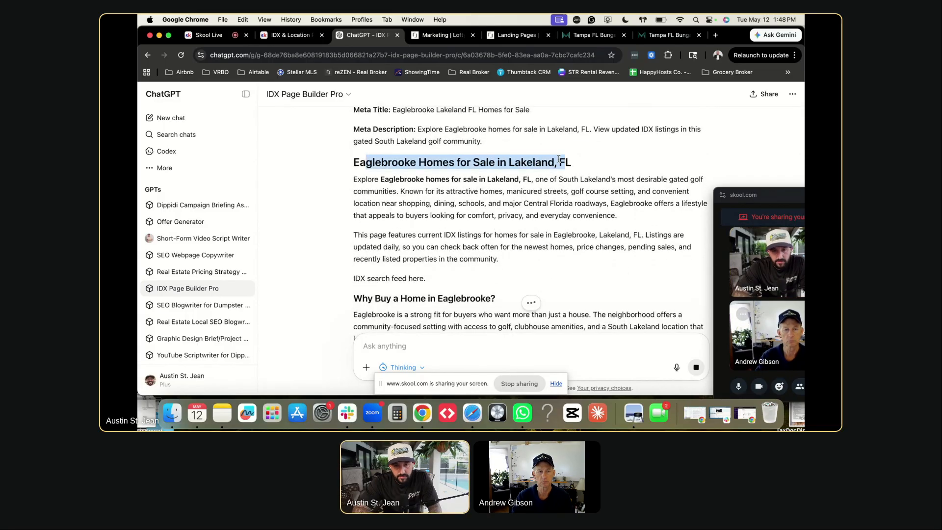
pyautogui.moveTo(366, 181); pyautogui.dragTo(505, 264)
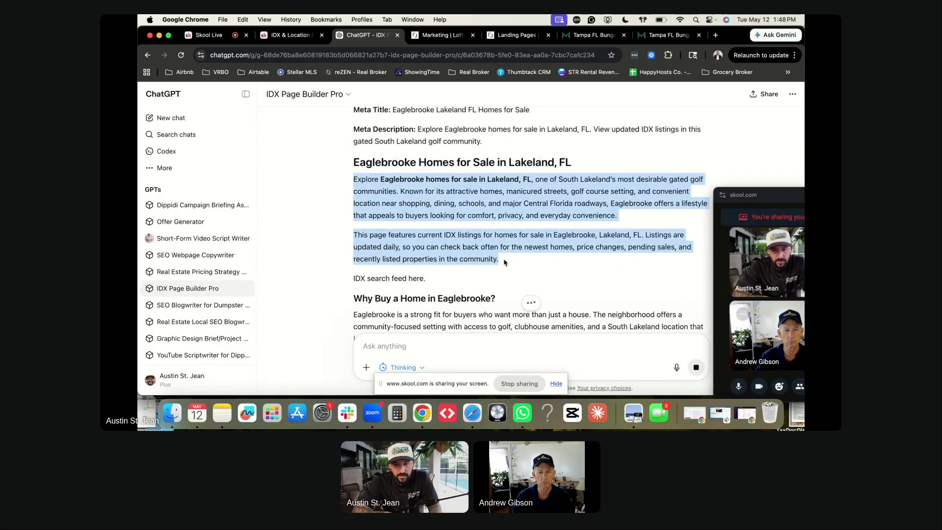
pyautogui.moveTo(430, 235); pyautogui.dragTo(335, 241)
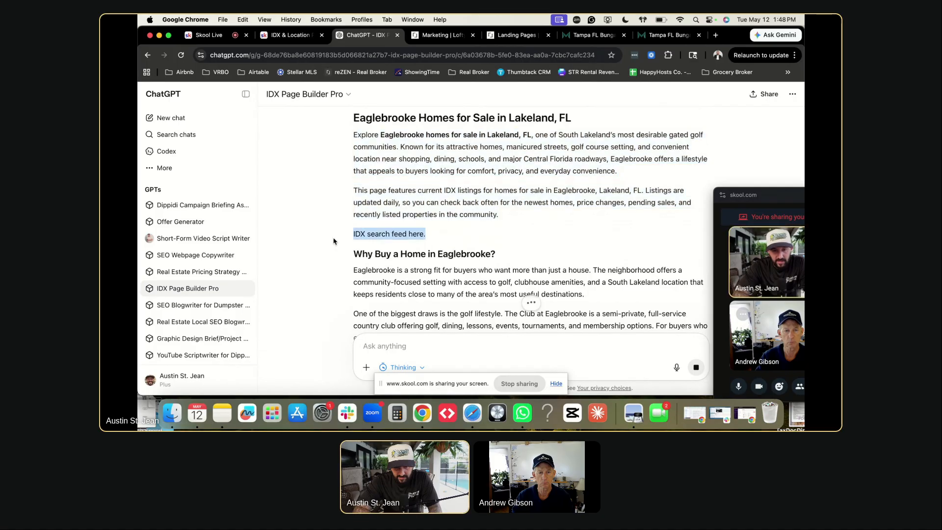
# Read through the rest of the page copy, including the Popular Areas Near Eaglebrooke section.
pyautogui.scroll(-2, 359, 247)
pyautogui.moveTo(354, 165); pyautogui.dragTo(419, 276)
pyautogui.click(396, 228)
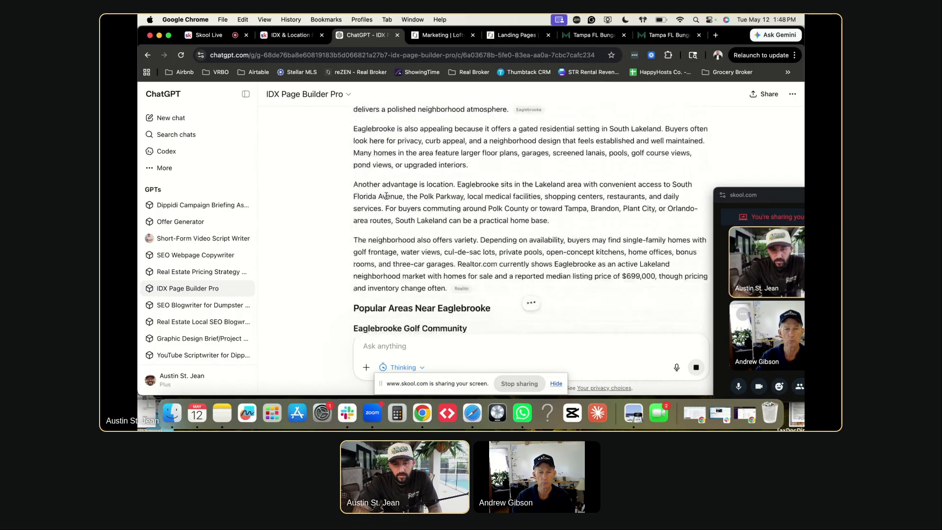
pyautogui.moveTo(354, 200); pyautogui.dragTo(421, 197)
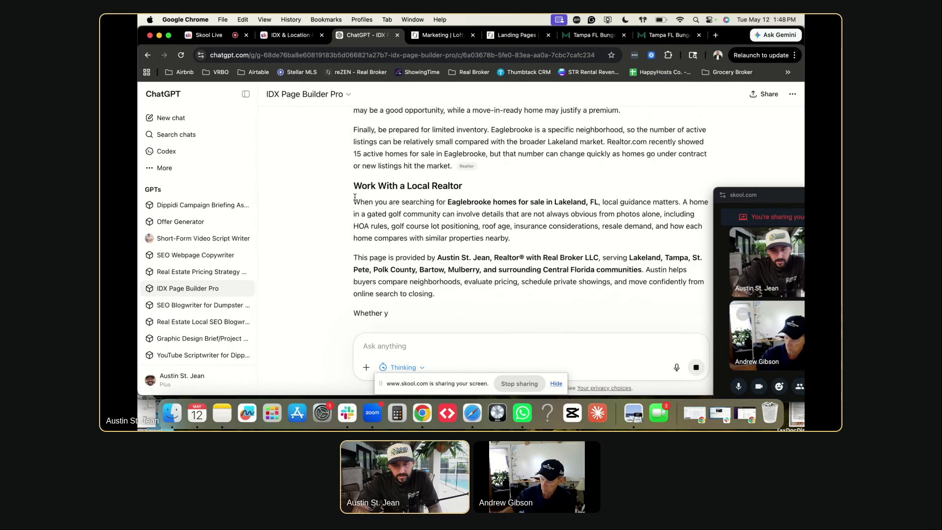
pyautogui.moveTo(356, 198); pyautogui.dragTo(511, 238)
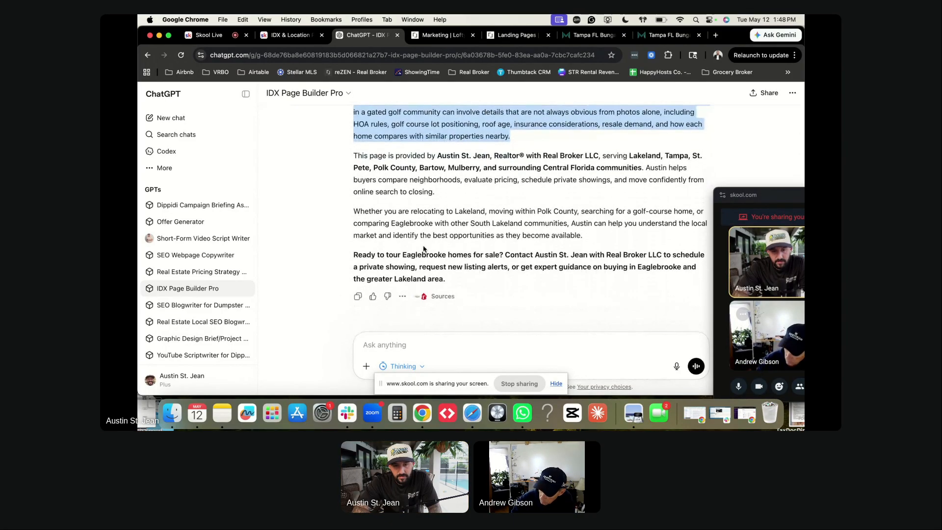
pyautogui.scroll(10, 395, 262)
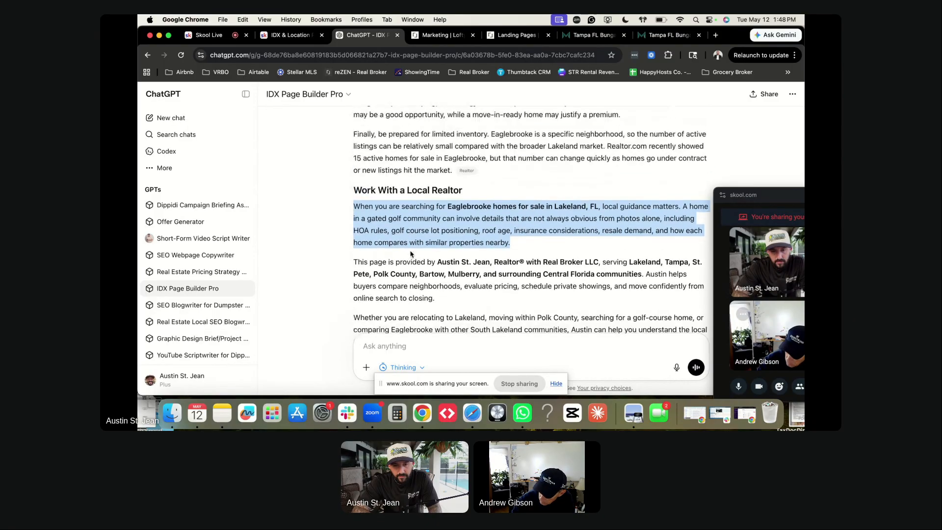
pyautogui.scroll(20, 410, 251)
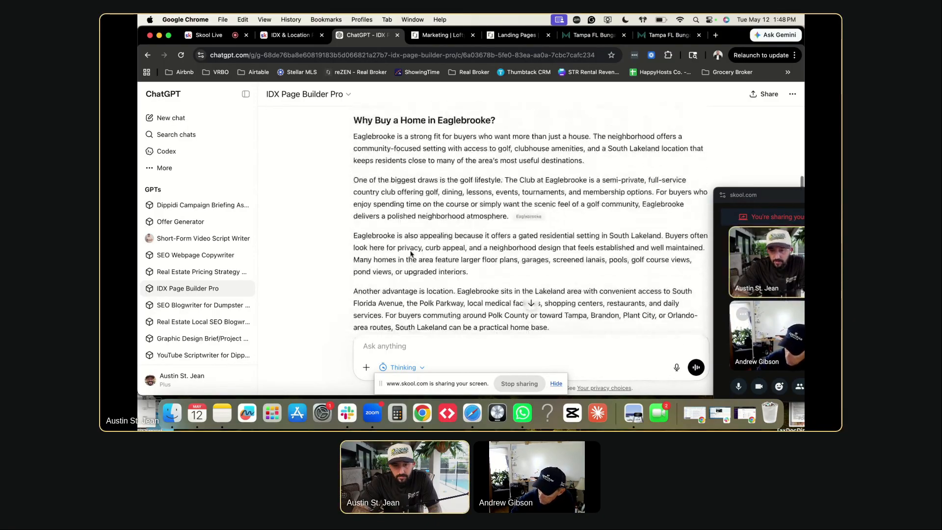
pyautogui.scroll(3, 412, 245)
pyautogui.scroll(-8, 419, 196)
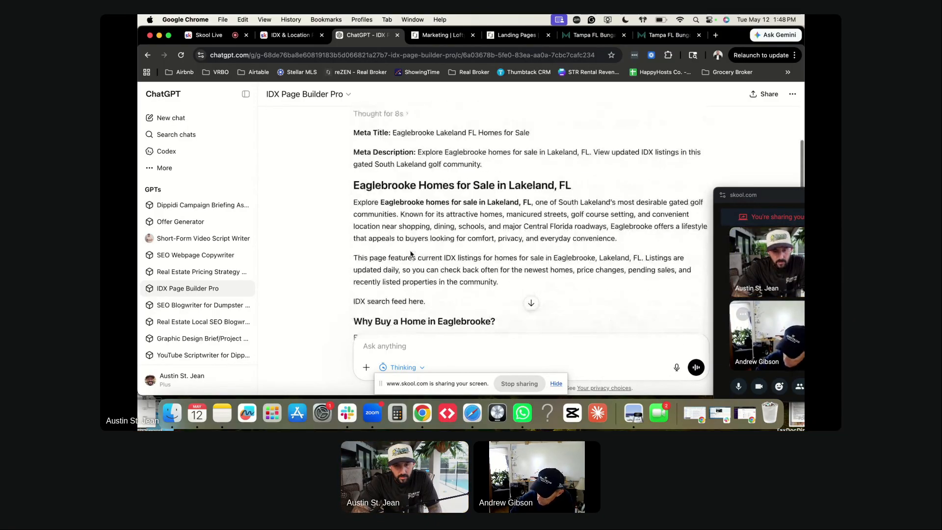
# Return to the Eaglebrooke page editor and open the Listing Search section's settings.
pyautogui.click(436, 35)
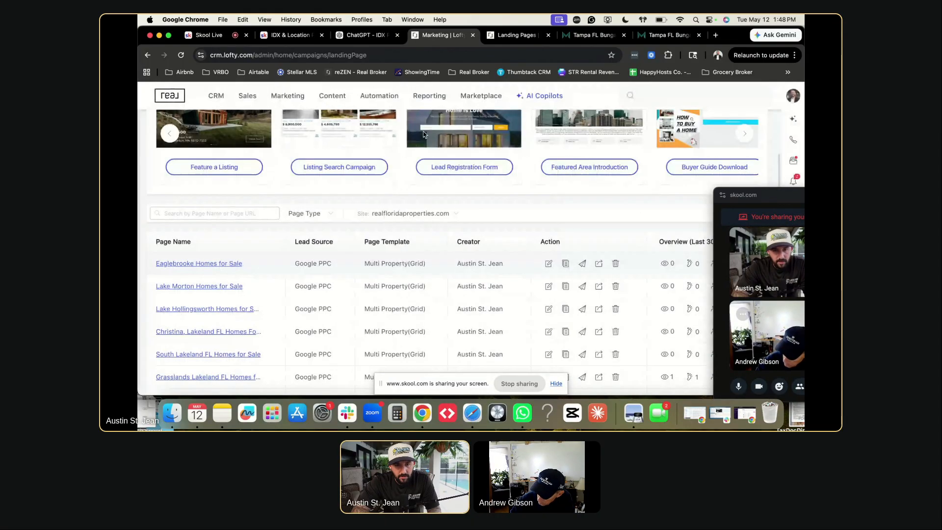
pyautogui.hotkey('ctrl', 'Tab')
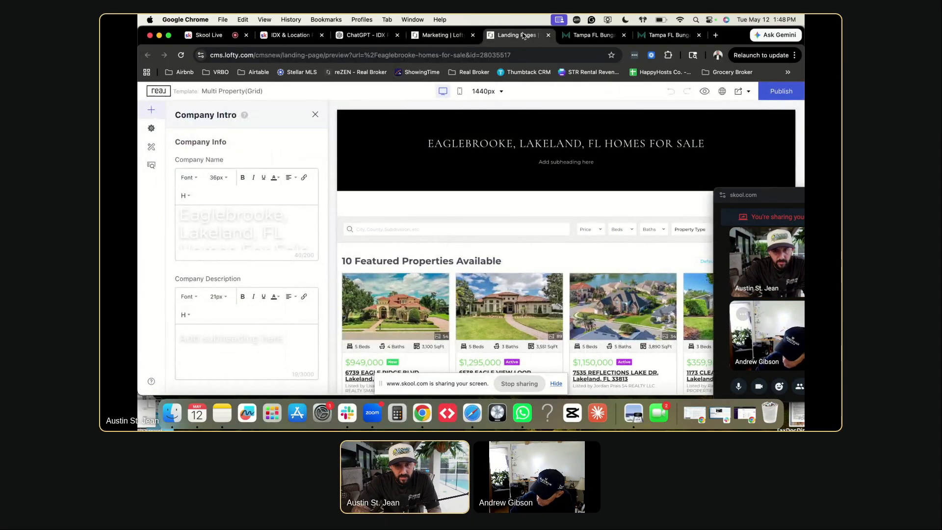
pyautogui.moveTo(524, 35); pyautogui.dragTo(448, 35)
pyautogui.moveTo(793, 189); pyautogui.dragTo(236, 185)
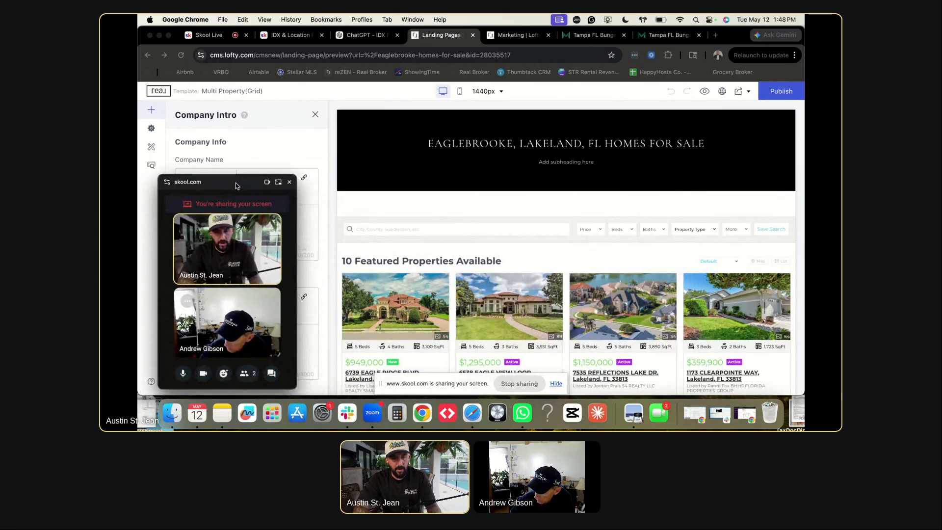
pyautogui.click(536, 251)
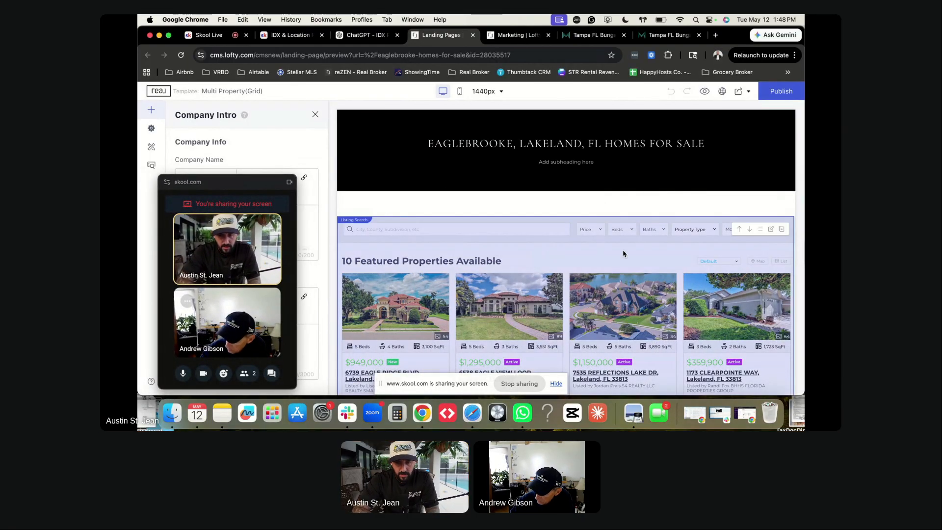
pyautogui.click(770, 230)
# Open the Custom Listing Filter and look over its Eaglebrooke subdivision and community criteria.
pyautogui.moveTo(232, 194); pyautogui.dragTo(592, 82)
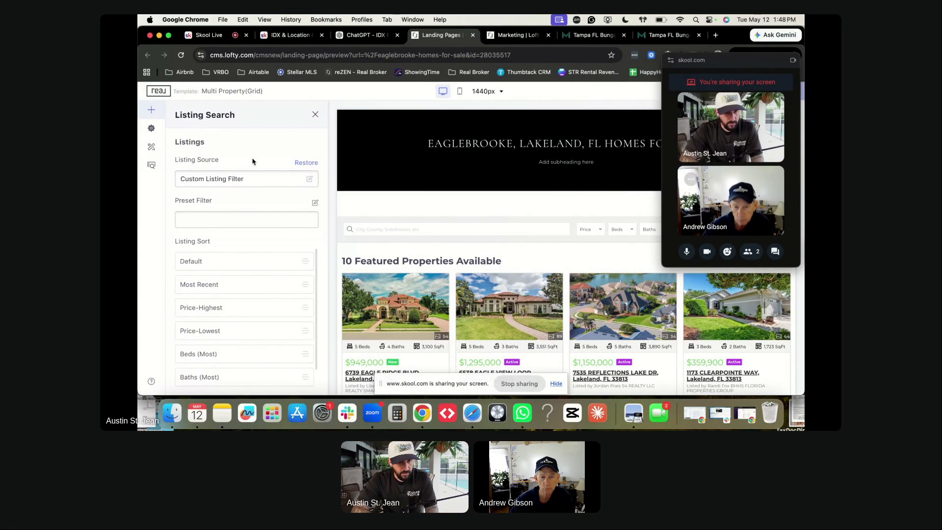
pyautogui.click(310, 181)
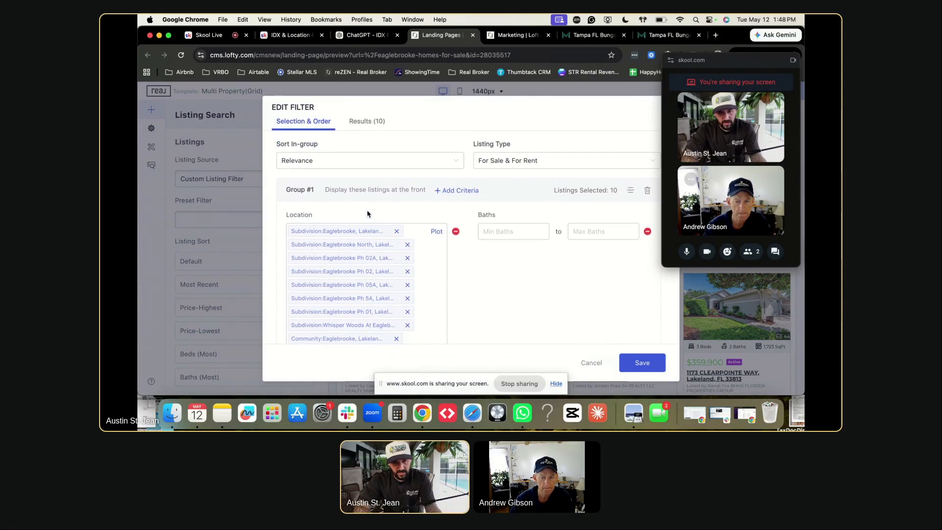
pyautogui.scroll(-10, 436, 214)
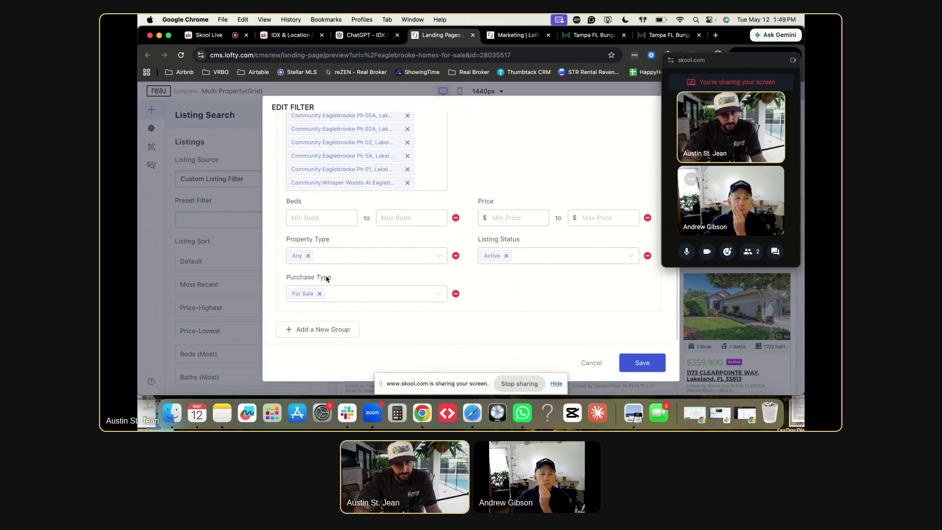
pyautogui.scroll(1, 343, 284)
pyautogui.scroll(5, 343, 287)
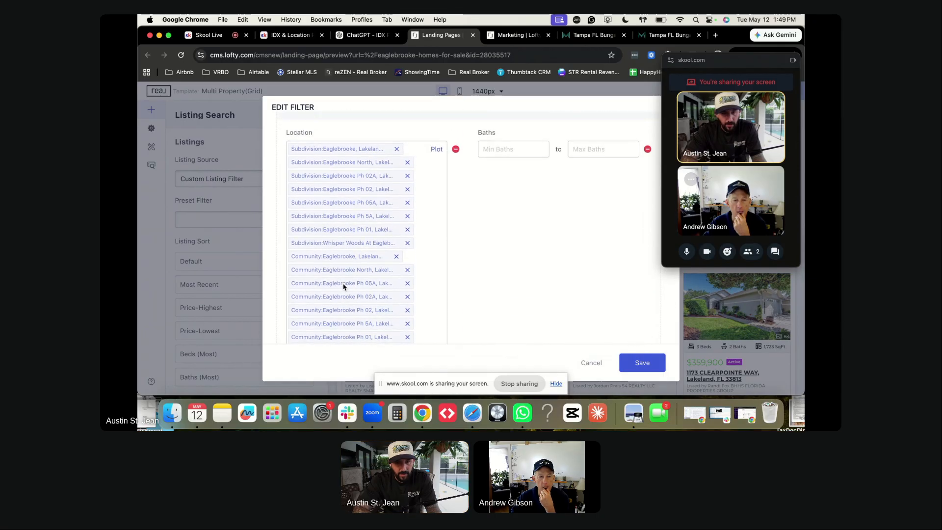
pyautogui.scroll(3, 343, 287)
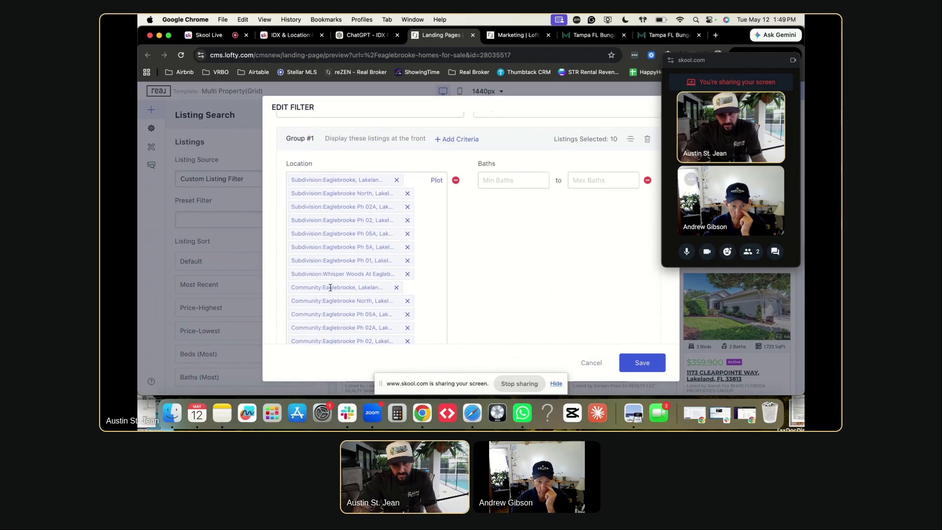
pyautogui.scroll(-5, 297, 226)
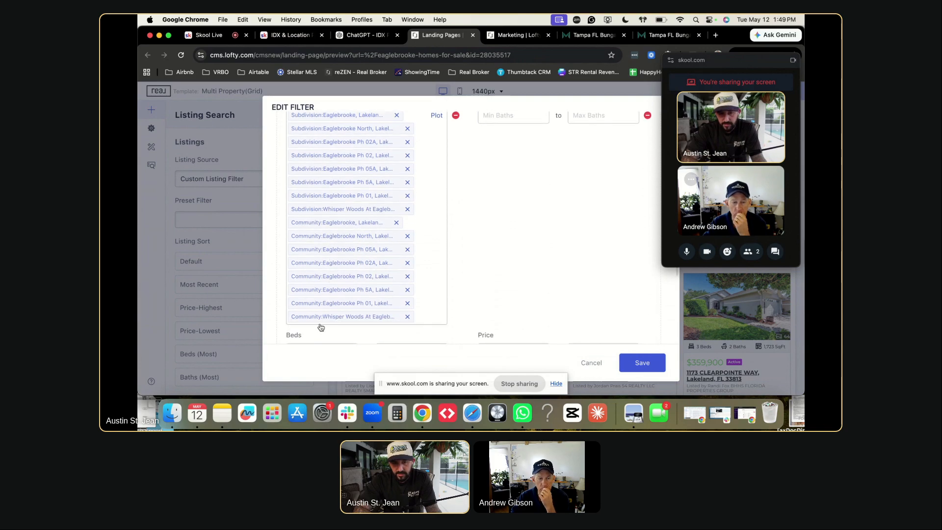
pyautogui.scroll(4, 321, 240)
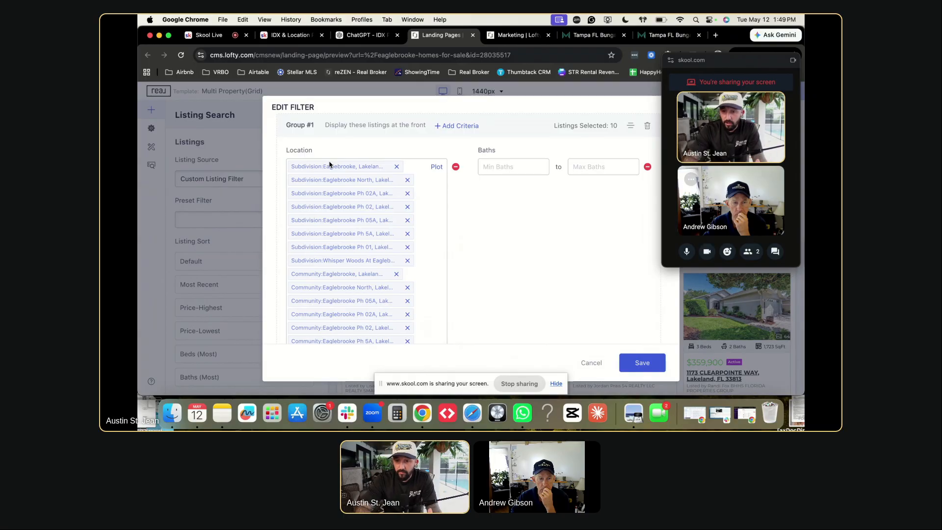
# Check the Location suggestions, then close the filter editor back to the 10-property preview.
pyautogui.click(424, 191)
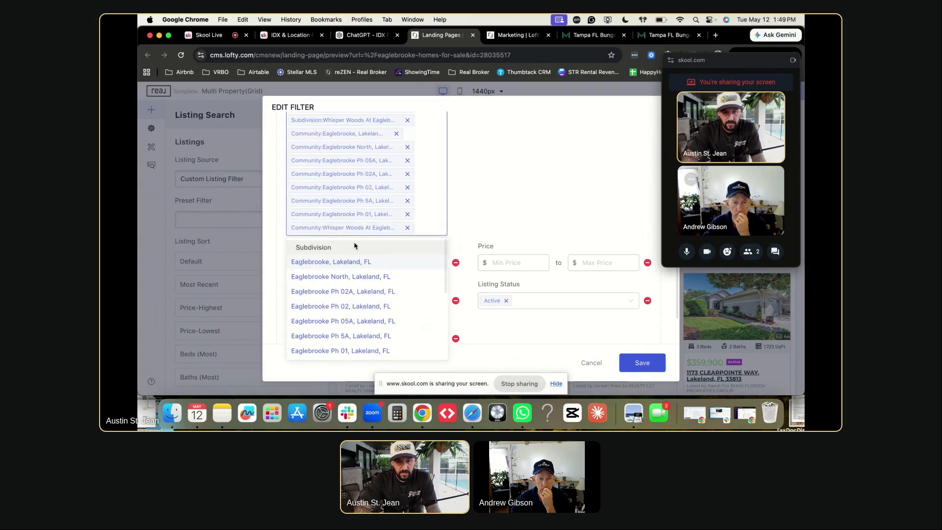
pyautogui.scroll(-3, 343, 276)
pyautogui.scroll(-4, 345, 278)
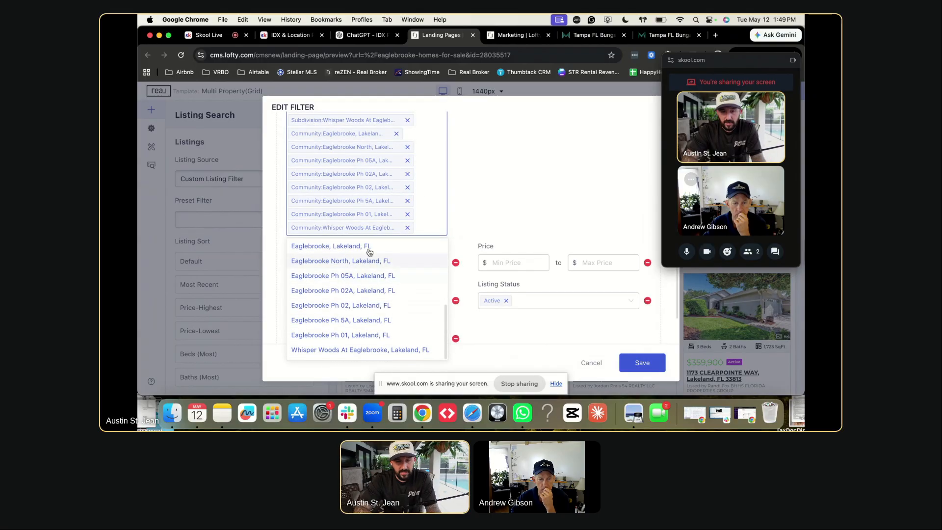
pyautogui.click(461, 182)
pyautogui.scroll(5, 460, 185)
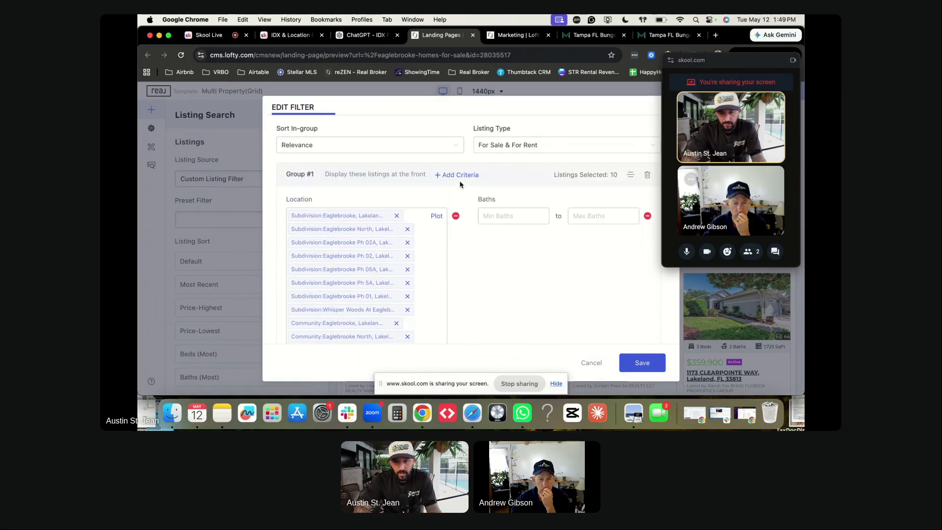
pyautogui.click(591, 363)
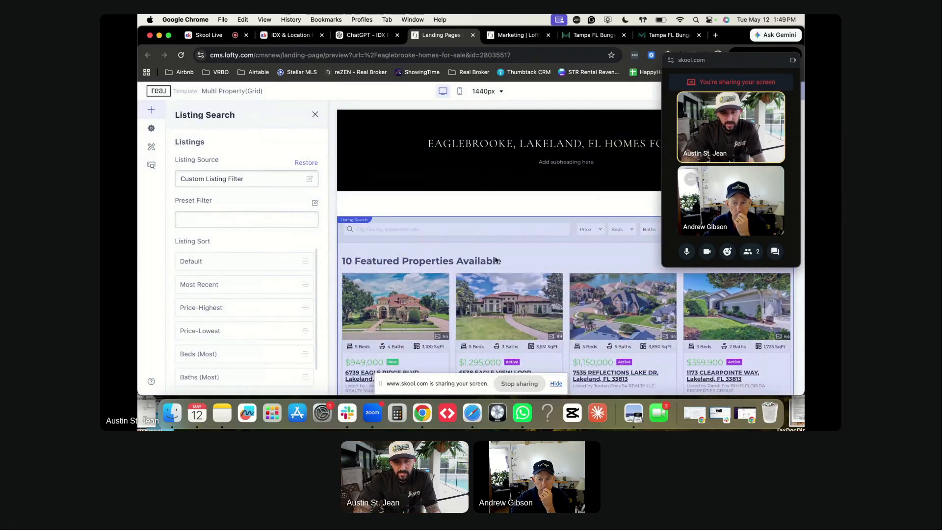
pyautogui.scroll(-2, 495, 260)
pyautogui.moveTo(726, 60); pyautogui.dragTo(771, 28)
pyautogui.scroll(-1, 591, 268)
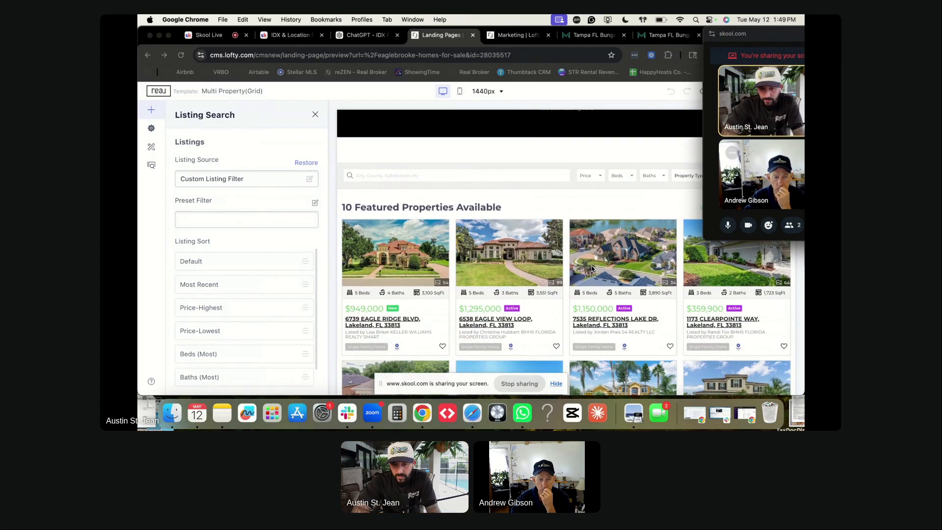
pyautogui.scroll(-1, 621, 230)
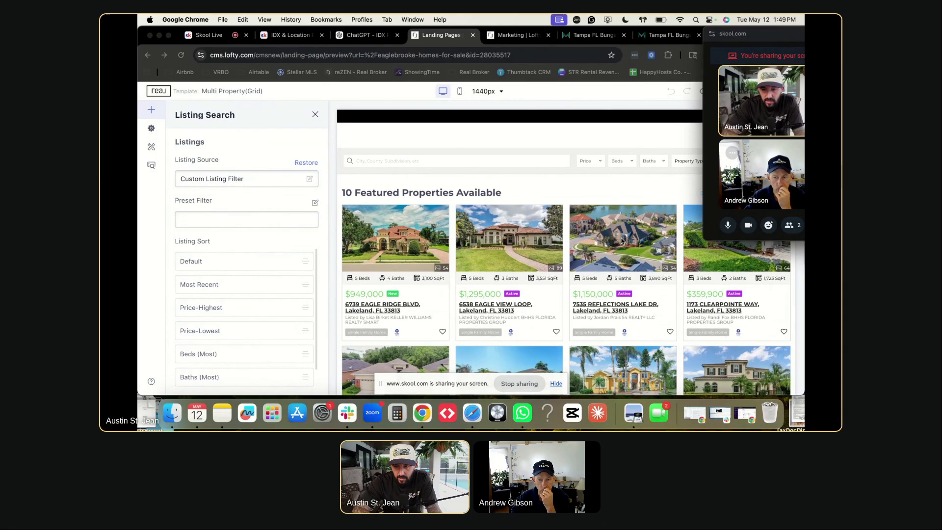
pyautogui.scroll(-1, 364, 305)
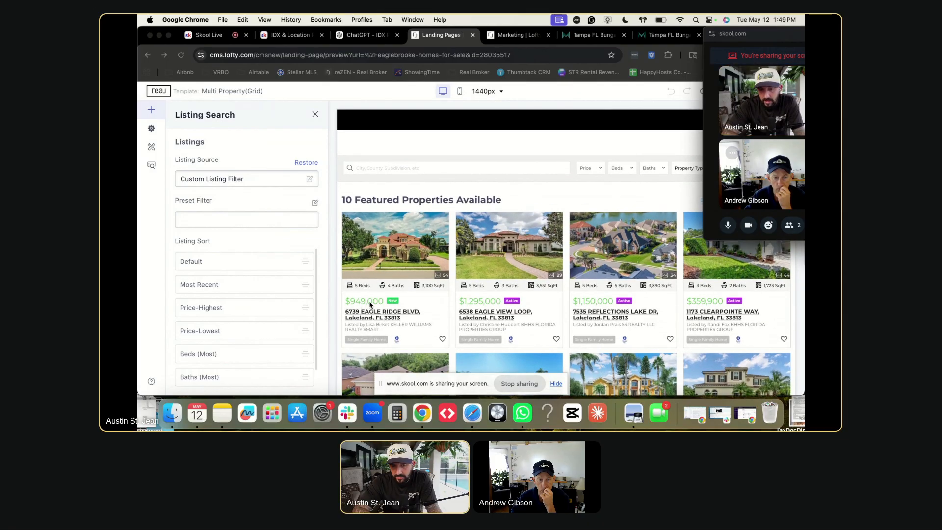
pyautogui.scroll(-5, 472, 305)
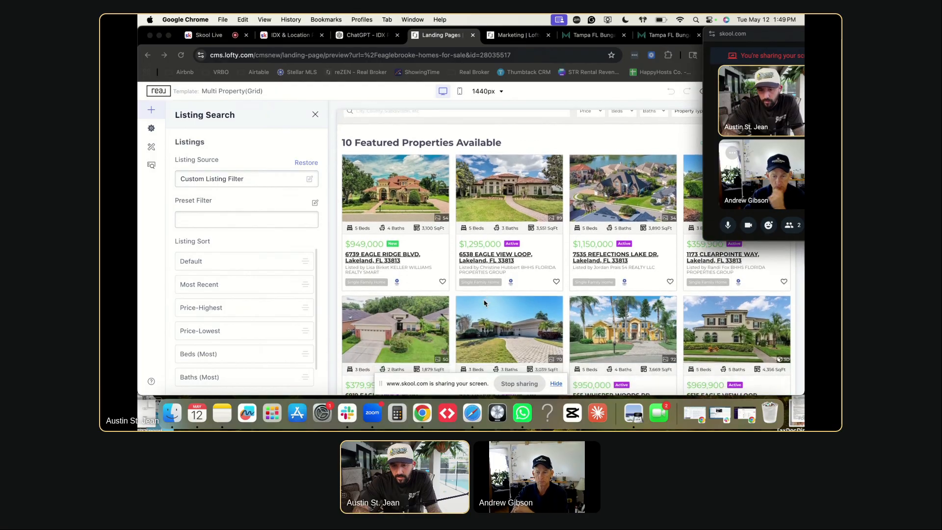
pyautogui.scroll(-5, 574, 276)
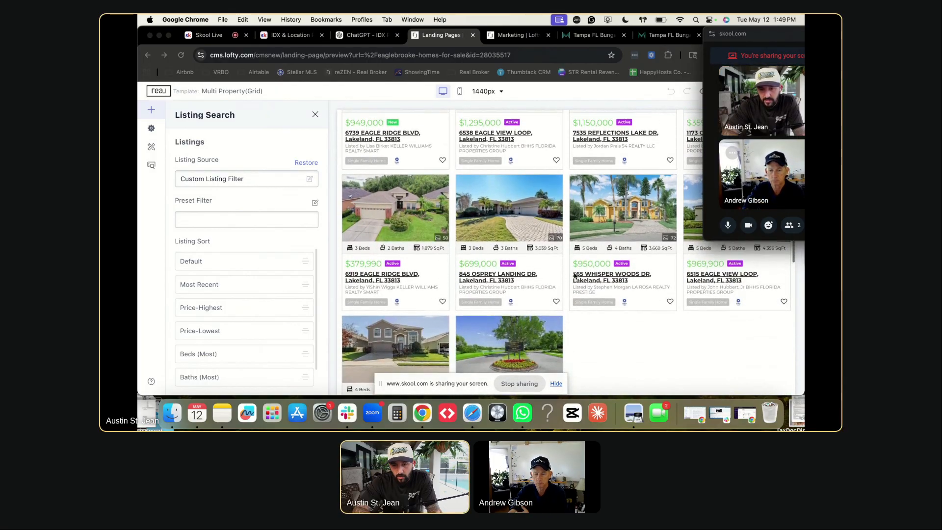
pyautogui.scroll(5, 534, 233)
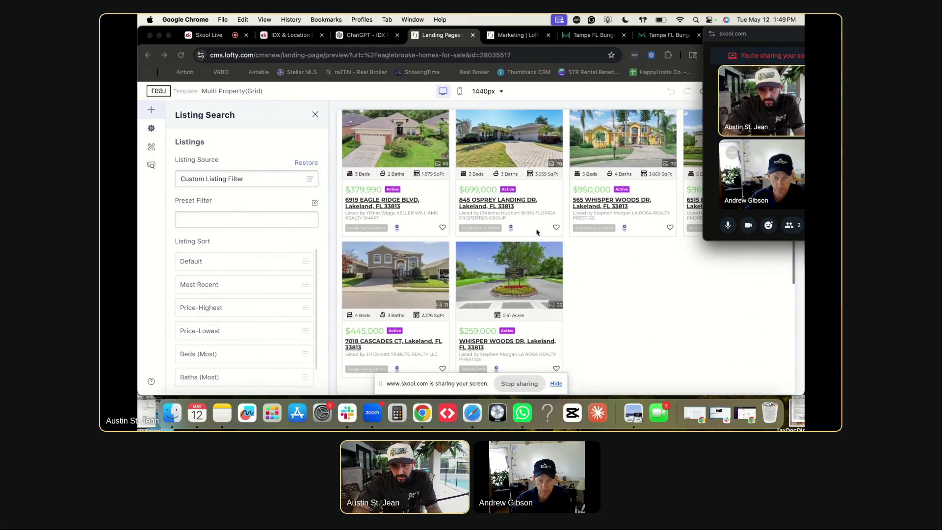
pyautogui.scroll(5, 536, 232)
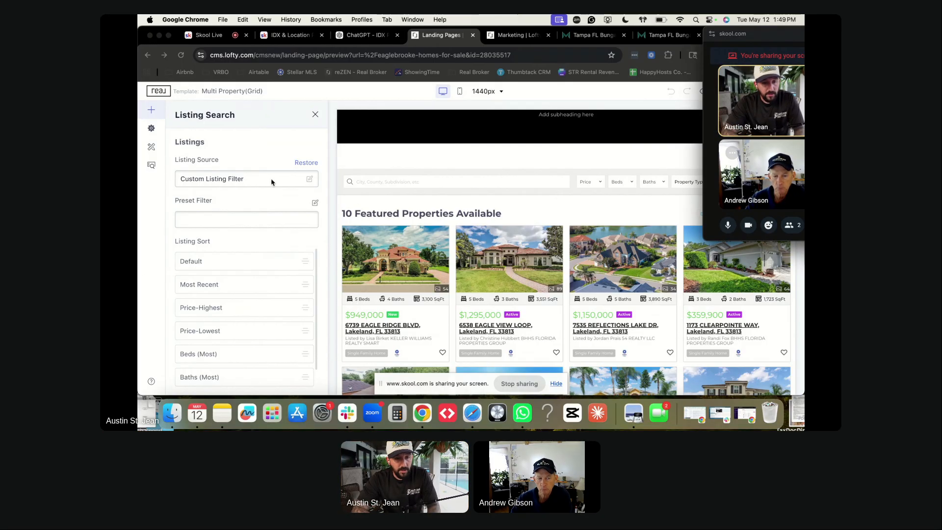
pyautogui.click(316, 115)
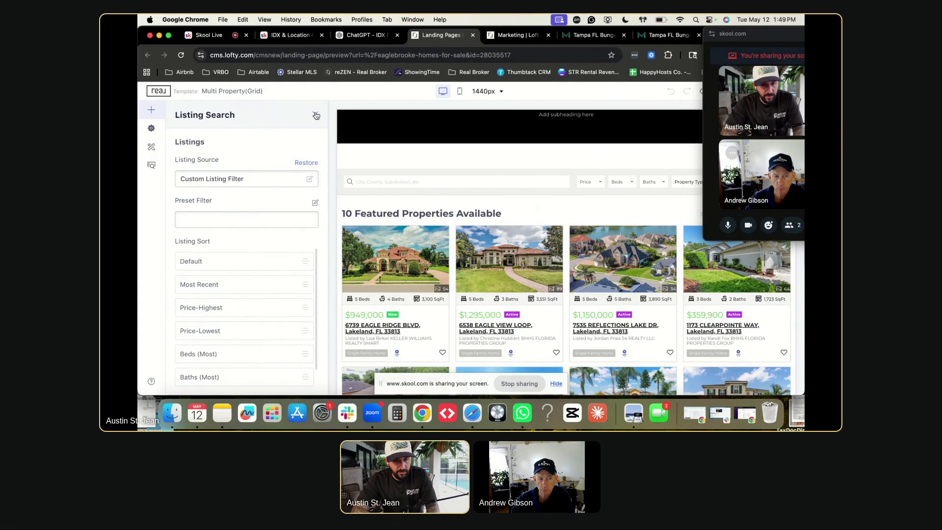
# Replace the Company Intro title with ChatGPT's heading 'Eaglebrooke Homes for Sale in Lakeland, FL'.
pyautogui.click(316, 116)
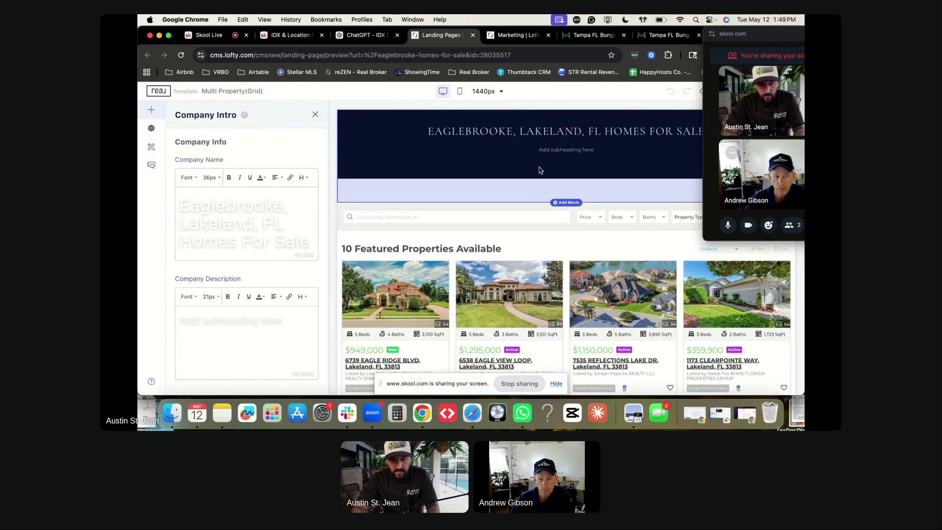
pyautogui.tripleClick(250, 221)
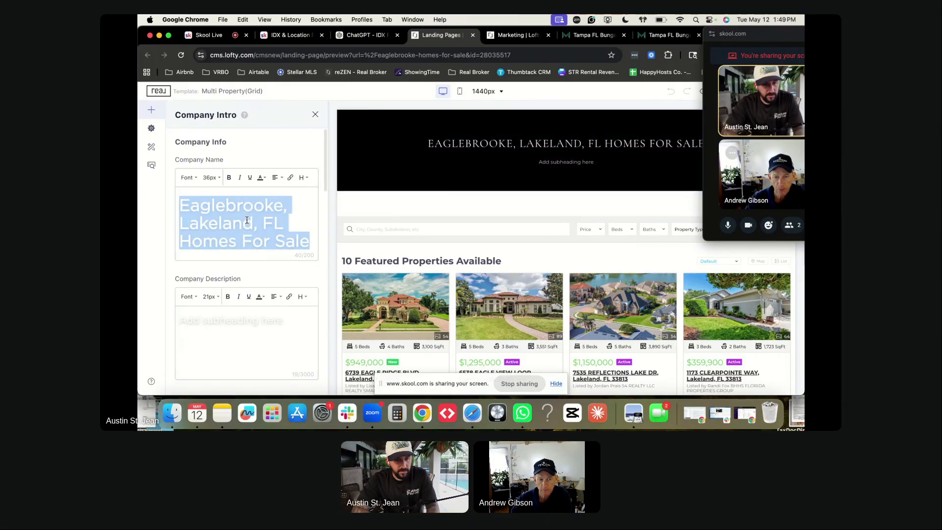
pyautogui.hotkey('ctrl', 'shift', 'Tab')
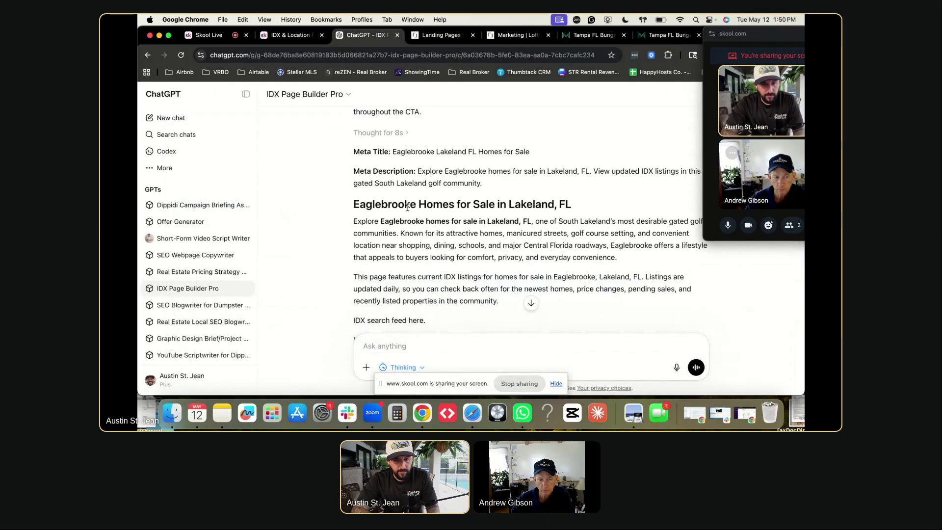
pyautogui.tripleClick(396, 198)
pyautogui.press('super+c')
pyautogui.hotkey('ctrl', 'Tab')
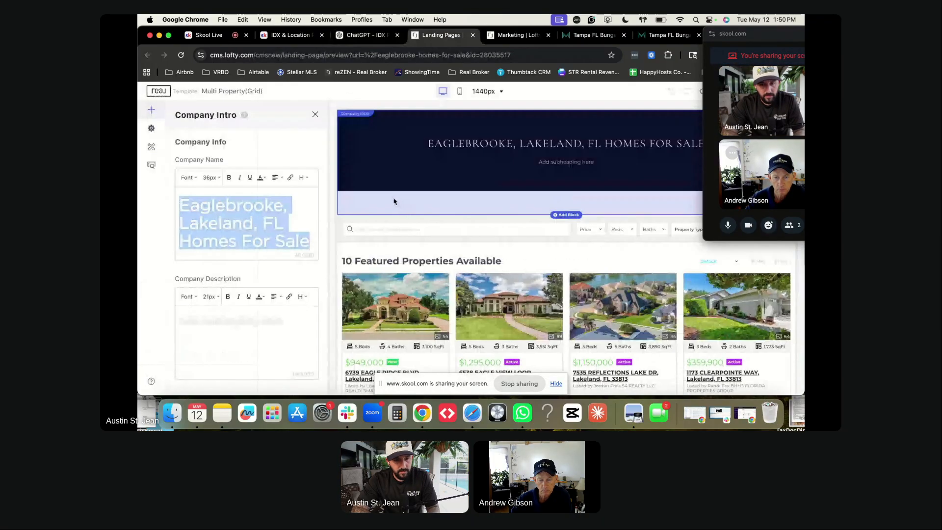
pyautogui.press('super+v')
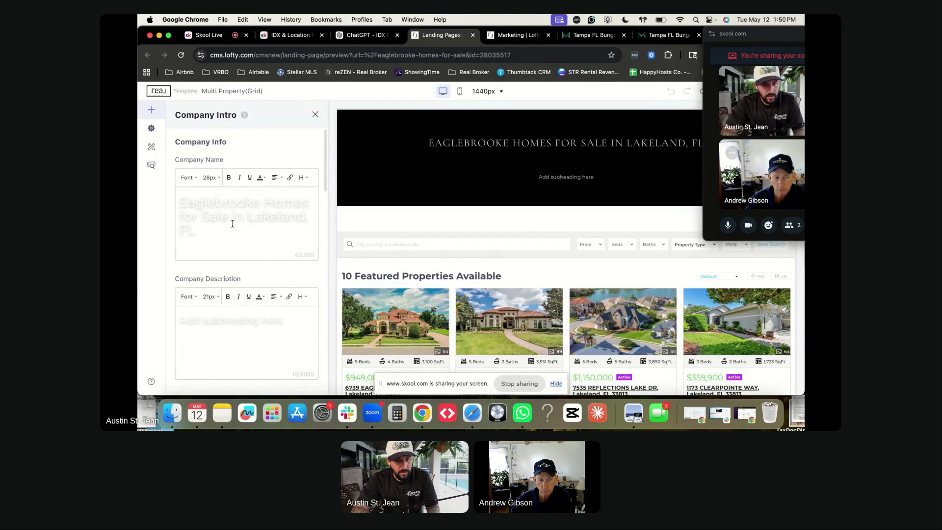
# Format the header title as an H1 heading in white.
pyautogui.tripleClick(233, 224)
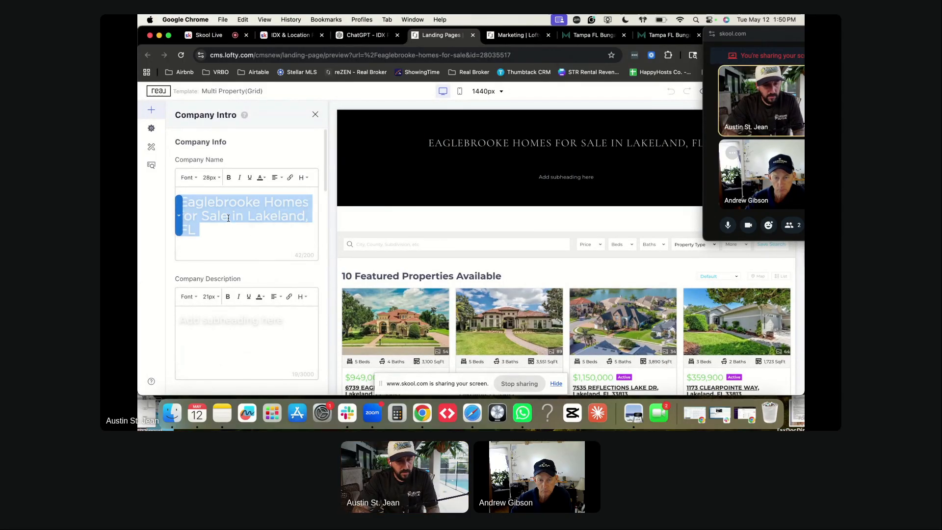
pyautogui.click(302, 177)
pyautogui.click(304, 194)
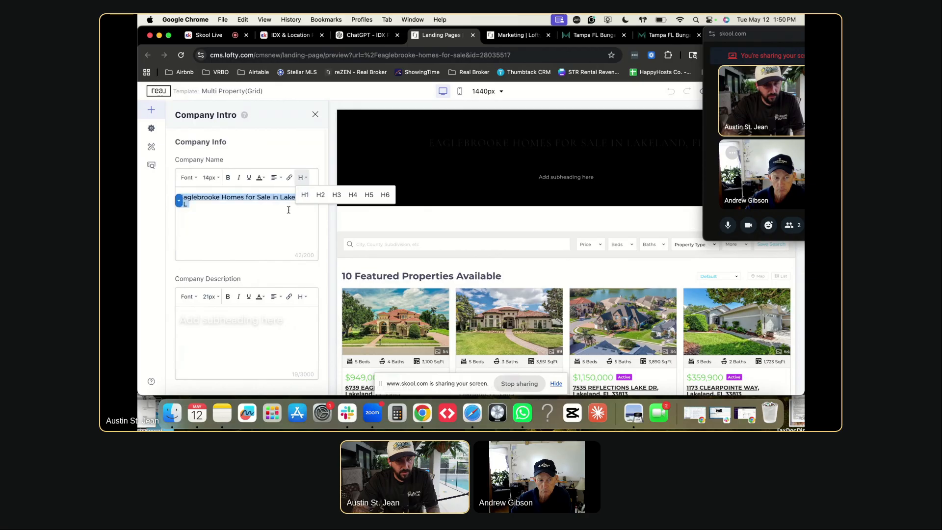
pyautogui.click(233, 210)
pyautogui.tripleClick(224, 197)
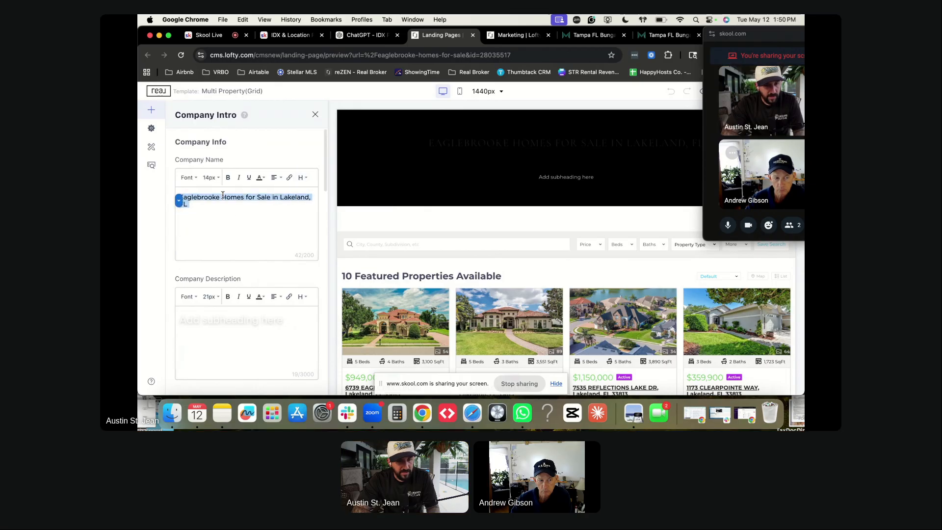
pyautogui.click(260, 178)
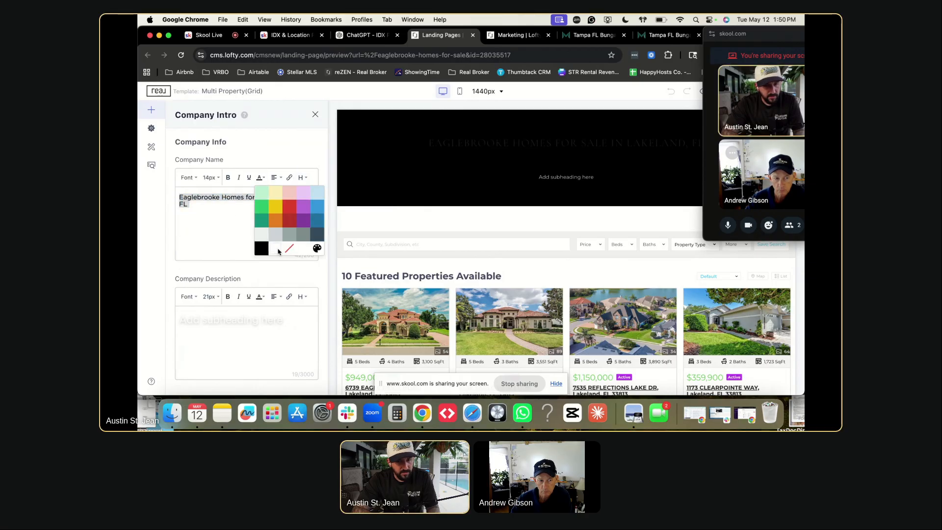
pyautogui.click(277, 250)
# Increase the header title's font size to 48px.
pyautogui.click(219, 178)
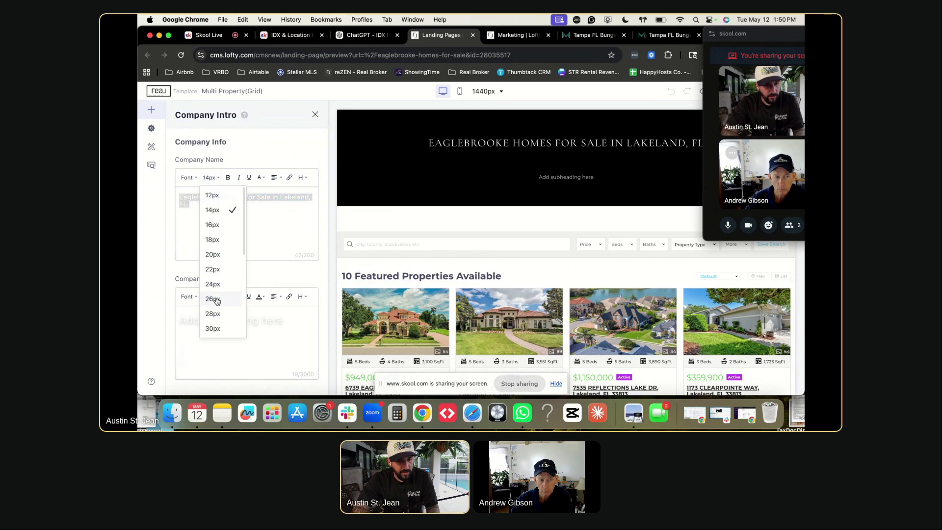
pyautogui.click(211, 314)
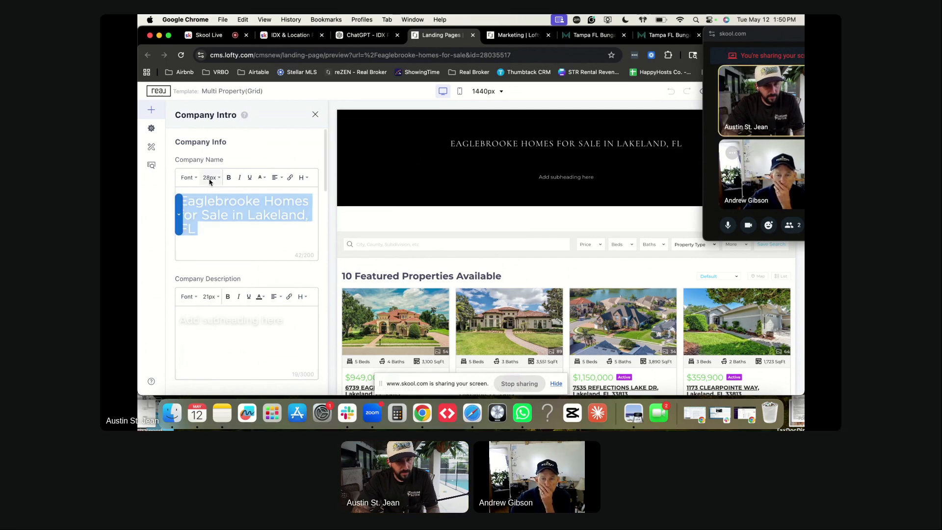
pyautogui.click(211, 177)
pyautogui.click(213, 307)
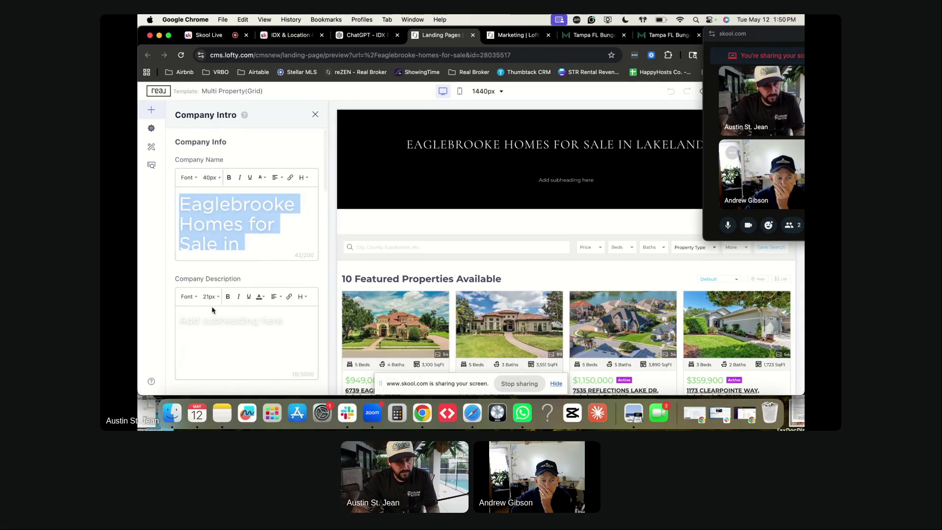
pyautogui.click(211, 177)
pyautogui.scroll(-2, 213, 245)
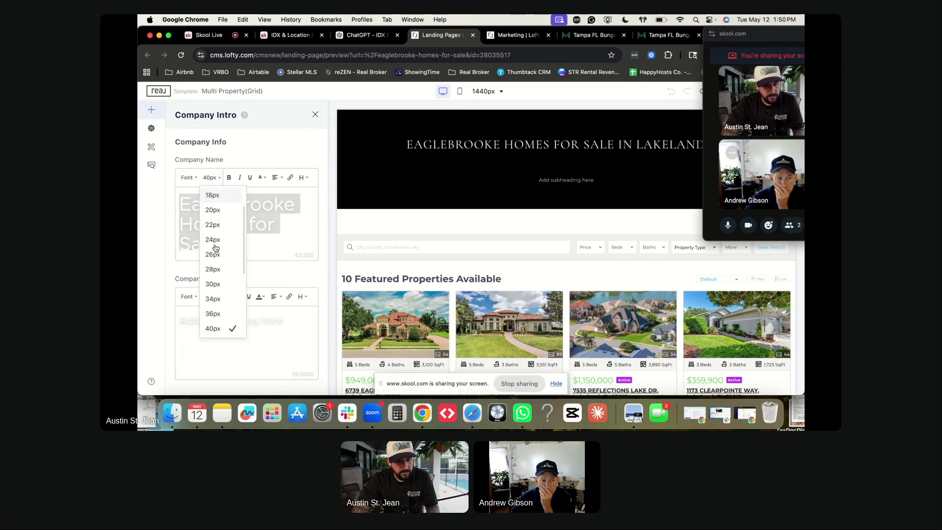
pyautogui.click(213, 307)
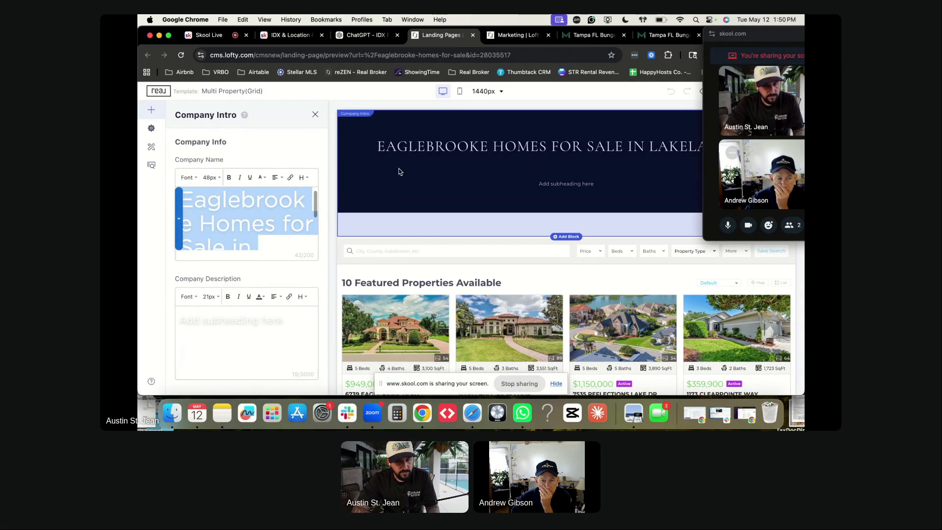
# Select the subheading placeholder text and go back to the ChatGPT draft.
pyautogui.scroll(-2, 272, 220)
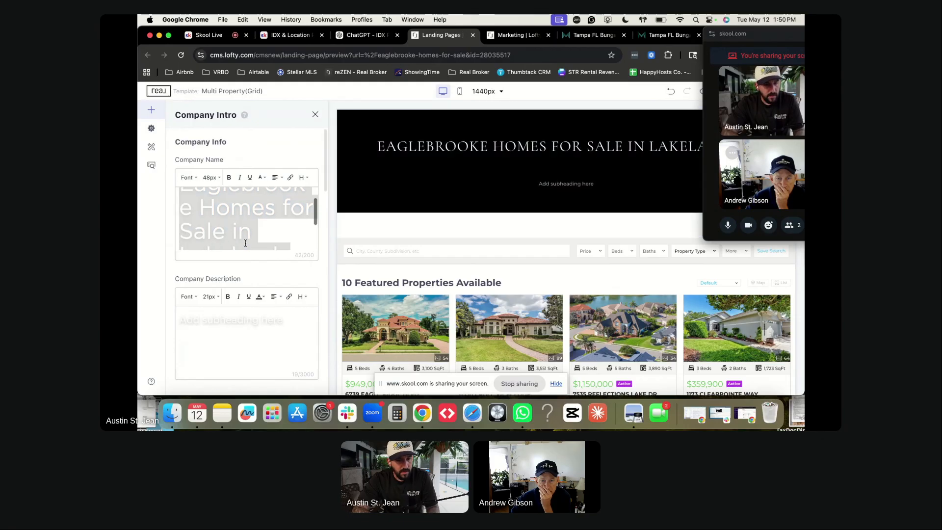
pyautogui.doubleClick(212, 328)
pyautogui.tripleClick(214, 321)
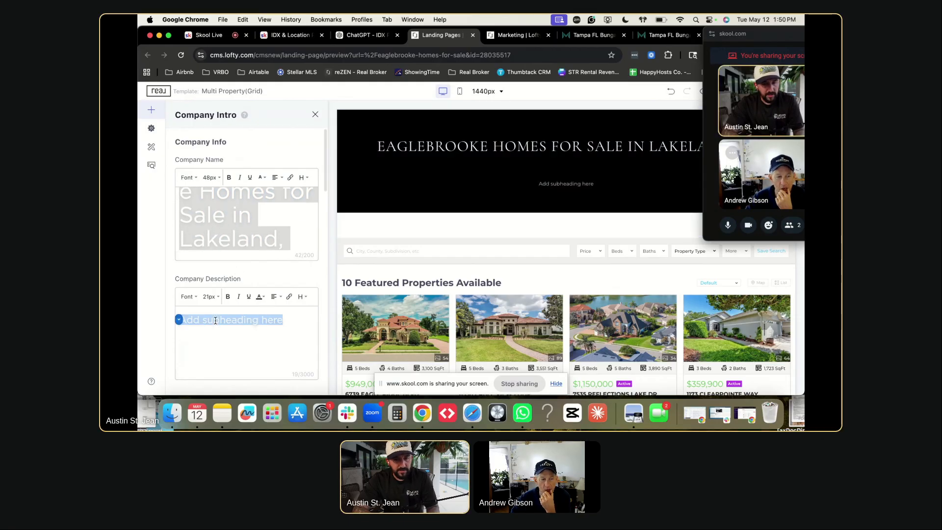
pyautogui.hotkey('ctrl', 'shift', 'Tab')
# Paste the two ChatGPT intro paragraphs into the Company Description.
pyautogui.scroll(-1, 399, 298)
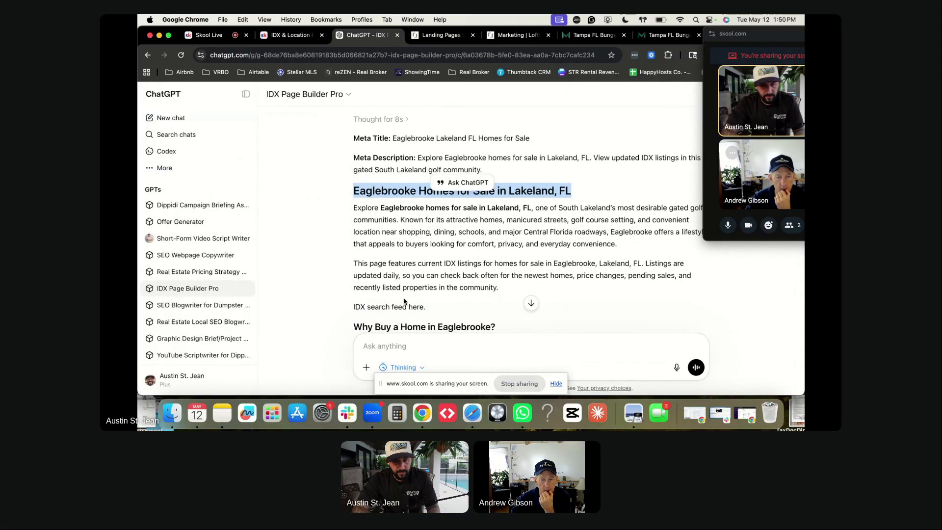
pyautogui.moveTo(510, 290); pyautogui.dragTo(353, 213)
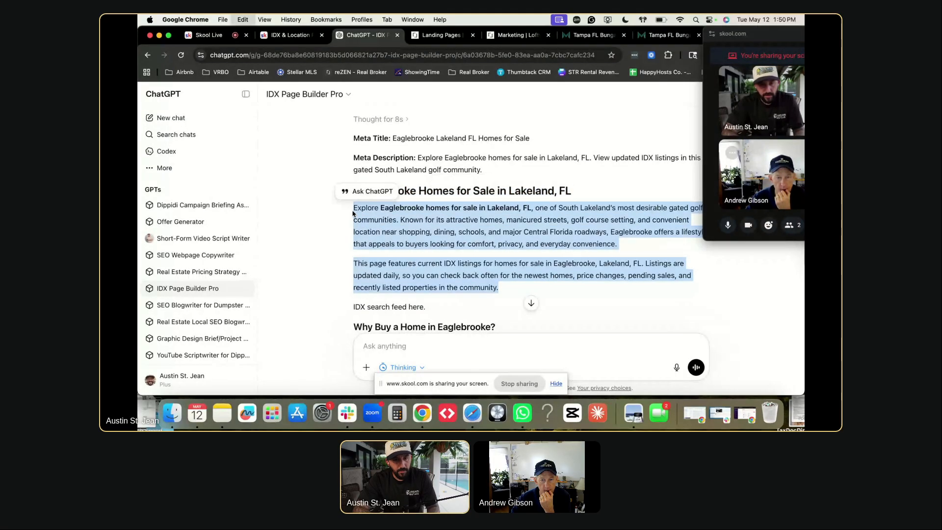
pyautogui.press('super+c')
pyautogui.hotkey('ctrl', 'Tab')
pyautogui.press('super+v')
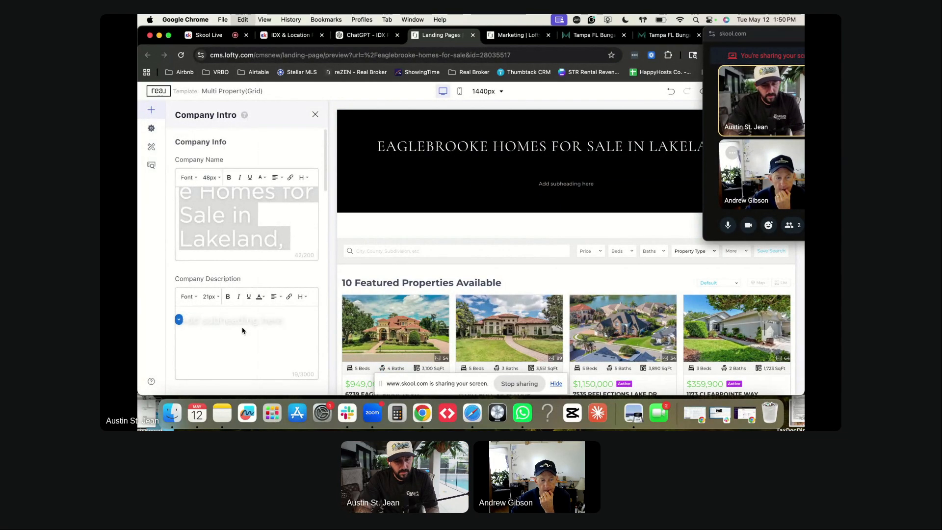
# Make the whole description white, H2, at 24px.
pyautogui.press('super+a')
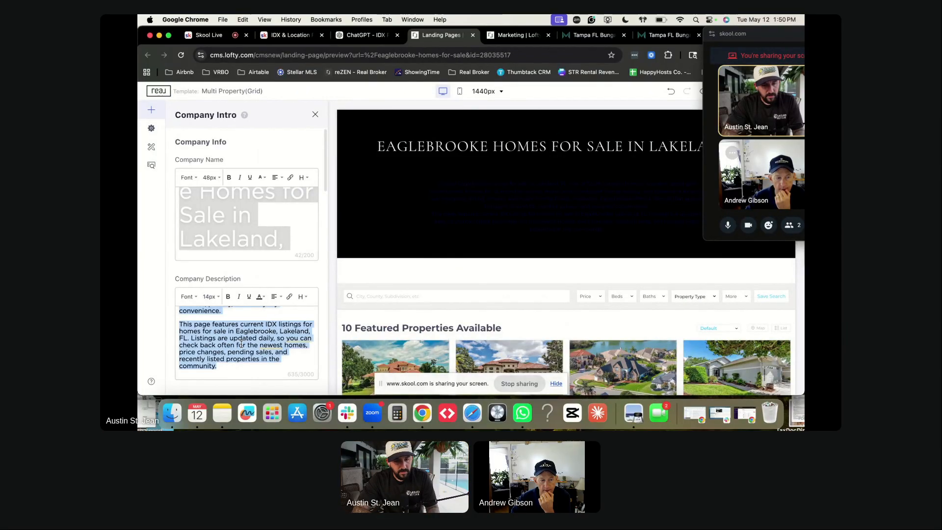
pyautogui.click(260, 297)
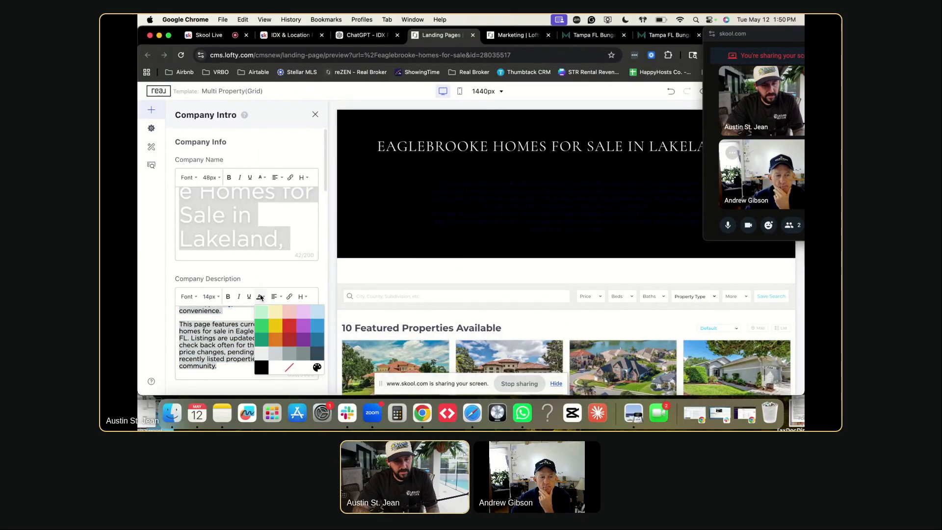
pyautogui.click(280, 369)
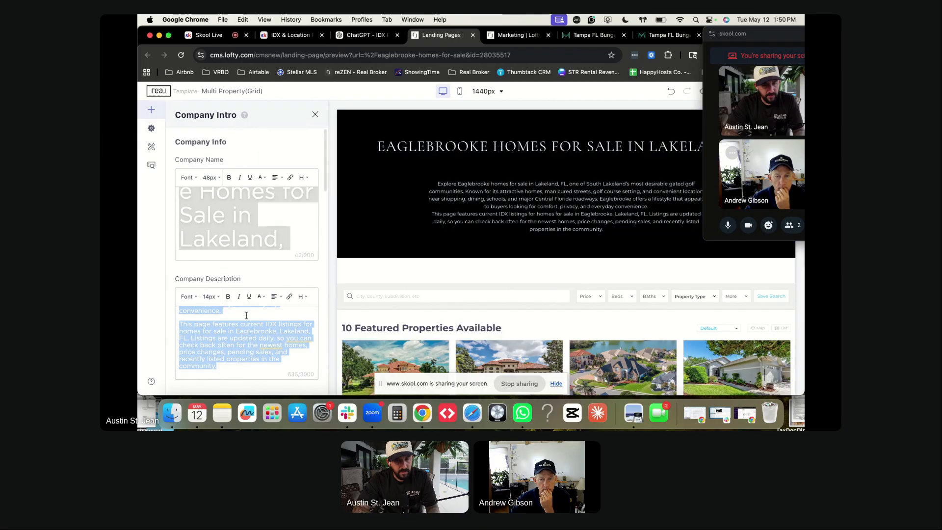
pyautogui.click(302, 296)
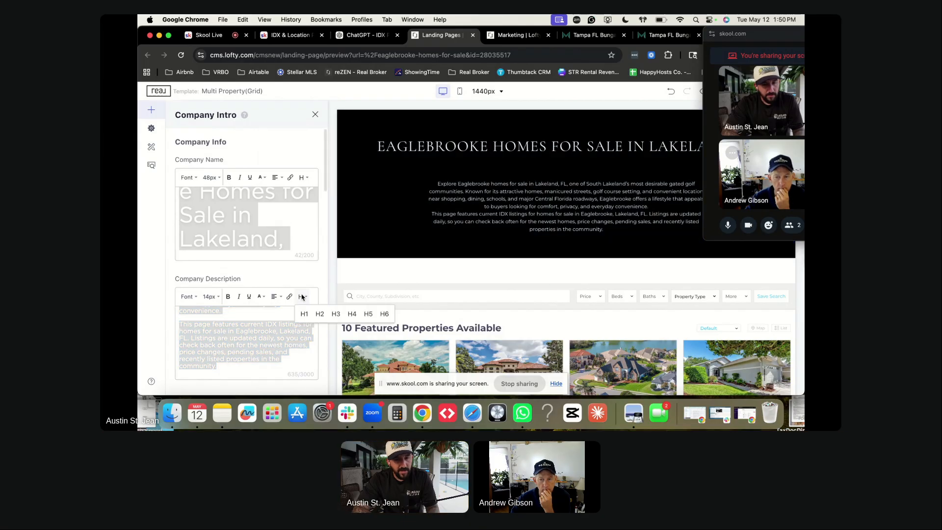
pyautogui.click(319, 316)
pyautogui.scroll(5, 220, 337)
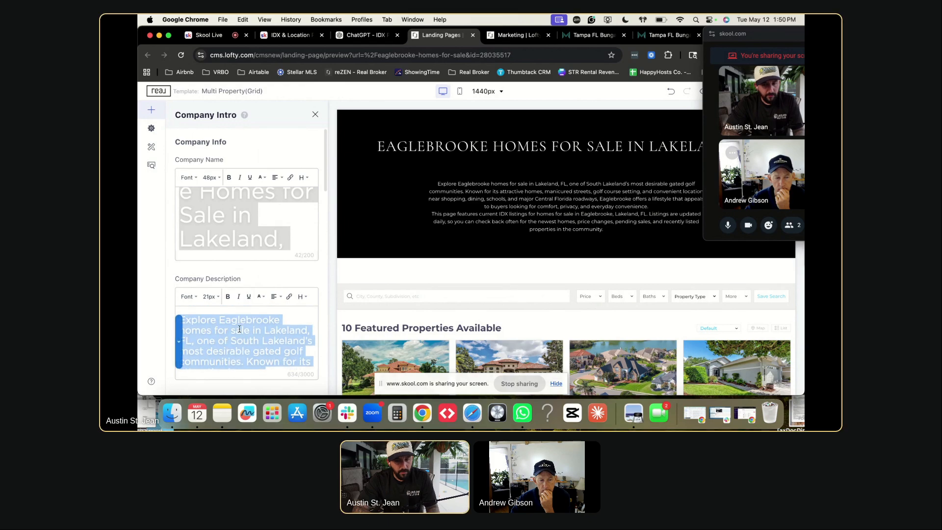
pyautogui.click(207, 297)
pyautogui.scroll(-1, 217, 235)
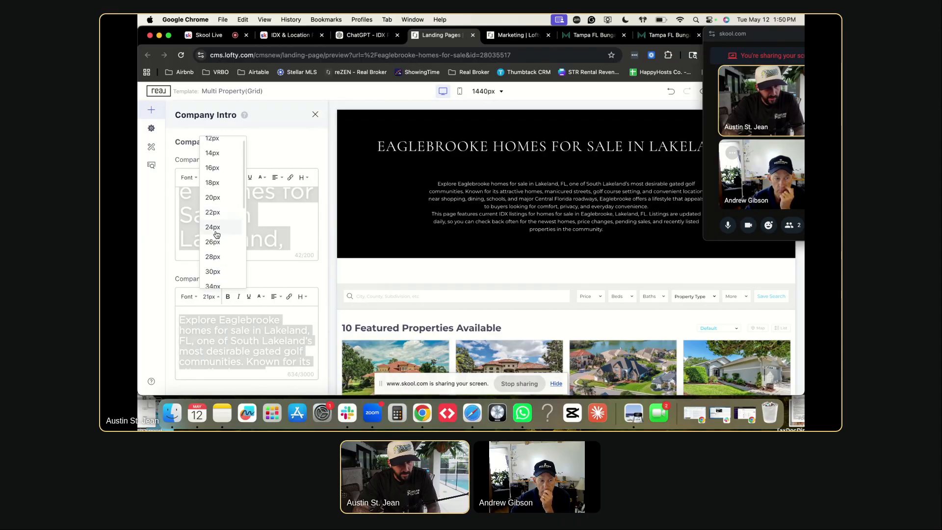
pyautogui.click(212, 227)
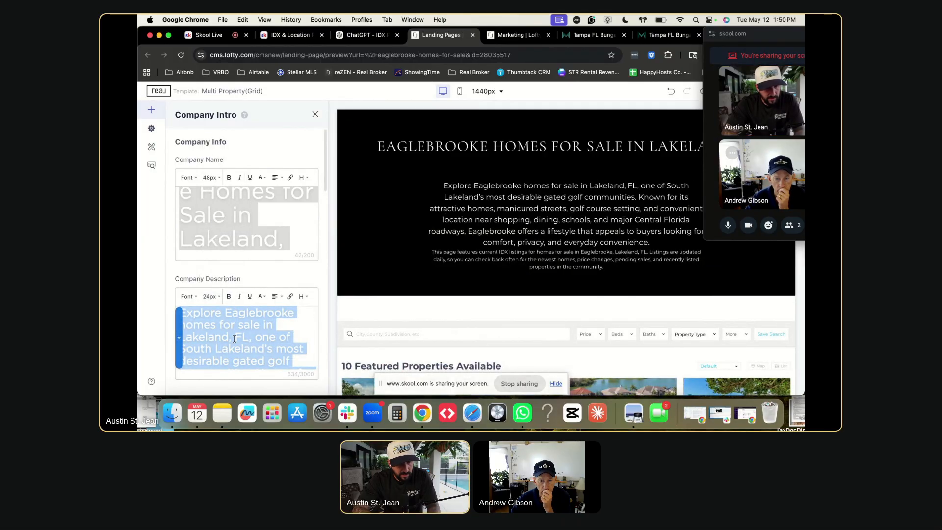
# Break the description into paragraphs before 'Known for' and after 'convenience.'.
pyautogui.scroll(-2, 235, 338)
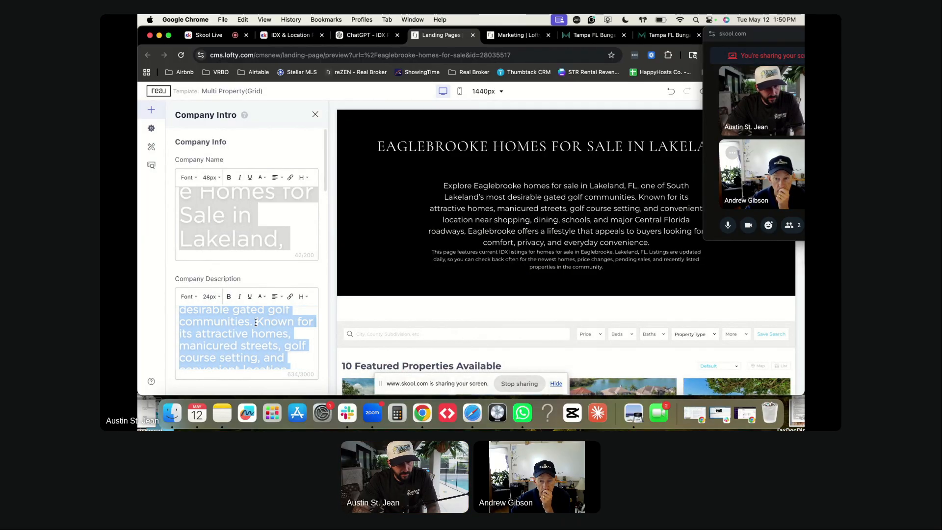
pyautogui.click(255, 323)
pyautogui.press('Return')
pyautogui.press('Return')
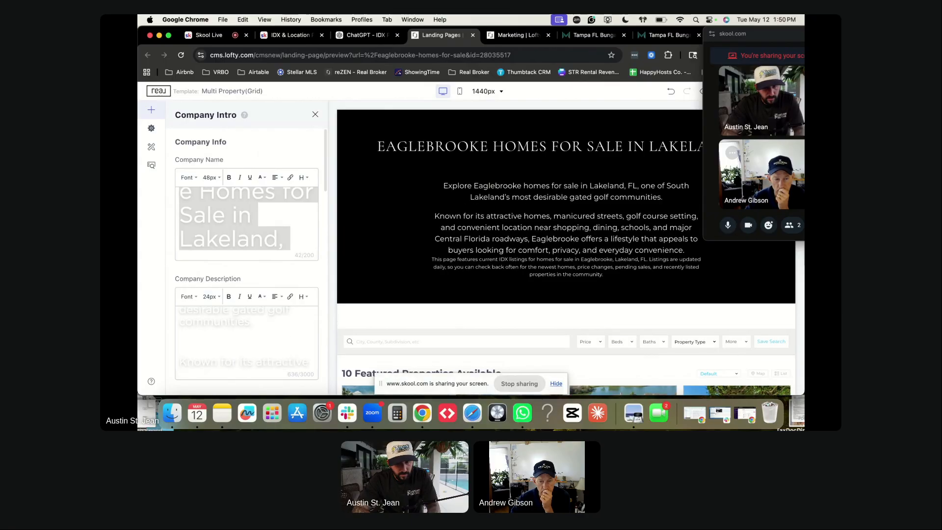
pyautogui.scroll(-5, 260, 342)
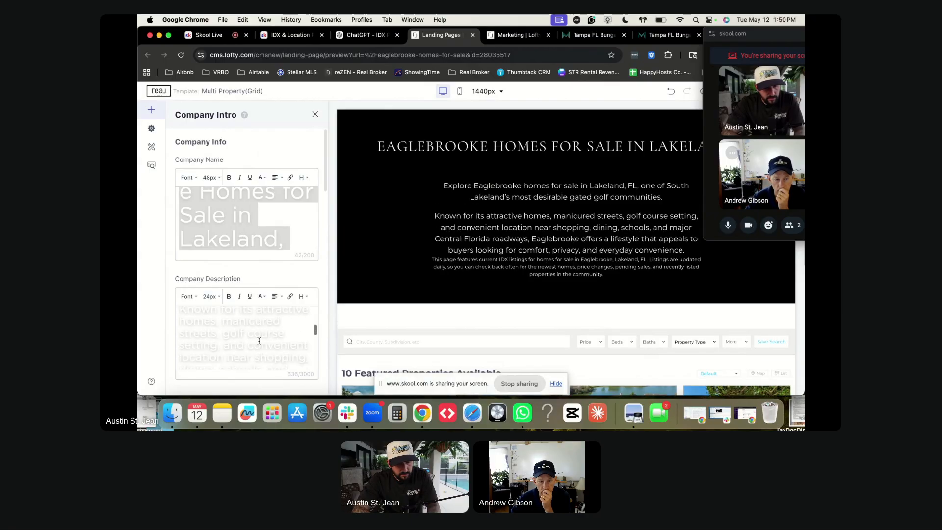
pyautogui.scroll(-4, 259, 340)
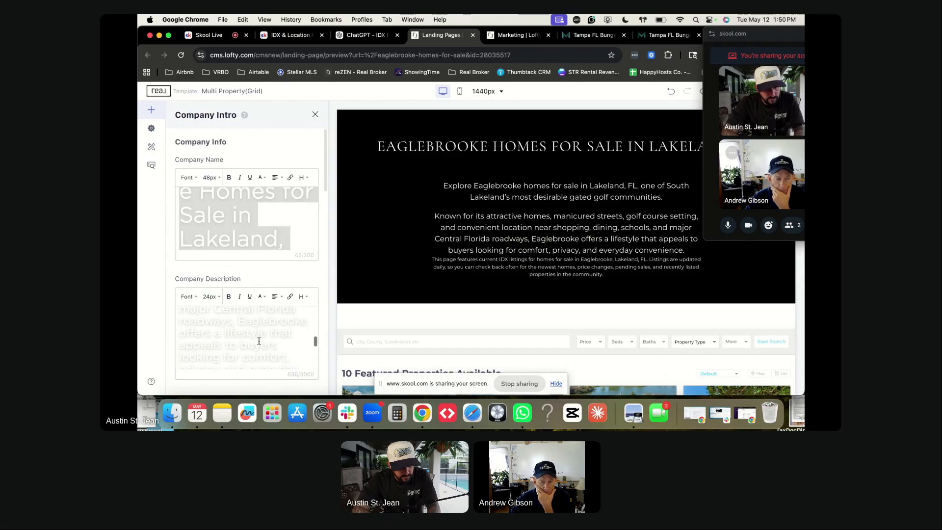
pyautogui.scroll(-2, 259, 341)
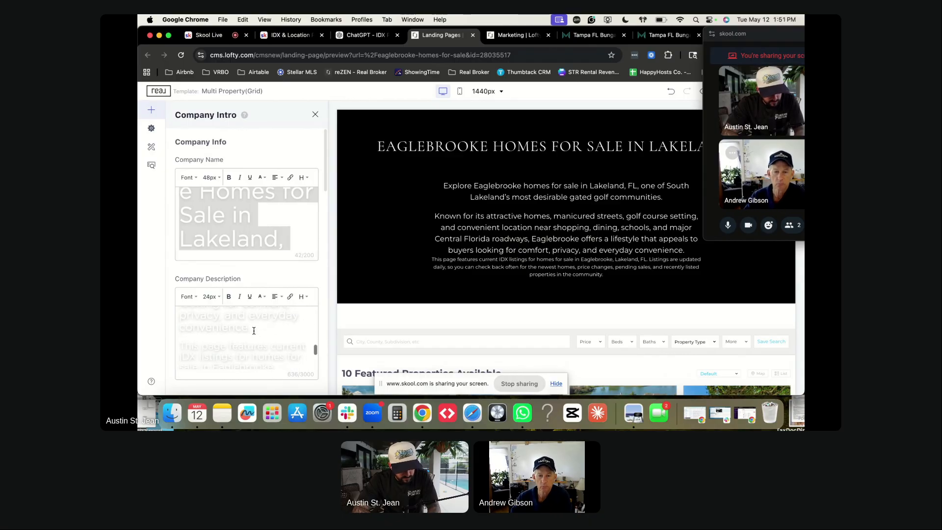
pyautogui.click(253, 328)
pyautogui.press('Return')
pyautogui.scroll(-4, 253, 331)
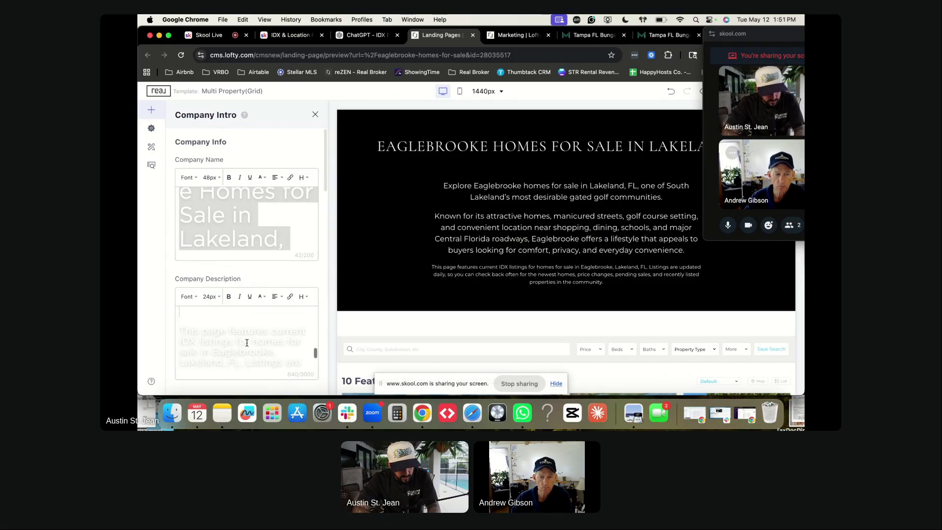
pyautogui.scroll(-2, 228, 335)
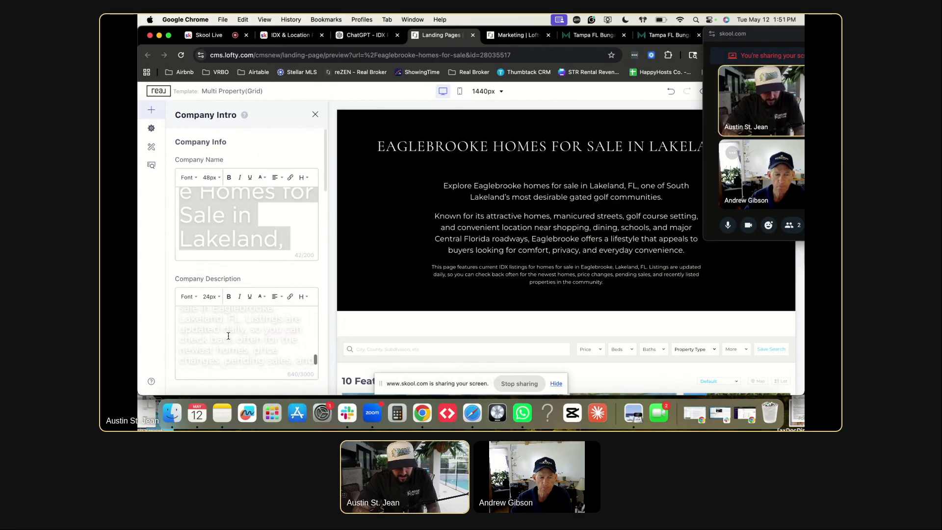
# Set the description text size to 22px and check the result.
pyautogui.tripleClick(226, 332)
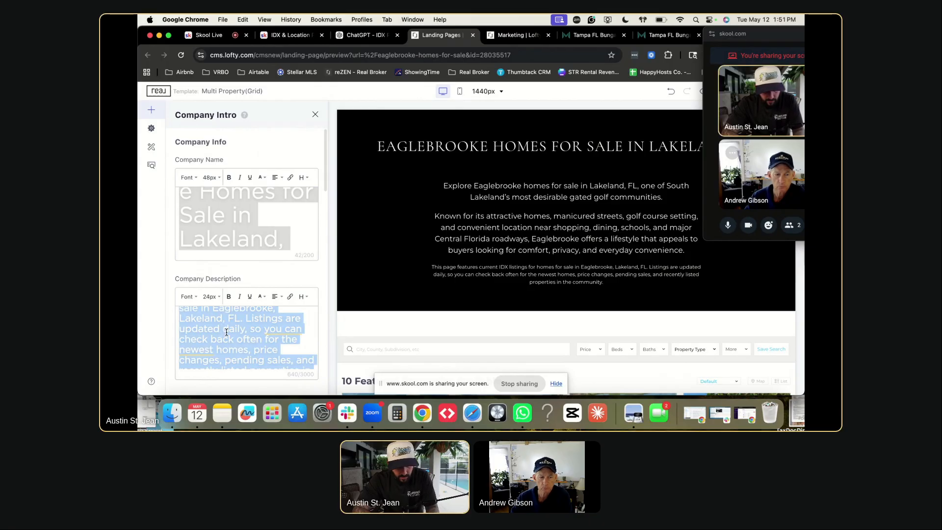
pyautogui.click(210, 296)
pyautogui.click(214, 234)
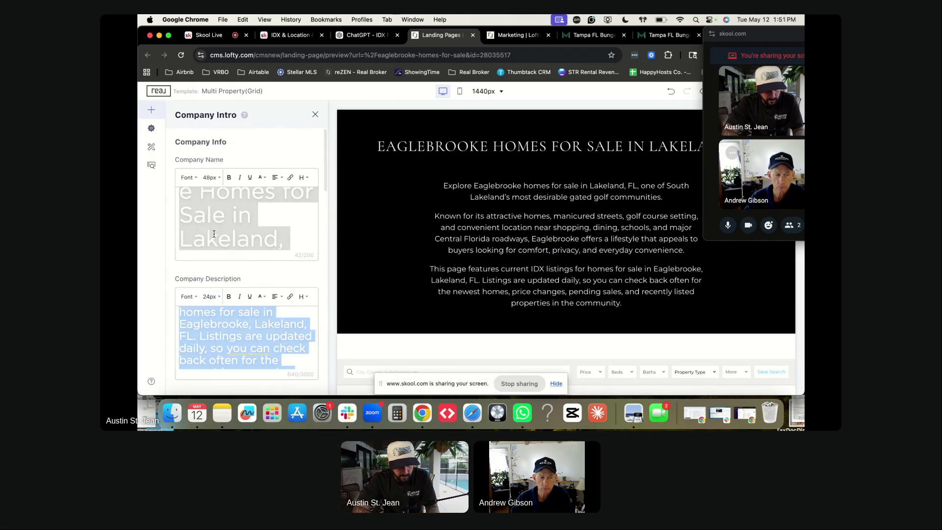
pyautogui.click(236, 336)
pyautogui.tripleClick(236, 336)
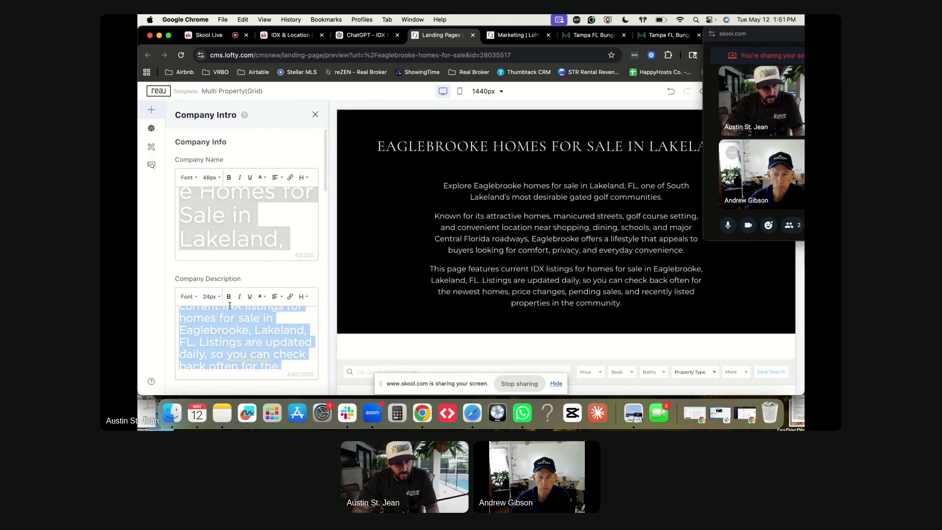
pyautogui.click(210, 297)
pyautogui.click(222, 220)
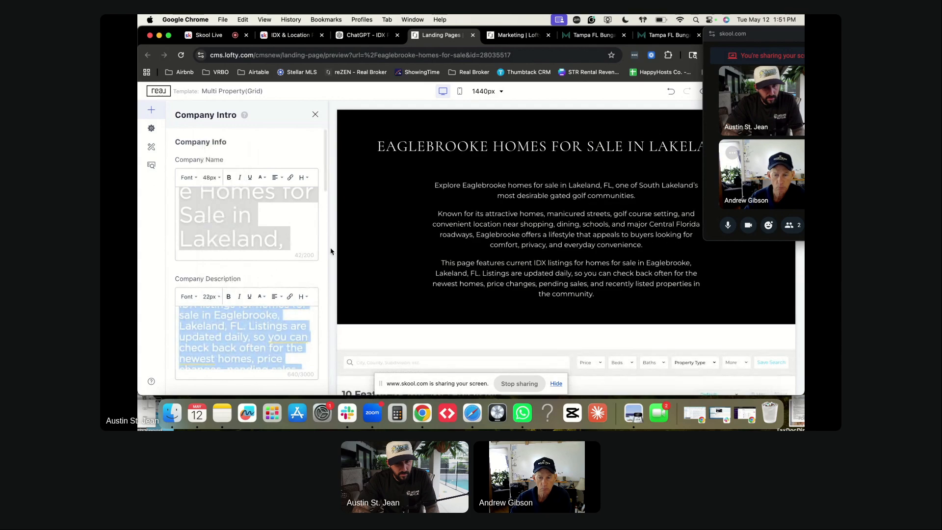
pyautogui.scroll(-1, 429, 257)
pyautogui.scroll(-5, 429, 257)
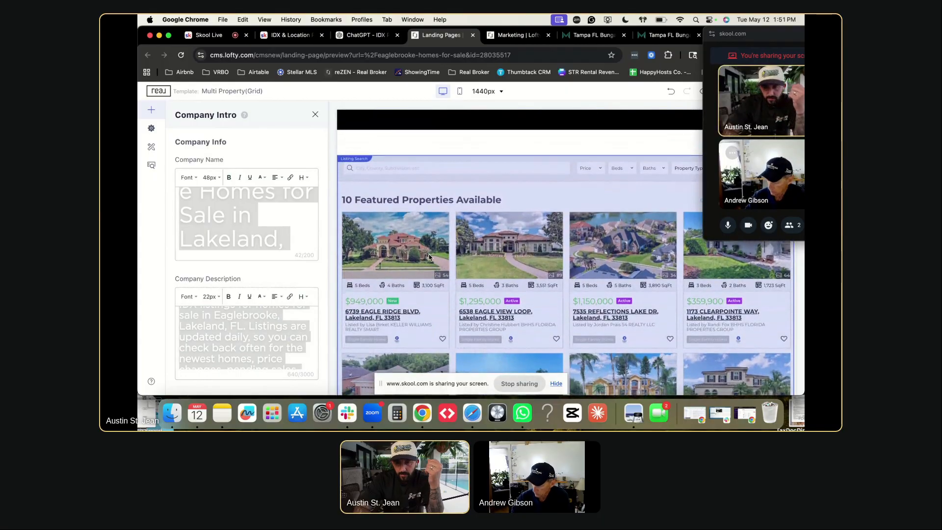
pyautogui.scroll(-3, 254, 327)
pyautogui.scroll(-3, 254, 327)
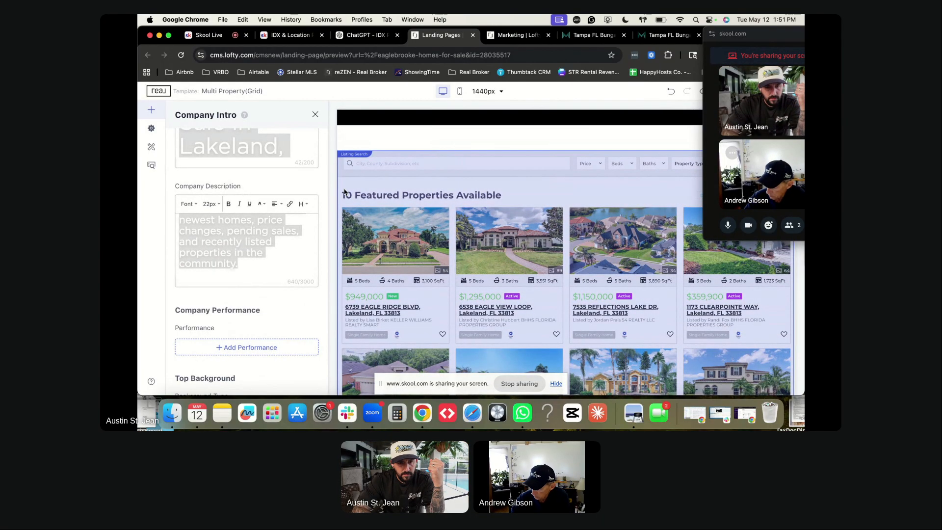
pyautogui.scroll(-10, 288, 268)
pyautogui.scroll(10, 288, 269)
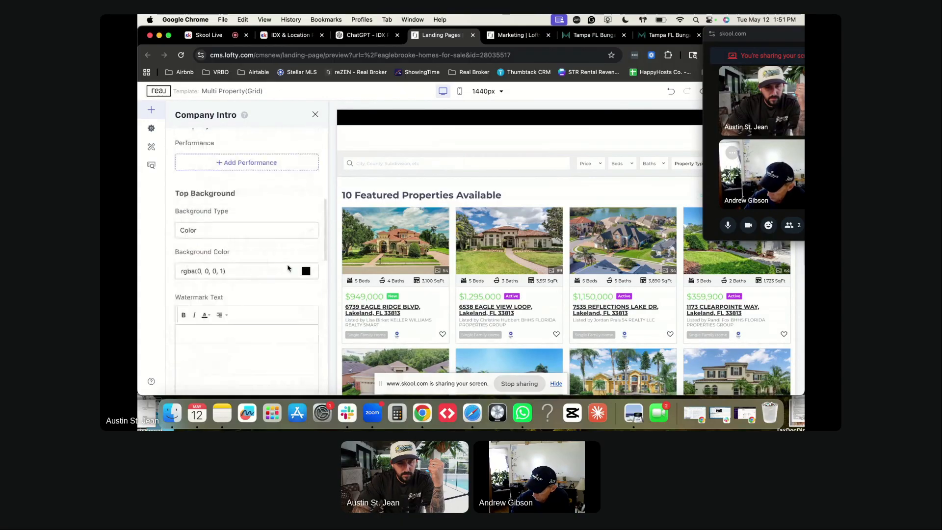
# In page Settings, set the Page Style to 'With header and footer'.
pyautogui.click(151, 129)
pyautogui.scroll(-3, 263, 230)
pyautogui.scroll(3, 263, 234)
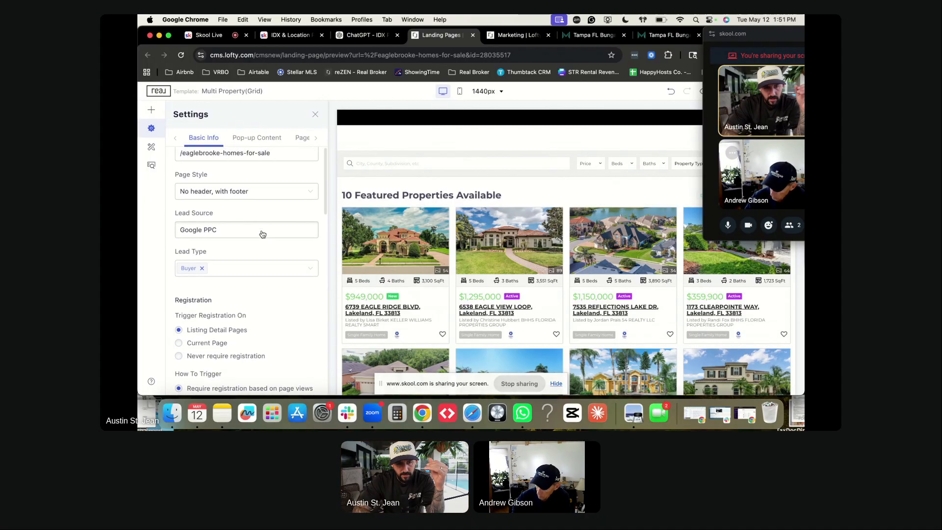
pyautogui.scroll(-4, 236, 209)
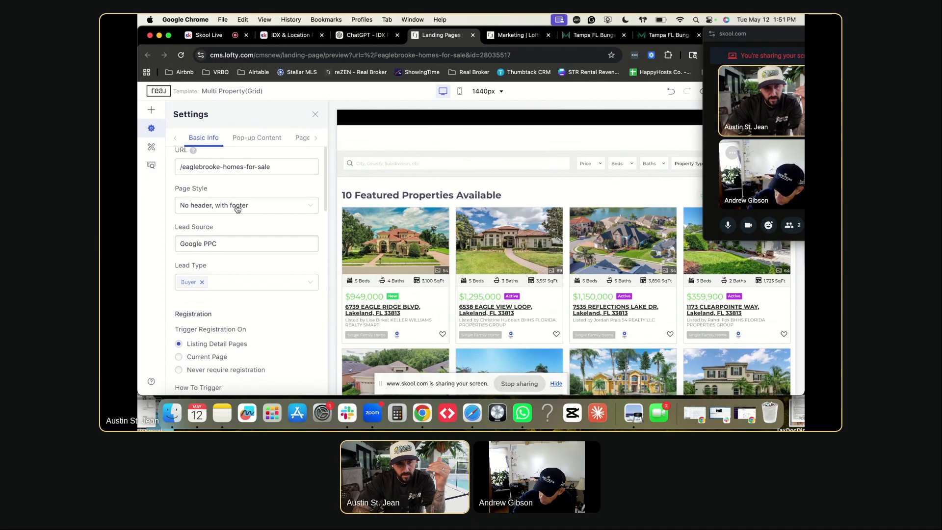
pyautogui.scroll(4, 225, 210)
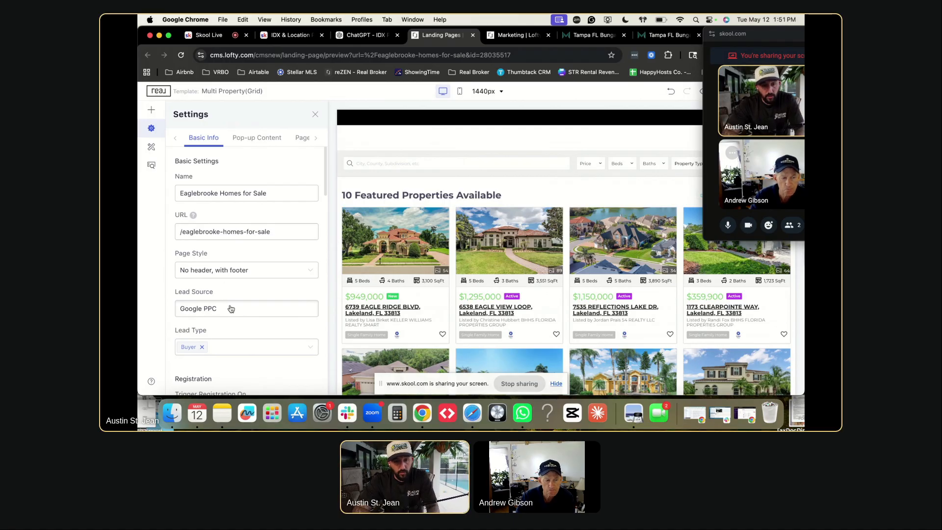
pyautogui.click(235, 270)
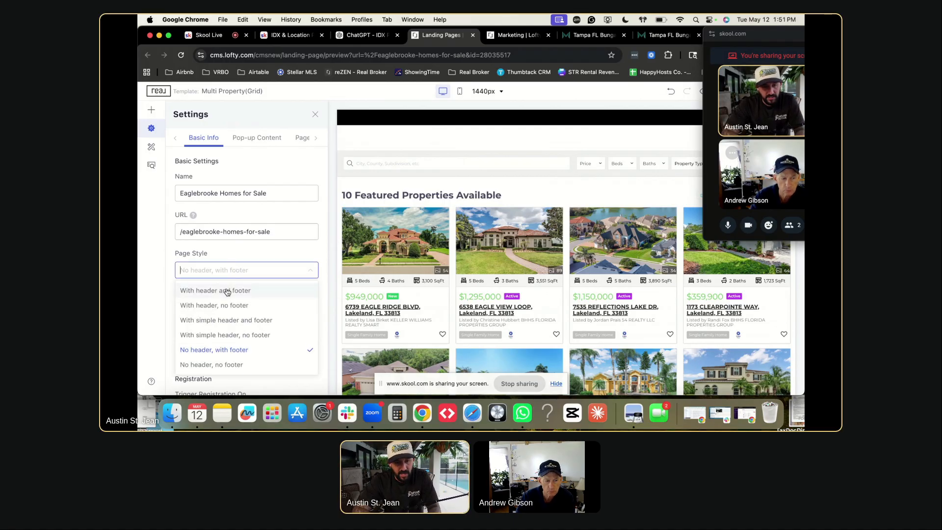
pyautogui.click(227, 291)
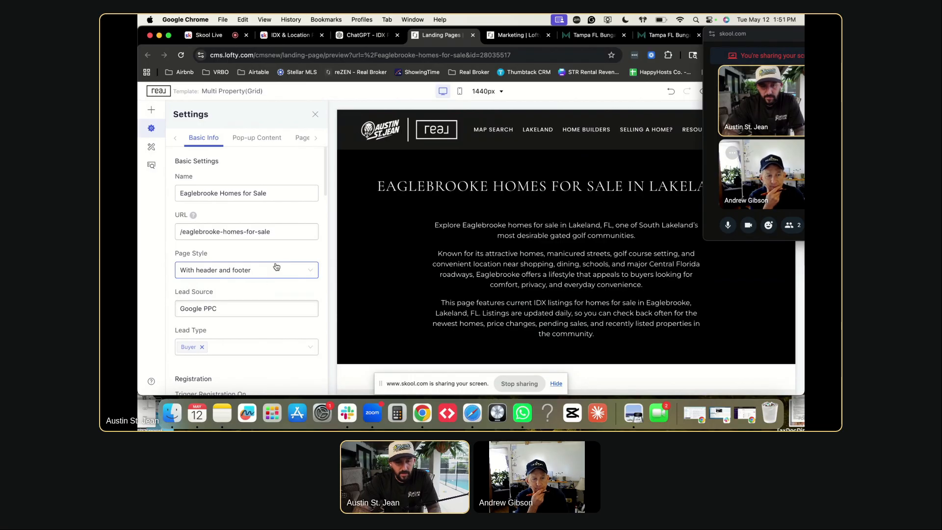
pyautogui.scroll(-3, 245, 274)
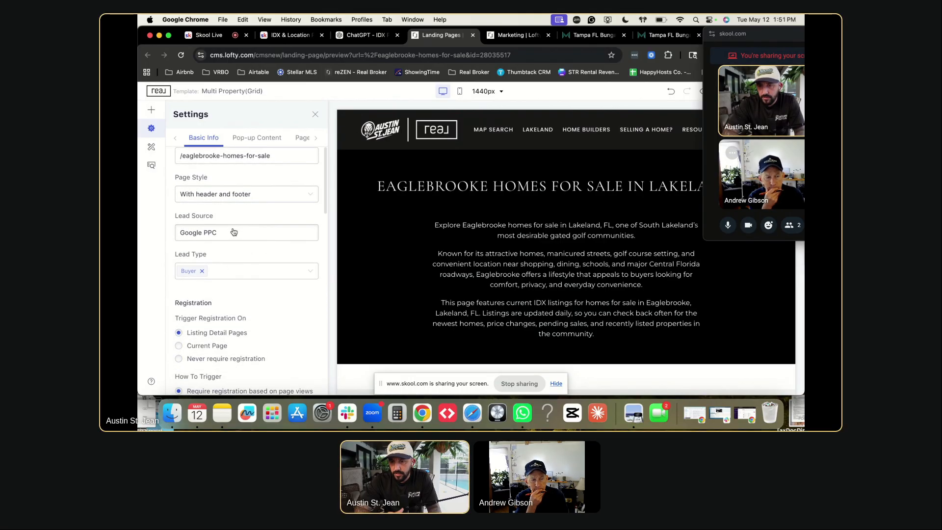
pyautogui.scroll(-5, 234, 232)
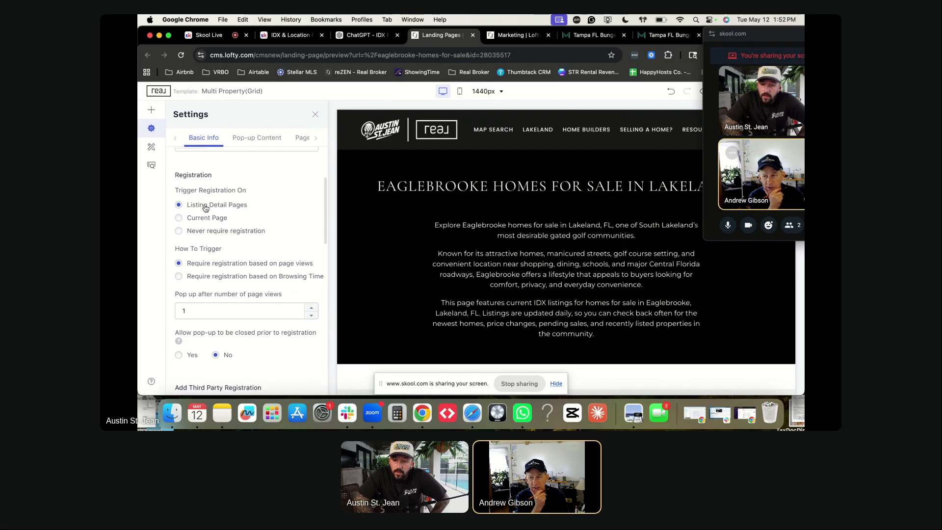
pyautogui.scroll(6, 206, 208)
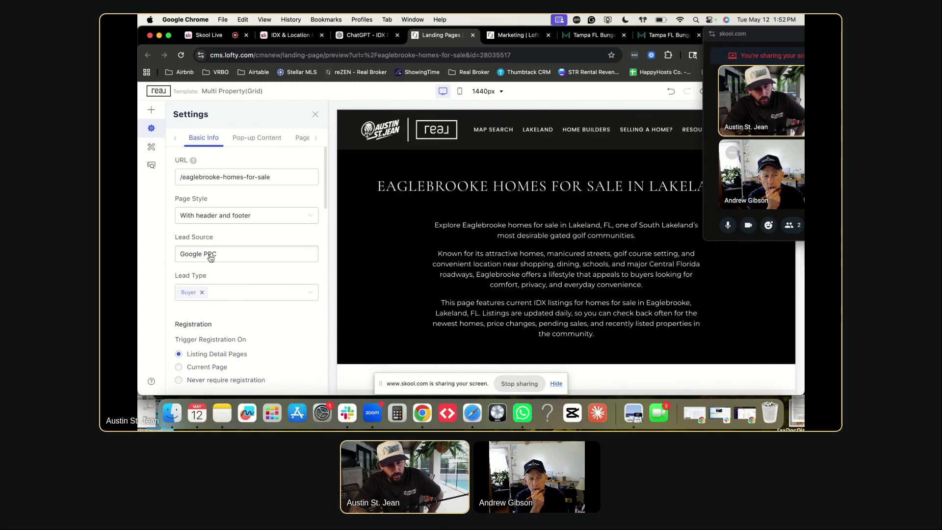
pyautogui.click(211, 259)
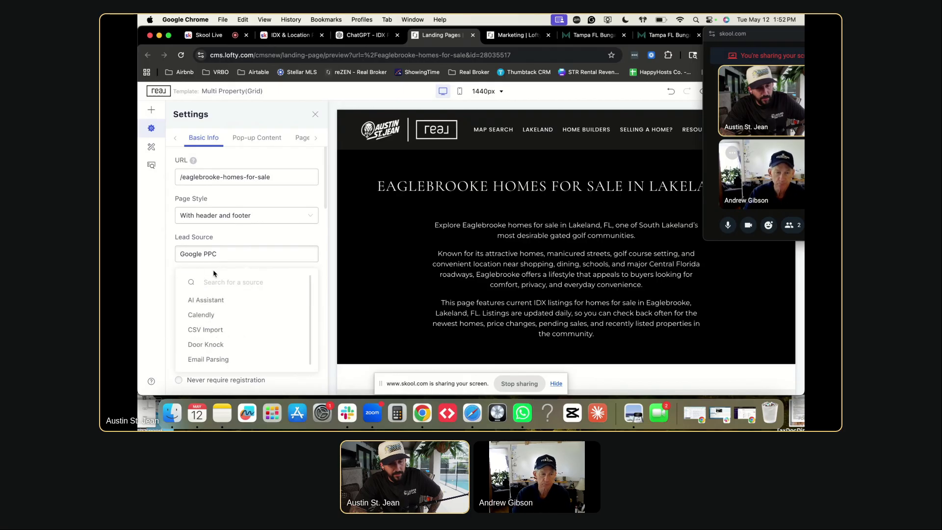
pyautogui.click(237, 233)
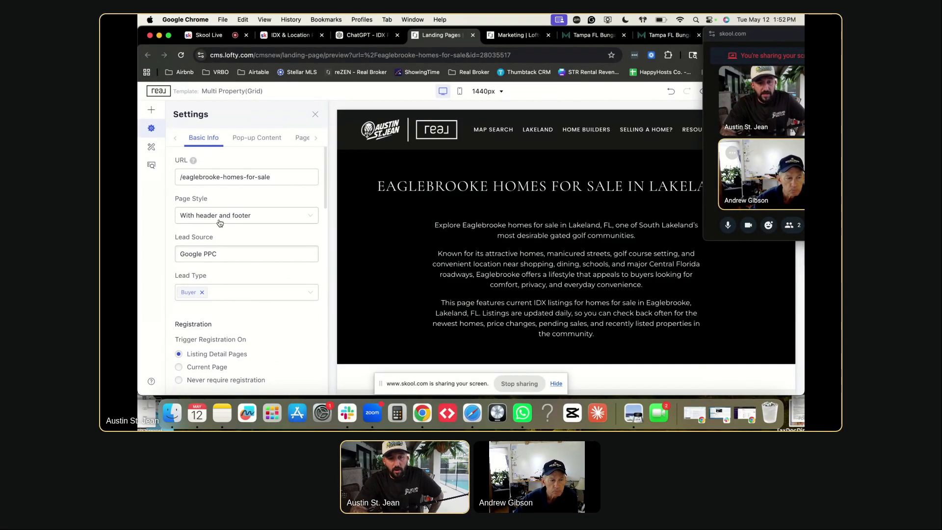
pyautogui.click(220, 223)
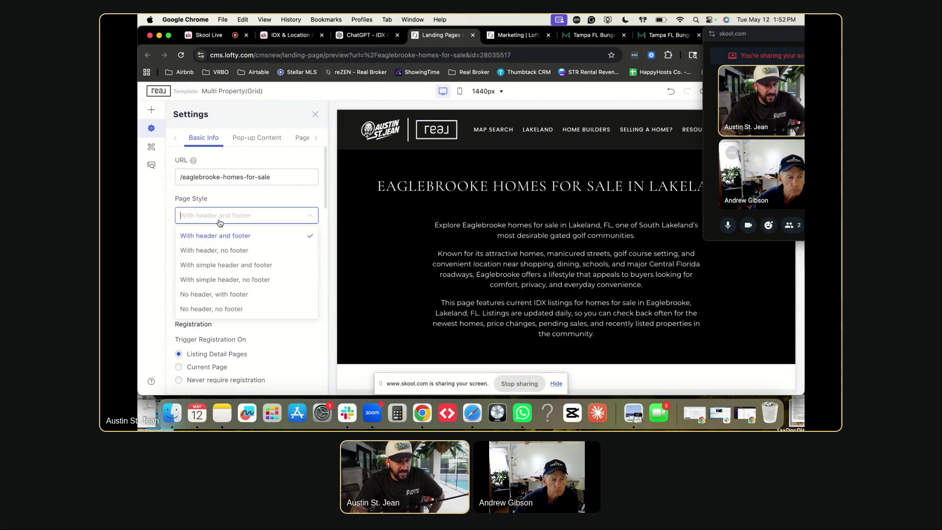
pyautogui.click(225, 295)
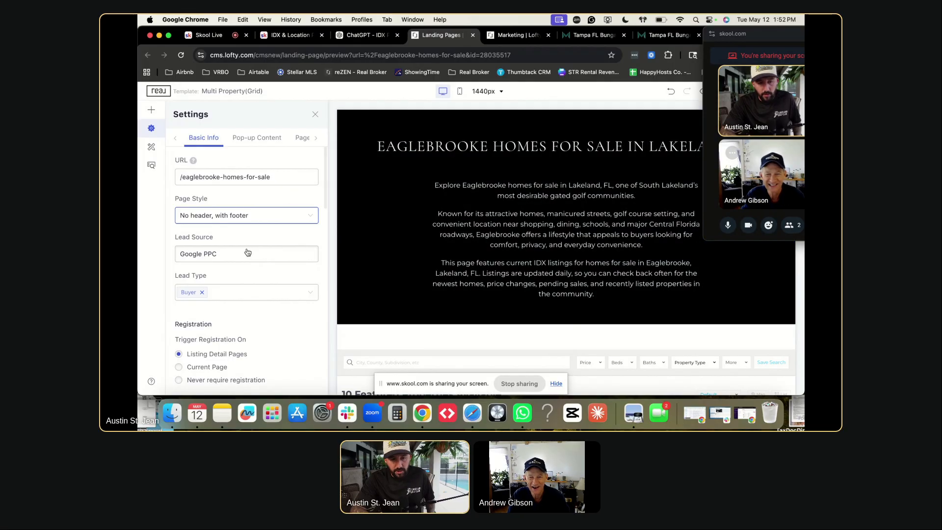
pyautogui.click(234, 220)
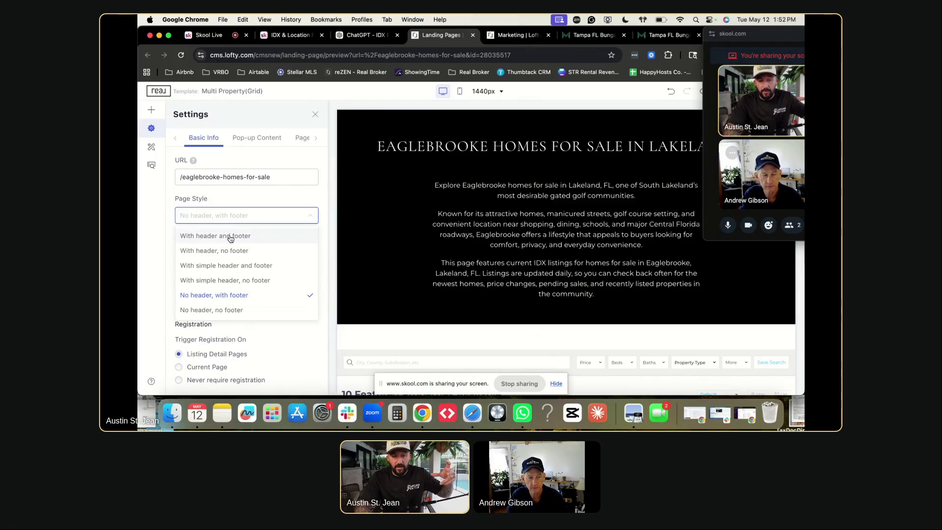
pyautogui.click(230, 238)
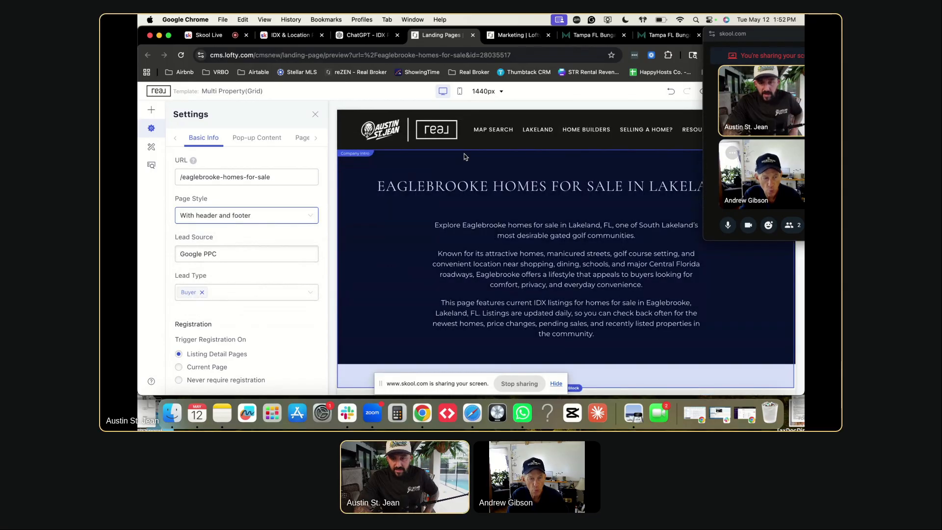
pyautogui.scroll(-1, 261, 244)
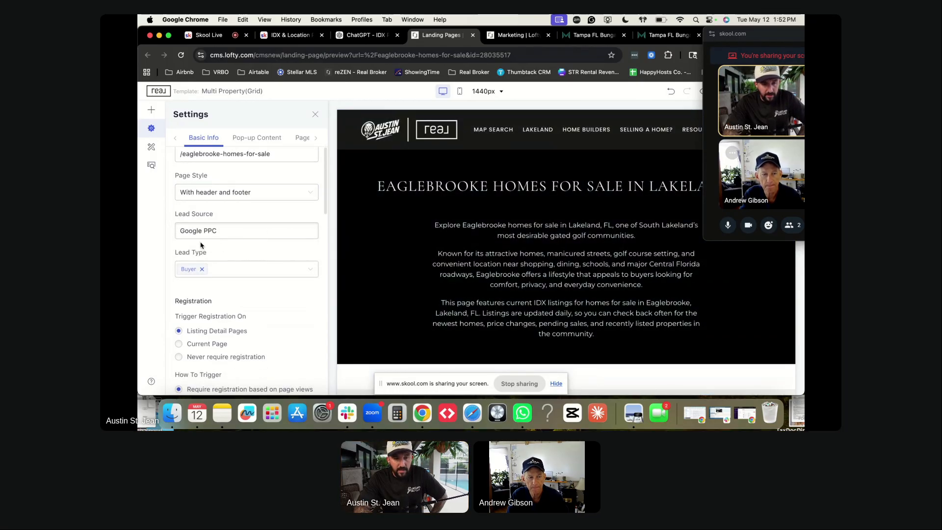
pyautogui.scroll(-4, 211, 233)
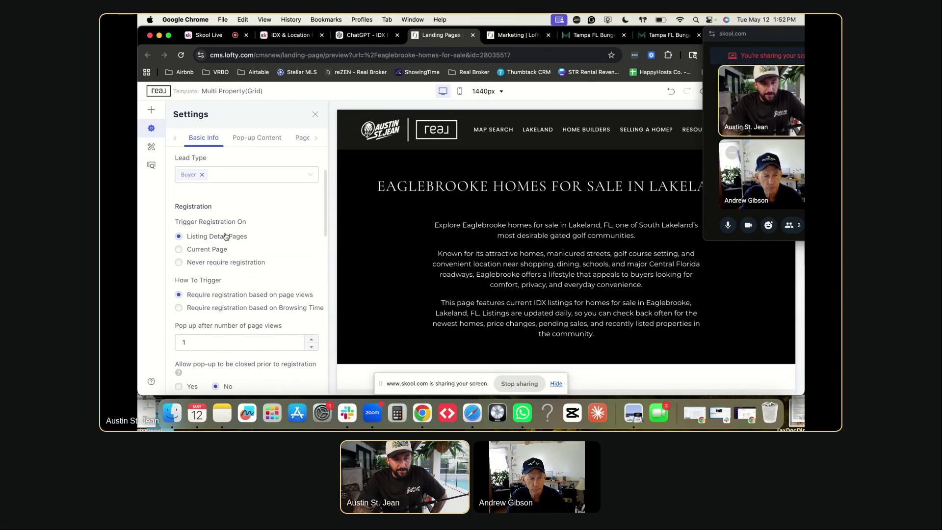
pyautogui.scroll(-3, 206, 250)
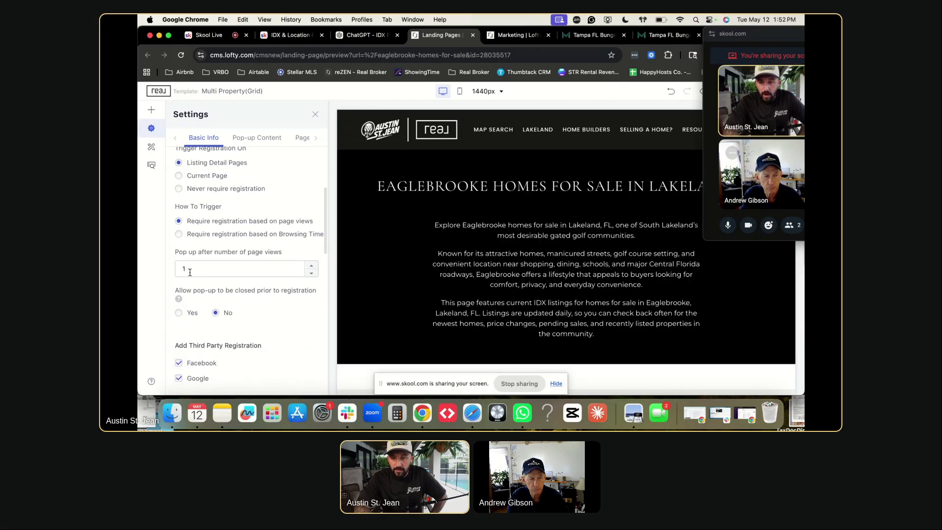
pyautogui.scroll(-5, 186, 260)
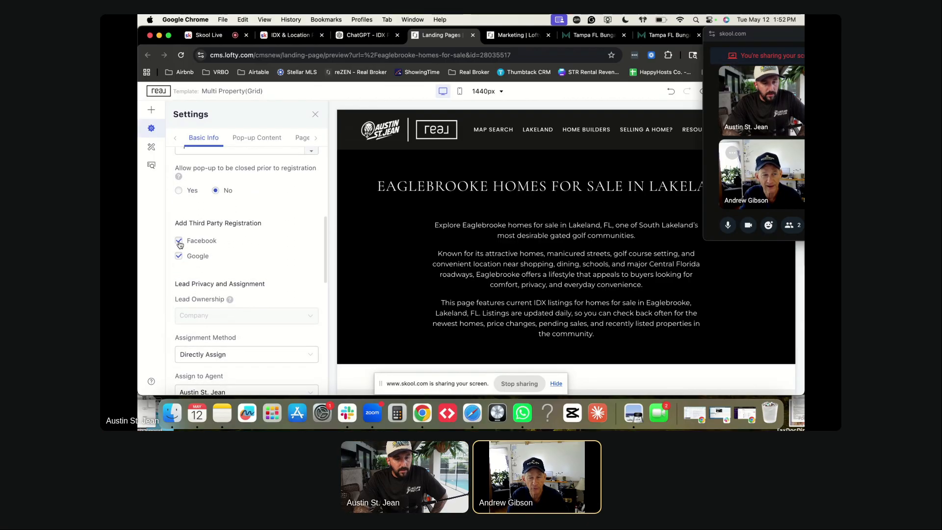
pyautogui.scroll(1, 204, 222)
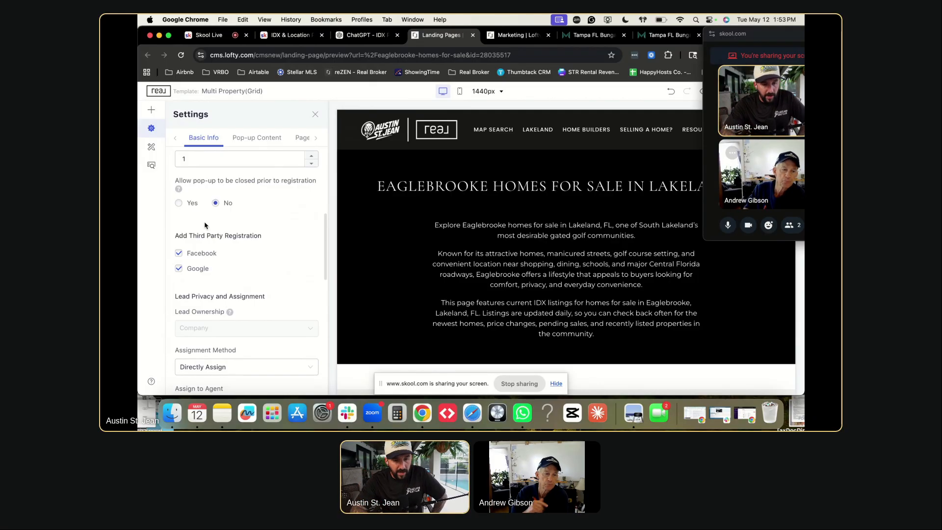
pyautogui.scroll(-2, 204, 225)
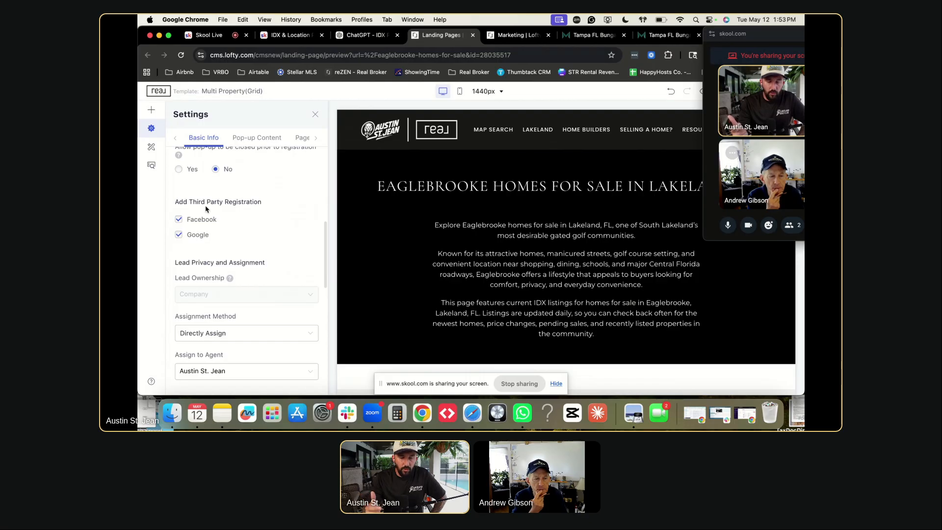
pyautogui.scroll(-5, 203, 227)
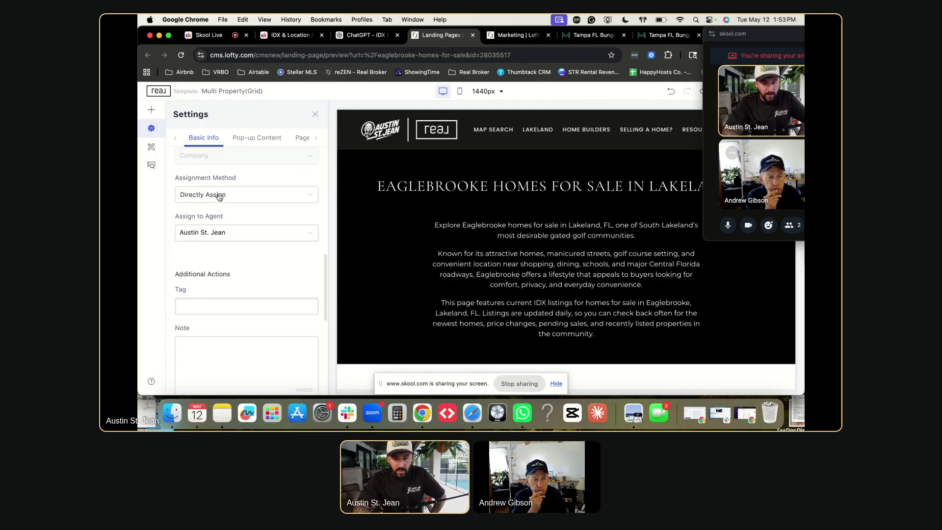
pyautogui.scroll(-3, 212, 211)
# Tag captured leads 'Eaglebrooke Homes For Sale' and turn off Send Welcome Email.
pyautogui.click(209, 225)
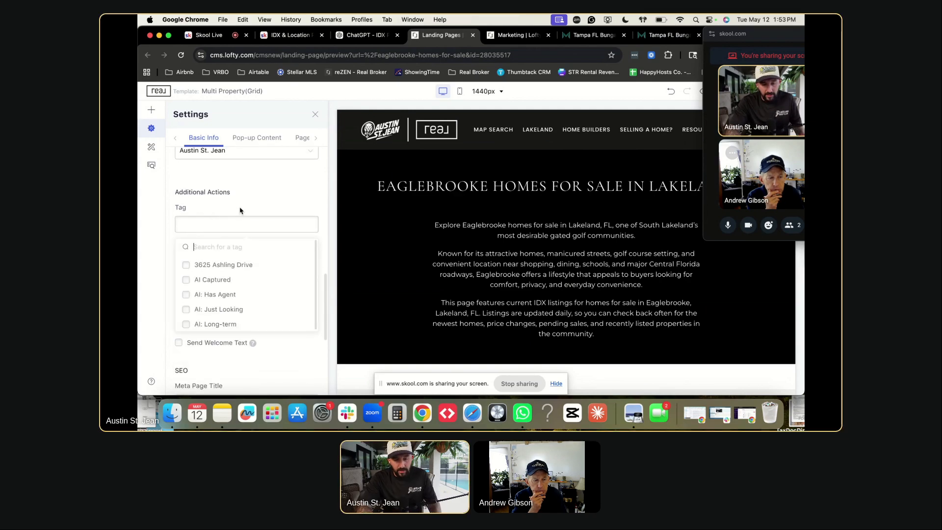
pyautogui.write('eaglebrooke homes for sale')
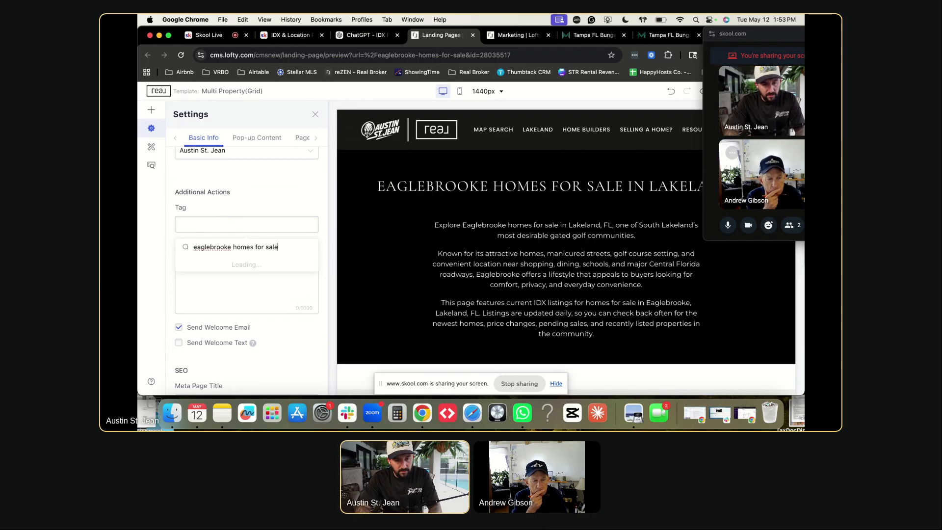
pyautogui.click(238, 282)
pyautogui.scroll(-3, 208, 252)
pyautogui.click(178, 243)
# Select the existing Meta Page Title text and go back to ChatGPT's suggestions.
pyautogui.scroll(-1, 210, 246)
pyautogui.scroll(-1, 210, 246)
pyautogui.tripleClick(214, 242)
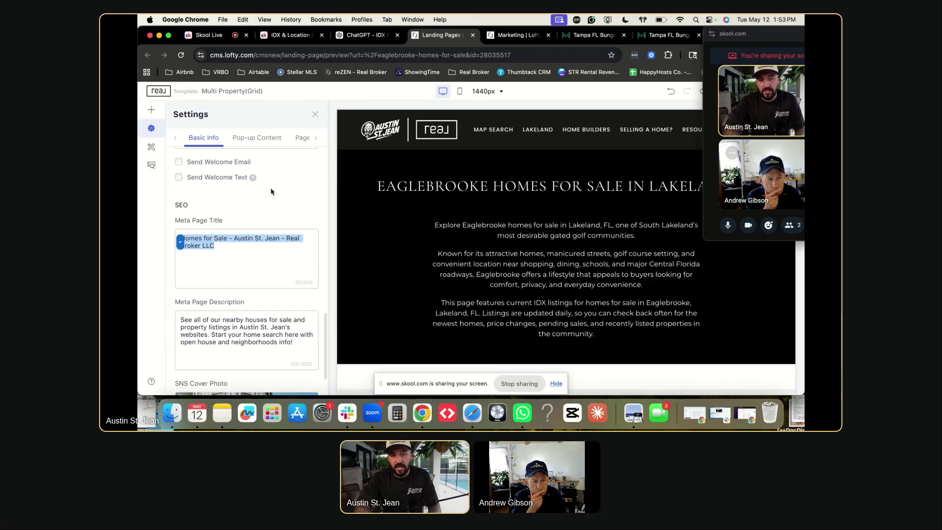
pyautogui.hotkey('ctrl', 'shift', 'Tab')
# Replace the Meta Page Title with ChatGPT's 'Eaglebrooke Lakeland FL Homes for Sale'.
pyautogui.scroll(1, 432, 221)
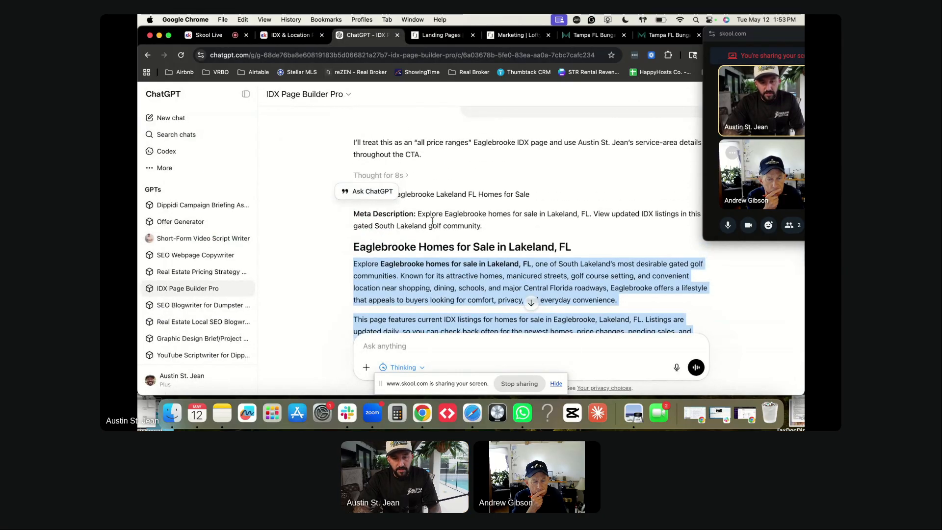
pyautogui.click(413, 196)
pyautogui.moveTo(393, 194)
pyautogui.mouseDown()
pyautogui.moveTo(530, 194)
pyautogui.moveTo(393, 194)
pyautogui.mouseUp()
pyautogui.press('super+c')
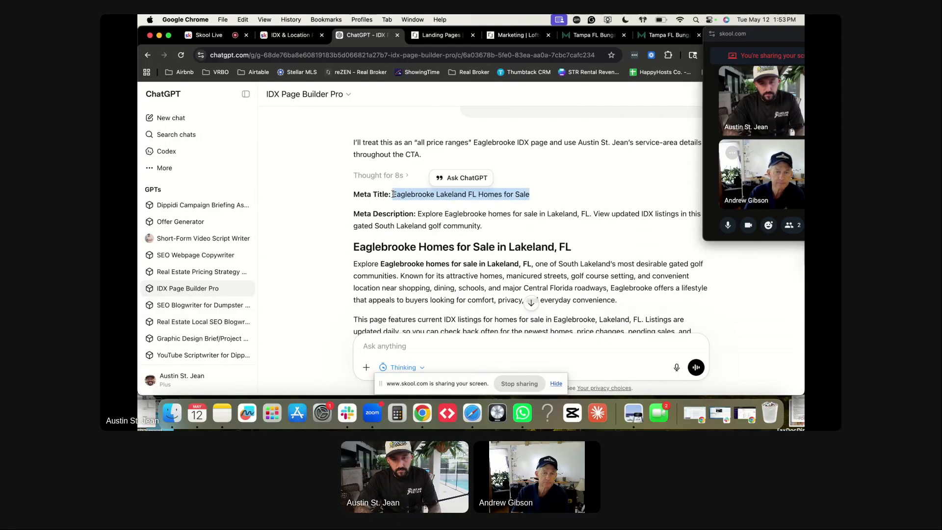
pyautogui.hotkey('ctrl', 'shift', 'Tab')
pyautogui.hotkey('ctrl', 'Tab')
pyautogui.hotkey('ctrl', 'Tab')
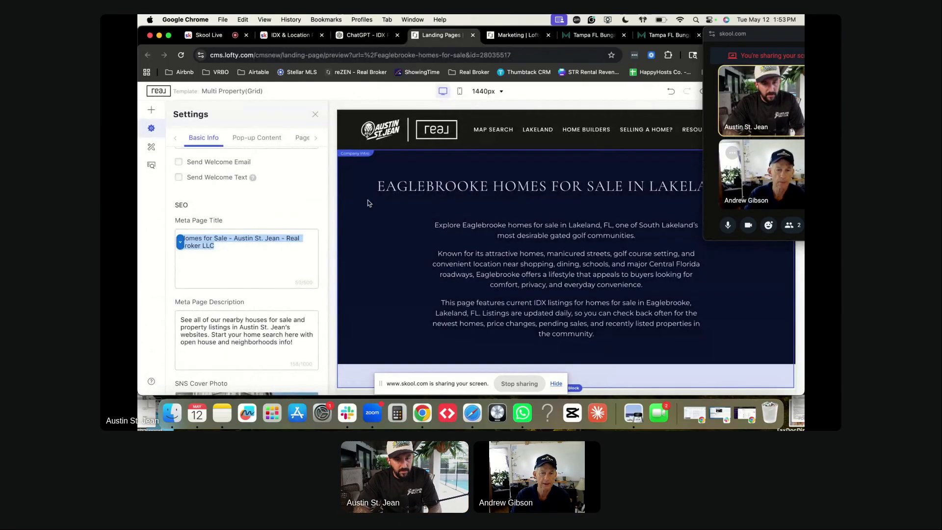
pyautogui.press('super+v')
# Replace the meta description with ChatGPT's gated-golf-community description.
pyautogui.hotkey('ctrl', 'shift', 'Tab')
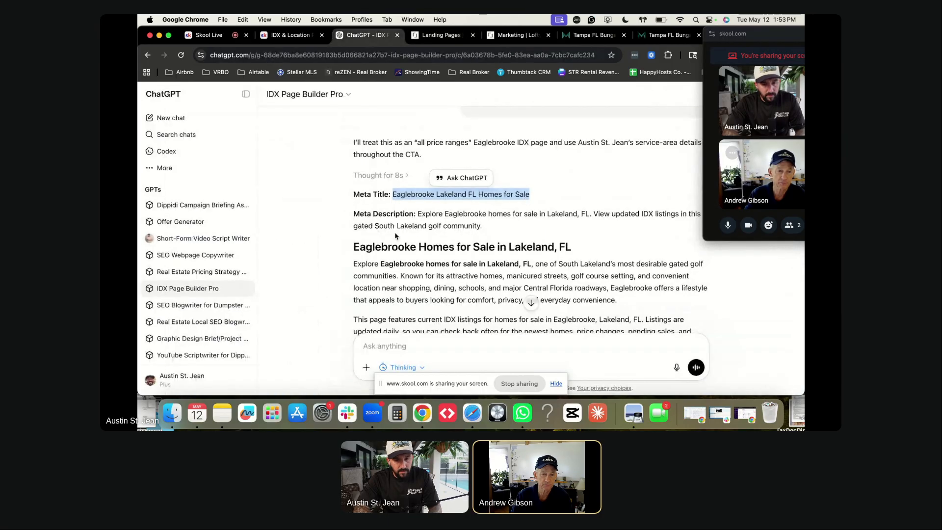
pyautogui.moveTo(418, 214); pyautogui.dragTo(493, 227)
pyautogui.press('super+c')
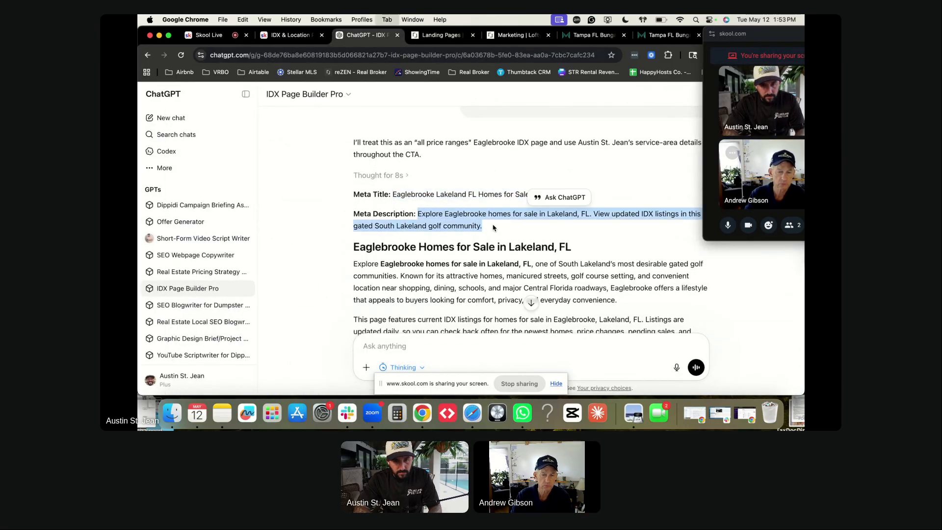
pyautogui.hotkey('ctrl', 'Tab')
pyautogui.press('super+a')
pyautogui.press('super+v')
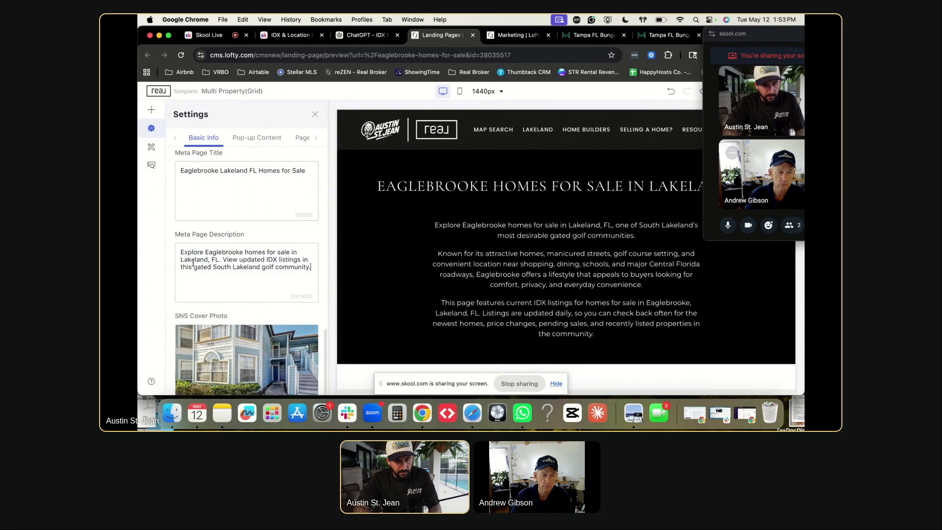
# Switch the Show Chat Box toggle to On for the Eaglebrooke landing page.
pyautogui.scroll(-3, 221, 254)
pyautogui.scroll(-1, 220, 254)
pyautogui.moveTo(261, 307)
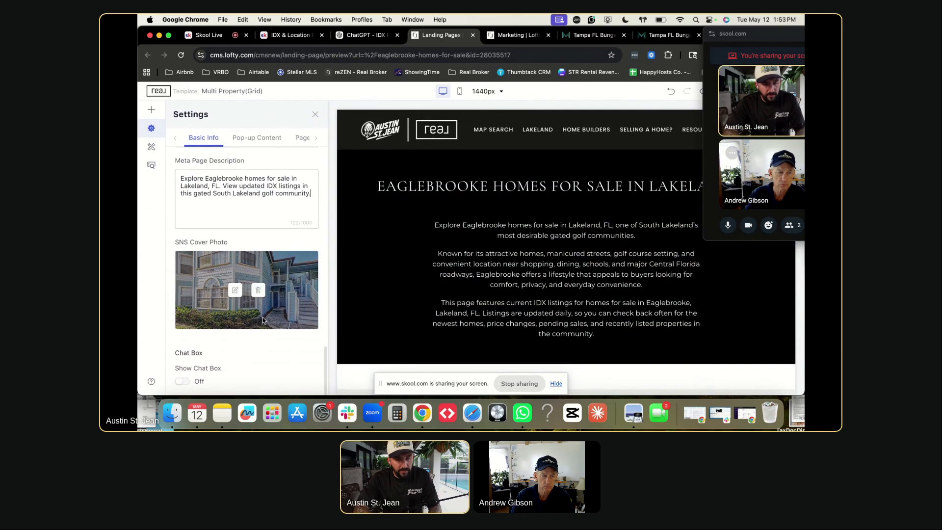
pyautogui.click(182, 383)
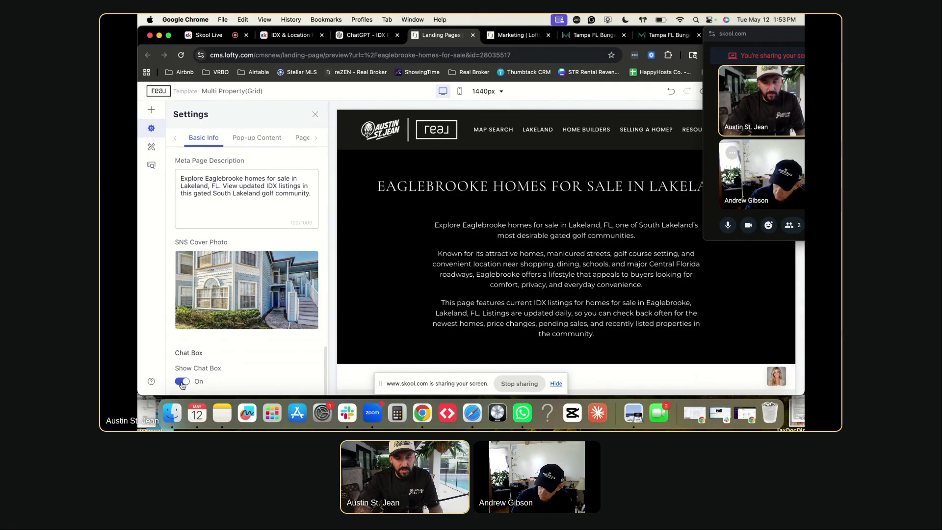
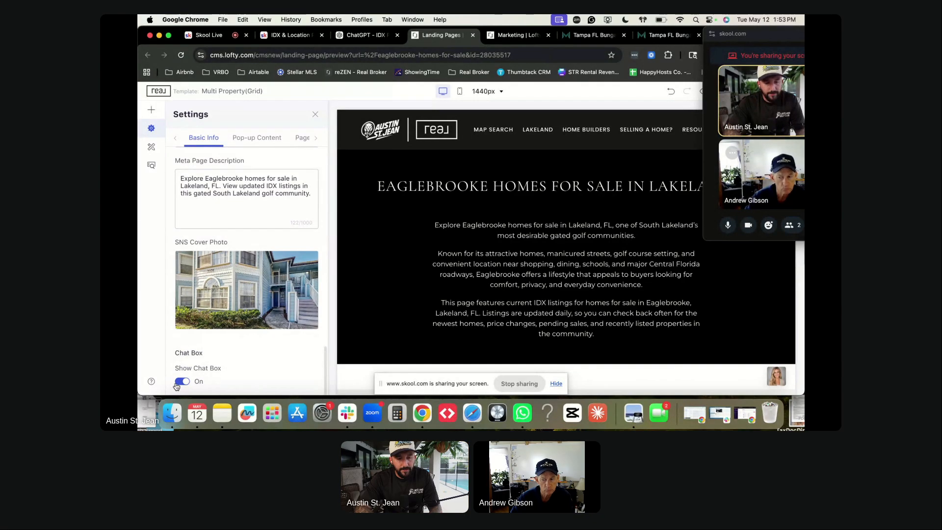
# Change the Page Style in Basic Info to 'No header, with footer'.
pyautogui.scroll(-10, 205, 293)
pyautogui.scroll(10, 205, 294)
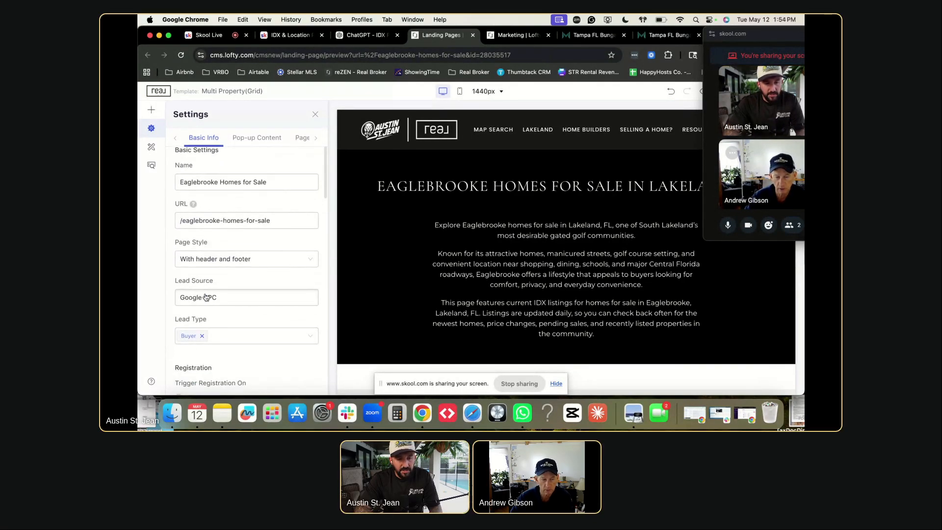
pyautogui.click(220, 260)
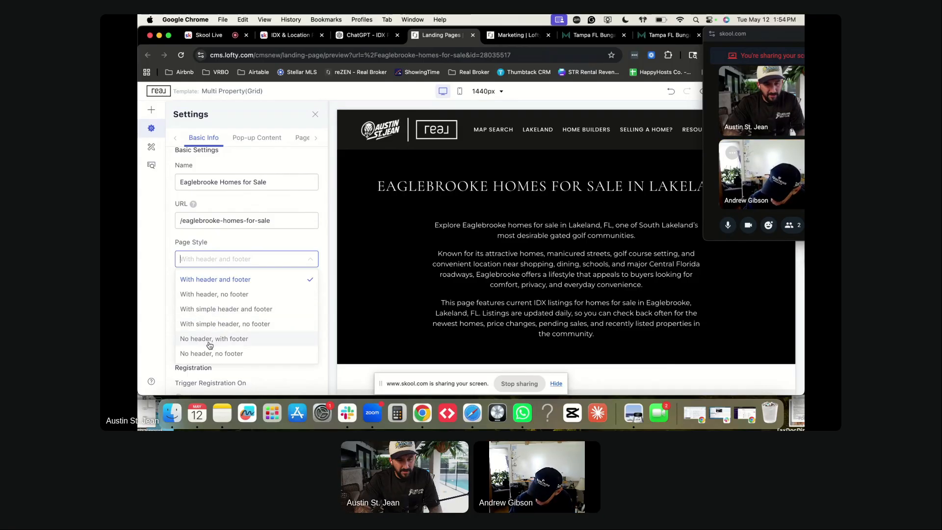
pyautogui.click(210, 343)
pyautogui.scroll(-3, 233, 260)
pyautogui.scroll(-10, 233, 261)
pyautogui.scroll(15, 245, 221)
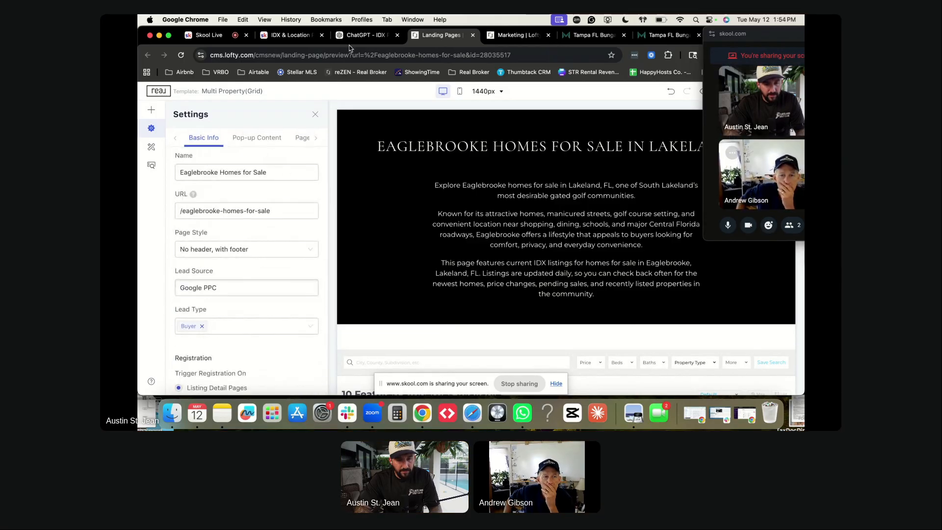
# Close the Settings panel and open the Add Block library below the Quick Search block.
pyautogui.click(315, 114)
pyautogui.scroll(-10, 338, 197)
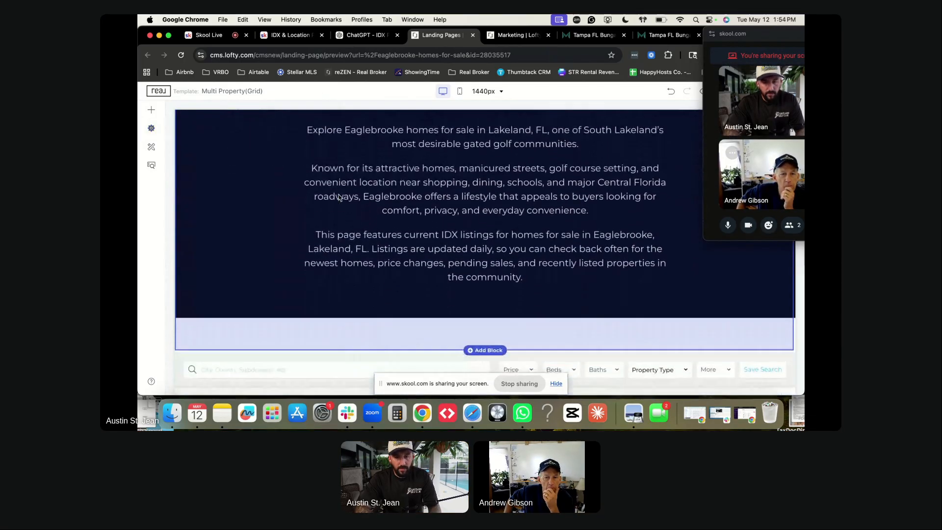
pyautogui.scroll(-15, 338, 198)
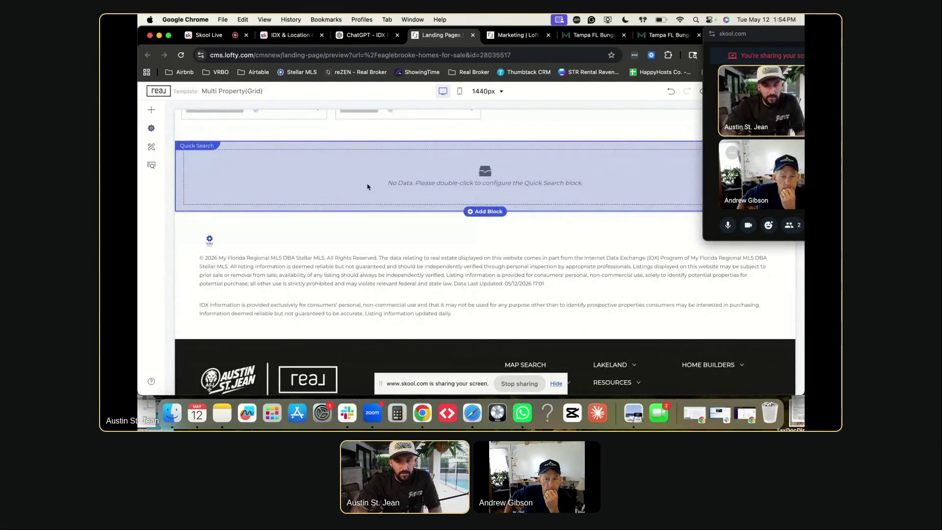
pyautogui.scroll(2, 349, 193)
pyautogui.scroll(-2, 436, 180)
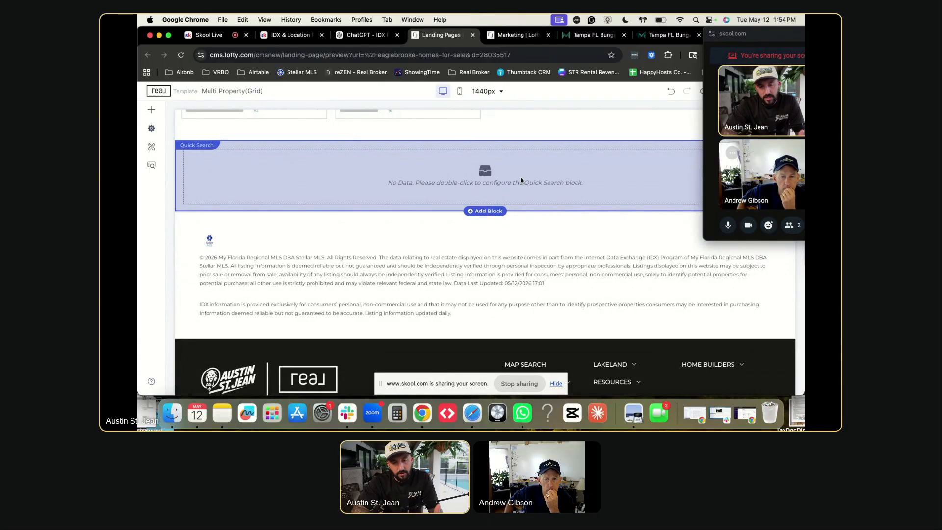
pyautogui.click(487, 212)
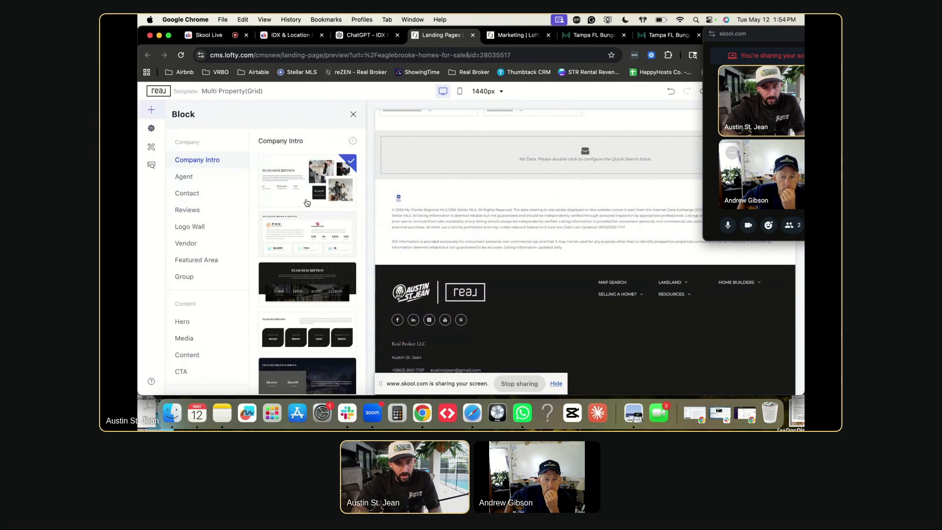
pyautogui.scroll(-3, 292, 229)
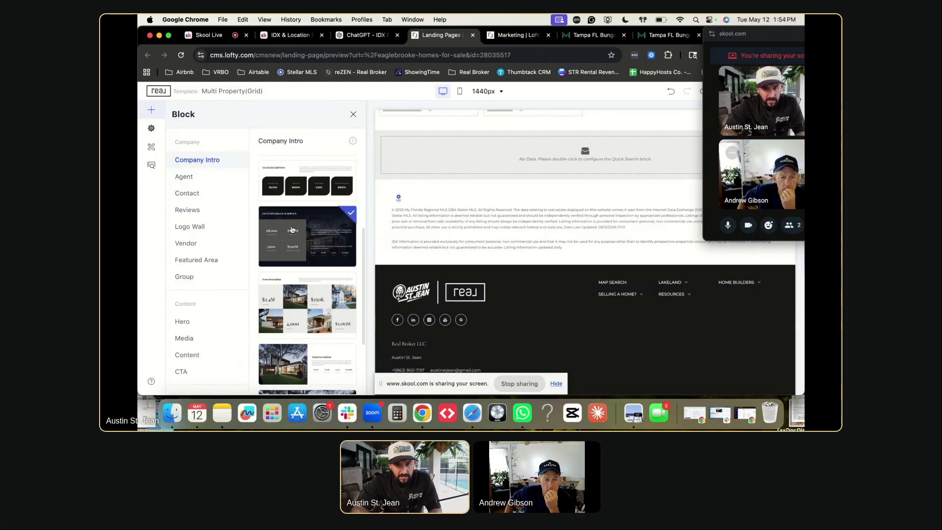
# Switch to ChatGPT and highlight the opening of the generated Eaglebrooke page copy.
pyautogui.click(366, 35)
pyautogui.scroll(-4, 357, 203)
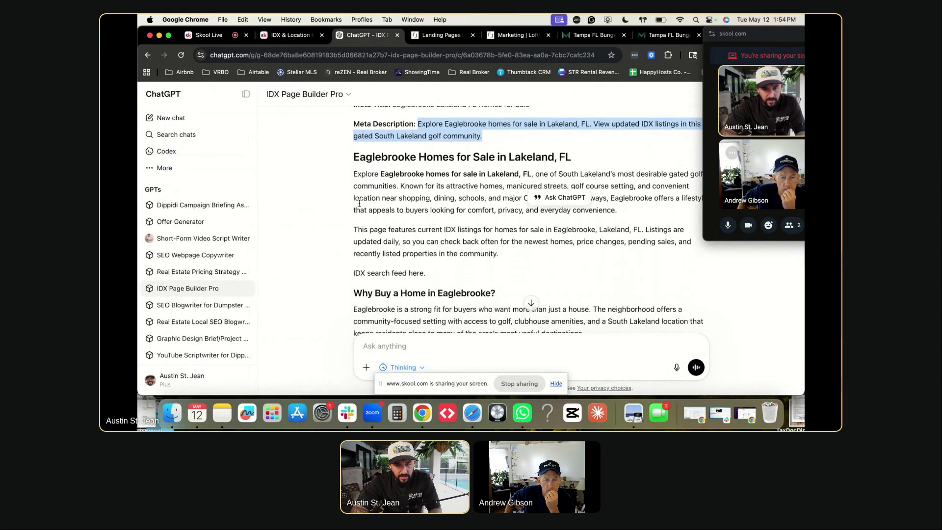
pyautogui.moveTo(353, 156); pyautogui.dragTo(470, 266)
pyautogui.scroll(-1, 469, 266)
pyautogui.click(469, 263)
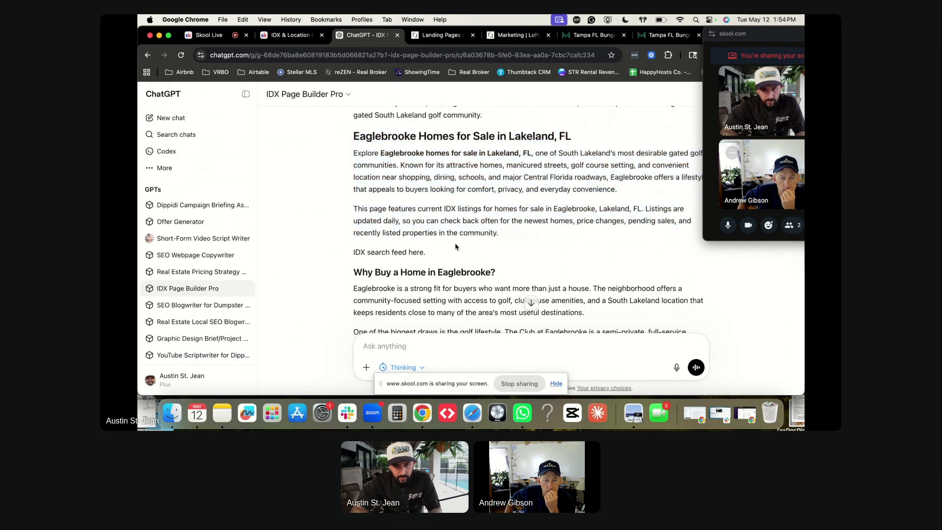
pyautogui.scroll(2, 456, 250)
pyautogui.scroll(-5, 455, 246)
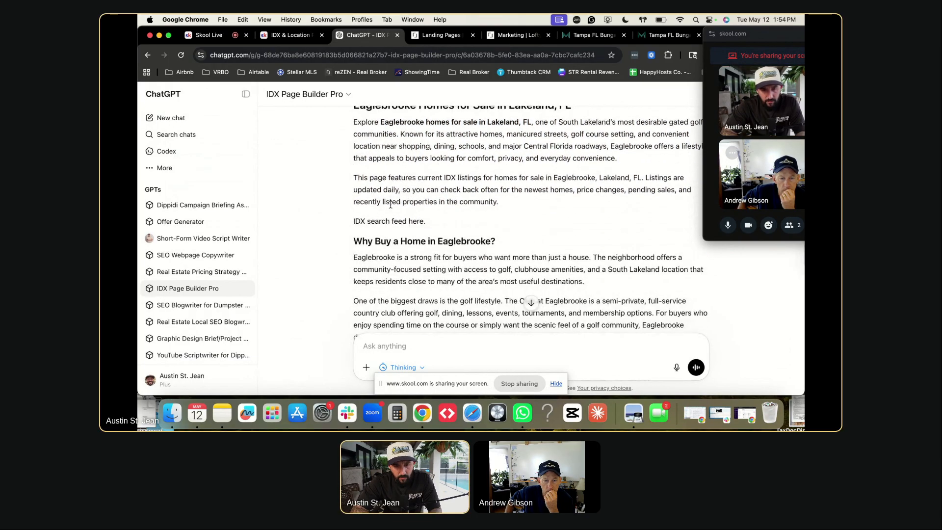
pyautogui.scroll(-1, 385, 212)
# Read through the rest of the Eaglebrooke copy down to its closing call to action.
pyautogui.moveTo(353, 171); pyautogui.dragTo(495, 173)
pyautogui.press('super+c')
pyautogui.scroll(-5, 487, 177)
pyautogui.scroll(-3, 487, 176)
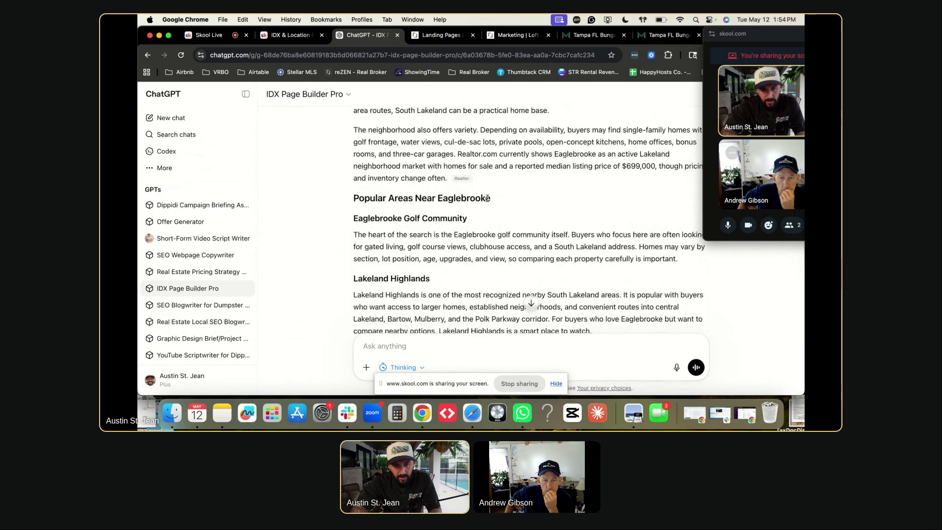
pyautogui.scroll(-4, 487, 198)
pyautogui.scroll(-10, 487, 198)
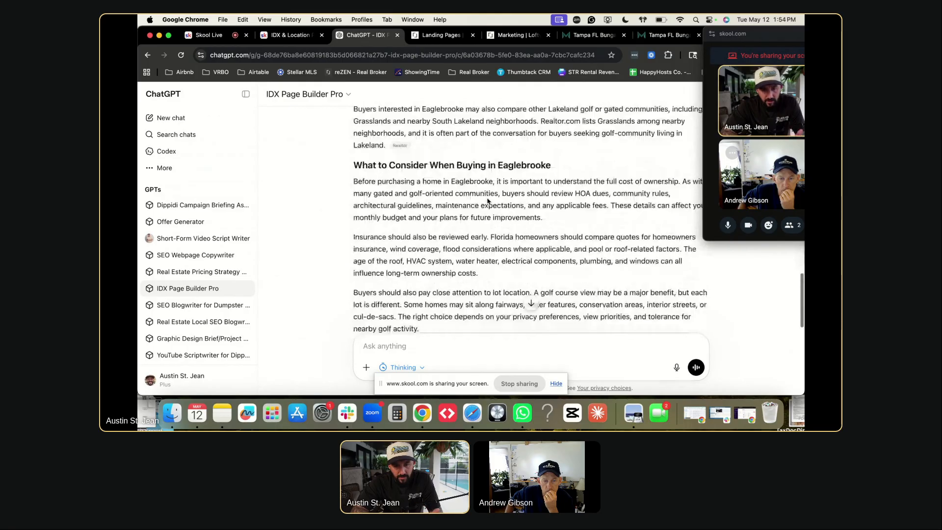
pyautogui.scroll(-5, 487, 199)
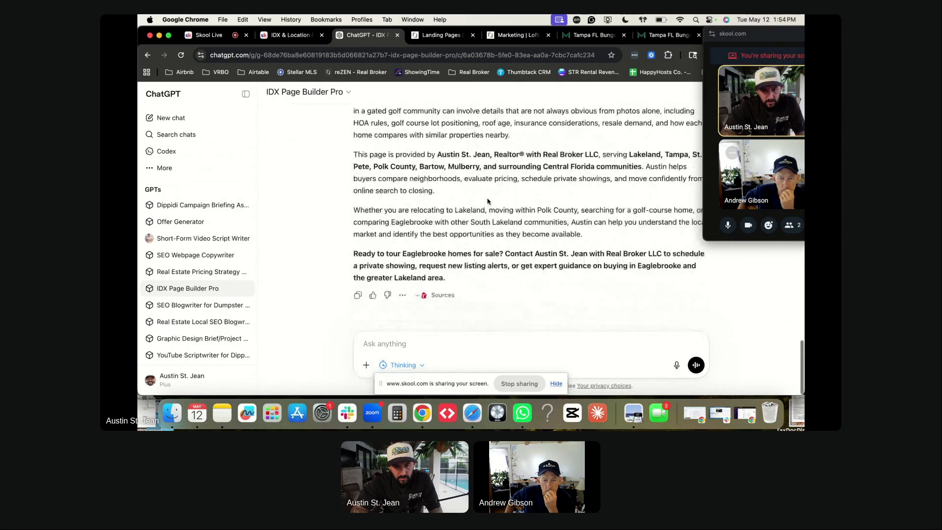
pyautogui.scroll(2, 457, 195)
# Drag the We Know Real Estate template from the Content blocks onto the page below Quick Search.
pyautogui.hotkey('ctrl', 'Tab')
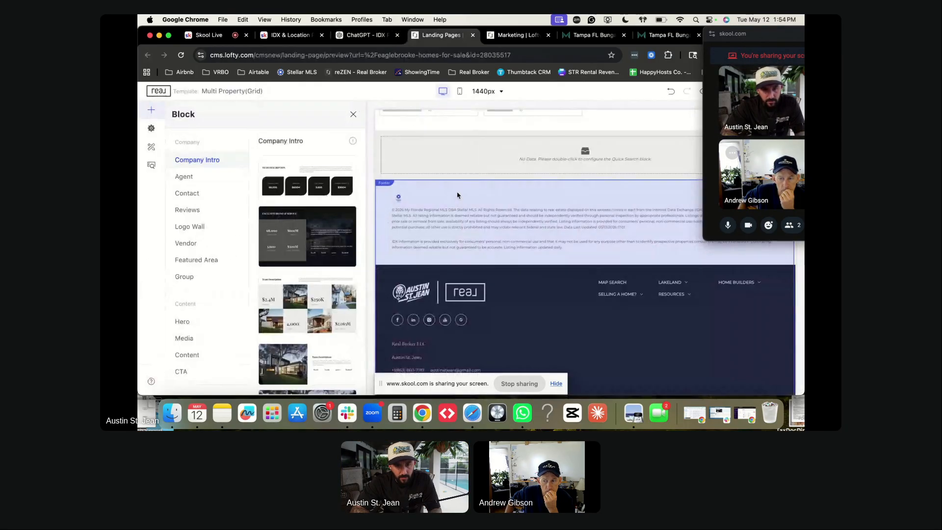
pyautogui.scroll(3, 289, 250)
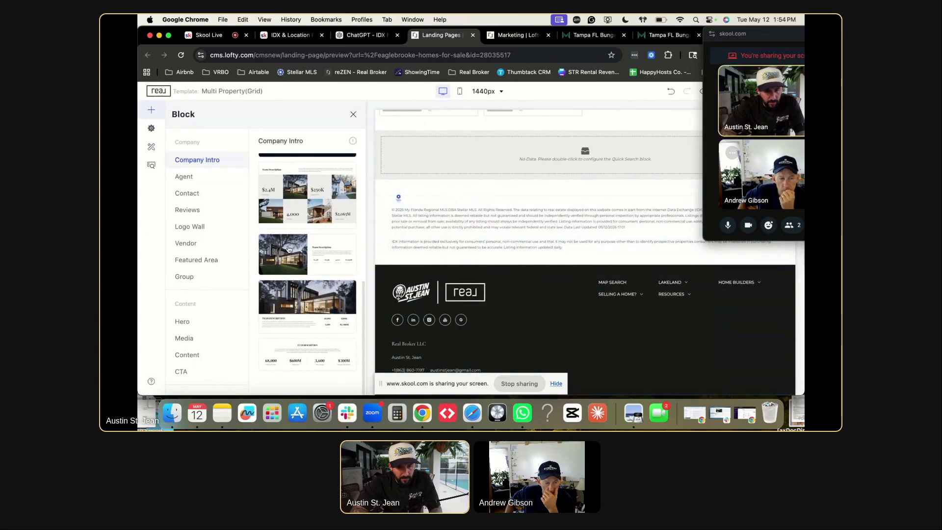
pyautogui.scroll(-3, 176, 272)
pyautogui.click(186, 289)
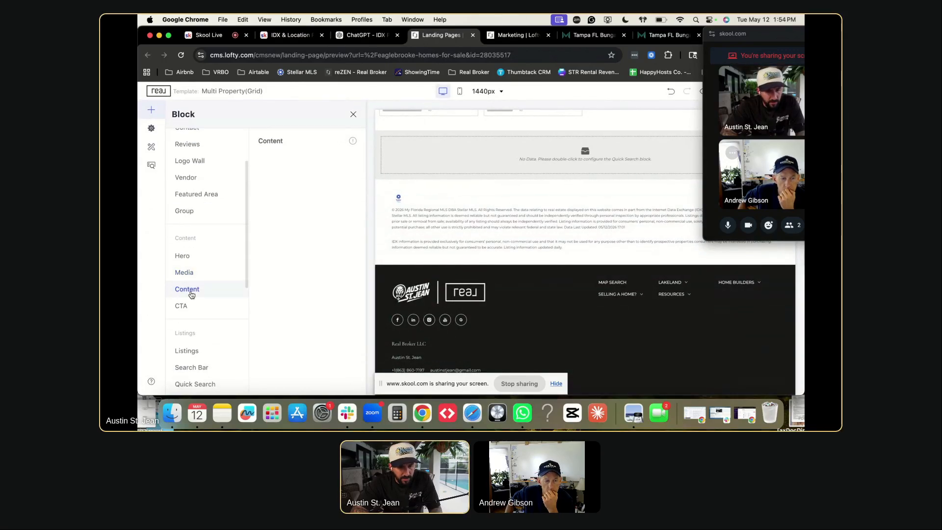
pyautogui.scroll(-5, 283, 225)
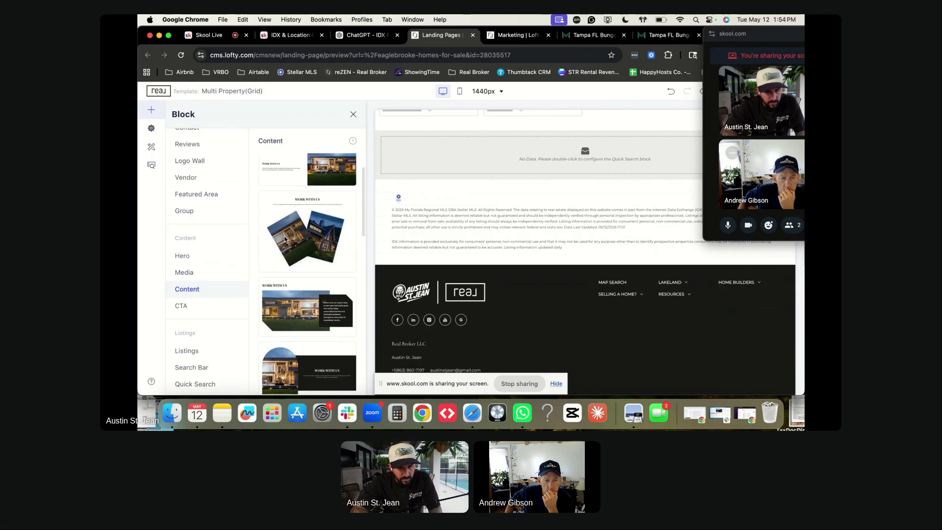
pyautogui.scroll(-3, 284, 239)
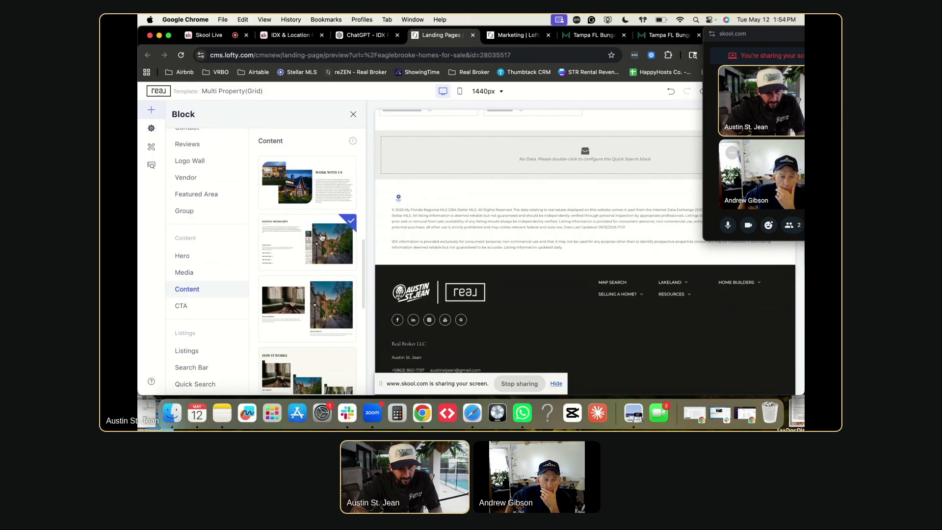
pyautogui.scroll(-5, 306, 246)
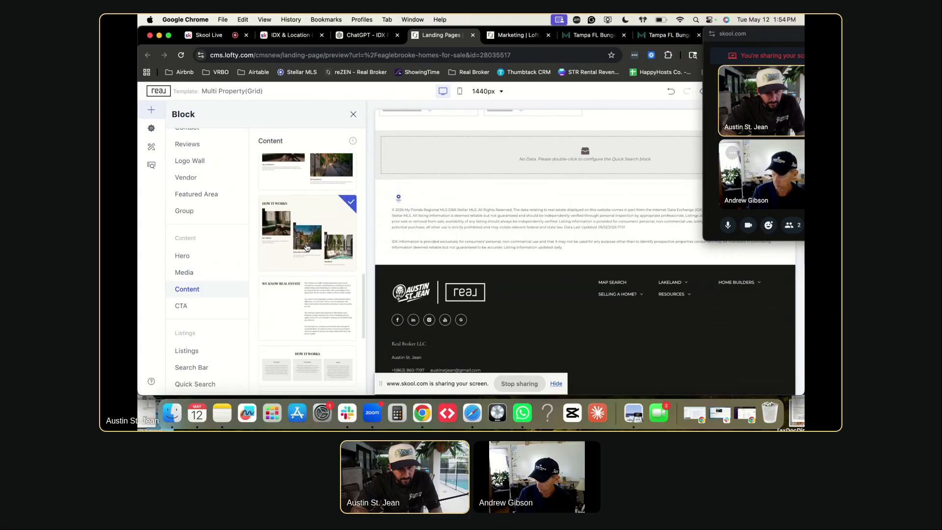
pyautogui.scroll(-1, 292, 231)
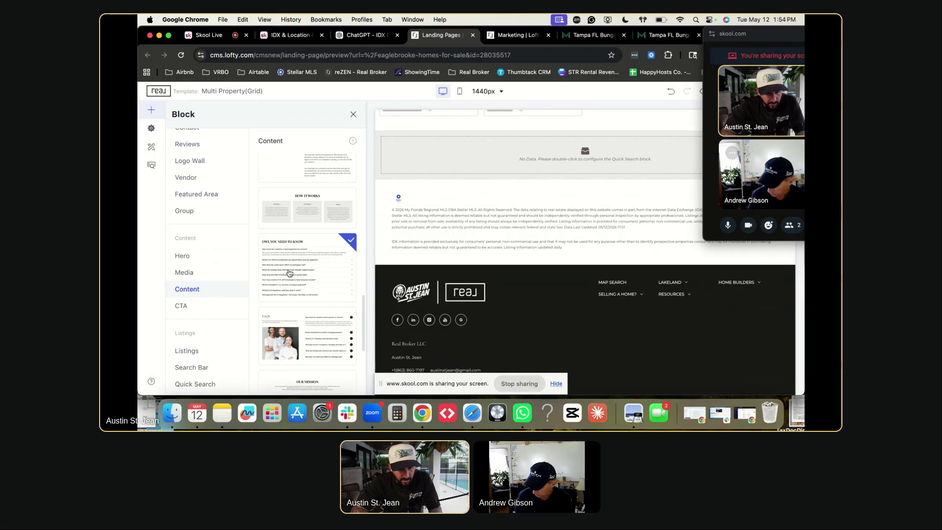
pyautogui.scroll(-2, 289, 273)
pyautogui.scroll(-1, 293, 307)
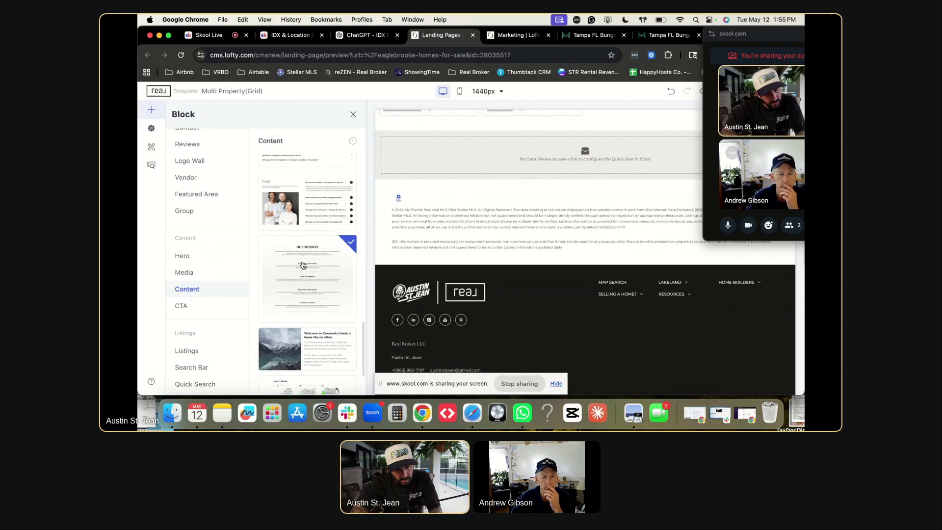
pyautogui.scroll(5, 309, 267)
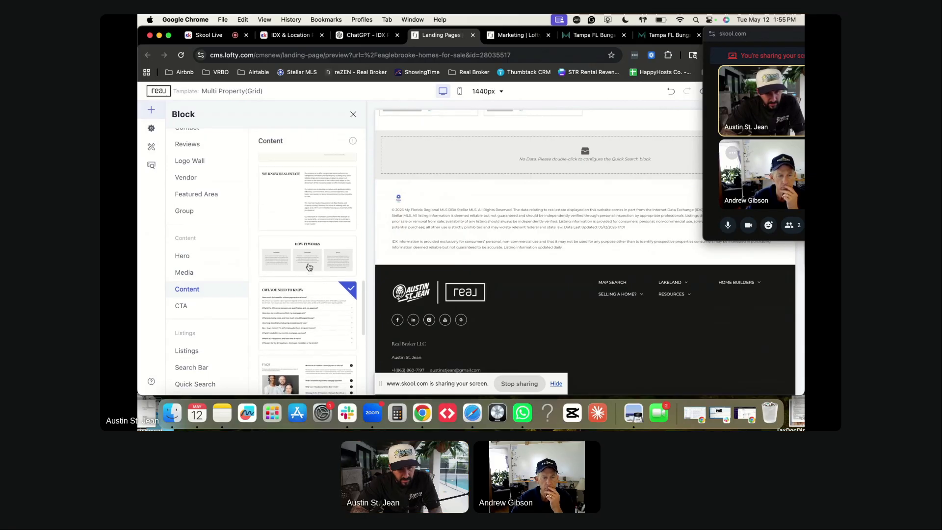
pyautogui.moveTo(294, 234); pyautogui.dragTo(464, 187)
# Look up the Eaglebrooke section heading in the ChatGPT copy, then return to the editor.
pyautogui.scroll(-3, 501, 250)
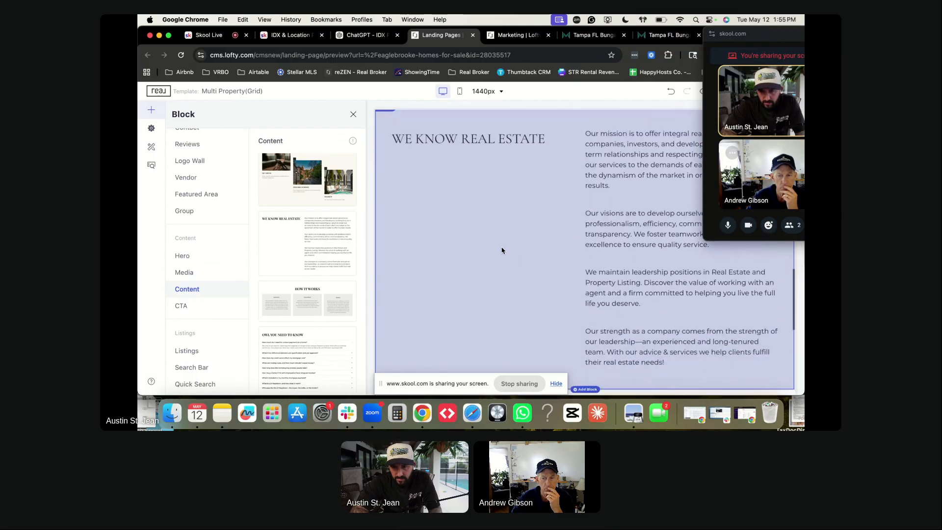
pyautogui.scroll(2, 501, 250)
pyautogui.hotkey('ctrl', 'shift', 'Tab')
pyautogui.scroll(4, 462, 224)
pyautogui.scroll(1, 462, 222)
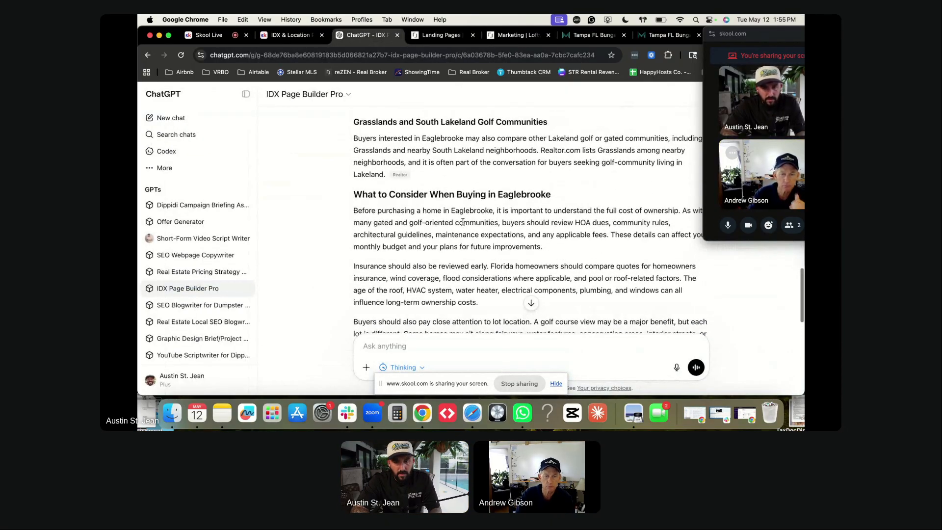
pyautogui.scroll(3, 463, 222)
pyautogui.scroll(12, 463, 222)
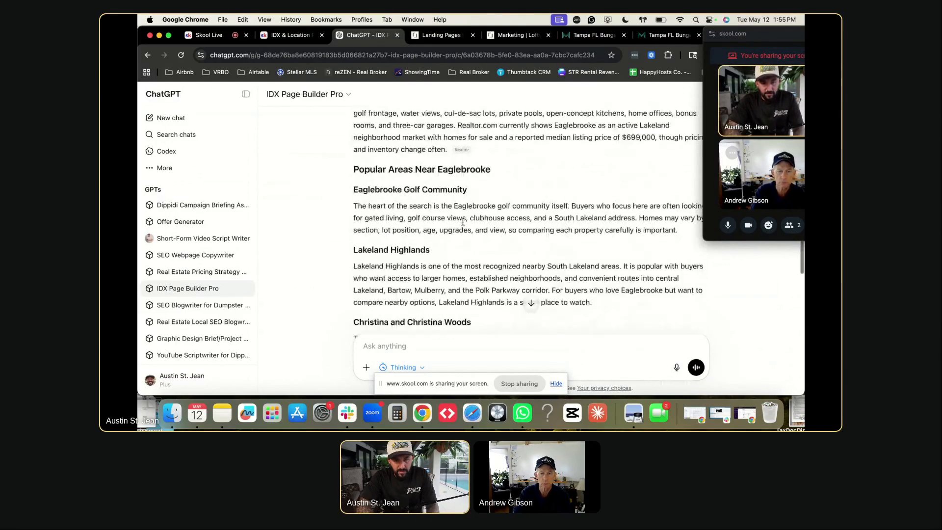
pyautogui.scroll(3, 463, 224)
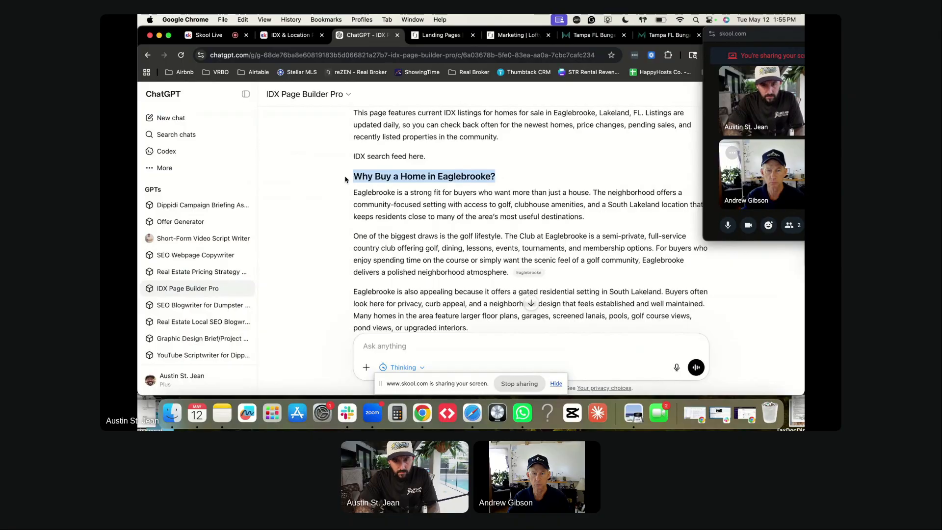
pyautogui.hotkey('ctrl', 'Tab')
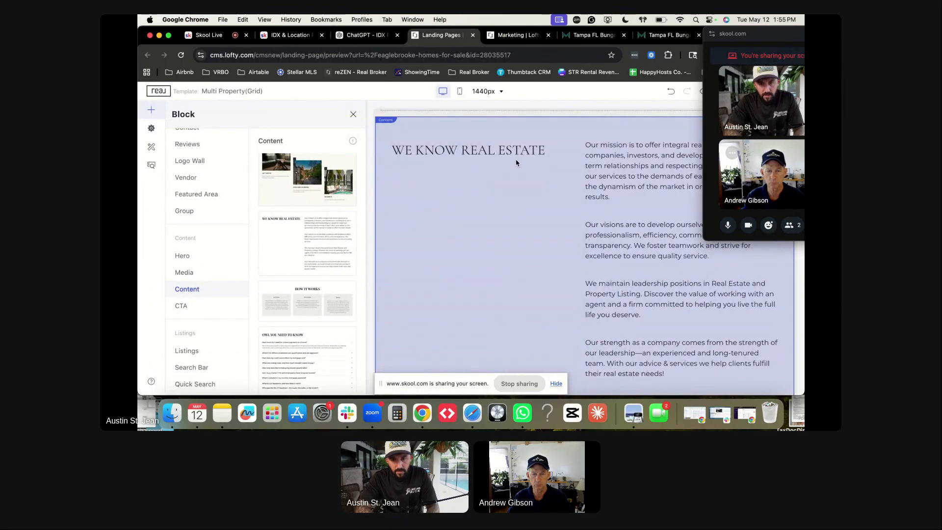
# Replace the block title 'WE KNOW REAL ESTATE' with 'Why Buy a Home in Eaglebrooke?'.
pyautogui.moveTo(762, 44); pyautogui.dragTo(378, 251)
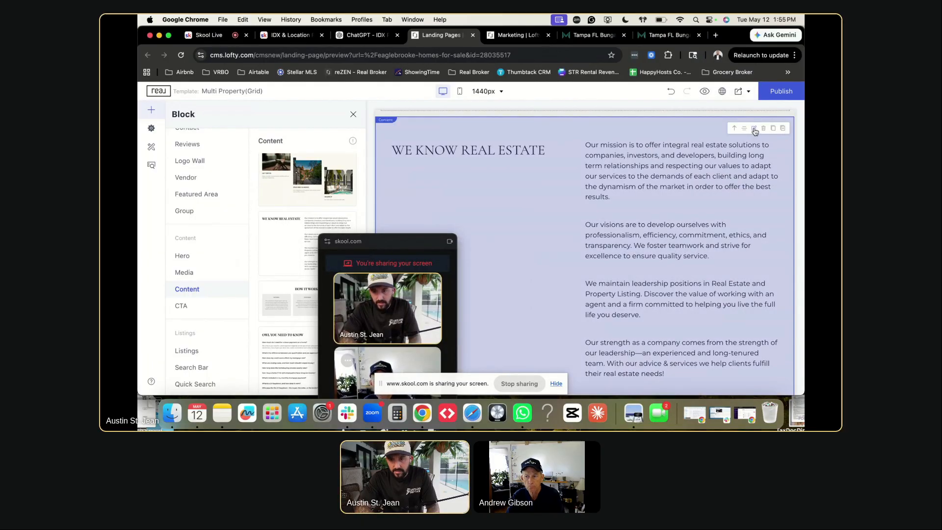
pyautogui.click(753, 129)
pyautogui.moveTo(373, 243); pyautogui.dragTo(721, 110)
pyautogui.doubleClick(249, 201)
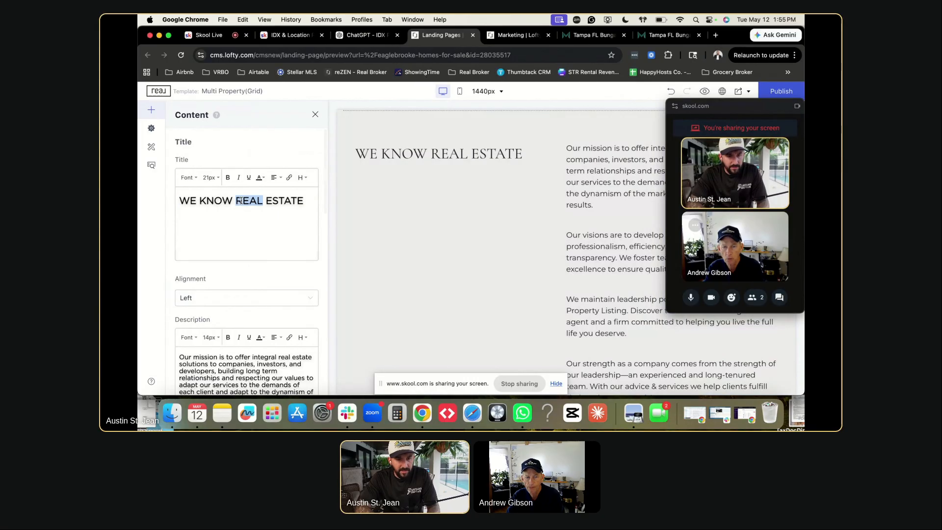
pyautogui.press('super+a')
pyautogui.press('super+v')
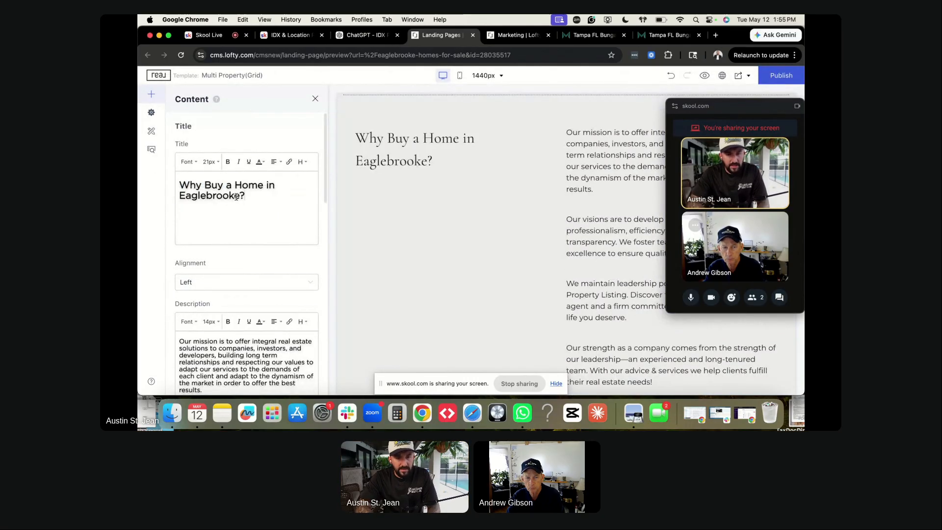
pyautogui.press('super+a')
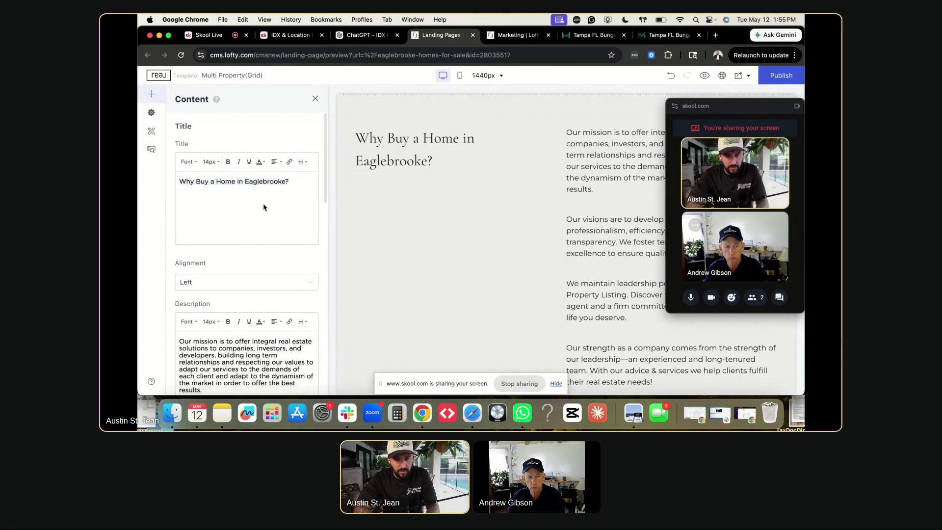
# Bring the ChatGPT-written Eaglebrooke draft back on screen.
pyautogui.scroll(-2, 405, 183)
pyautogui.scroll(-2, 243, 263)
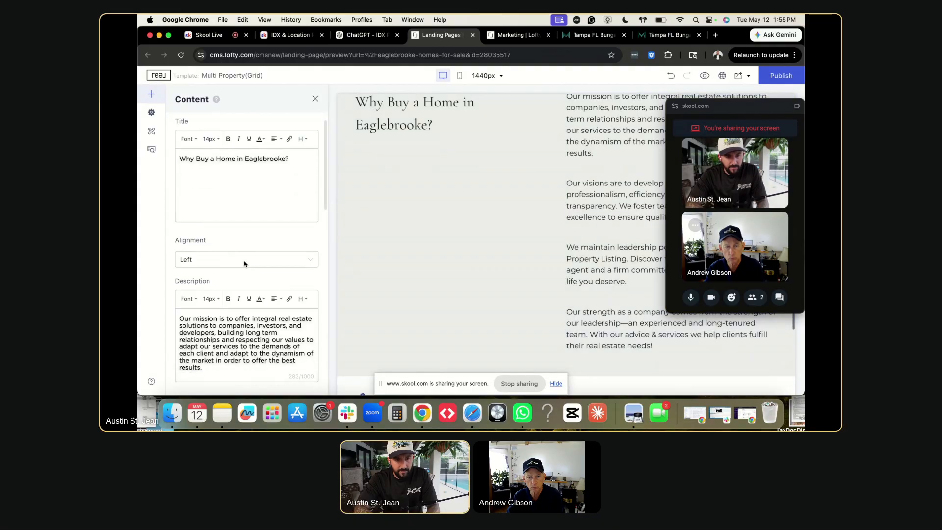
pyautogui.hotkey('ctrl', 'Tab')
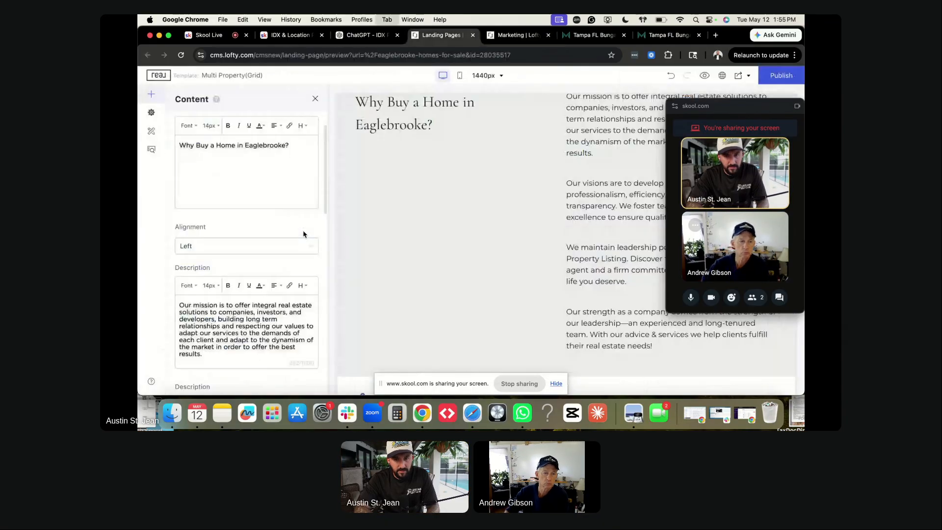
pyautogui.hotkey('ctrl', 'shift', 'Tab')
pyautogui.hotkey('ctrl', 'shift', 'Tab')
pyautogui.scroll(-5, 399, 197)
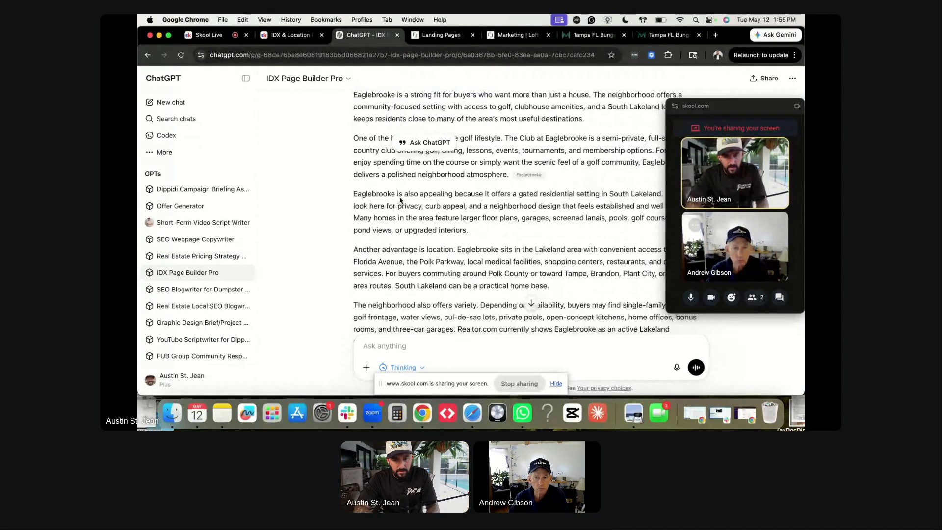
# Replace the block's mission-statement description with the Eaglebrooke paragraphs copied from ChatGPT.
pyautogui.moveTo(446, 298); pyautogui.dragTo(356, 138)
pyautogui.hotkey('ctrl', 'Tab')
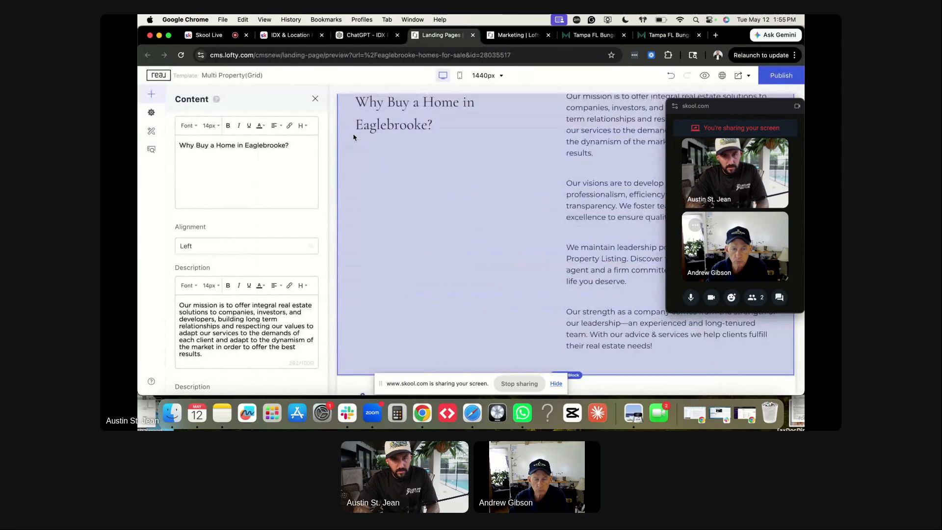
pyautogui.tripleClick(233, 315)
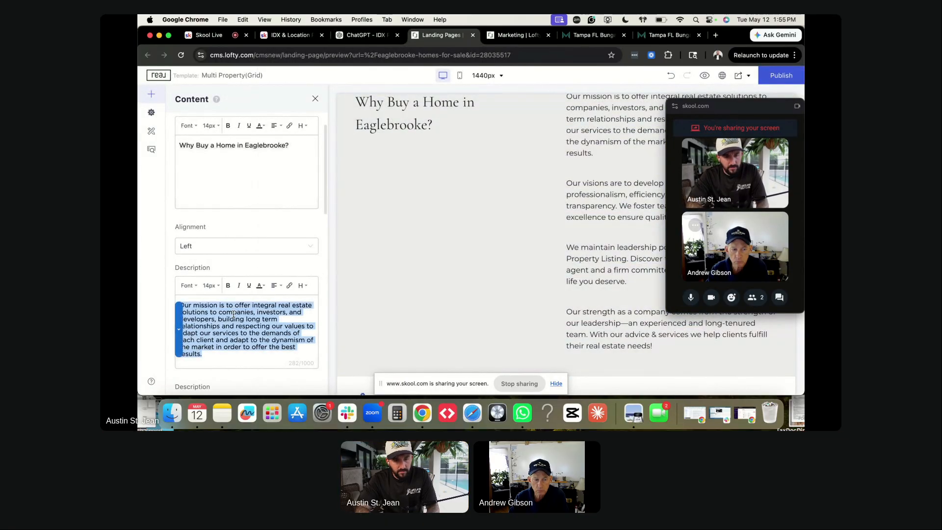
pyautogui.press('BackSpace')
pyautogui.press('super+v')
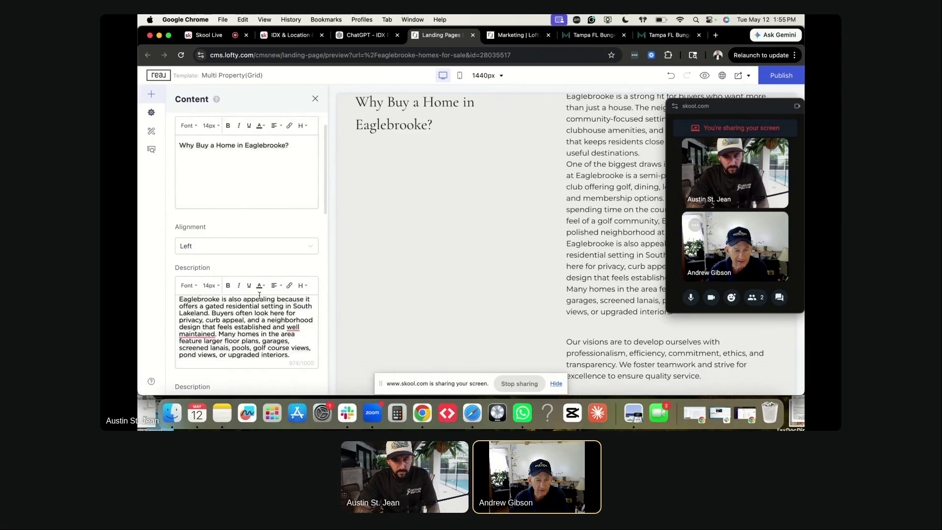
pyautogui.scroll(-6, 476, 274)
pyautogui.scroll(3, 481, 276)
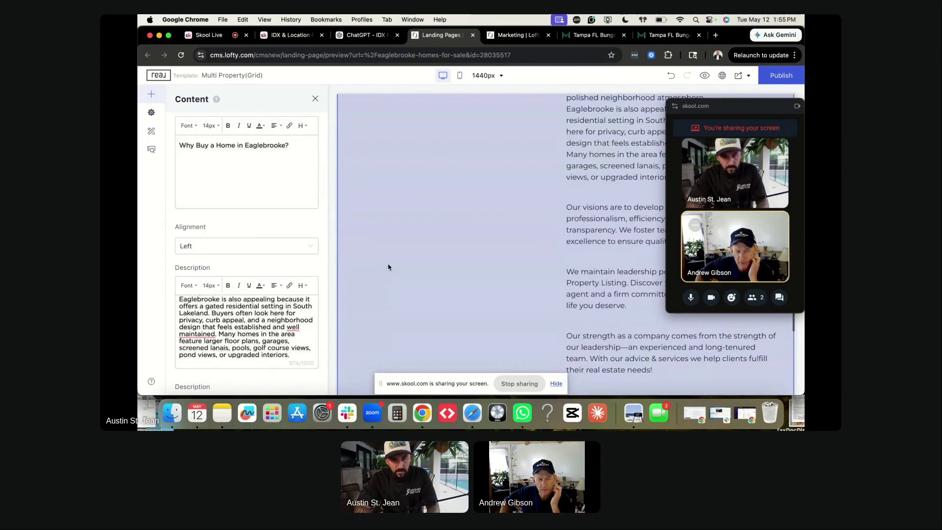
# Compare the pasted description against the ChatGPT response to find the paragraph breaks.
pyautogui.hotkey('ctrl', 'shift', 'Tab')
pyautogui.scroll(-2, 491, 221)
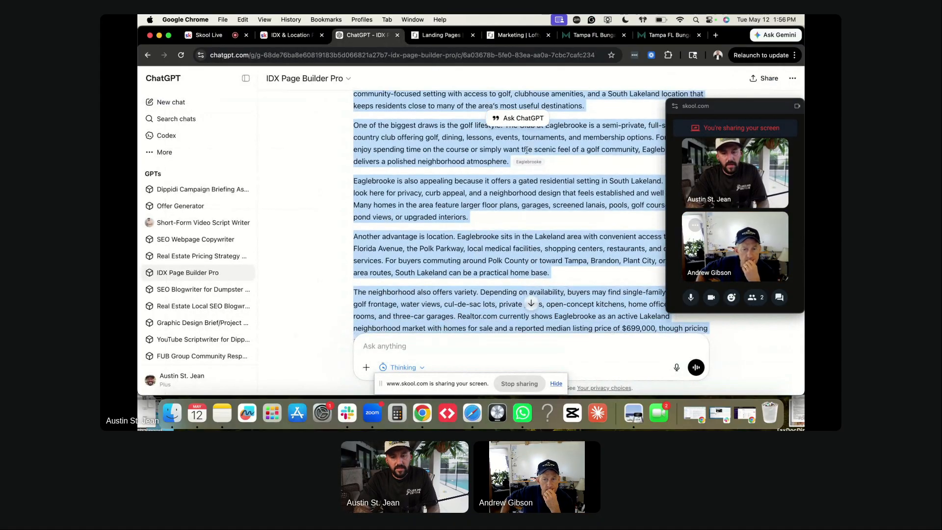
pyautogui.scroll(3, 523, 164)
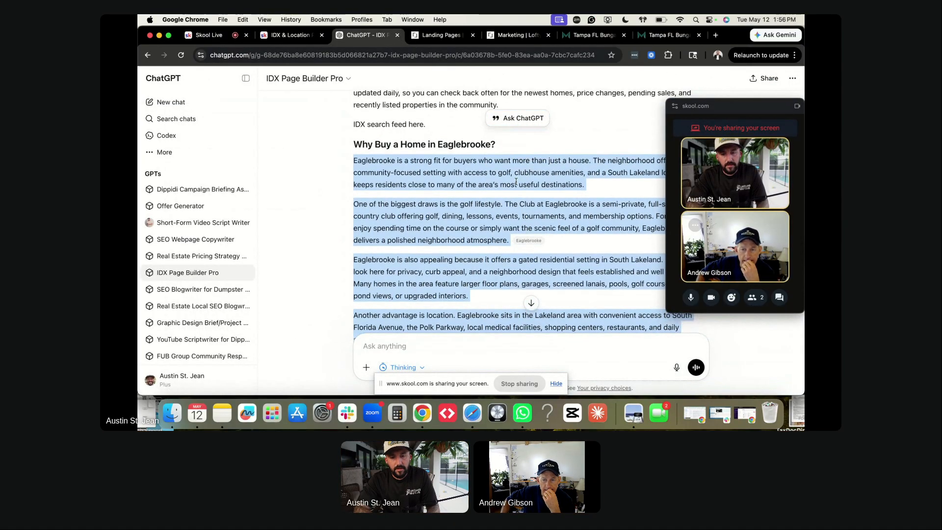
pyautogui.scroll(-6, 515, 182)
pyautogui.scroll(1, 516, 183)
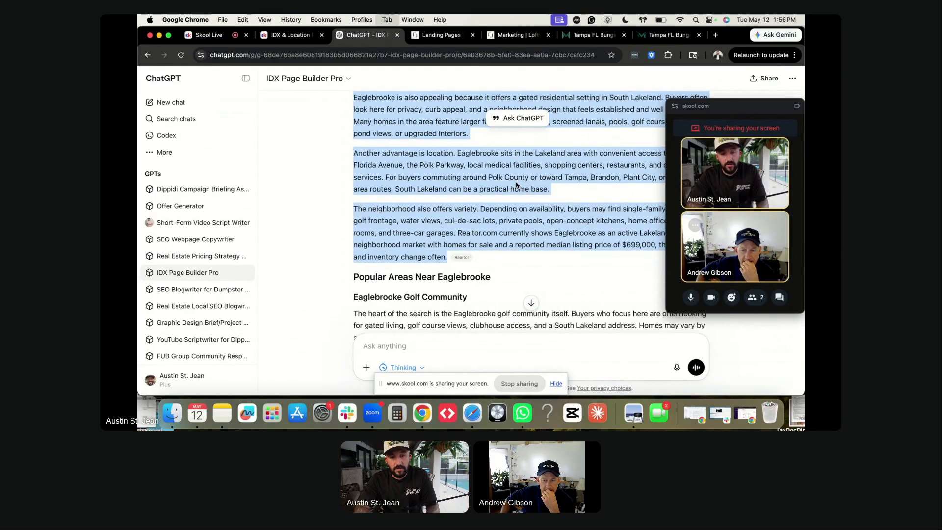
pyautogui.hotkey('ctrl', 'Tab')
pyautogui.scroll(5, 252, 326)
pyautogui.scroll(-3, 252, 326)
pyautogui.scroll(-5, 253, 326)
pyautogui.scroll(10, 243, 321)
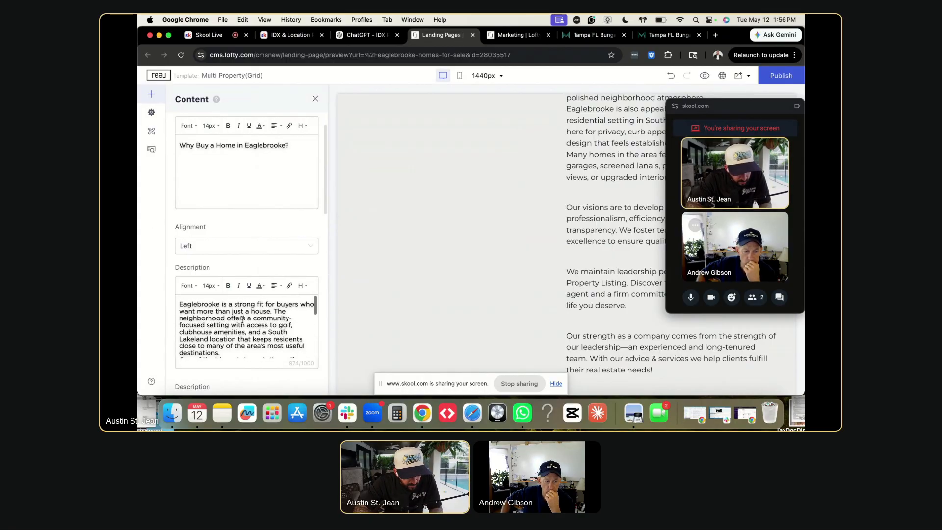
# Add blank lines after the first paragraph and after the golf paragraph in the description.
pyautogui.click(231, 353)
pyautogui.press('Return')
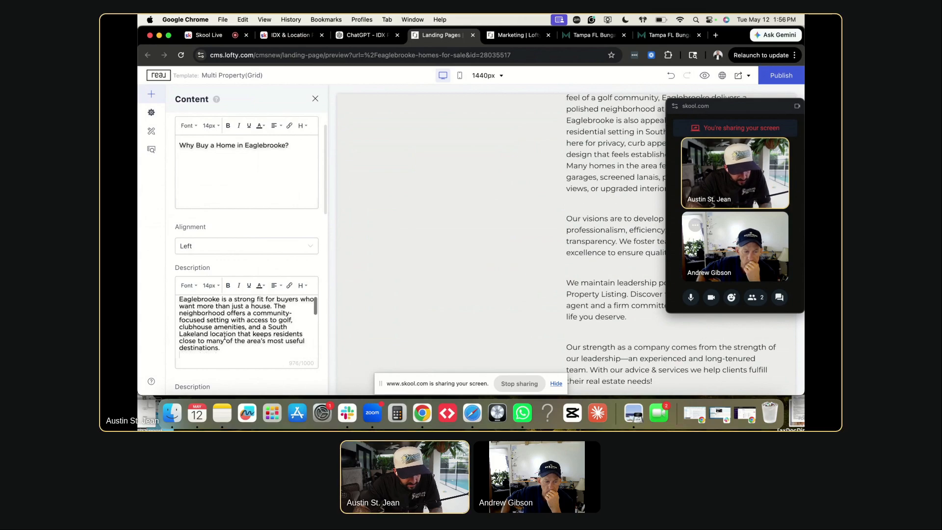
pyautogui.scroll(-2, 224, 336)
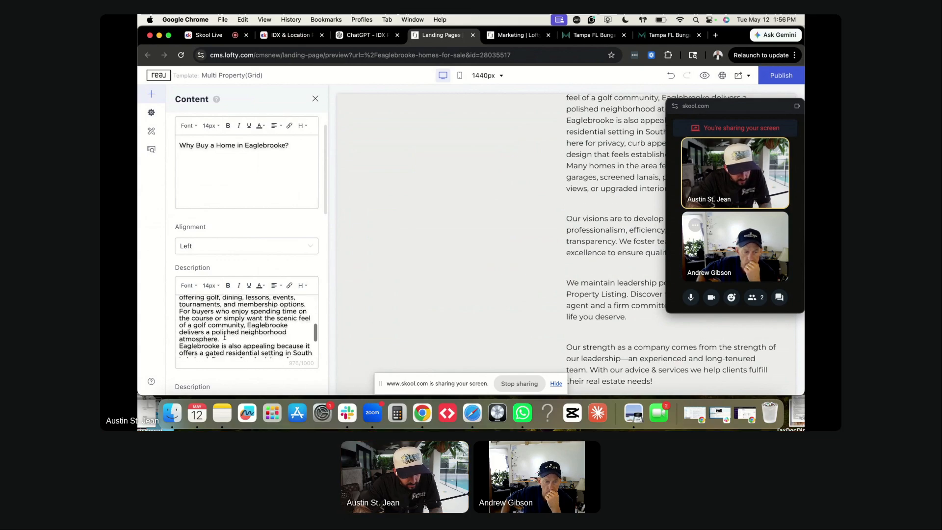
pyautogui.click(225, 337)
pyautogui.press('Return')
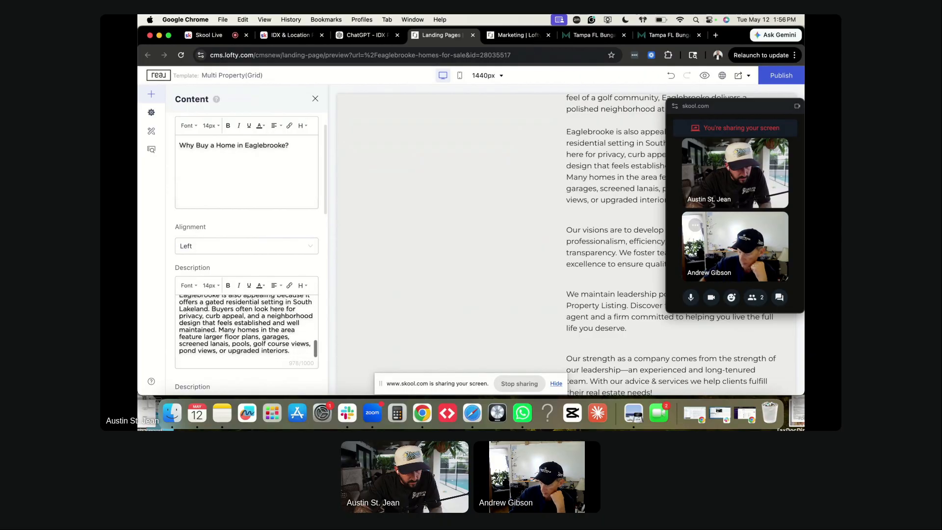
pyautogui.scroll(4, 494, 277)
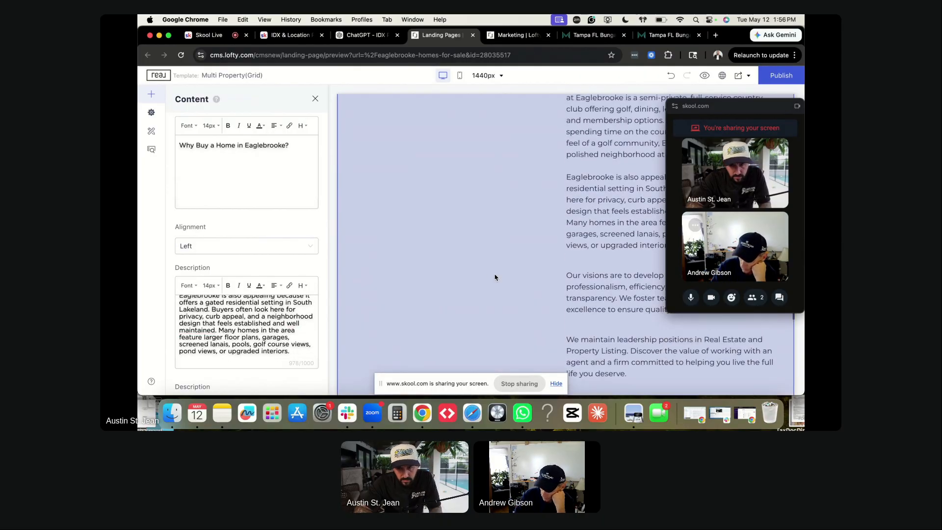
pyautogui.scroll(-8, 495, 278)
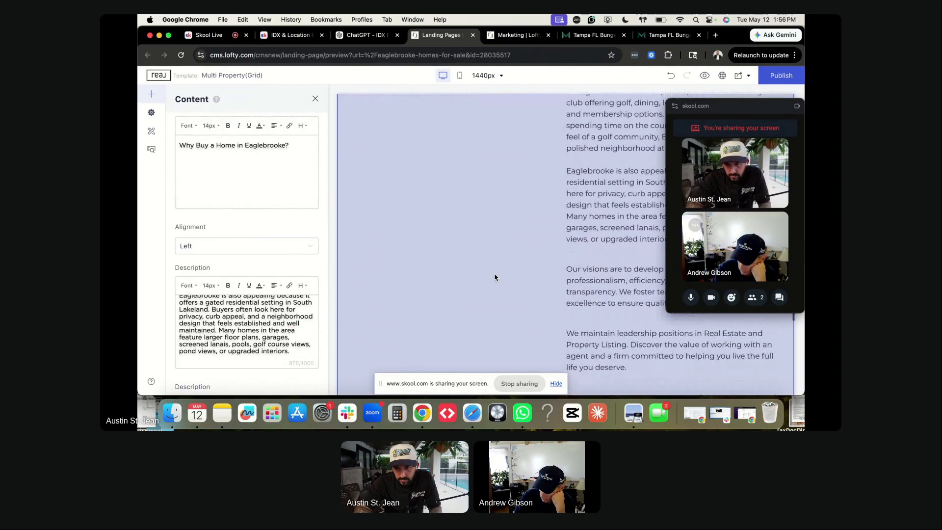
pyautogui.scroll(-2, 244, 304)
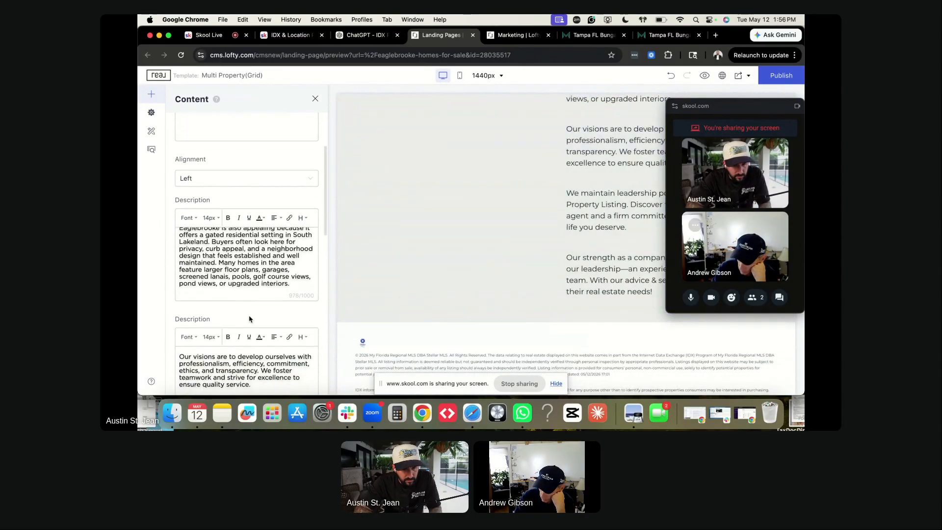
pyautogui.scroll(3, 243, 271)
pyautogui.scroll(2, 243, 270)
pyautogui.scroll(6, 243, 270)
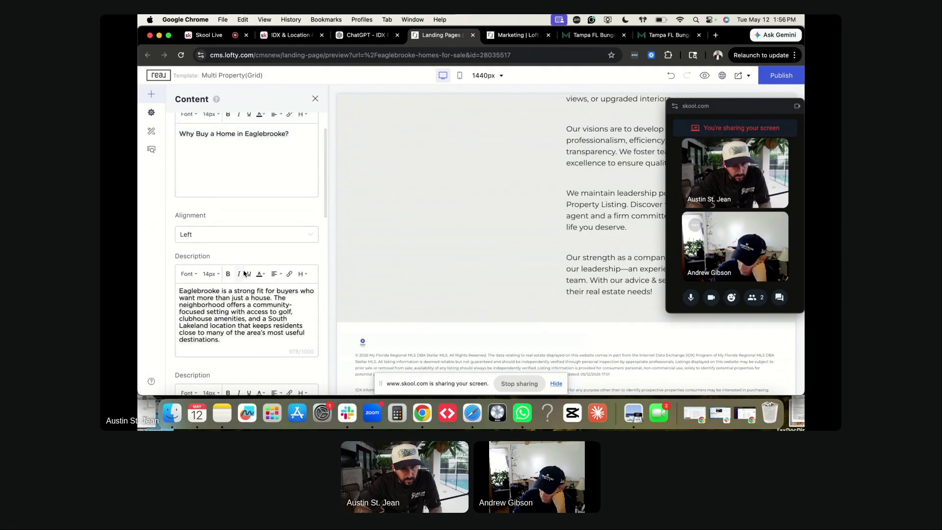
pyautogui.hotkey('ctrl', 'shift', 'Tab')
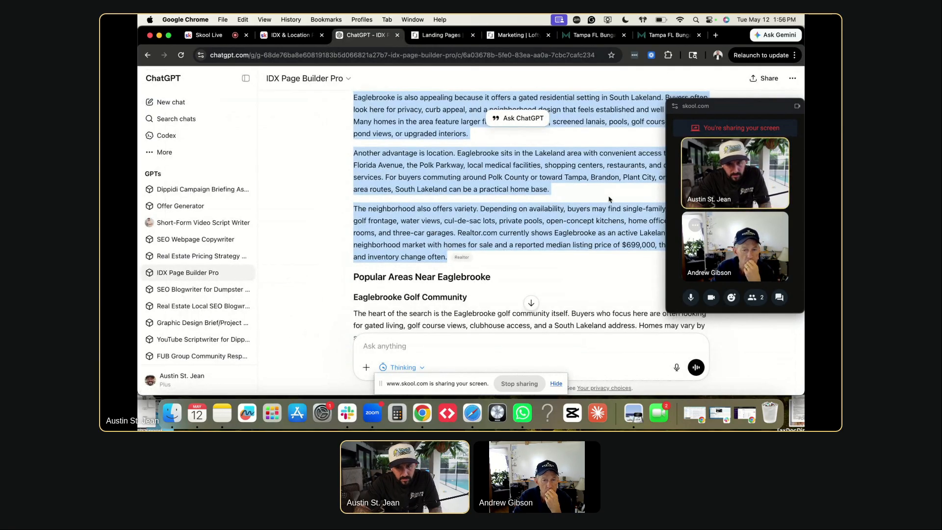
# Review the selected Eaglebrooke paragraphs in ChatGPT, then cycle tabs back to the Lofty editor.
pyautogui.moveTo(693, 124); pyautogui.dragTo(784, 190)
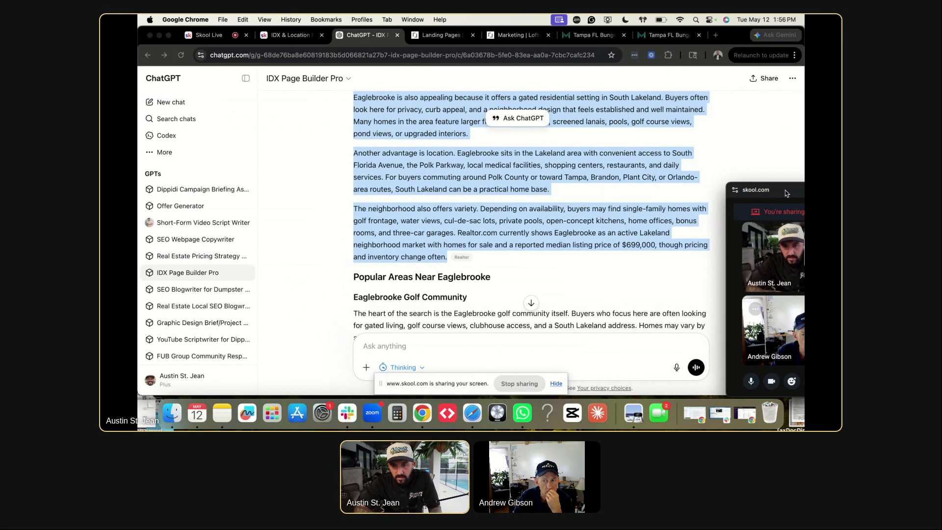
pyautogui.scroll(1, 624, 208)
pyautogui.scroll(5, 624, 207)
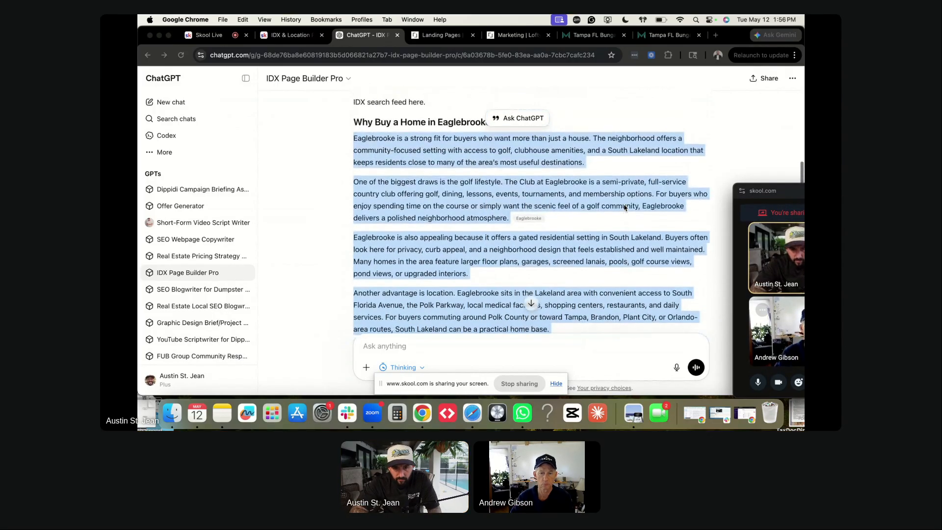
pyautogui.scroll(-3, 469, 213)
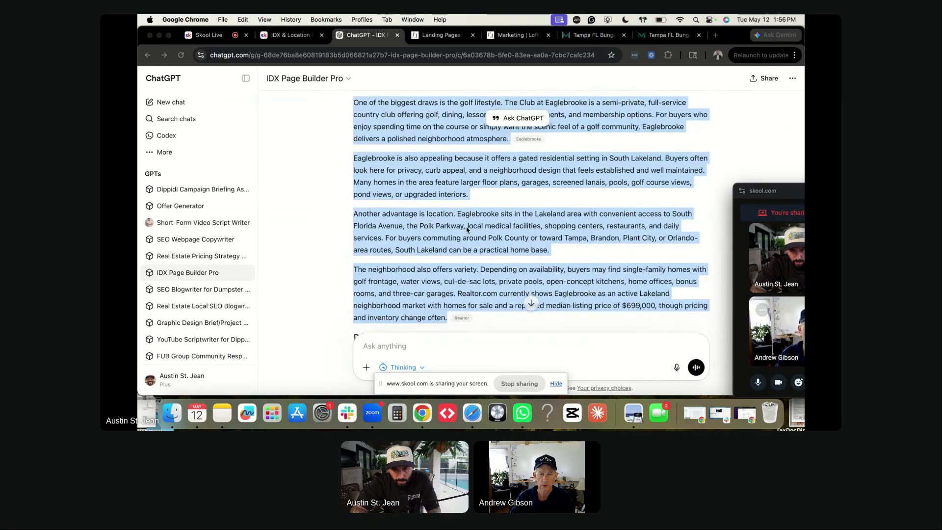
pyautogui.click(414, 223)
pyautogui.hotkey('ctrl', 'shift', 'Tab')
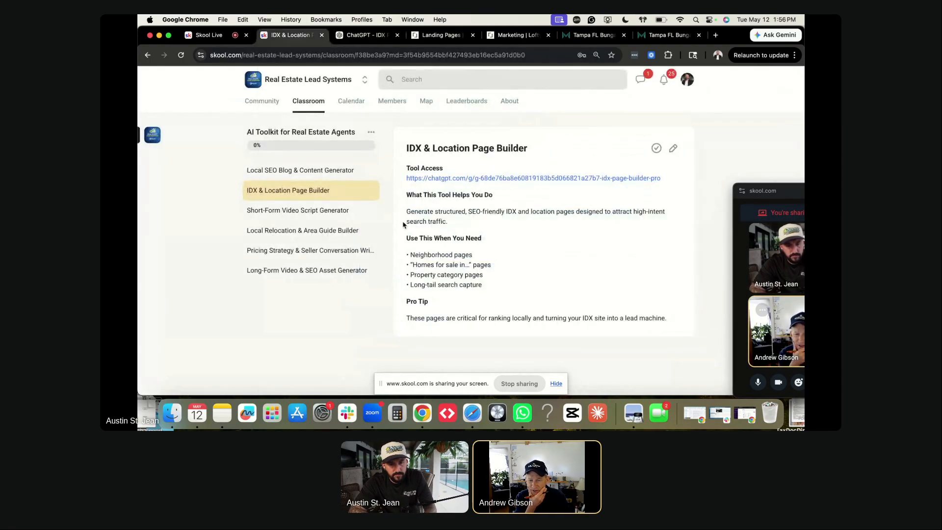
pyautogui.hotkey('ctrl', 'Tab')
pyautogui.hotkey('ctrl', 'Tab')
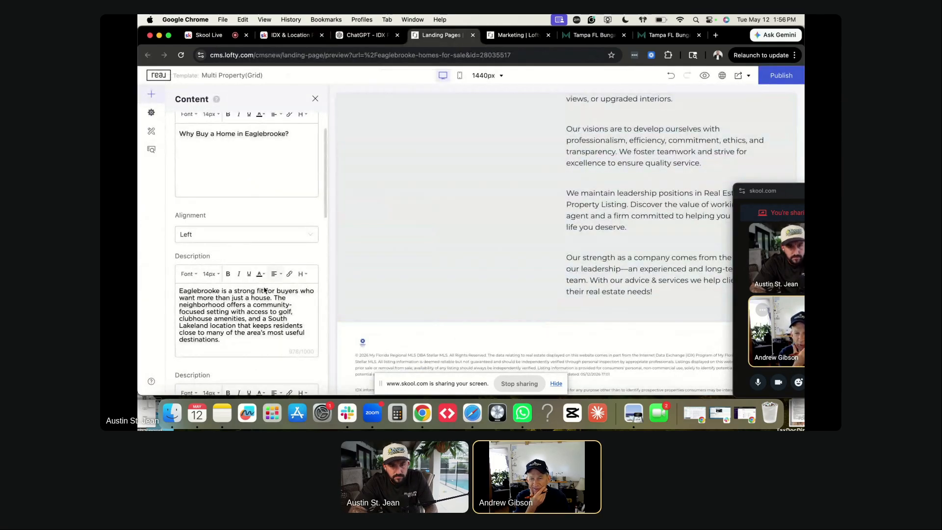
pyautogui.scroll(-10, 242, 314)
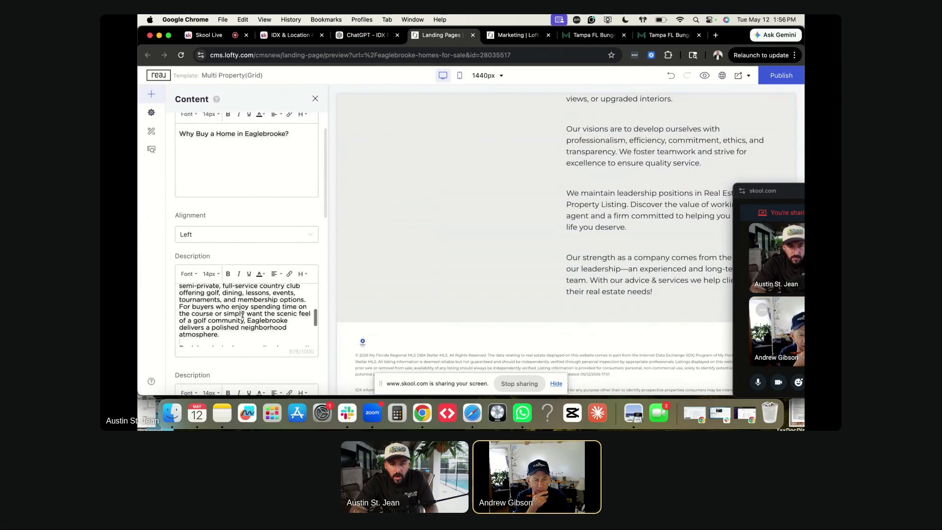
pyautogui.scroll(-3, 243, 314)
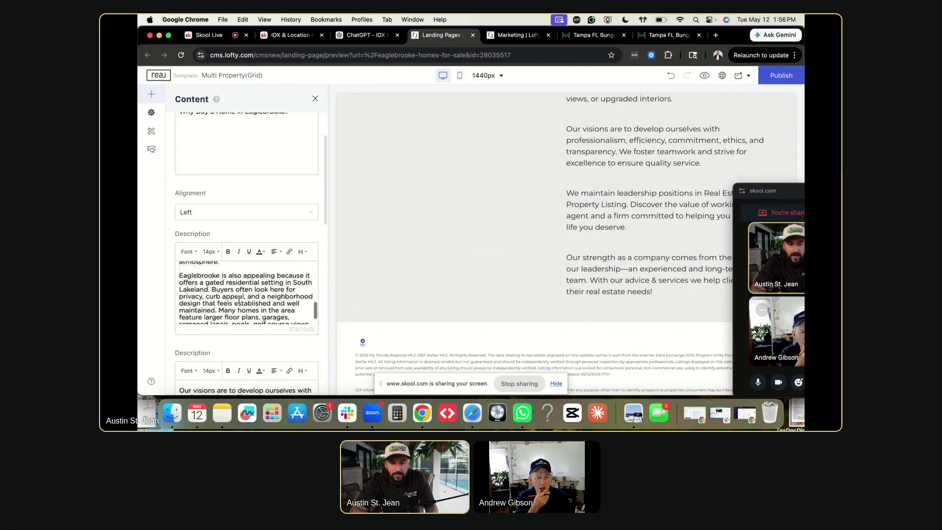
pyautogui.scroll(5, 500, 239)
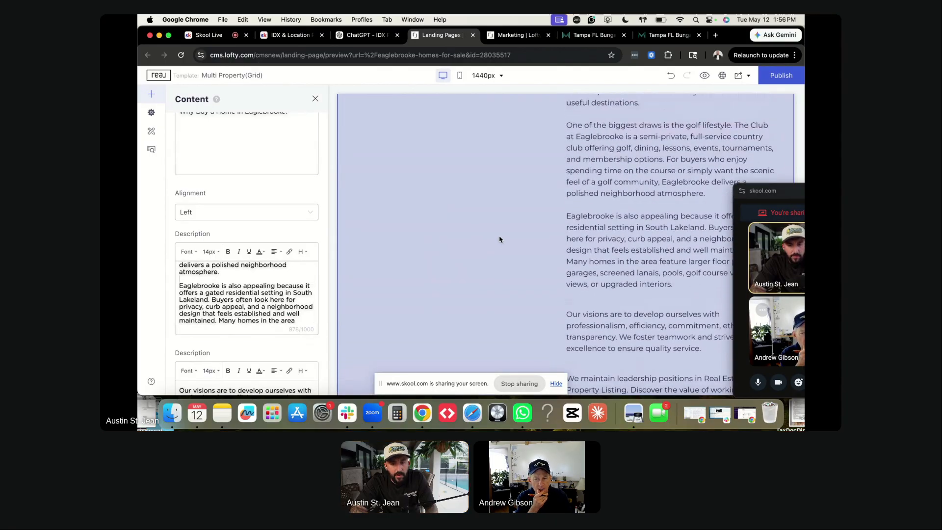
pyautogui.scroll(2, 499, 239)
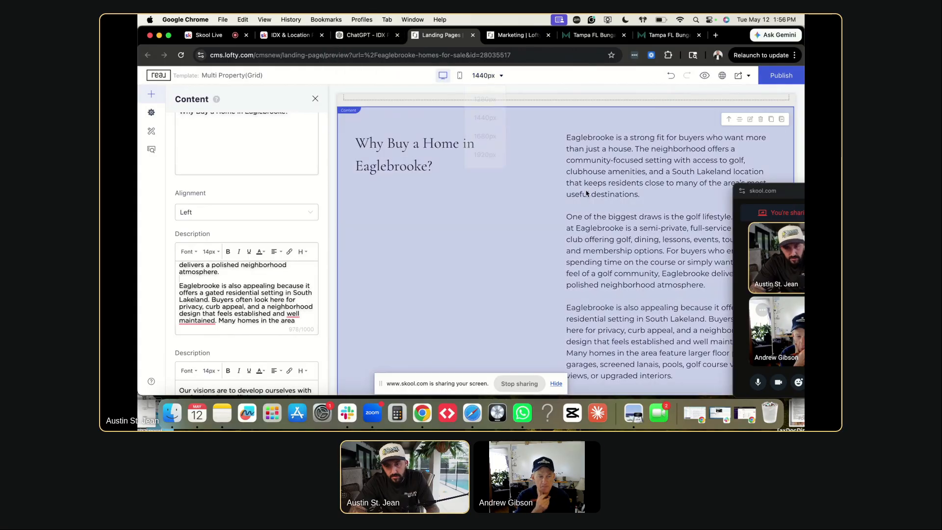
pyautogui.scroll(-3, 598, 196)
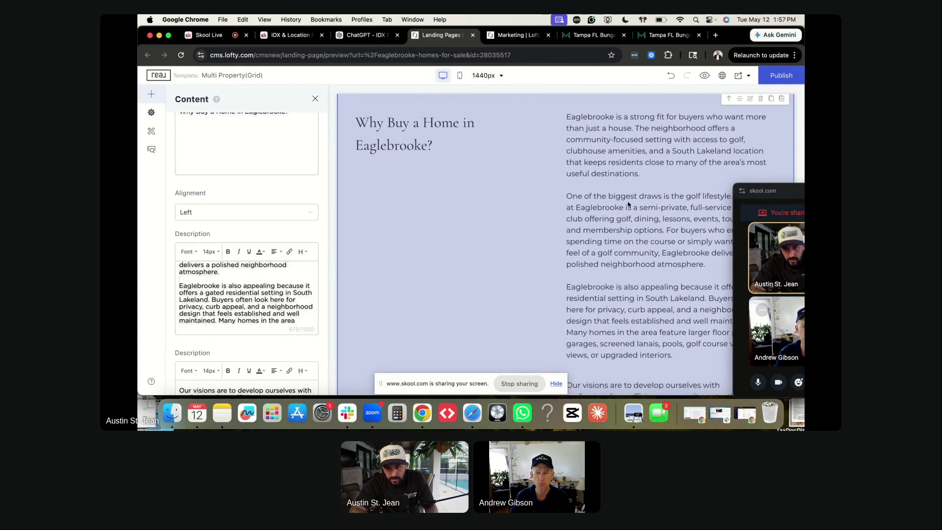
pyautogui.scroll(-10, 628, 204)
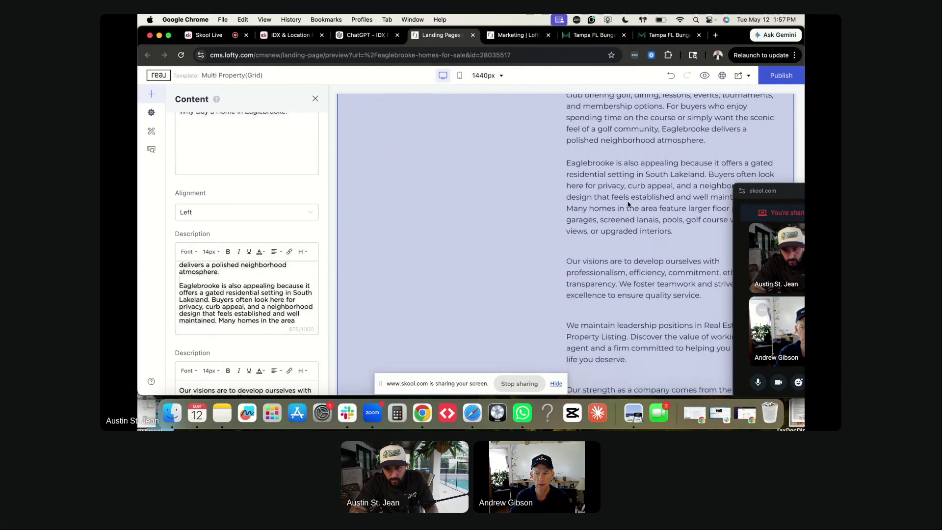
pyautogui.scroll(-3, 627, 204)
pyautogui.moveTo(750, 193); pyautogui.dragTo(746, 277)
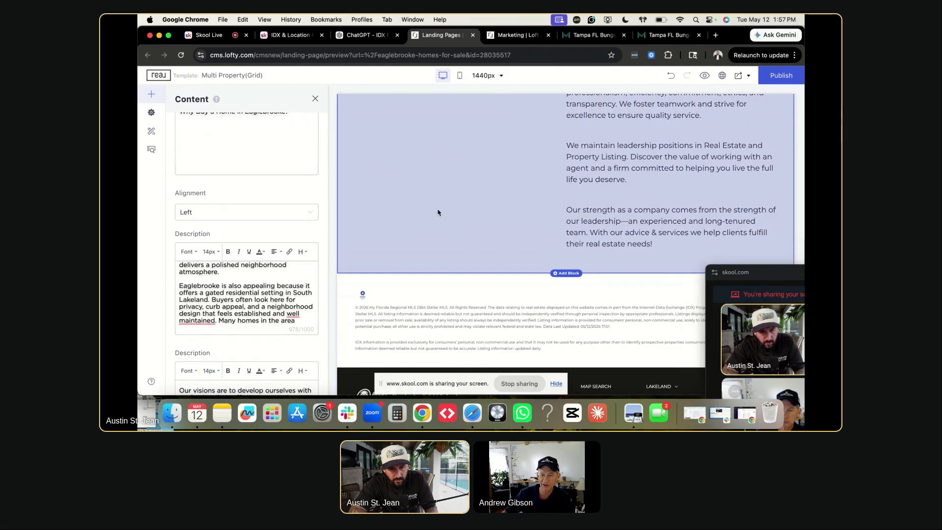
# Search the ChatGPT chat for 'our str', then clear Lofty's first description field.
pyautogui.hotkey('ctrl', 'shift', 'Tab')
pyautogui.press('super+f')
pyautogui.write('our strength')
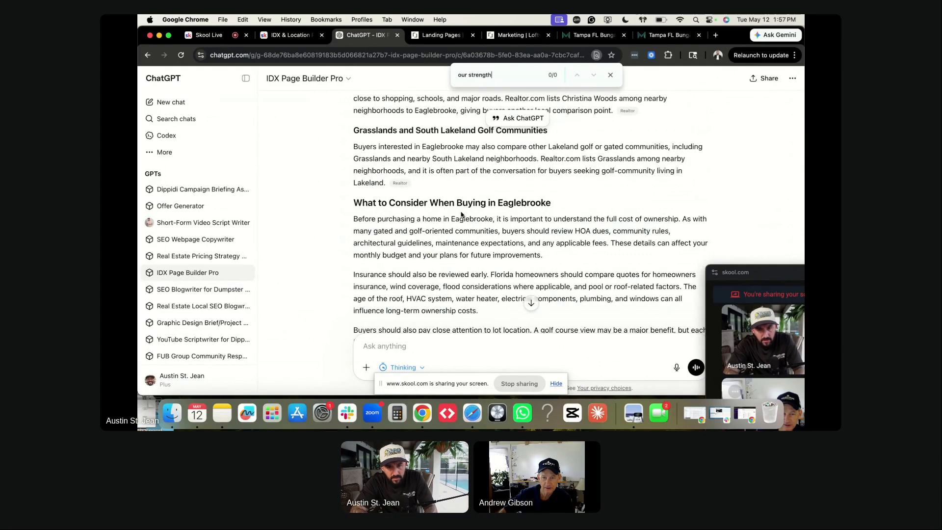
pyautogui.scroll(10, 461, 215)
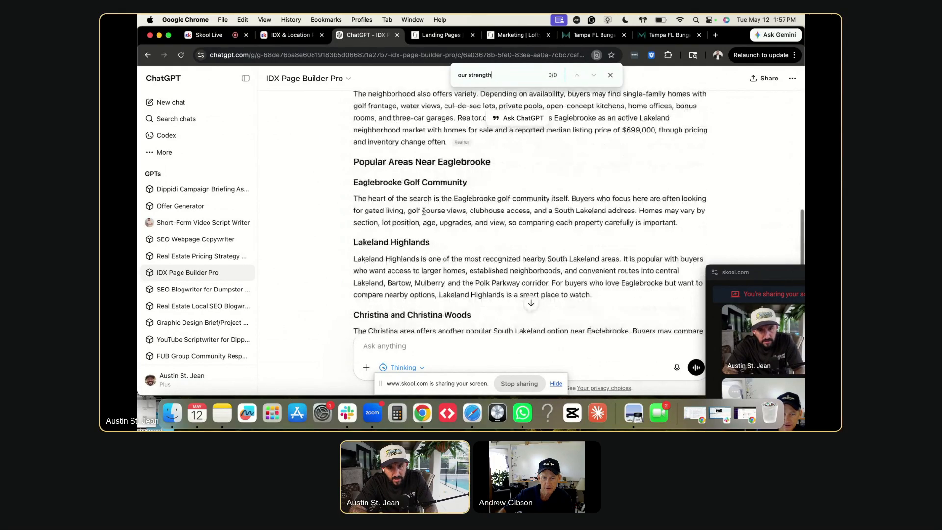
pyautogui.scroll(3, 424, 214)
pyautogui.hotkey('ctrl', 'Tab')
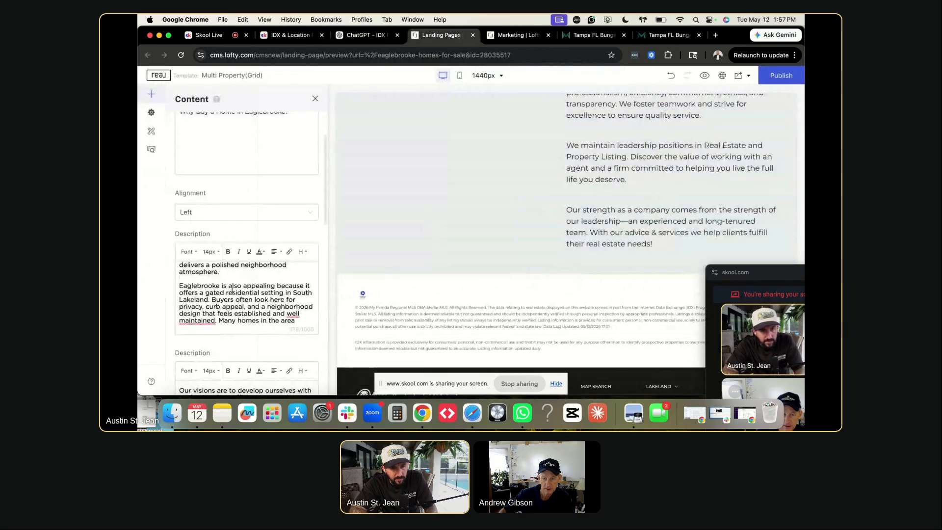
pyautogui.press('super+a')
pyautogui.press('BackSpace')
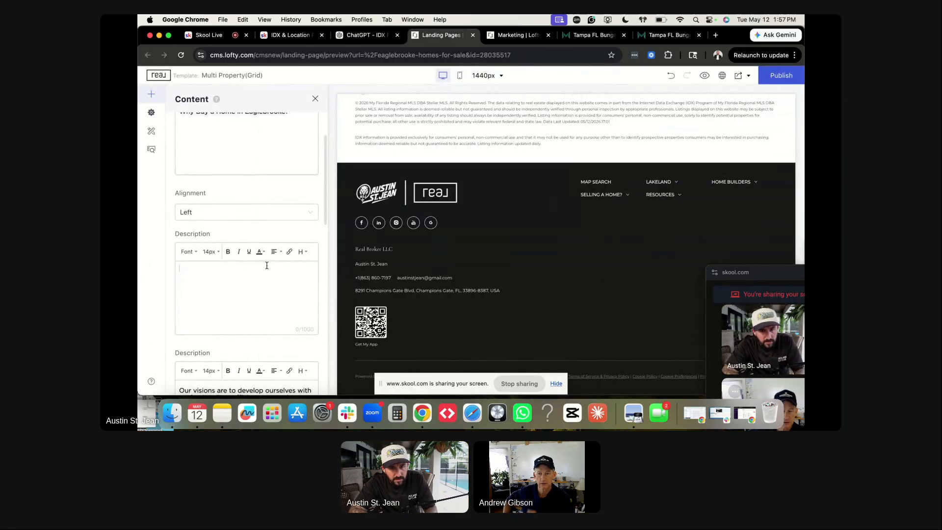
# Select the ChatGPT paragraphs starting 'Eaglebrooke is a strong fit' and return to the editor.
pyautogui.hotkey('ctrl', 'shift', 'Tab')
pyautogui.scroll(-6, 430, 274)
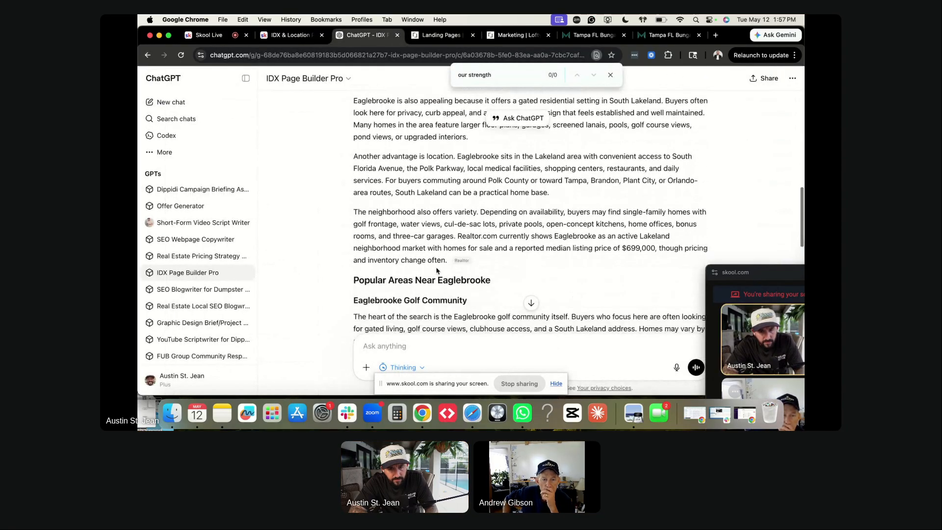
pyautogui.moveTo(440, 260); pyautogui.dragTo(352, 144)
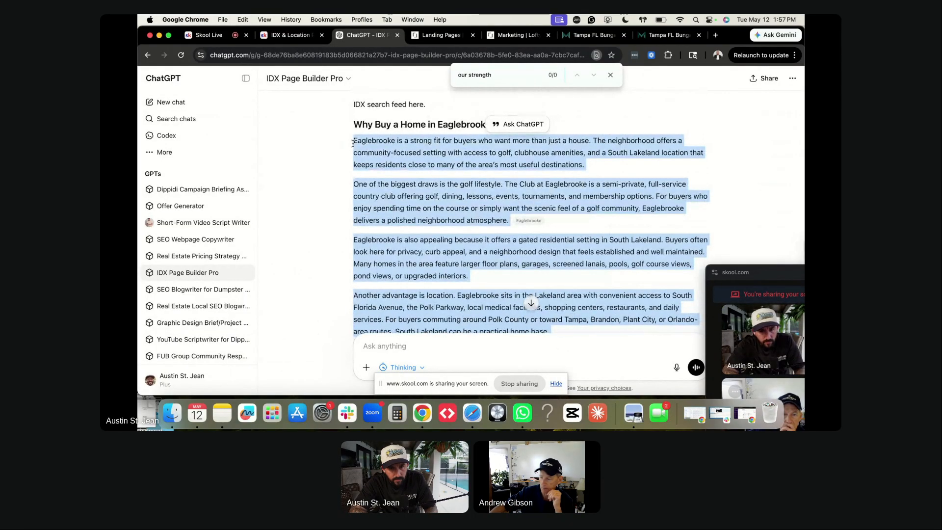
pyautogui.hotkey('ctrl', 'Tab')
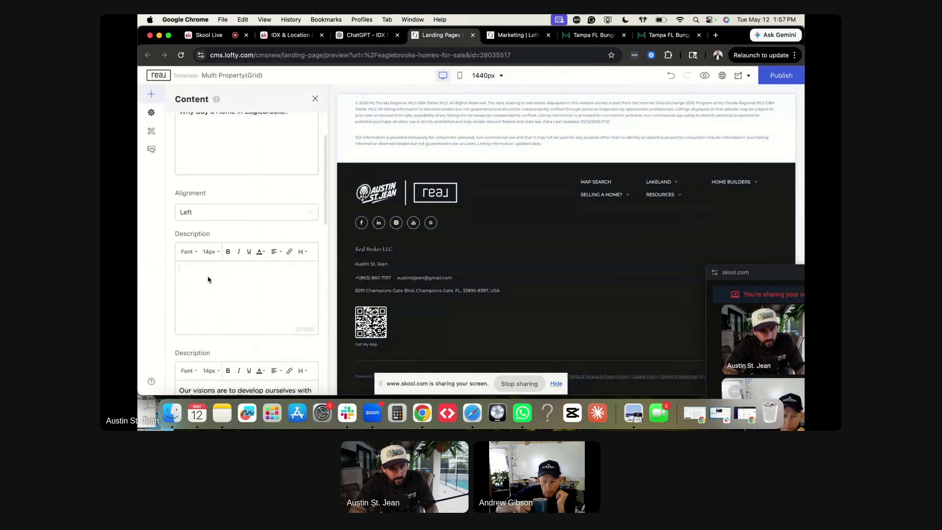
# Paste the Eaglebrooke paragraphs into the empty description and add a blank line after 'atmosphere.'.
pyautogui.click(199, 270)
pyautogui.press('super+v')
pyautogui.scroll(-1, 232, 287)
pyautogui.scroll(3, 259, 297)
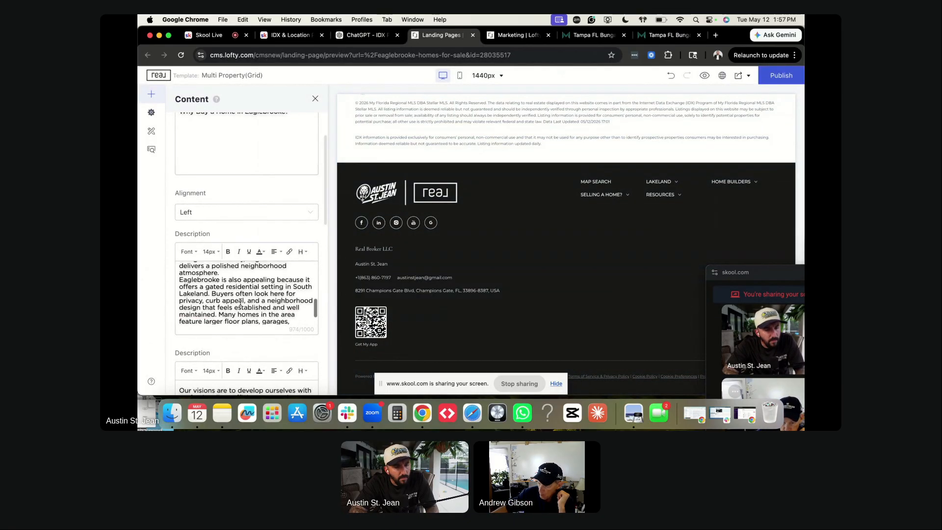
pyautogui.click(231, 294)
pyautogui.press('Return')
pyautogui.scroll(3, 231, 293)
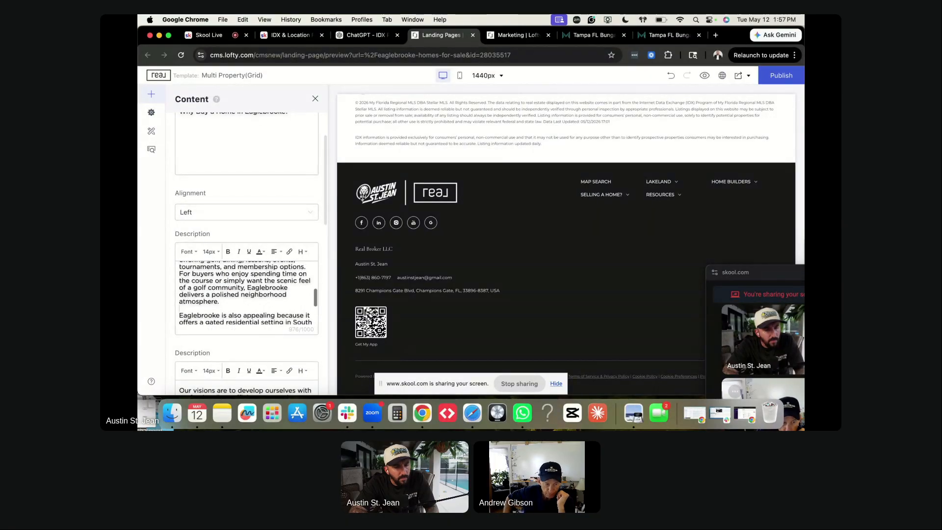
pyautogui.scroll(2, 246, 293)
pyautogui.scroll(-5, 247, 293)
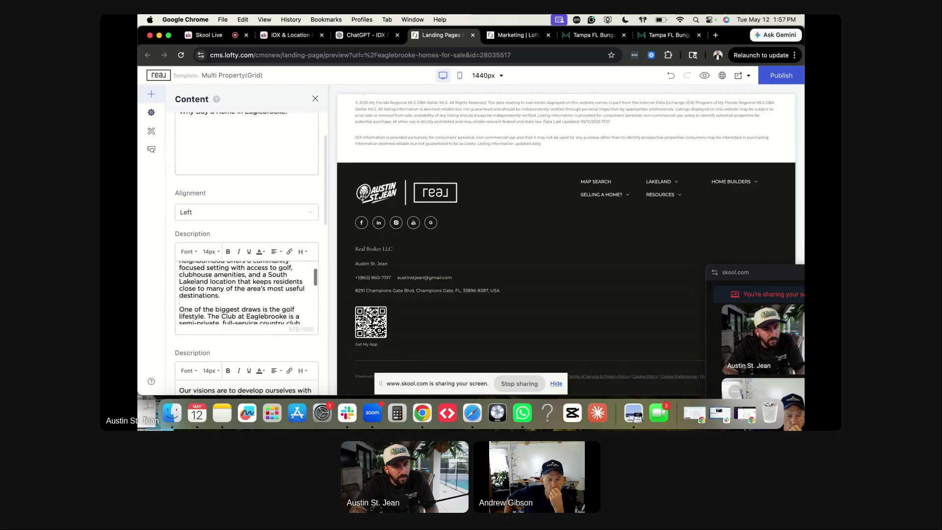
pyautogui.scroll(-2, 246, 292)
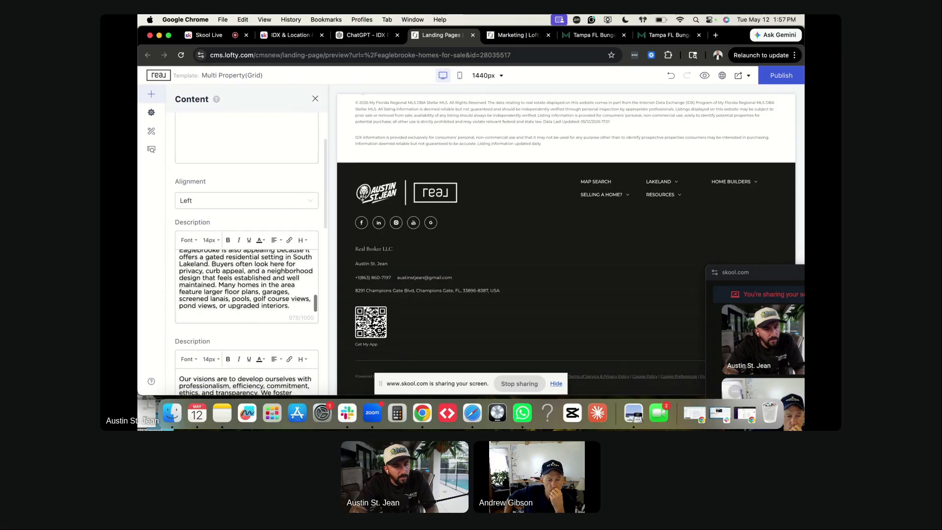
pyautogui.hotkey('ctrl', 'shift', 'Tab')
# Reselect only the first three Eaglebrooke paragraphs in ChatGPT, then return to Landing Pages.
pyautogui.scroll(-10, 457, 274)
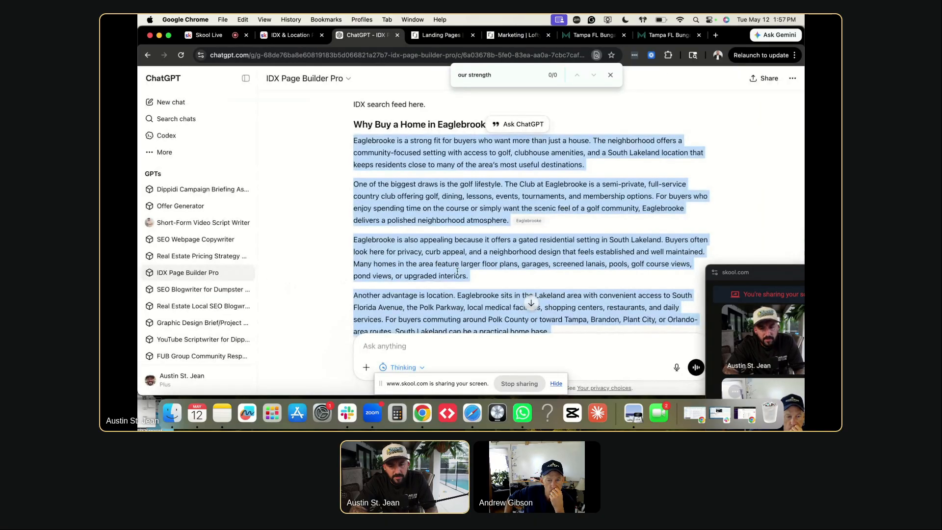
pyautogui.scroll(4, 457, 275)
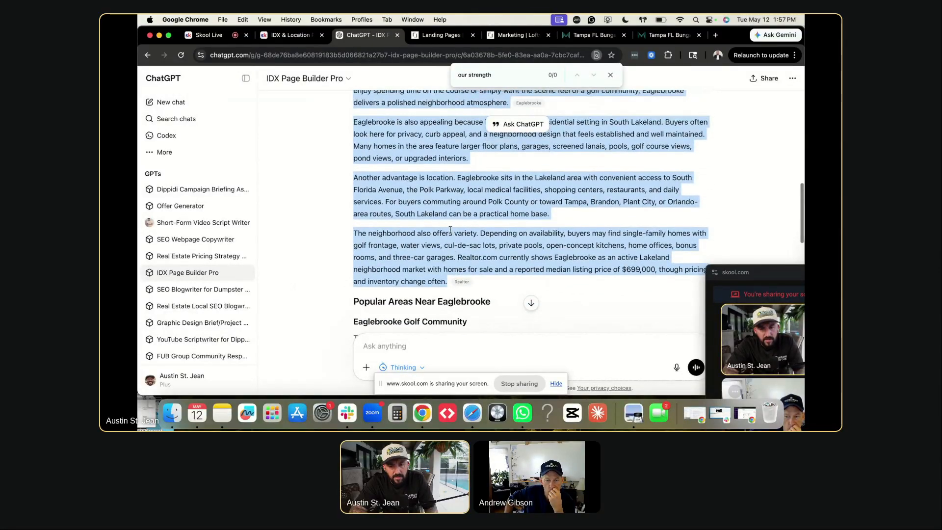
pyautogui.scroll(1, 448, 211)
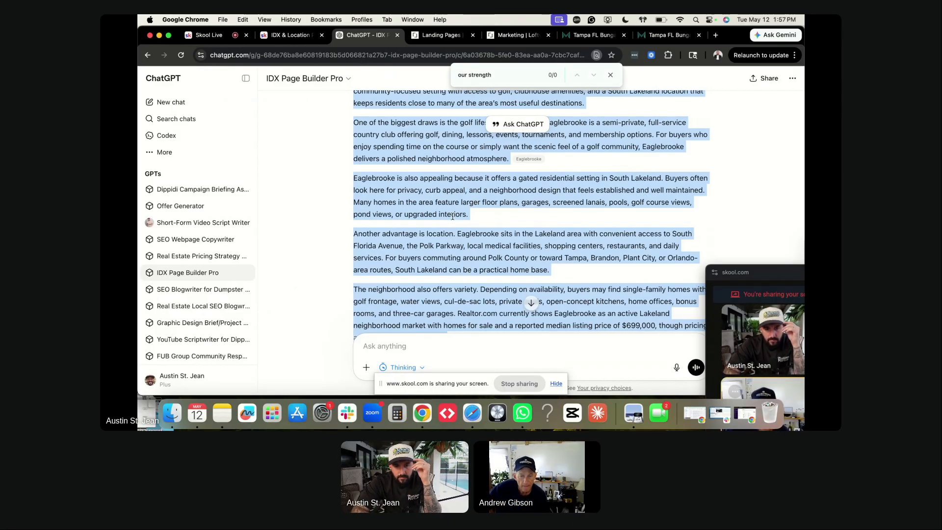
pyautogui.click(467, 214)
pyautogui.moveTo(387, 187); pyautogui.dragTo(354, 146)
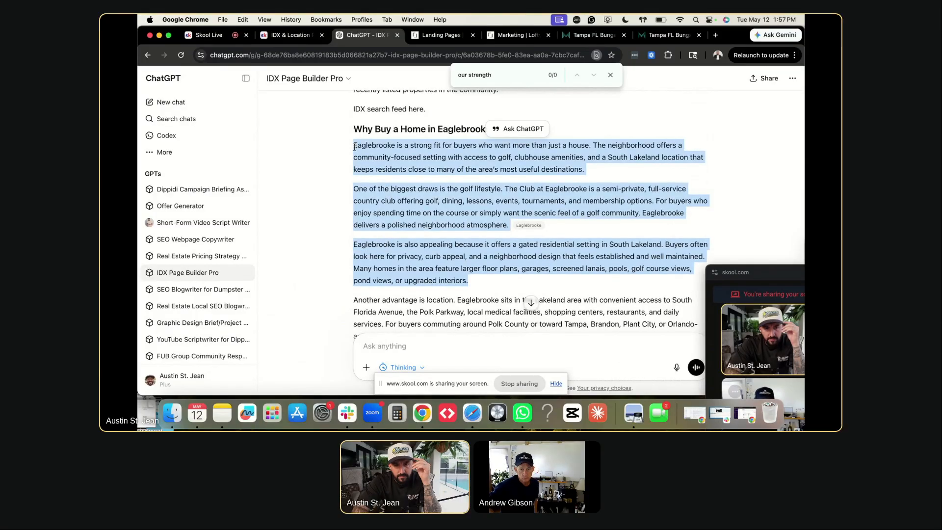
pyautogui.click(431, 38)
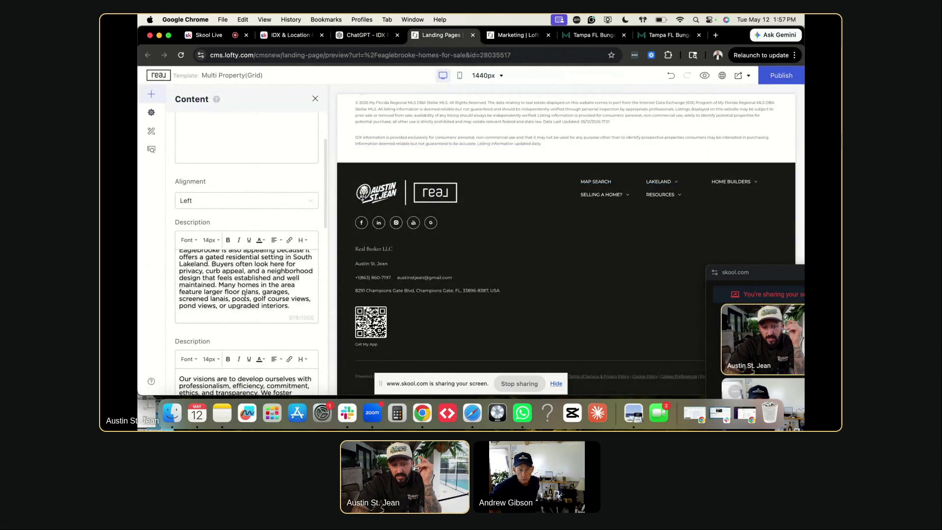
# Scroll through the preview and Content panel to review the Eaglebrooke text now on the page.
pyautogui.scroll(-3, 245, 297)
pyautogui.scroll(5, 343, 227)
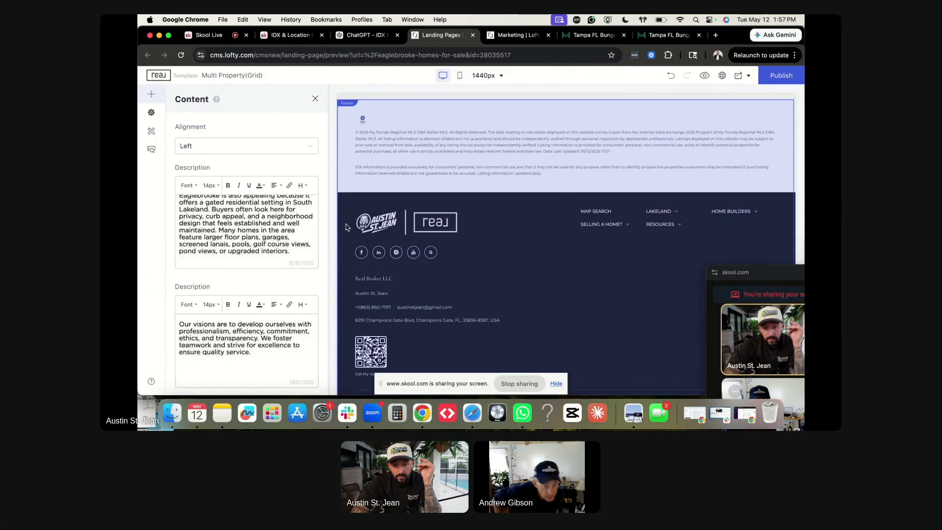
pyautogui.scroll(-4, 248, 267)
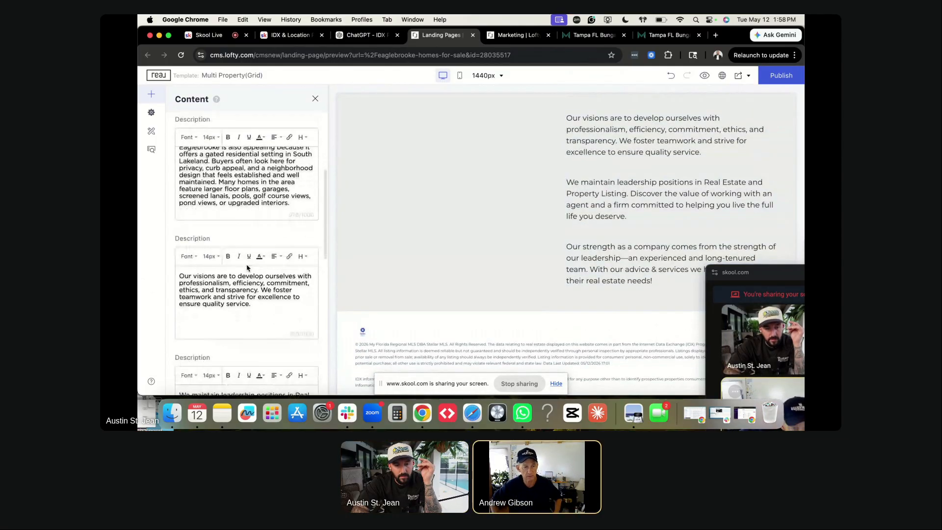
pyautogui.scroll(3, 248, 267)
pyautogui.scroll(1, 537, 210)
pyautogui.scroll(5, 537, 210)
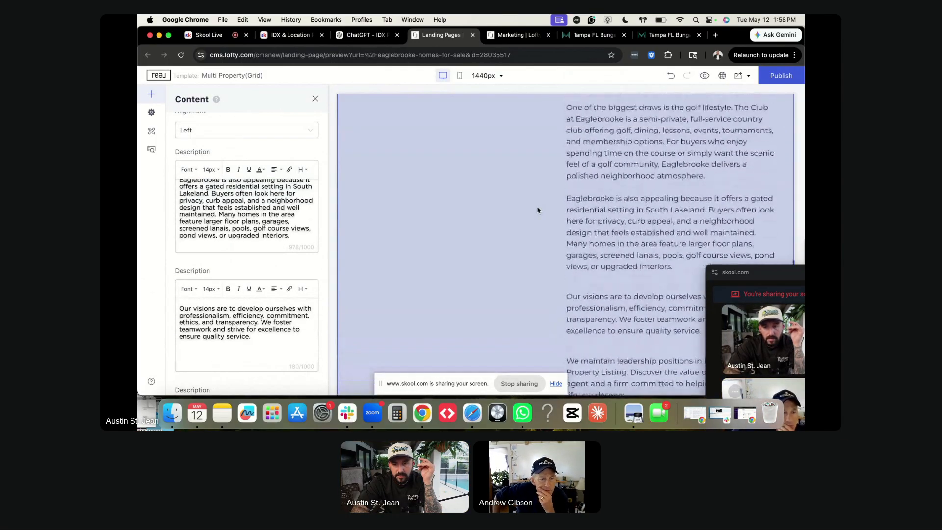
pyautogui.scroll(-5, 537, 210)
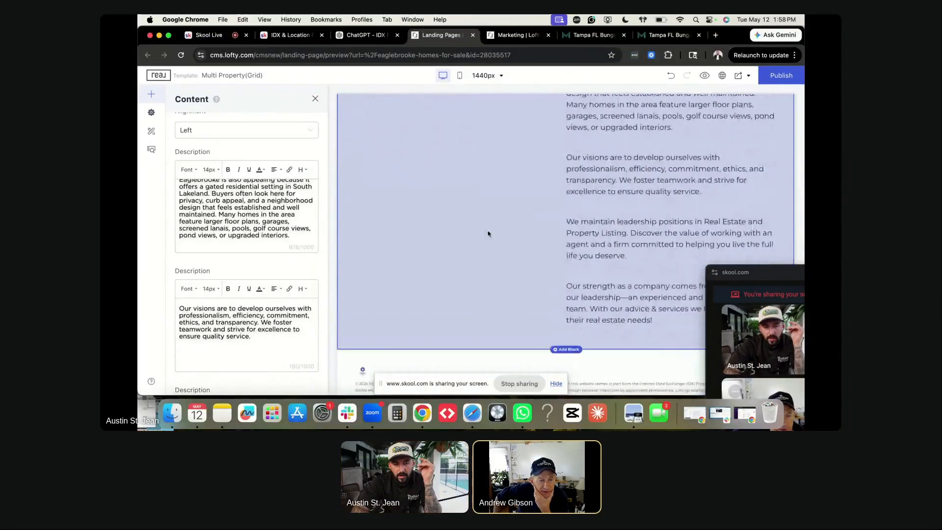
pyautogui.scroll(-2, 205, 342)
pyautogui.scroll(1, 201, 329)
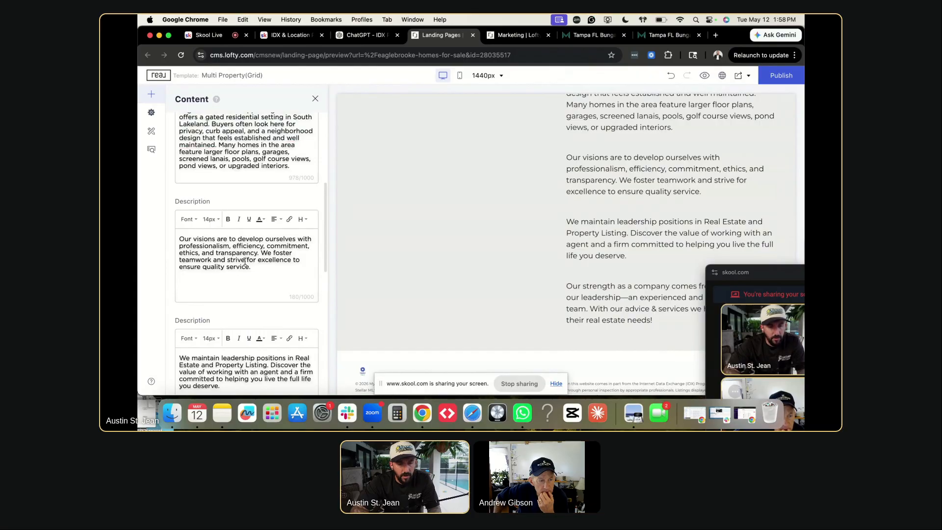
pyautogui.scroll(-8, 245, 262)
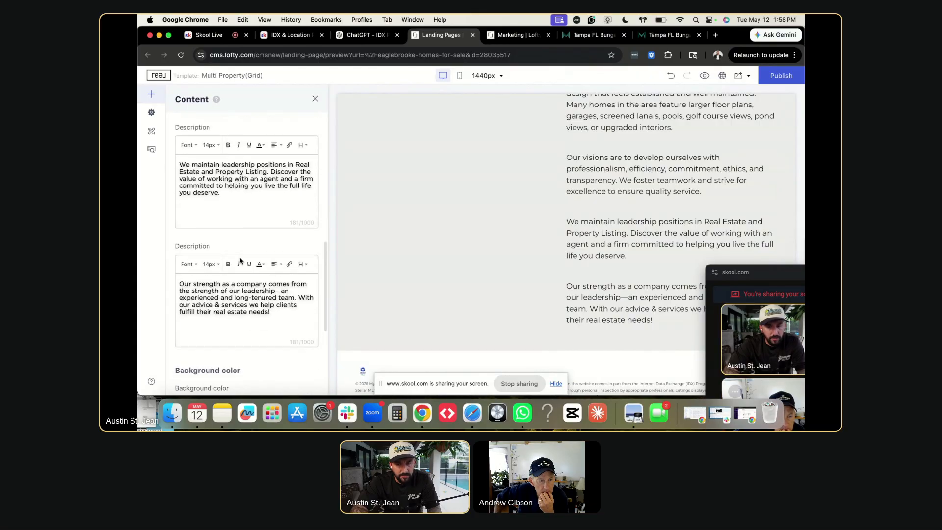
pyautogui.scroll(4, 429, 227)
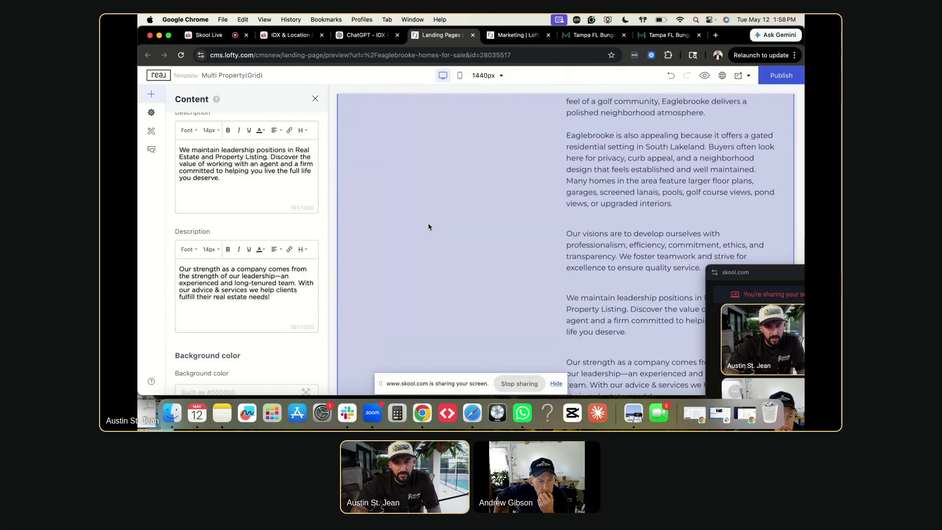
pyautogui.scroll(5, 478, 237)
pyautogui.scroll(-3, 479, 235)
pyautogui.scroll(-3, 639, 212)
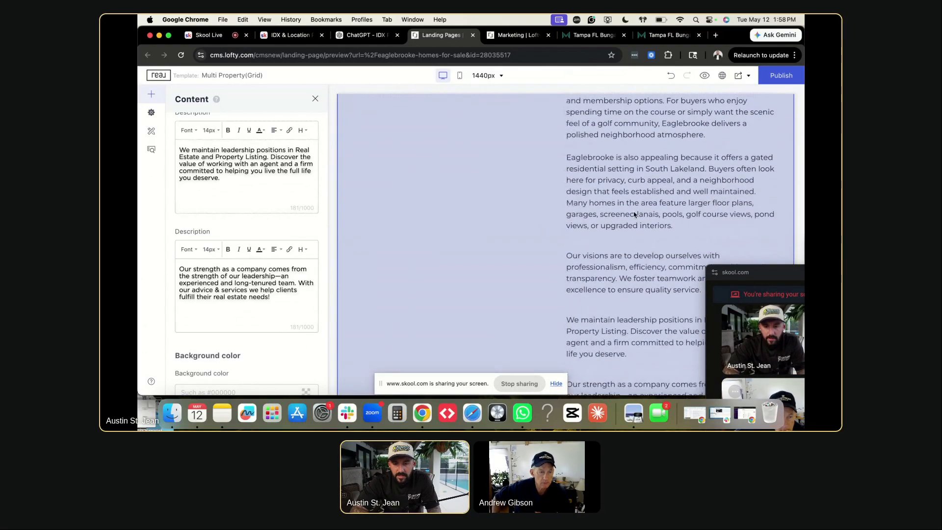
pyautogui.scroll(5, 245, 275)
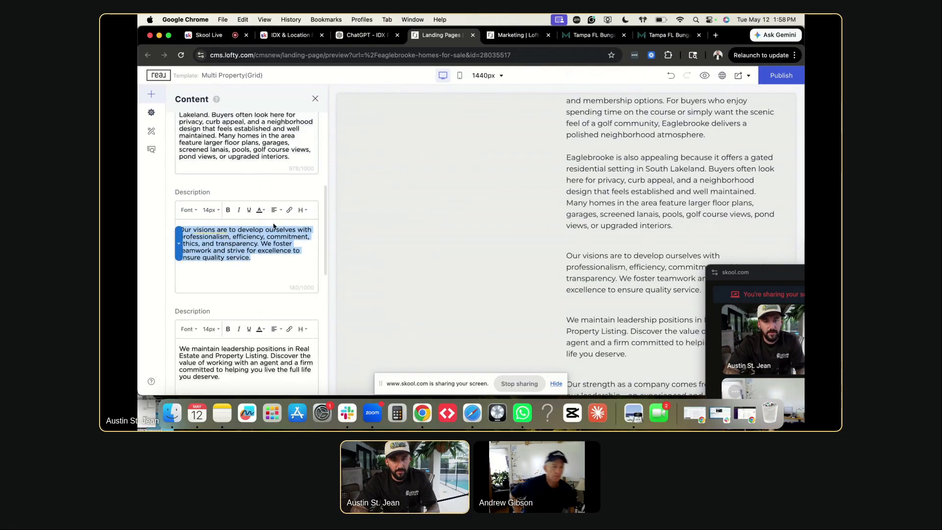
# In ChatGPT, select the location and neighborhood-variety paragraphs after the gated-setting one.
pyautogui.hotkey('ctrl', 'shift', 'Tab')
pyautogui.scroll(-5, 384, 168)
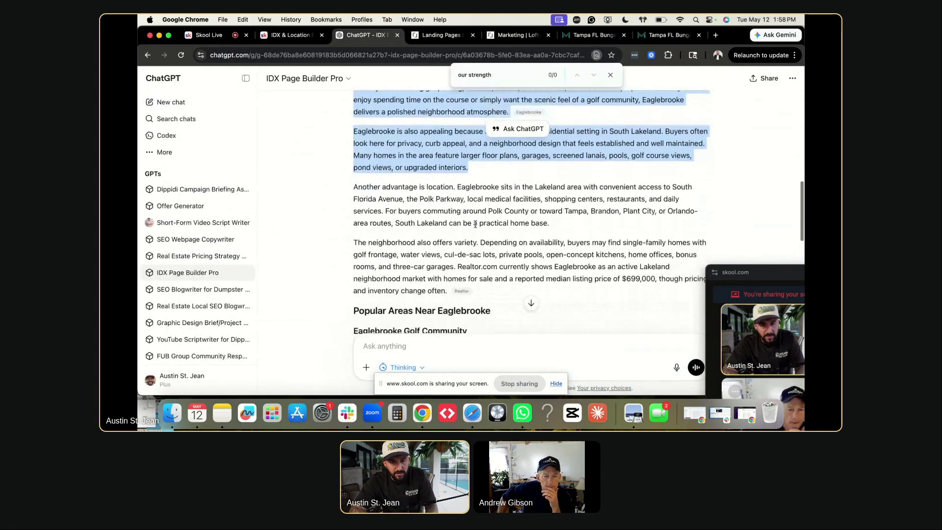
pyautogui.moveTo(353, 168); pyautogui.dragTo(447, 270)
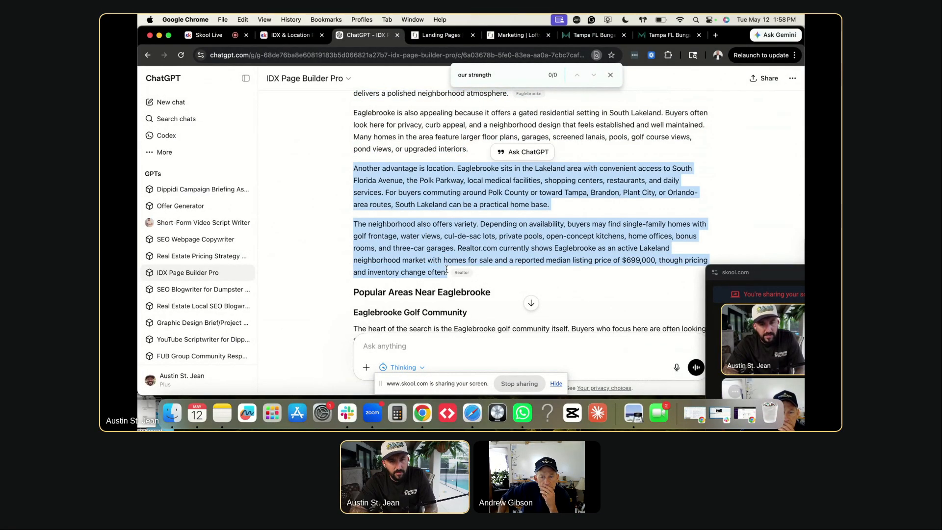
# Paste the location and neighborhood-variety paragraphs over the 'Our visions' description, separated by a blank line.
pyautogui.hotkey('ctrl', 'shift', 'Tab')
pyautogui.hotkey('ctrl', 'Tab')
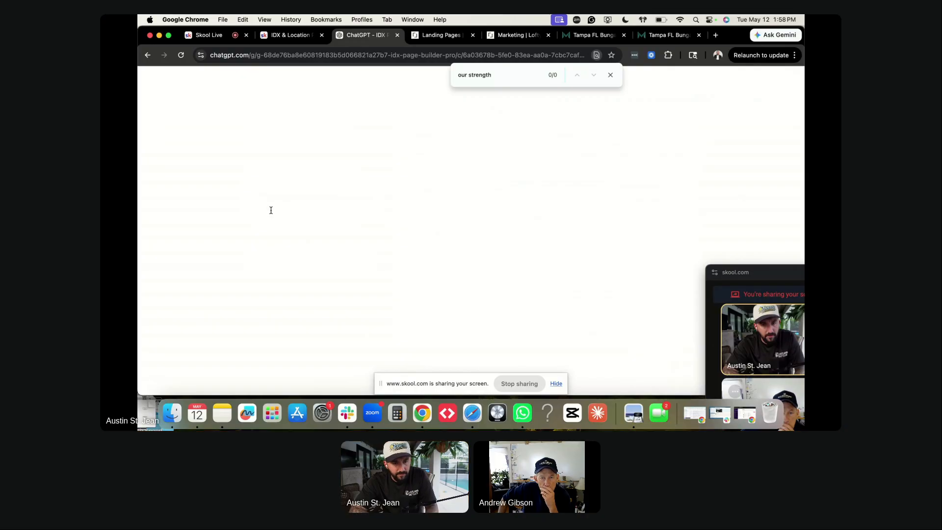
pyautogui.hotkey('ctrl', 'Tab')
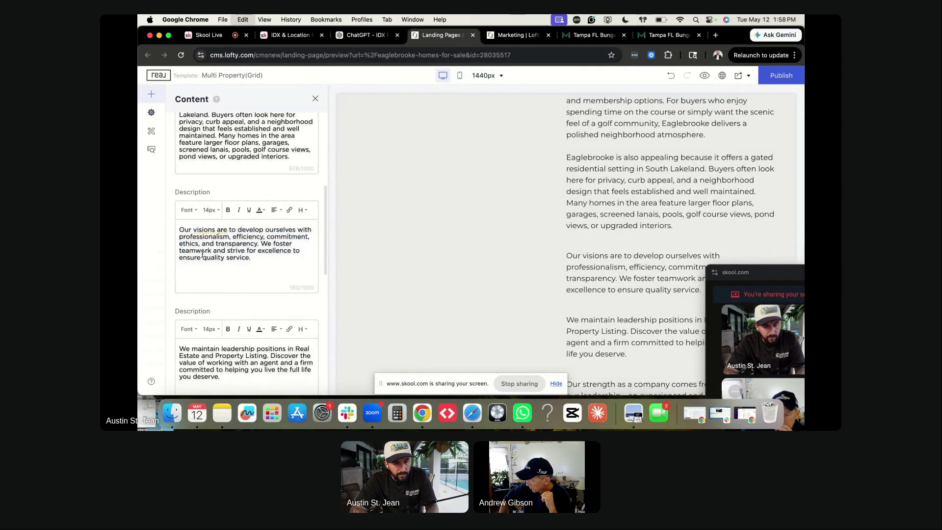
pyautogui.press('super+v')
pyautogui.scroll(5, 202, 250)
pyautogui.scroll(1, 202, 247)
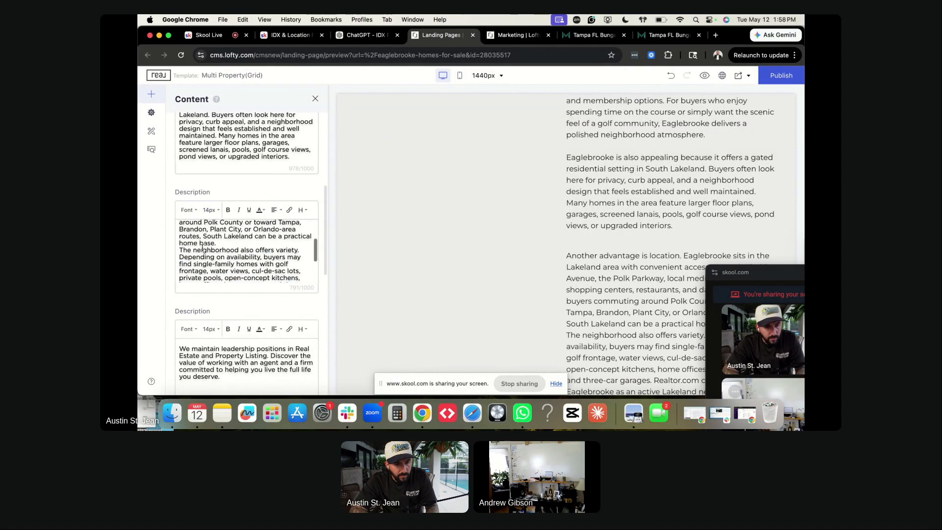
pyautogui.click(219, 244)
pyautogui.press('Return')
# Clear the 'We maintain leadership' and 'Our strength' descriptions.
pyautogui.scroll(-5, 223, 255)
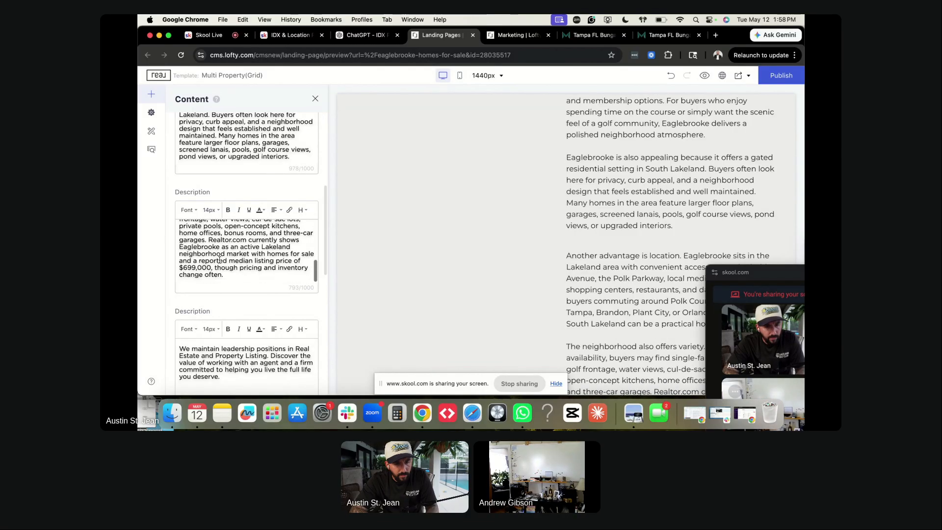
pyautogui.scroll(-3, 553, 201)
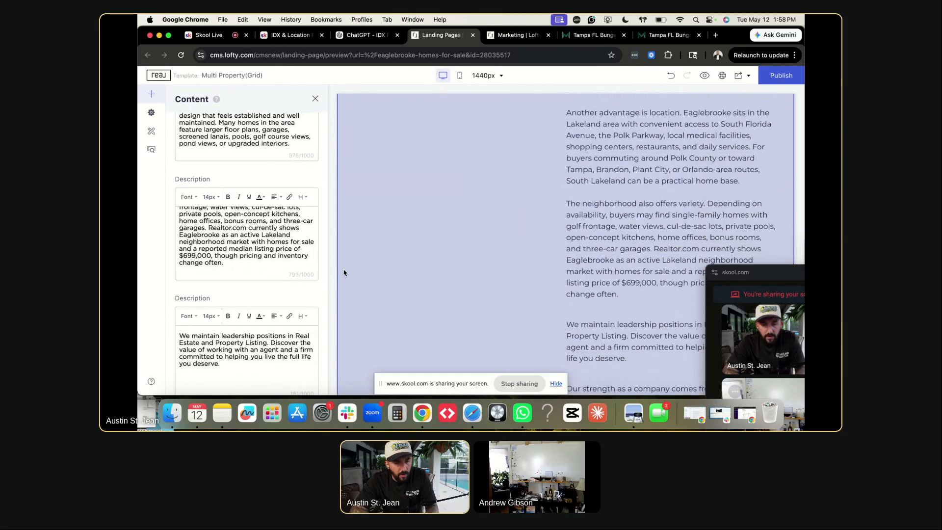
pyautogui.scroll(-2, 292, 291)
pyautogui.scroll(-1, 292, 292)
pyautogui.tripleClick(246, 287)
pyautogui.press('BackSpace')
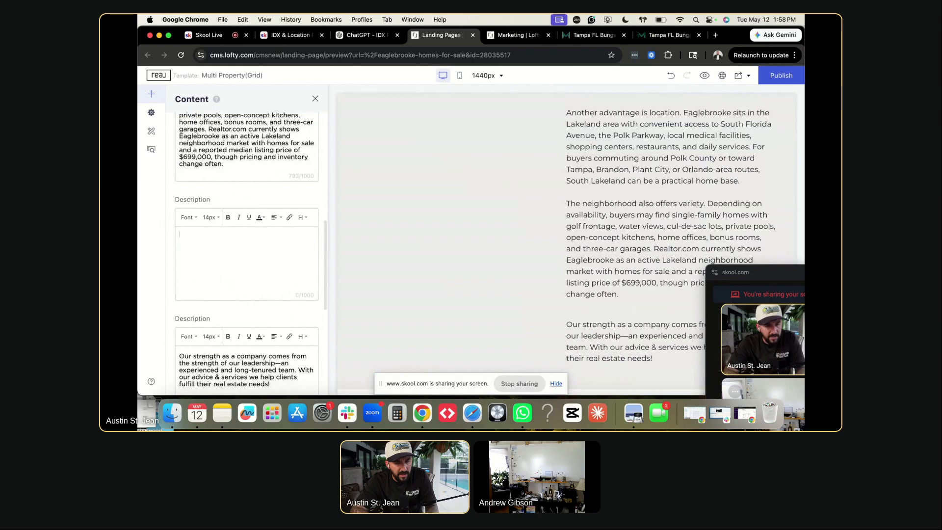
pyautogui.scroll(-1, 216, 286)
pyautogui.scroll(-1, 216, 286)
pyautogui.tripleClick(219, 294)
pyautogui.press('BackSpace')
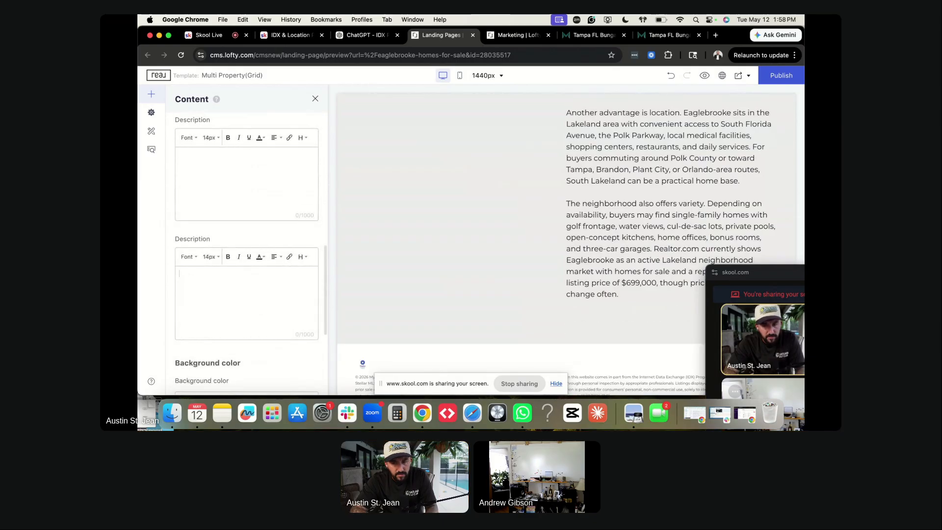
pyautogui.scroll(10, 417, 243)
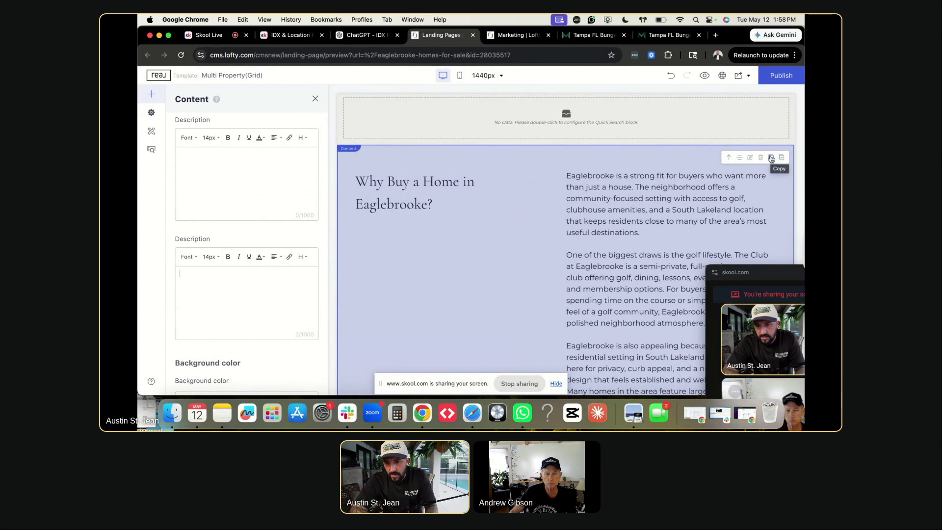
# Copy the 'Why Buy a Home in Eaglebrooke?' block and paste a second copy below it.
pyautogui.scroll(-5, 617, 191)
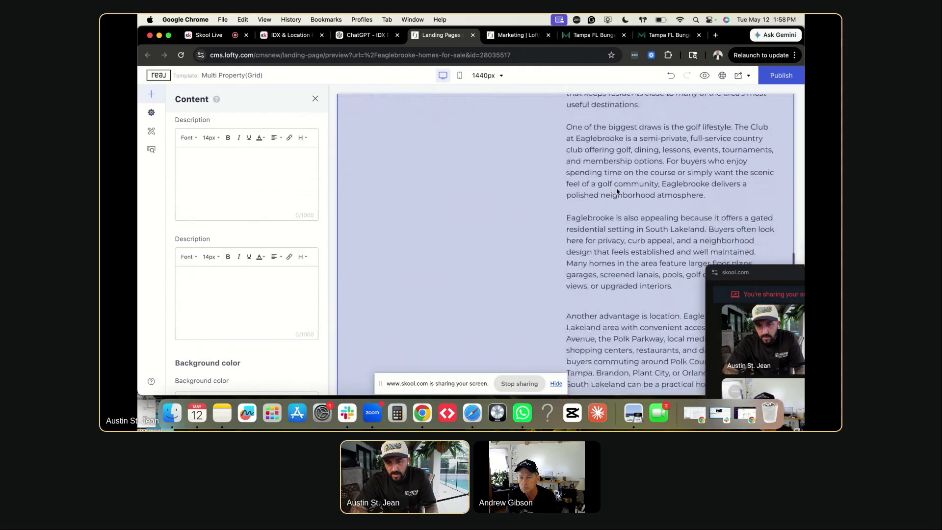
pyautogui.scroll(-3, 617, 191)
pyautogui.moveTo(780, 276); pyautogui.dragTo(713, 356)
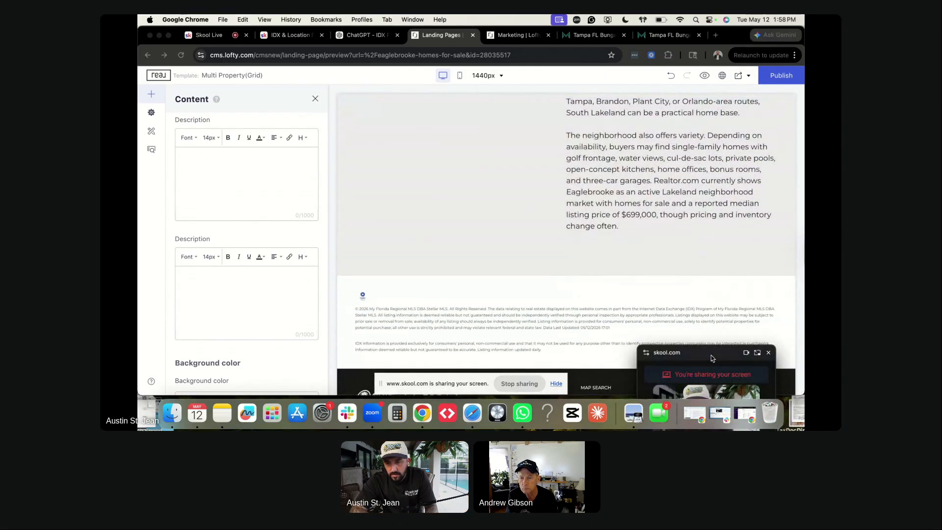
pyautogui.click(753, 235)
pyautogui.scroll(10, 751, 221)
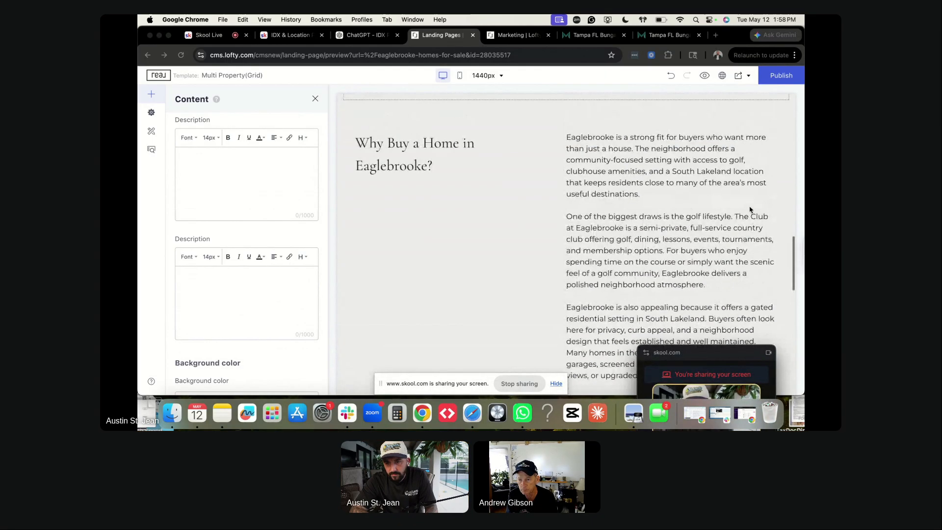
pyautogui.click(783, 164)
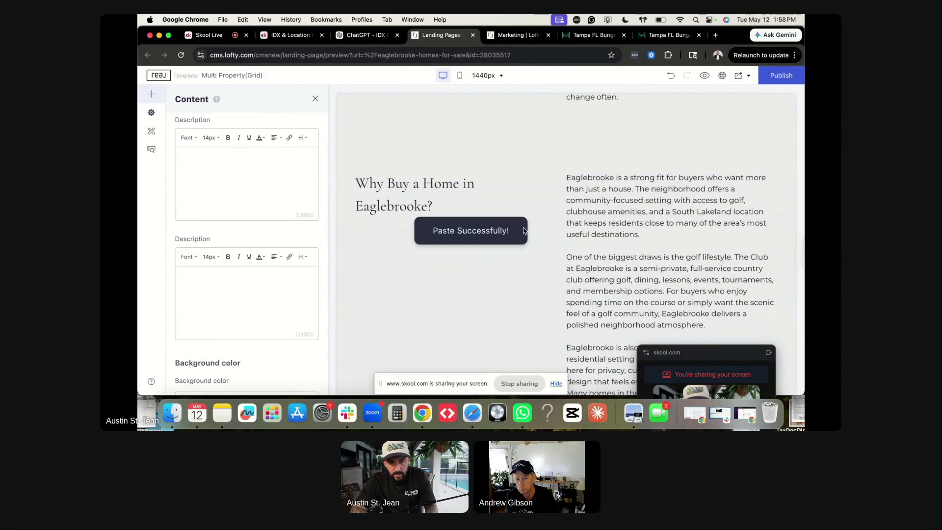
# Check the duplicated section, then go back to ChatGPT's Popular Areas Near Eaglebrooke copy.
pyautogui.scroll(-10, 558, 287)
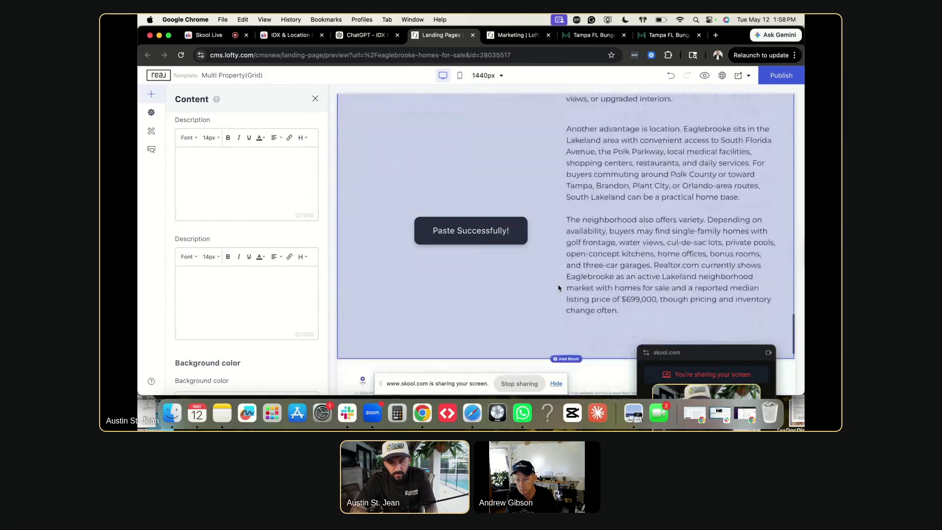
pyautogui.scroll(6, 558, 288)
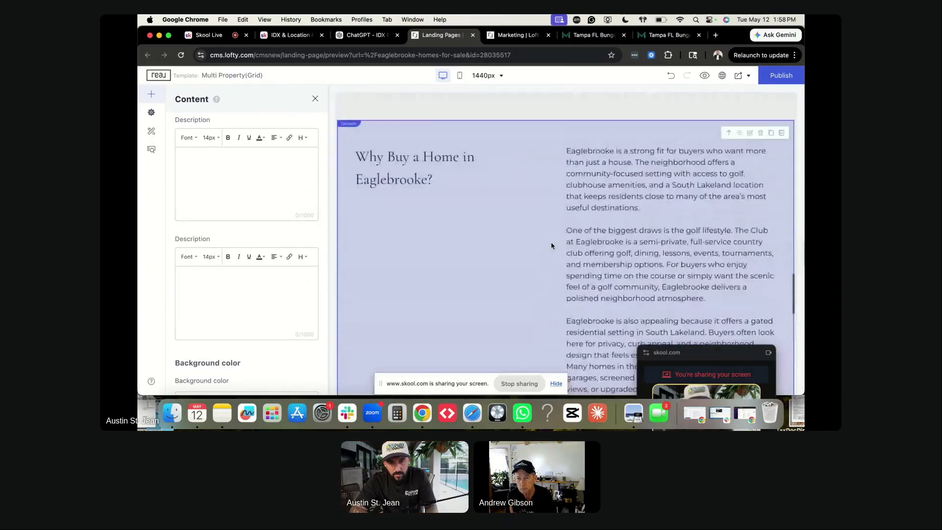
pyautogui.scroll(-5, 551, 246)
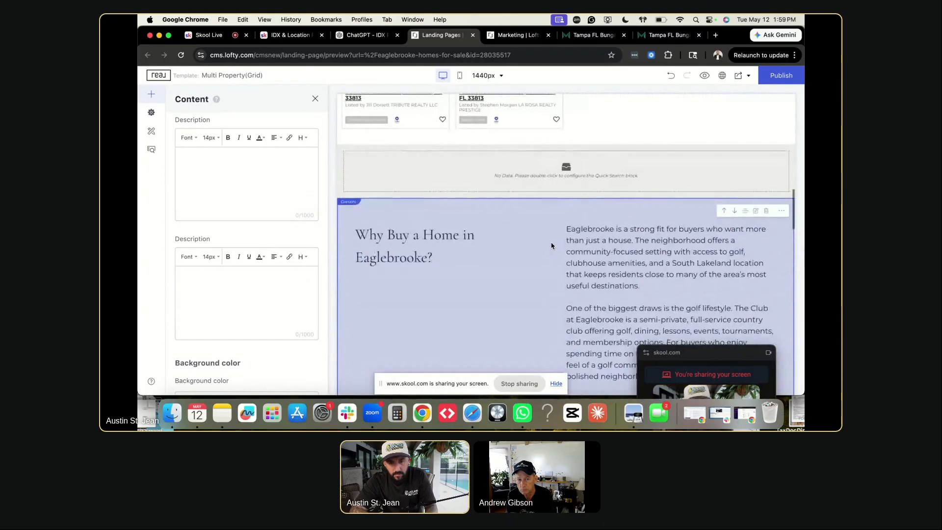
pyautogui.scroll(-2, 551, 246)
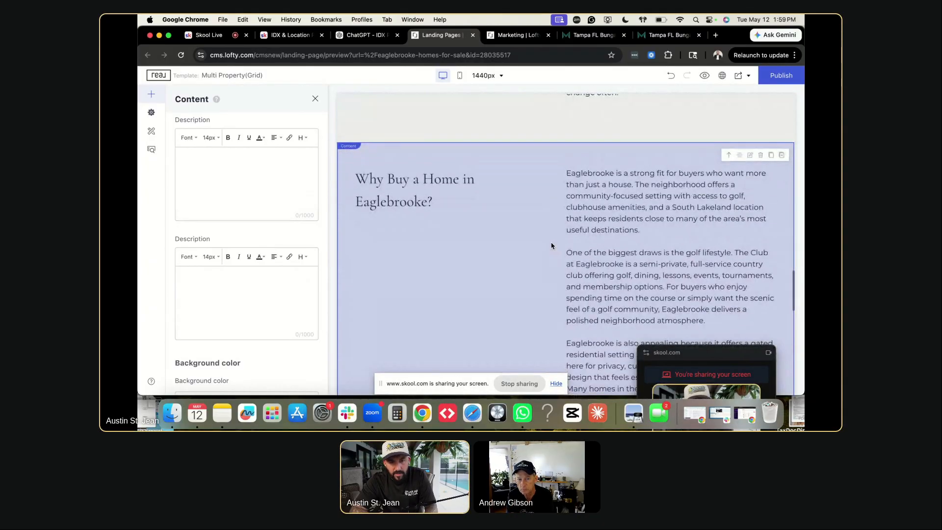
pyautogui.click(365, 35)
pyautogui.scroll(-3, 530, 221)
# Replace the copied section's title with 'Popular Areas Near Eaglebrooke' from ChatGPT.
pyautogui.click(355, 134)
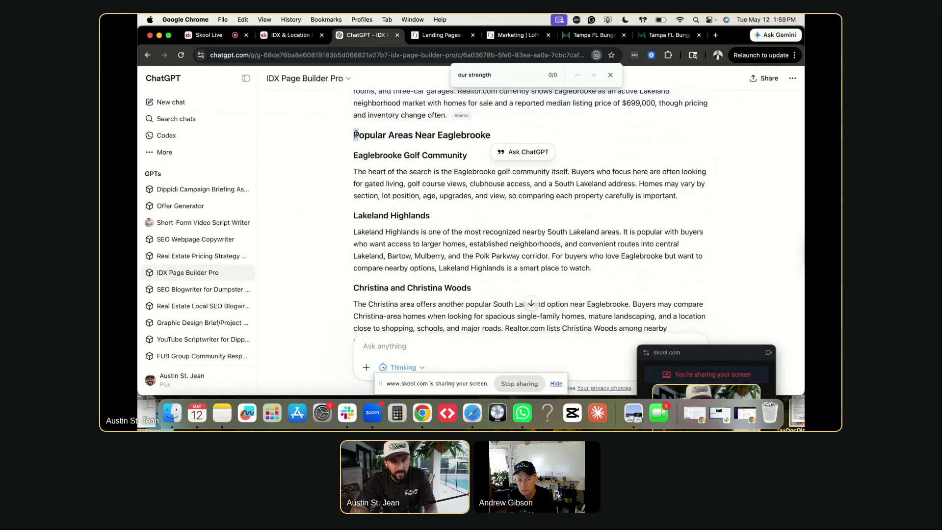
pyautogui.moveTo(355, 134); pyautogui.dragTo(467, 134)
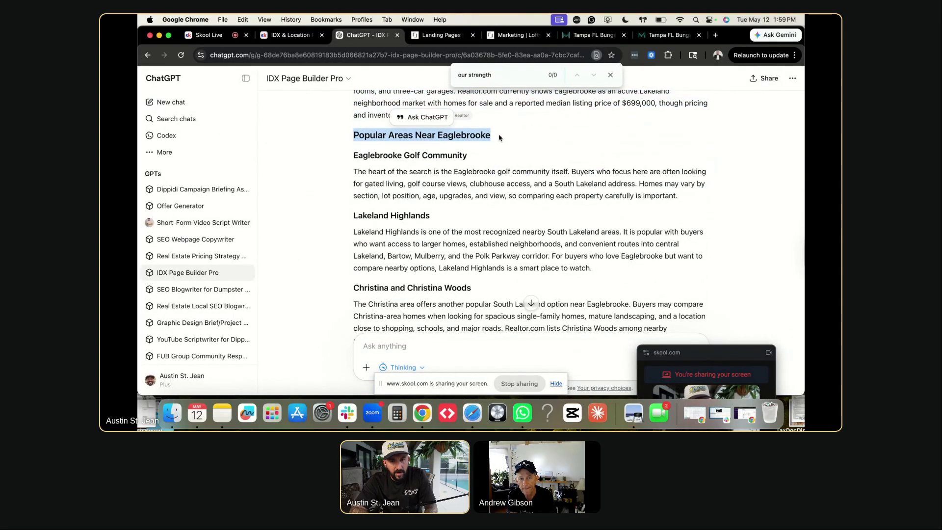
pyautogui.hotkey('ctrl', 'Tab')
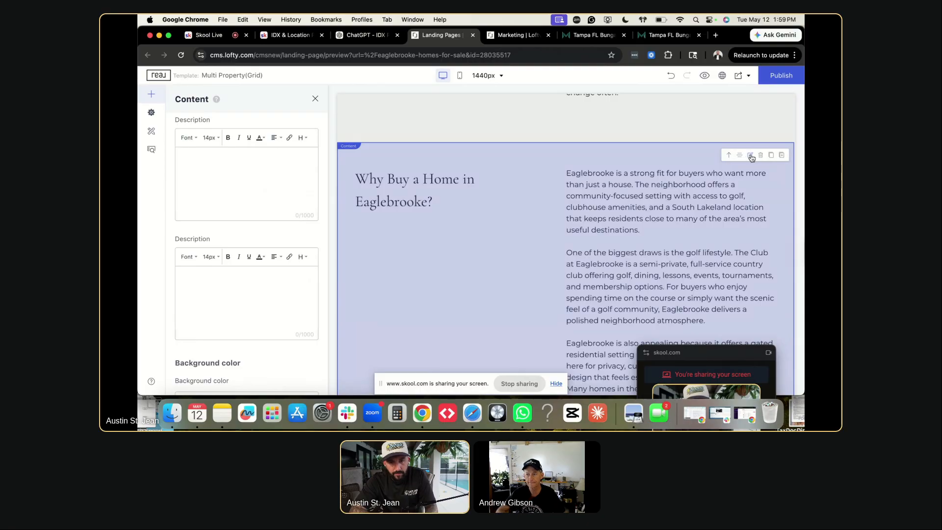
pyautogui.scroll(10, 233, 185)
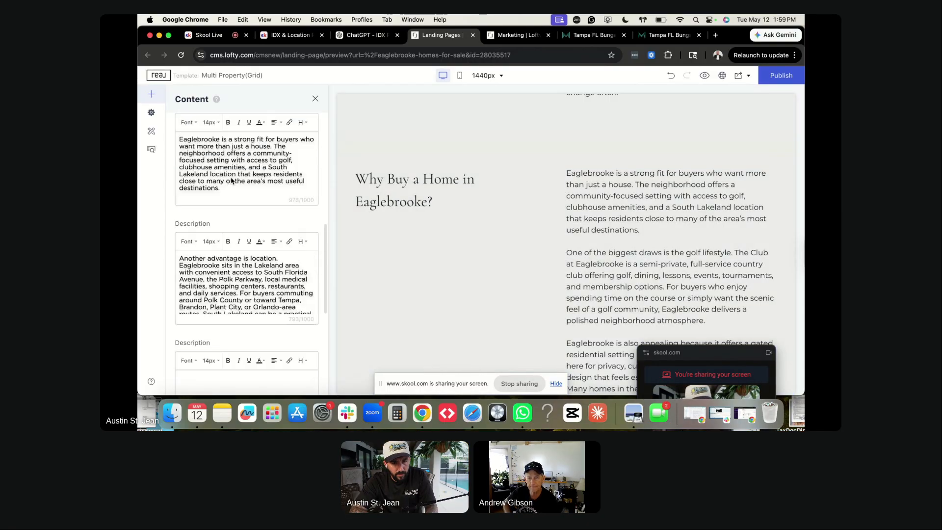
pyautogui.tripleClick(217, 181)
pyautogui.write('Popular Areas Near Eaglebrooke')
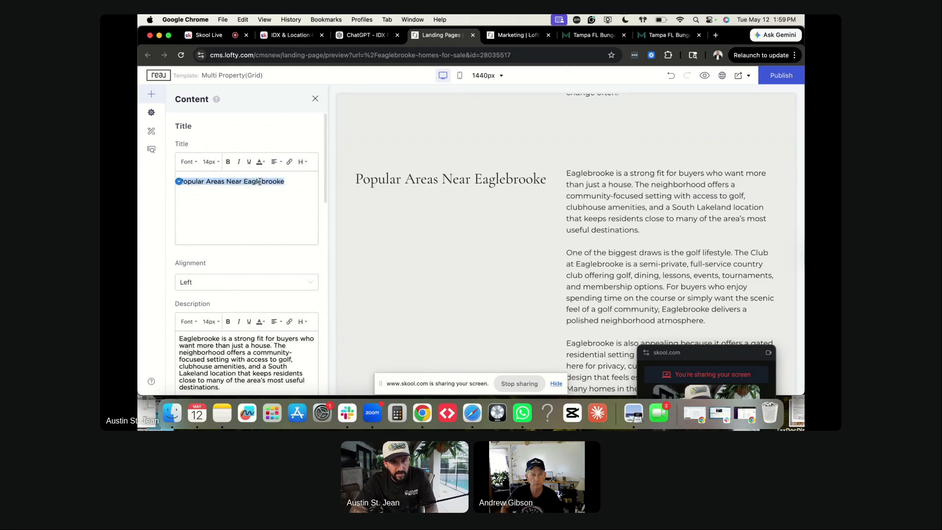
# Set the 'Popular Areas Near Eaglebrooke' title to heading level H2.
pyautogui.click(301, 162)
pyautogui.click(320, 180)
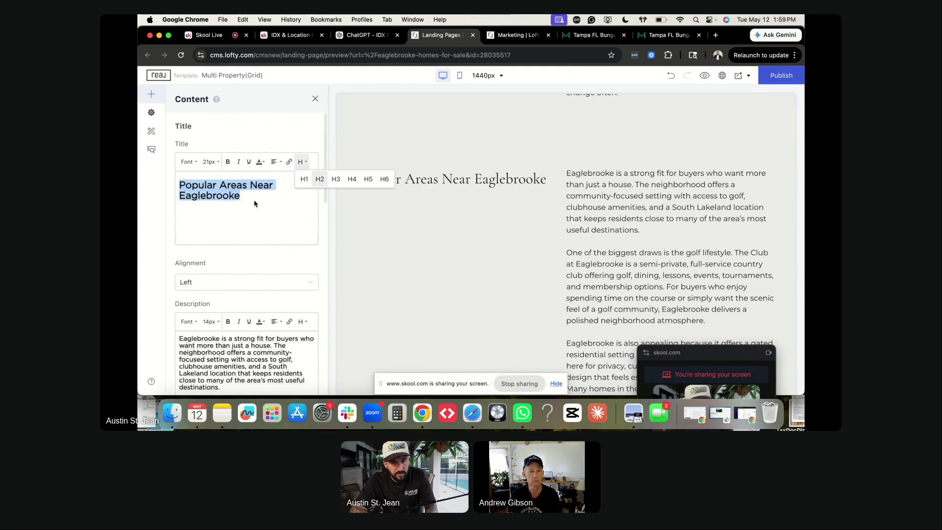
pyautogui.scroll(-4, 248, 208)
pyautogui.scroll(3, 454, 260)
pyautogui.scroll(-7, 454, 260)
pyautogui.scroll(5, 452, 259)
pyautogui.scroll(-6, 452, 258)
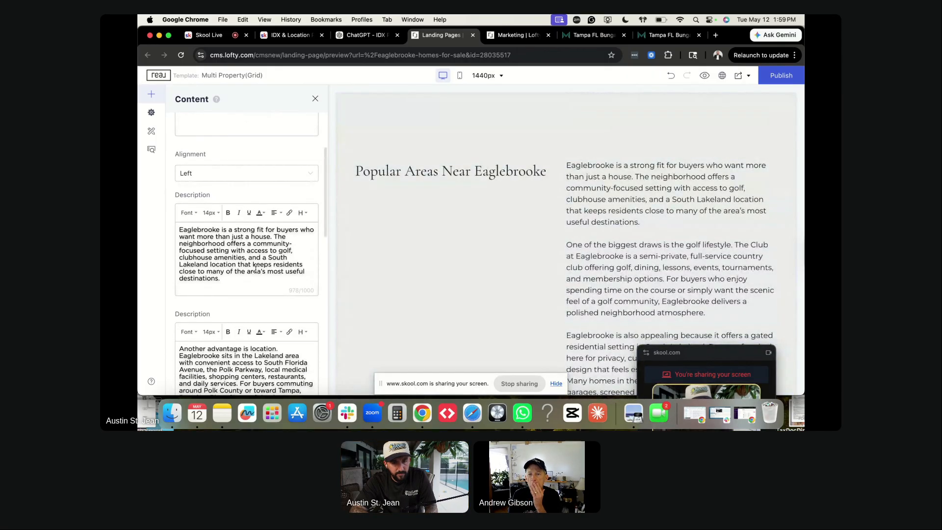
pyautogui.scroll(-2, 255, 269)
# Paste ChatGPT's Eaglebrooke Golf Community heading and paragraph into the first description.
pyautogui.hotkey('ctrl', 'shift', 'Tab')
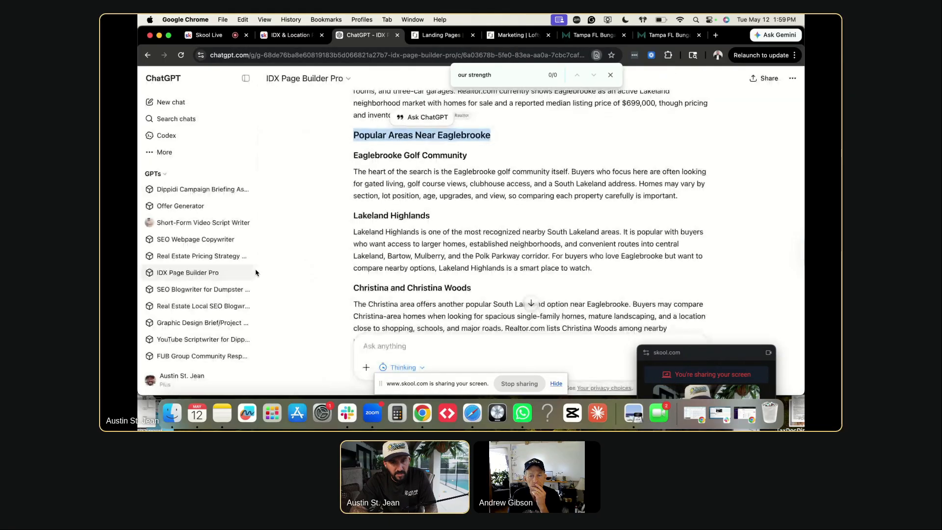
pyautogui.scroll(-1, 409, 253)
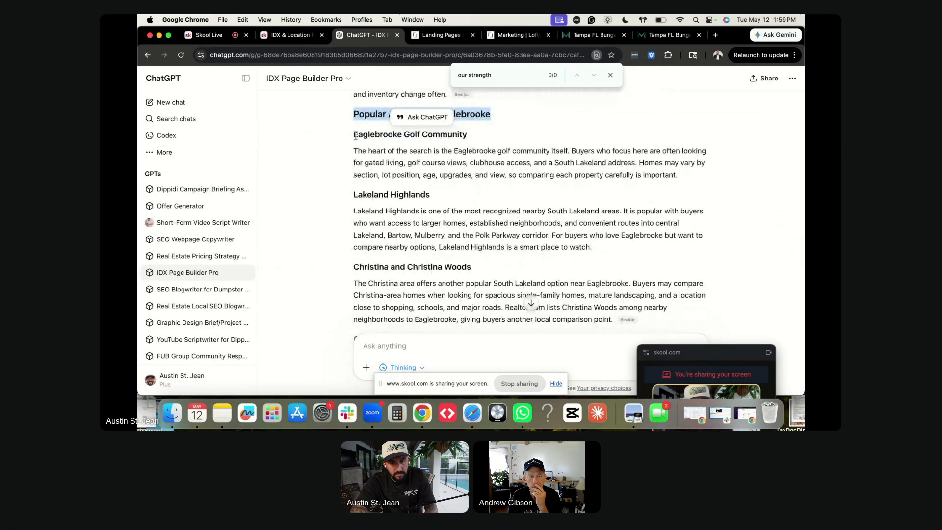
pyautogui.moveTo(355, 136); pyautogui.dragTo(676, 172)
pyautogui.press('super+c')
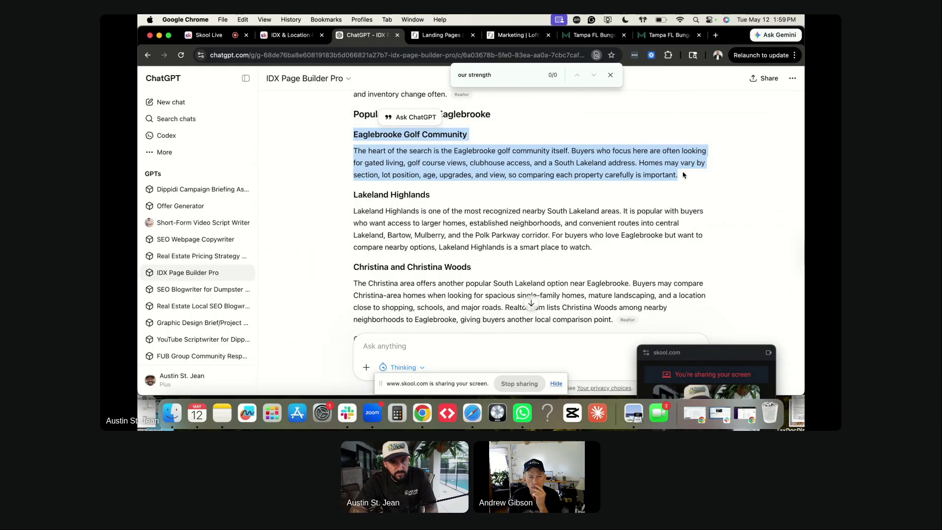
pyautogui.hotkey('ctrl', 'shift', 'Tab')
pyautogui.hotkey('ctrl', 'Tab')
pyautogui.hotkey('ctrl', 'Tab')
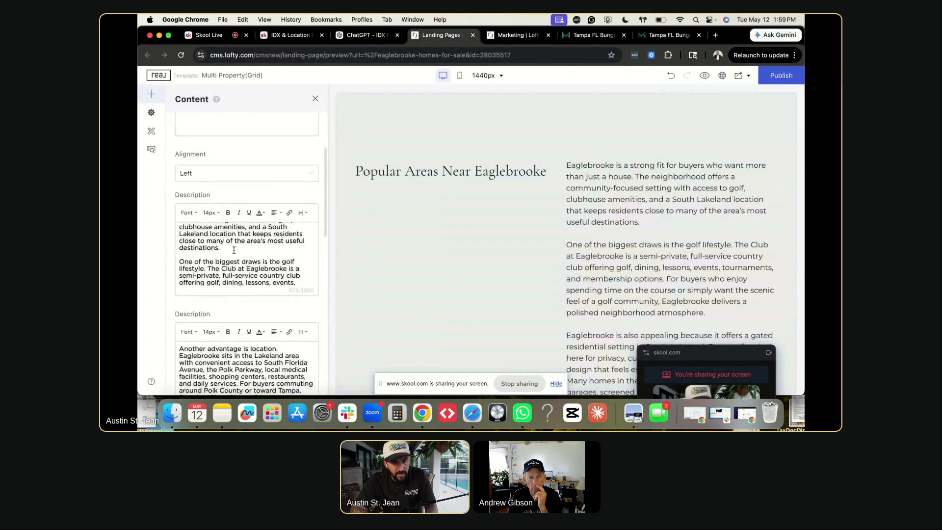
pyautogui.press('super+a')
pyautogui.write('Eaglebrooke Golf Commu')
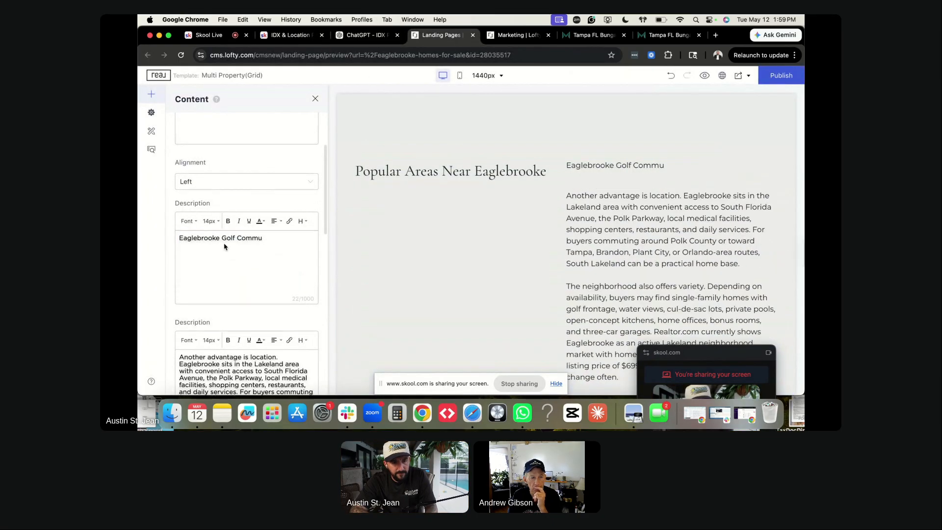
pyautogui.press('super+a')
pyautogui.press('BackSpace')
pyautogui.press('super+v')
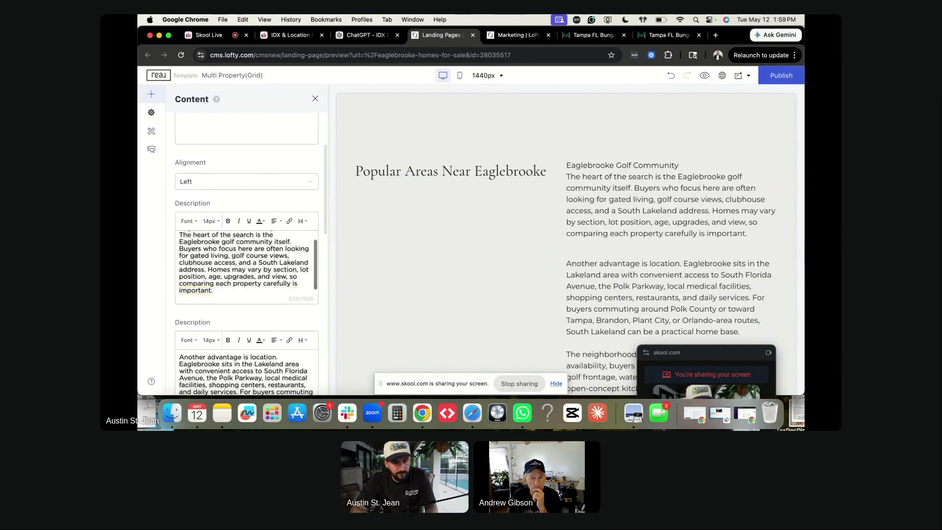
# Put the Eaglebrooke Golf Community heading on its own line and set it to 18px.
pyautogui.scroll(1, 267, 261)
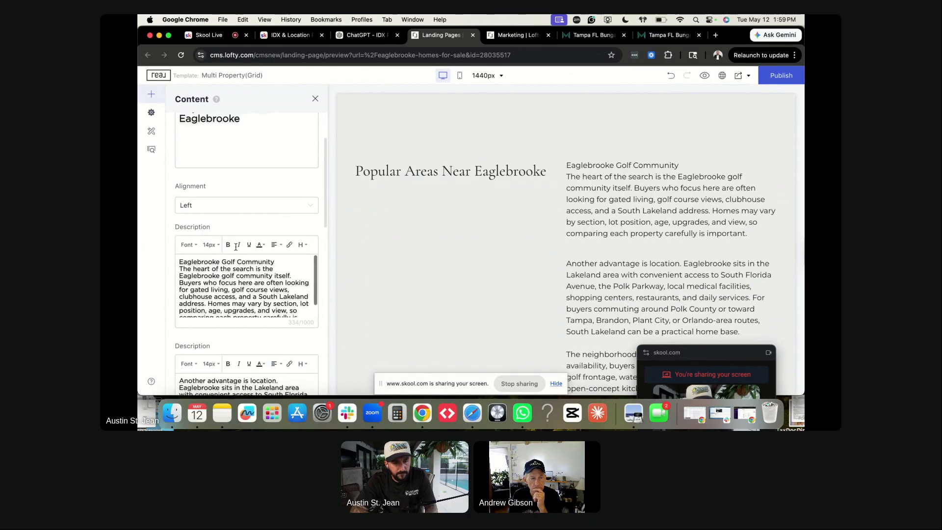
pyautogui.click(280, 262)
pyautogui.press('Return')
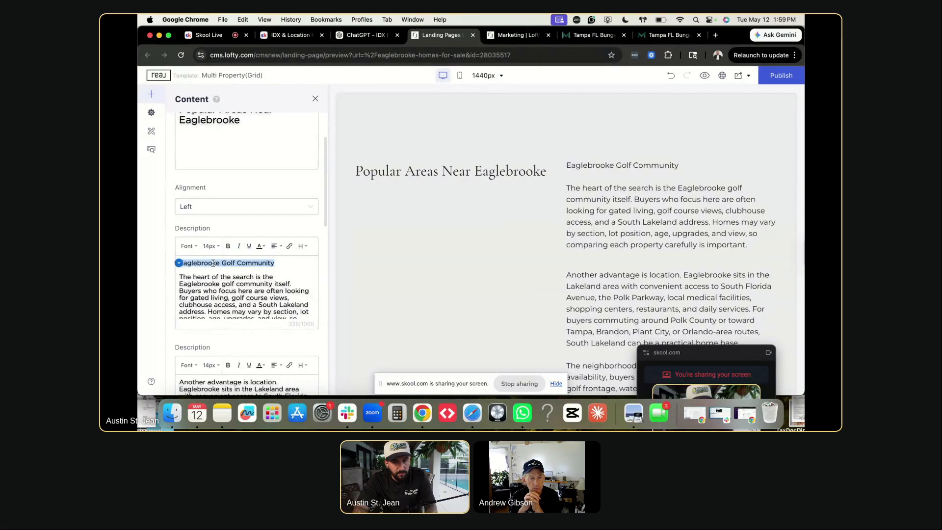
pyautogui.click(214, 248)
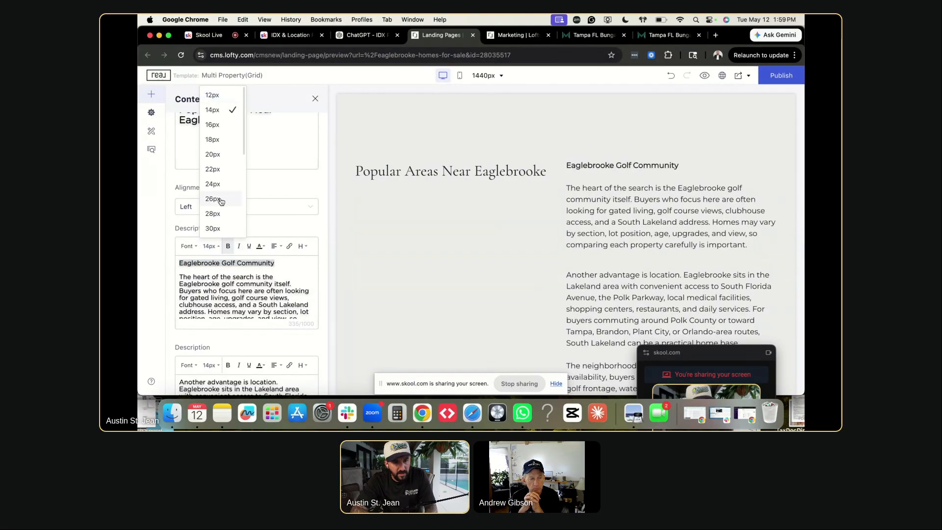
pyautogui.click(211, 140)
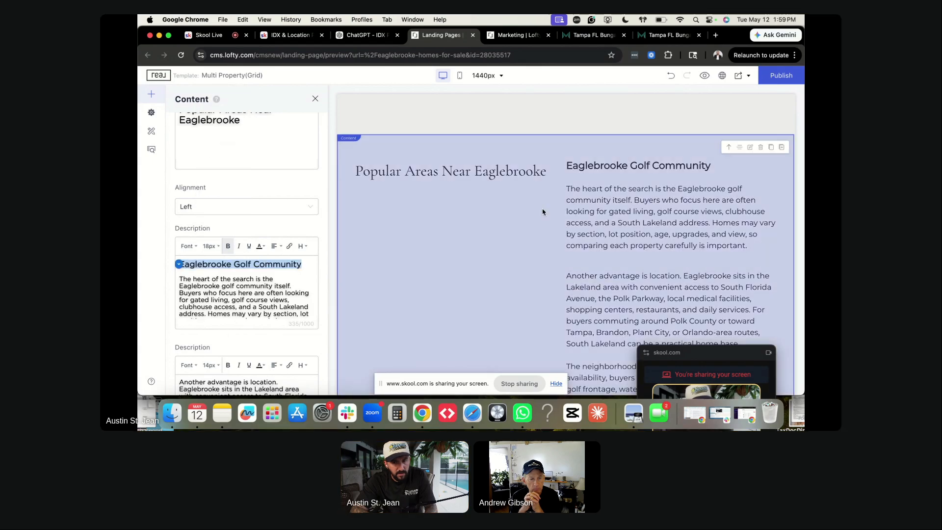
pyautogui.scroll(-6, 277, 305)
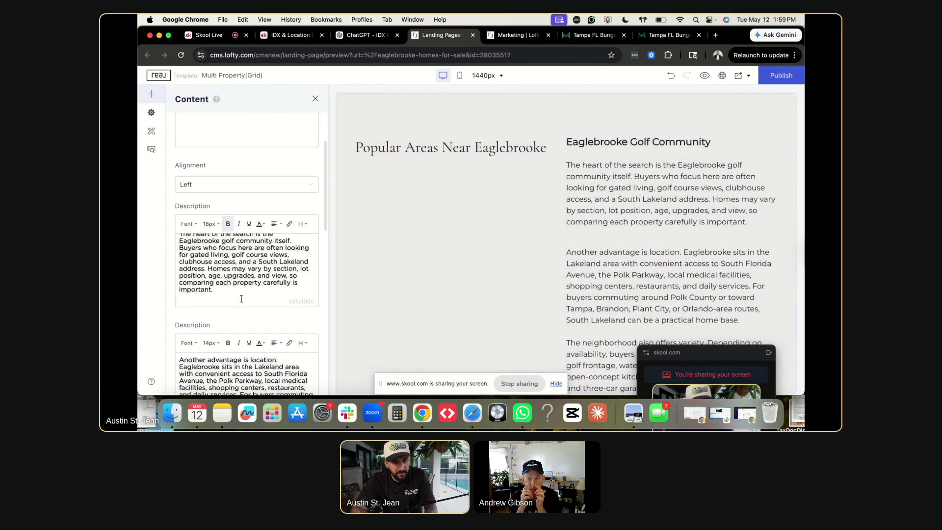
# Paste ChatGPT's Lakeland Highlands heading and paragraph into the next description.
pyautogui.hotkey('ctrl', 'shift', 'Tab')
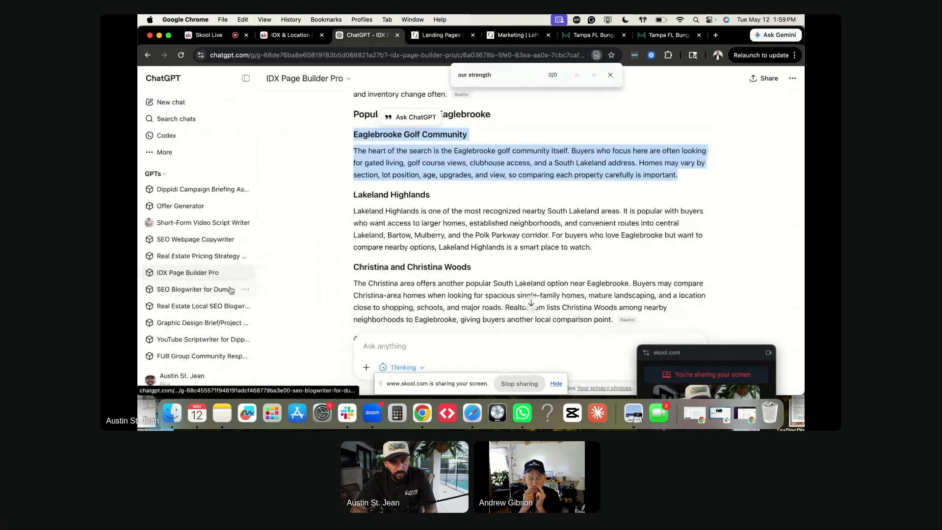
pyautogui.moveTo(602, 249); pyautogui.dragTo(351, 196)
pyautogui.press('super+c')
pyautogui.hotkey('ctrl', 'Tab')
pyautogui.tripleClick(244, 277)
pyautogui.press('super+v')
# Put the Lakeland Highlands heading on its own line, bold and 18px.
pyautogui.scroll(3, 233, 280)
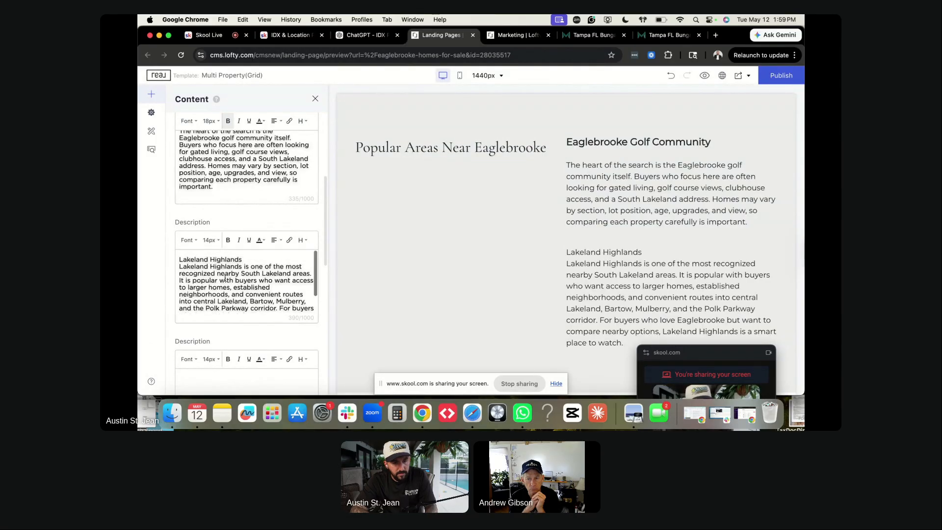
pyautogui.click(248, 265)
pyautogui.press('Return')
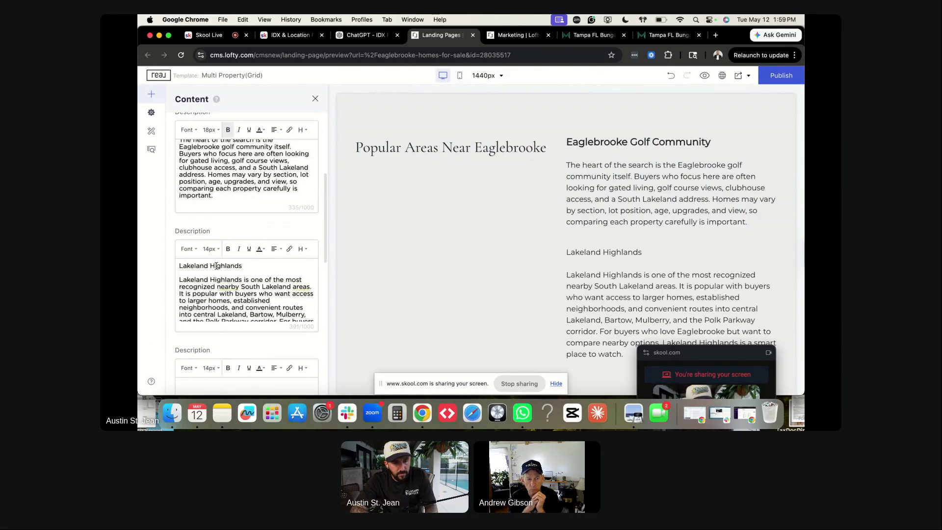
pyautogui.press('super+b')
pyautogui.click(211, 250)
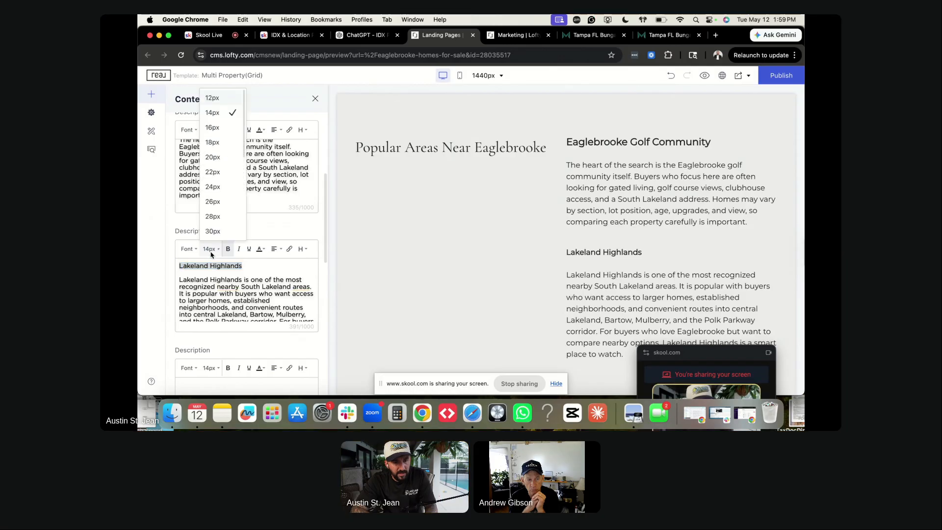
pyautogui.click(215, 144)
pyautogui.scroll(-4, 526, 245)
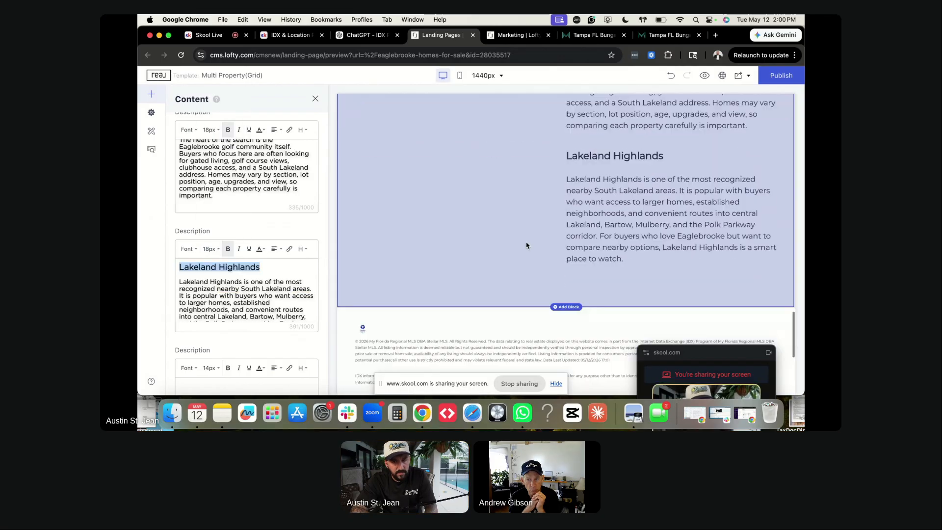
# Paste the Christina and Christina Woods section from ChatGPT into the next empty description.
pyautogui.hotkey('ctrl', 'Tab')
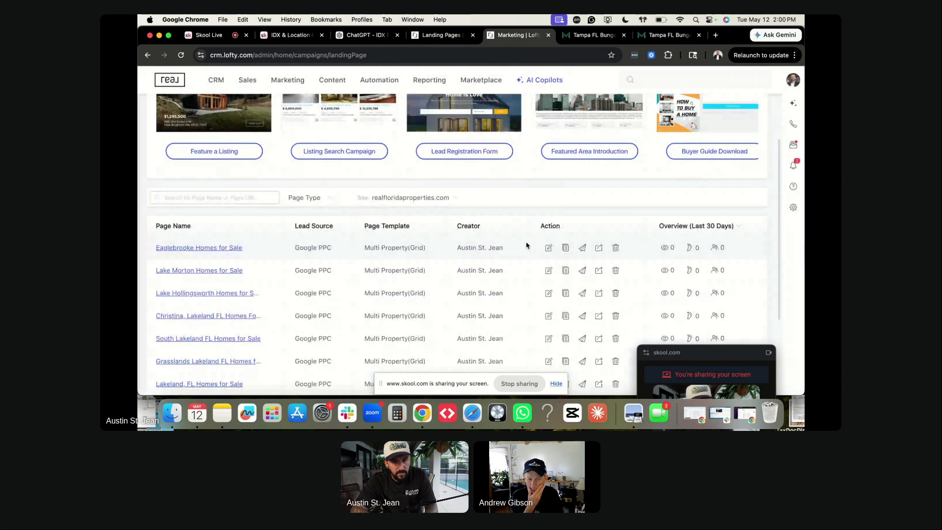
pyautogui.hotkey('ctrl', 'shift', 'Tab')
pyautogui.hotkey('ctrl', 'shift', 'Tab')
pyautogui.scroll(-3, 501, 267)
pyautogui.scroll(1, 501, 267)
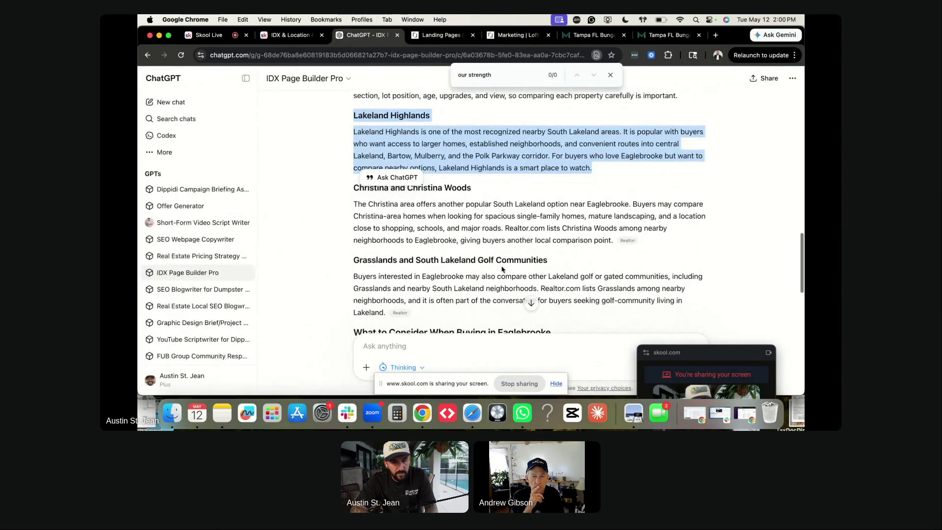
pyautogui.click(613, 240)
pyautogui.moveTo(613, 241); pyautogui.dragTo(353, 191)
pyautogui.press('super+c')
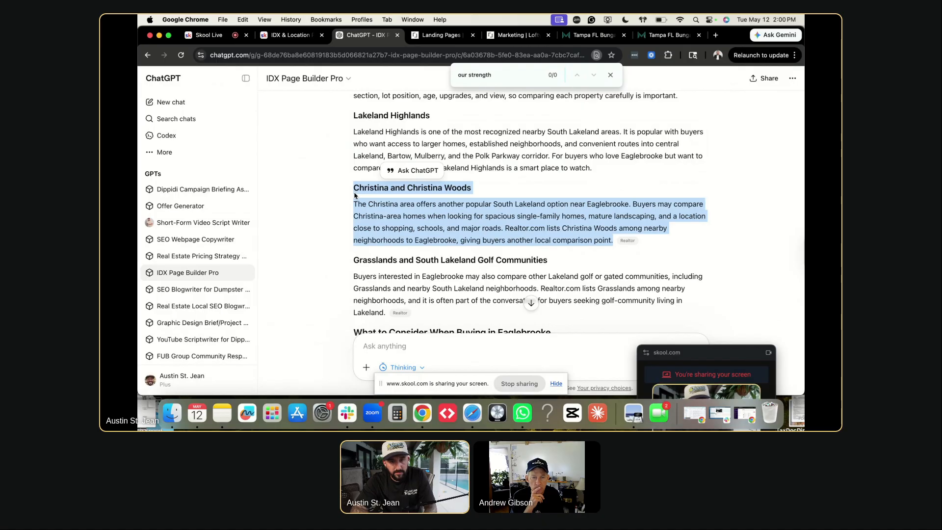
pyautogui.hotkey('ctrl', 'Tab')
pyautogui.scroll(-3, 234, 293)
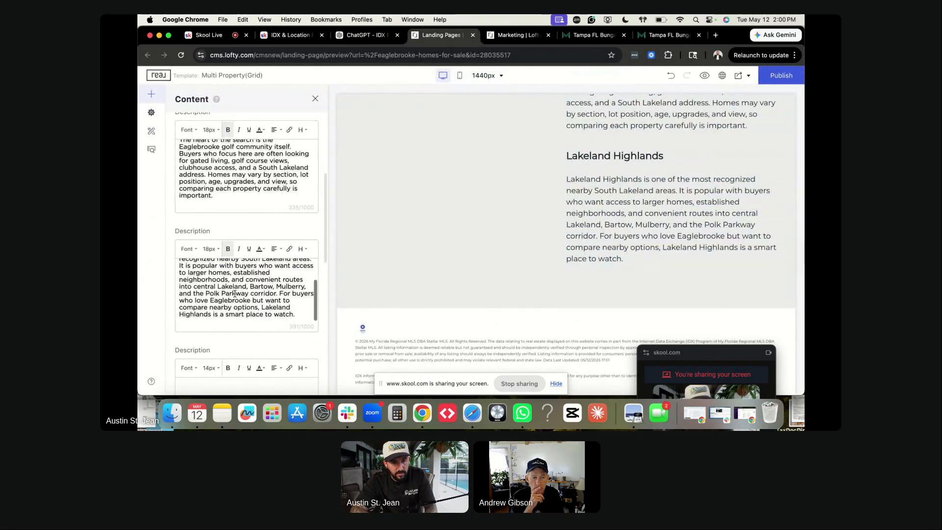
pyautogui.scroll(-8, 234, 293)
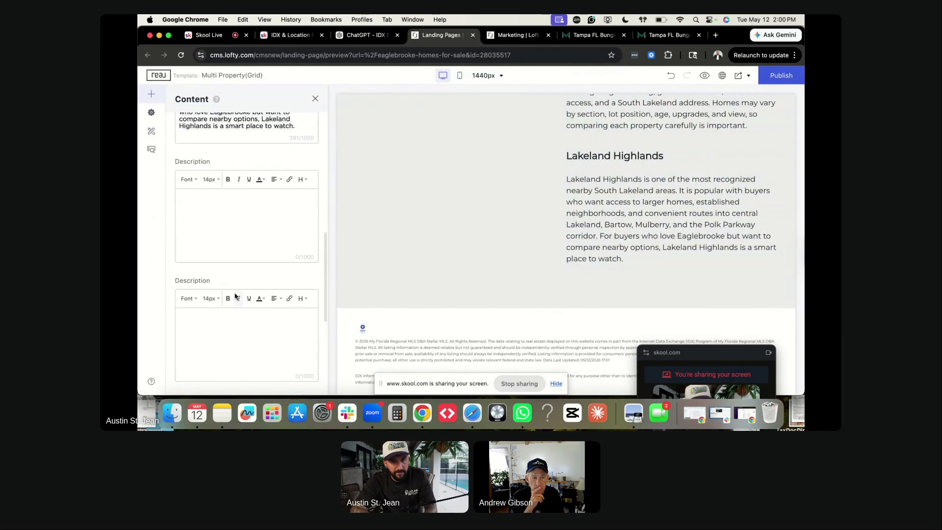
pyautogui.hotkey('ctrl', 'shift', 'Tab')
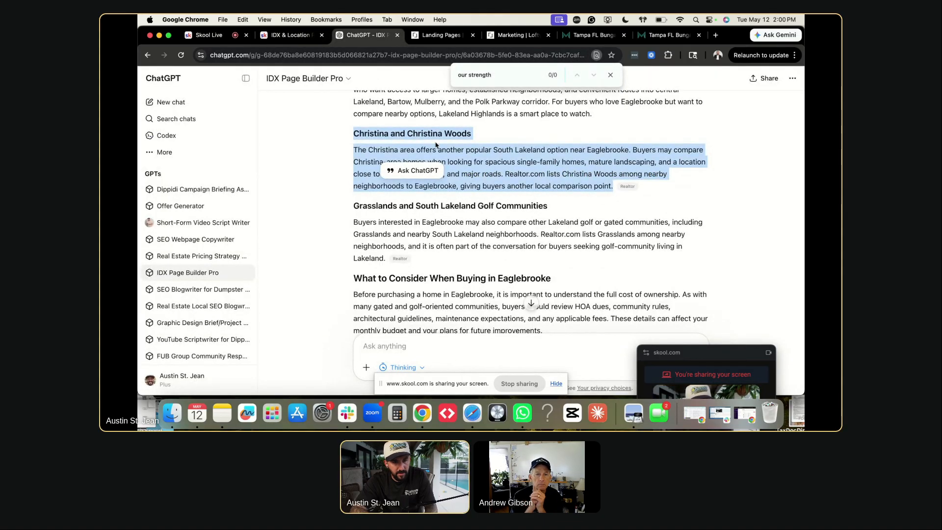
pyautogui.hotkey('ctrl', 'Tab')
pyautogui.click(232, 218)
pyautogui.press('super+v')
pyautogui.scroll(-1, 278, 195)
pyautogui.click(279, 196)
pyautogui.press('Return')
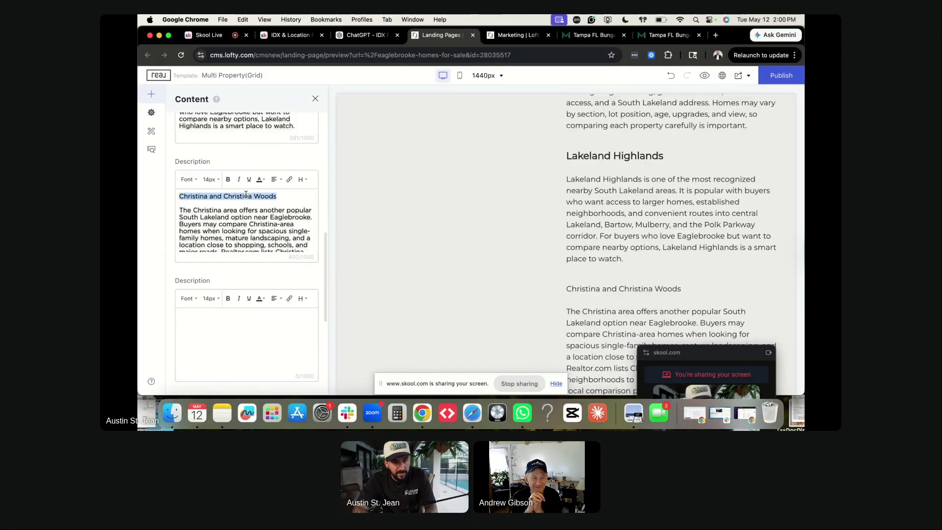
pyautogui.click(213, 180)
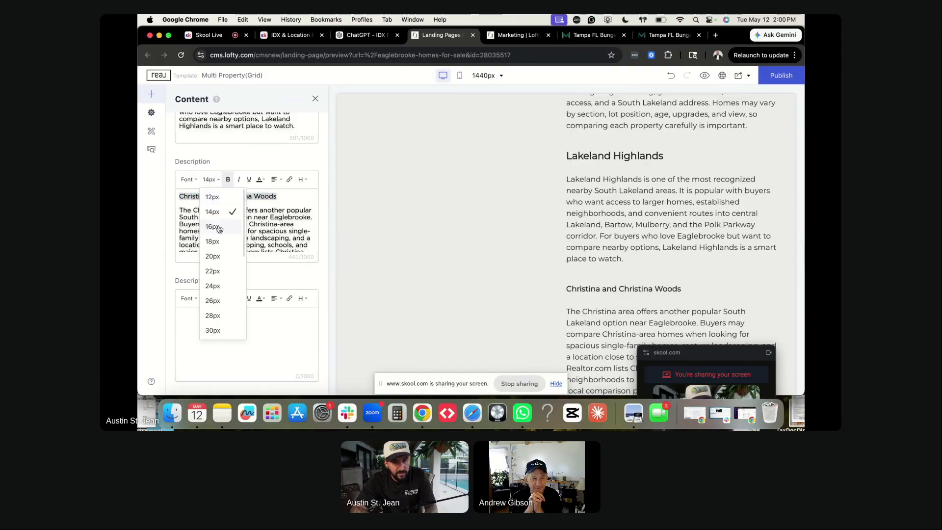
pyautogui.click(213, 240)
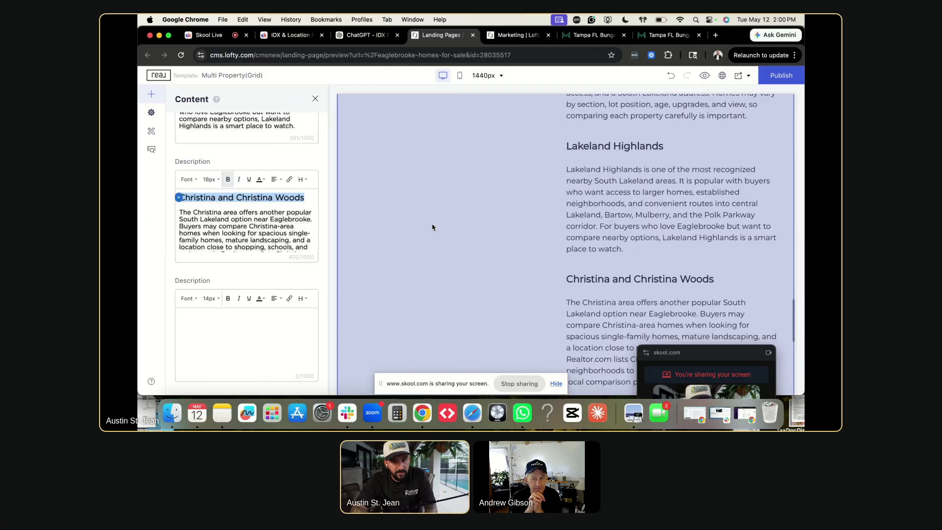
# Paste ChatGPT's Grasslands heading and paragraph into the last empty description.
pyautogui.hotkey('ctrl', 'shift', 'Tab')
pyautogui.scroll(-1, 385, 247)
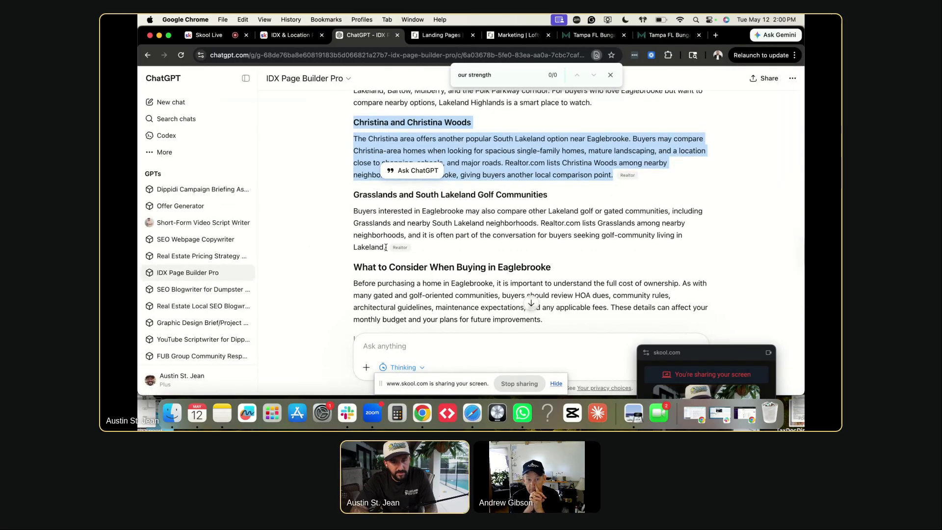
pyautogui.moveTo(386, 248); pyautogui.dragTo(353, 201)
pyautogui.press('super+c')
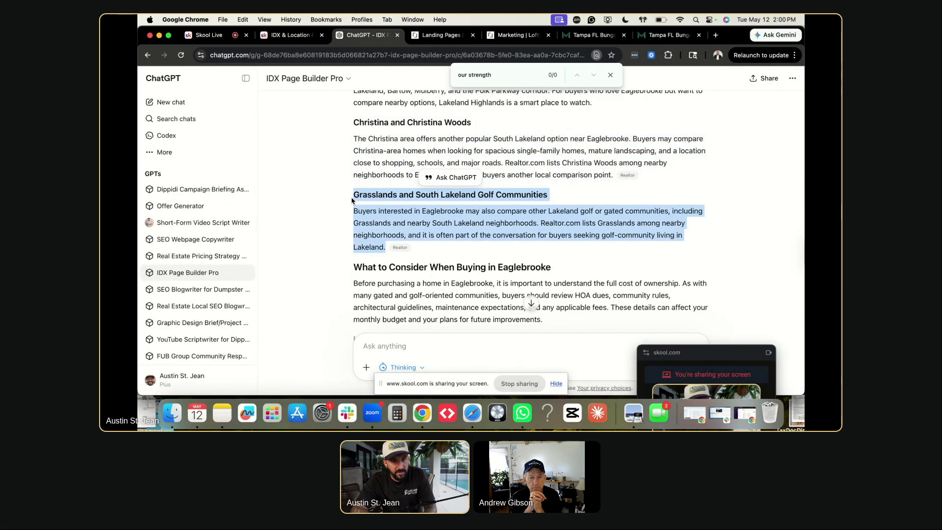
pyautogui.hotkey('ctrl', 'shift', 'Tab')
pyautogui.hotkey('ctrl', 'Tab')
pyautogui.hotkey('ctrl', 'Tab')
pyautogui.scroll(-2, 302, 233)
pyautogui.click(233, 295)
pyautogui.press('super+v')
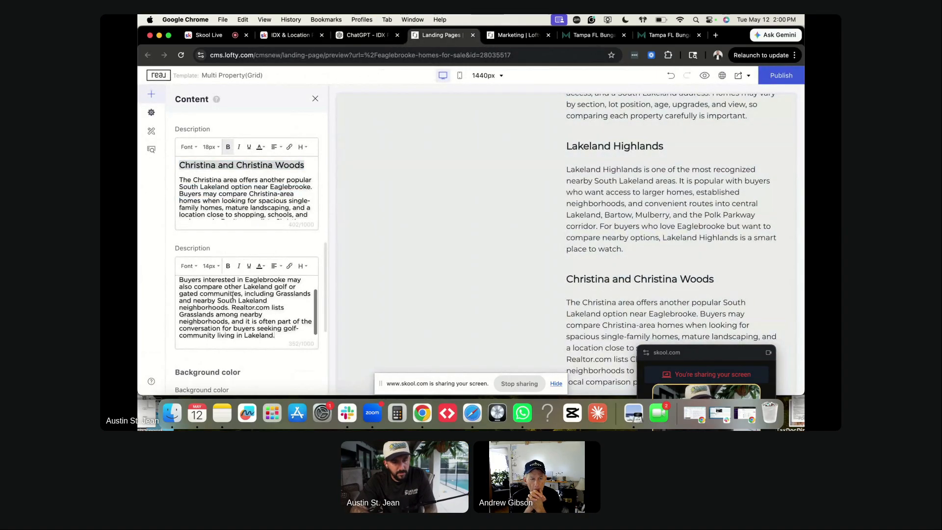
# Put the Grasslands heading on its own line at 18px.
pyautogui.scroll(3, 233, 296)
pyautogui.click(231, 290)
pyautogui.press('Return')
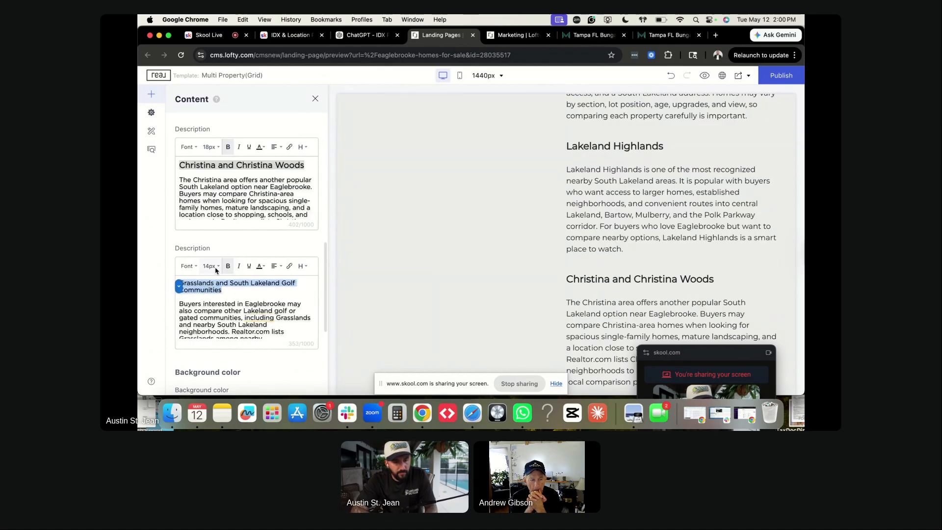
pyautogui.click(214, 269)
pyautogui.click(217, 158)
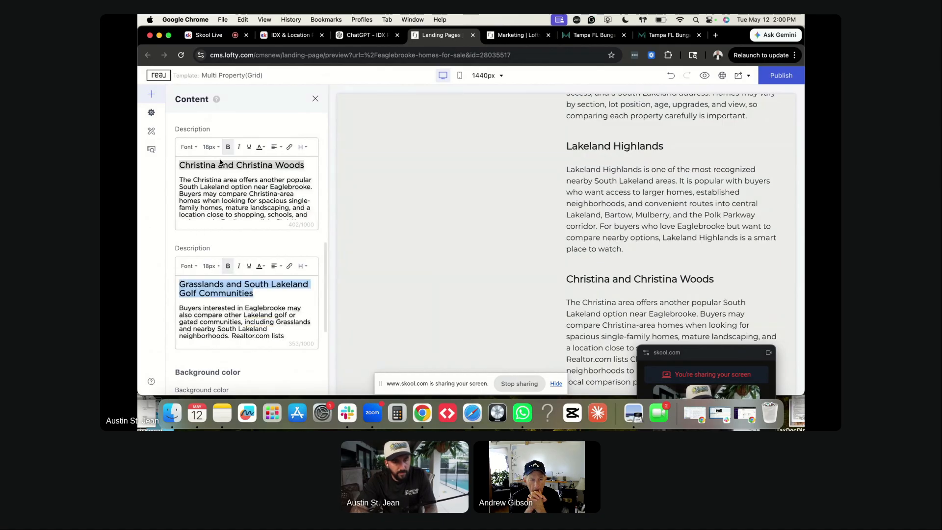
pyautogui.scroll(-5, 499, 181)
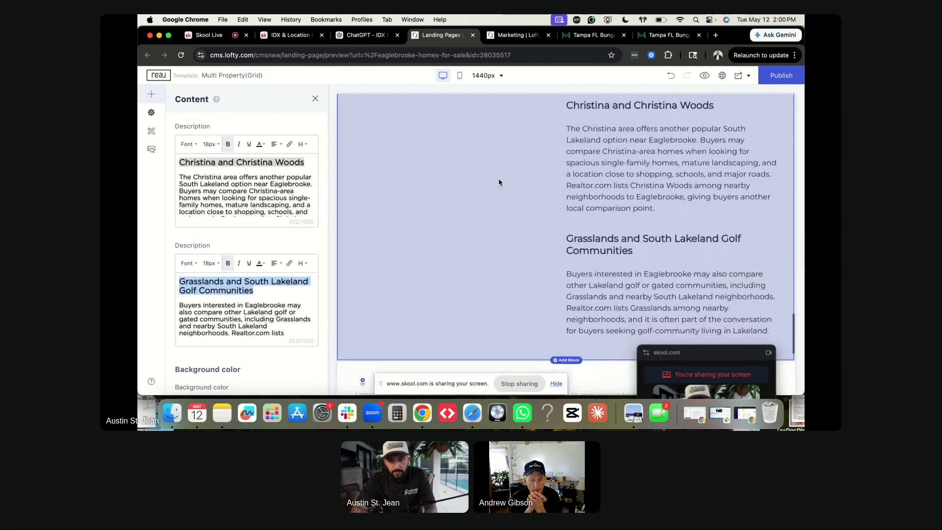
pyautogui.scroll(10, 600, 219)
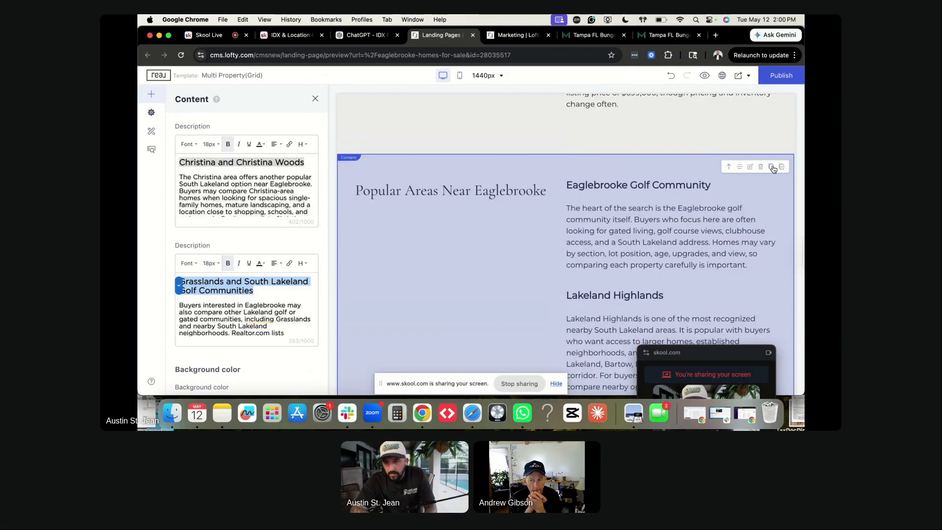
pyautogui.click(781, 167)
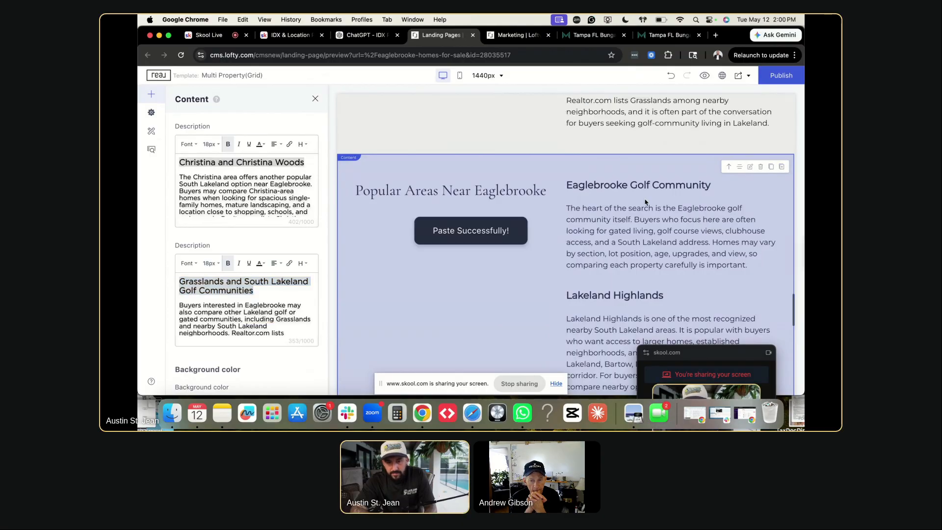
pyautogui.scroll(-10, 590, 227)
pyautogui.scroll(-3, 589, 227)
pyautogui.scroll(15, 589, 227)
pyautogui.scroll(4, 590, 226)
pyautogui.scroll(-10, 590, 227)
pyautogui.hotkey('ctrl', 'shift', 'Tab')
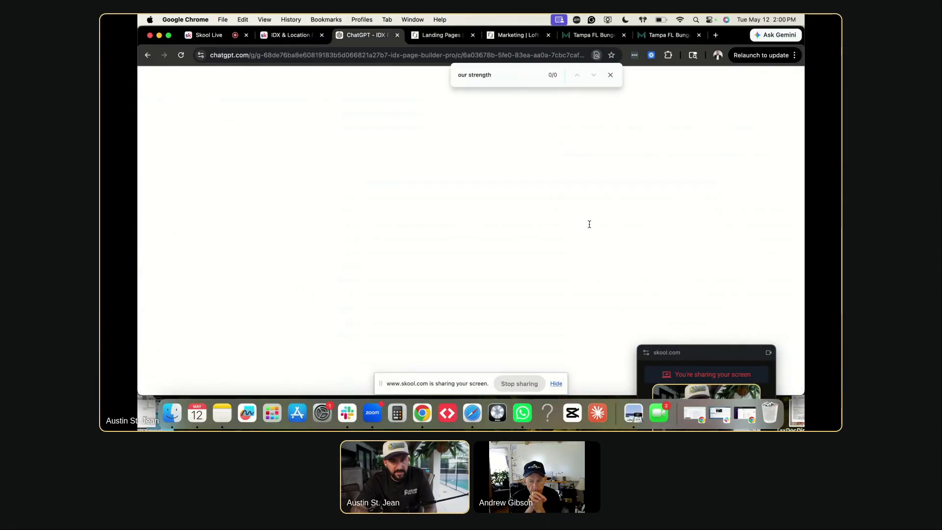
pyautogui.scroll(-1, 440, 285)
pyautogui.tripleClick(399, 237)
pyautogui.press('super+c')
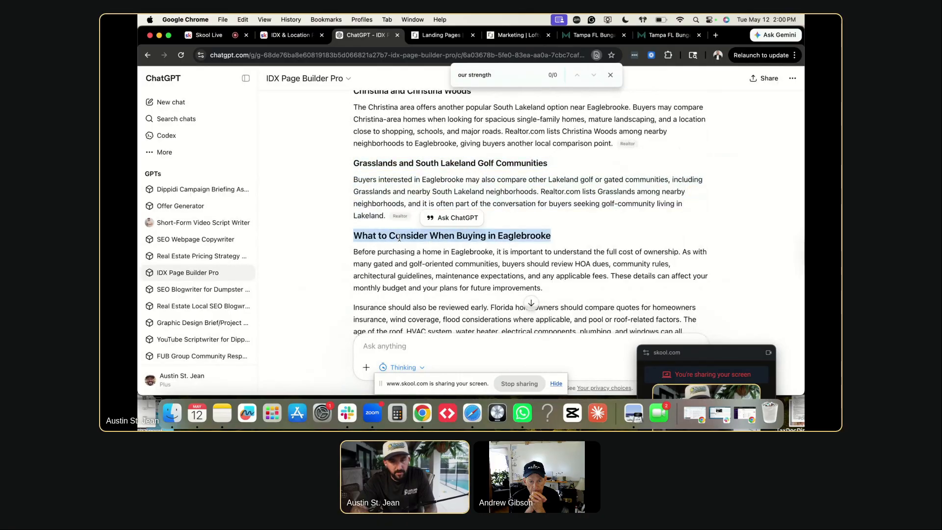
pyautogui.hotkey('ctrl', 'Tab')
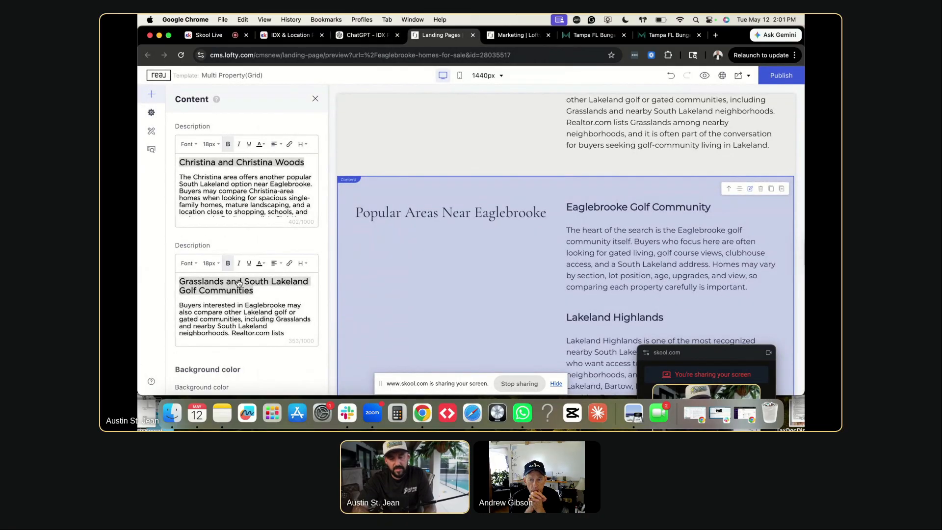
pyautogui.click(261, 292)
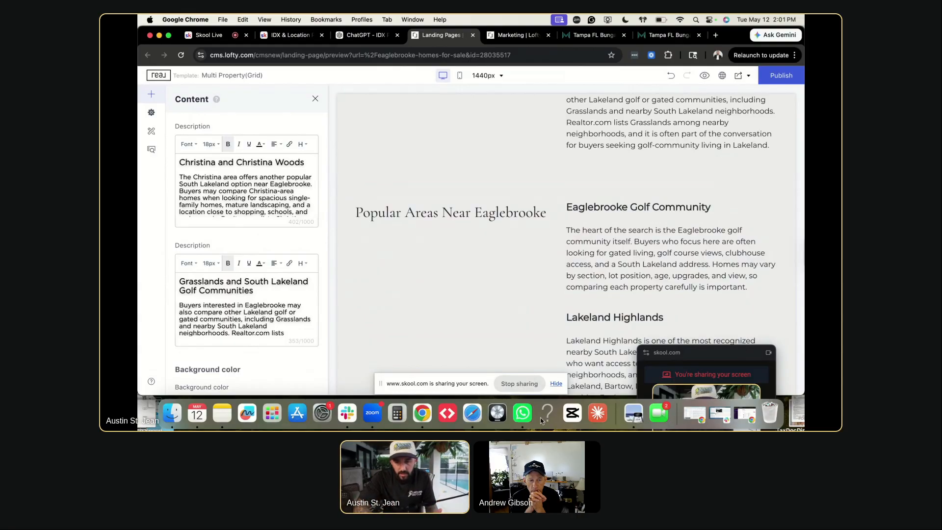
pyautogui.moveTo(697, 360); pyautogui.dragTo(729, 196)
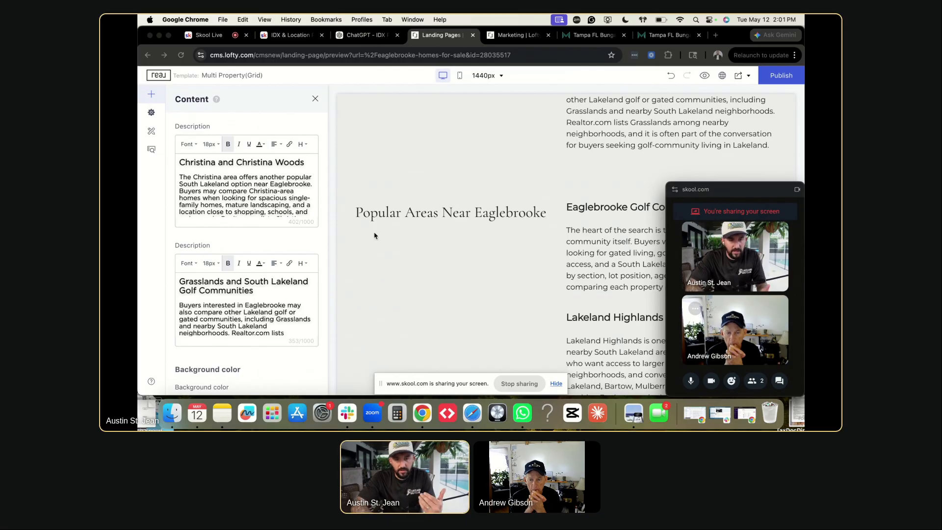
pyautogui.click(257, 211)
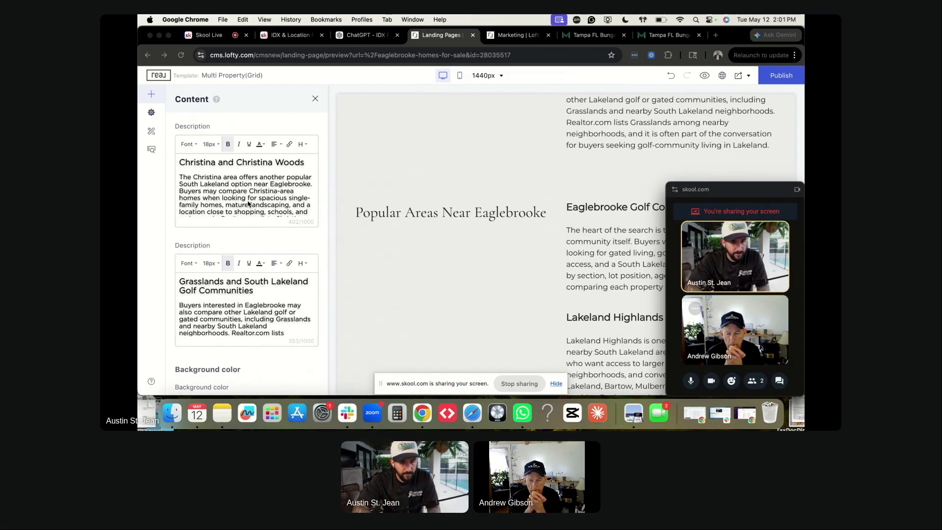
pyautogui.scroll(10, 245, 206)
# Retitle the section 'What to Consider When Buying in Eaglebrooke' and format it as H2.
pyautogui.tripleClick(225, 192)
pyautogui.press('super+v')
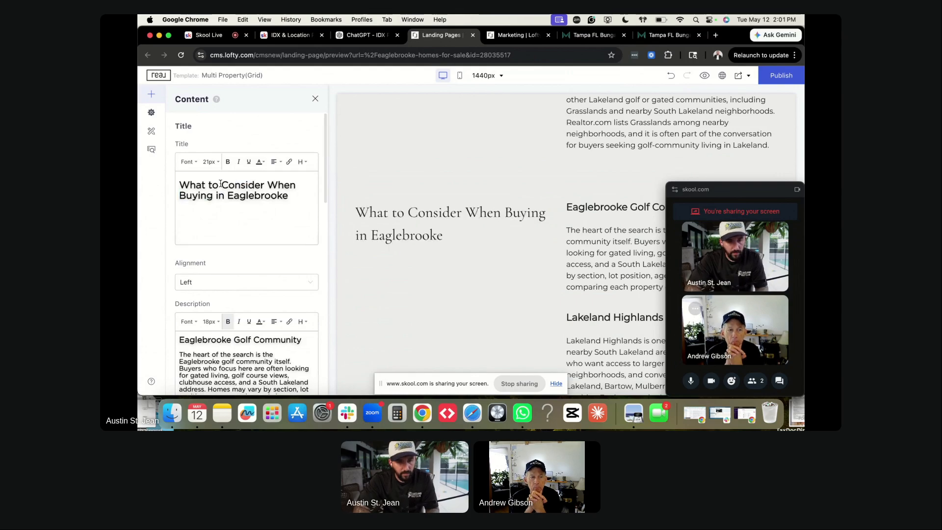
pyautogui.tripleClick(230, 185)
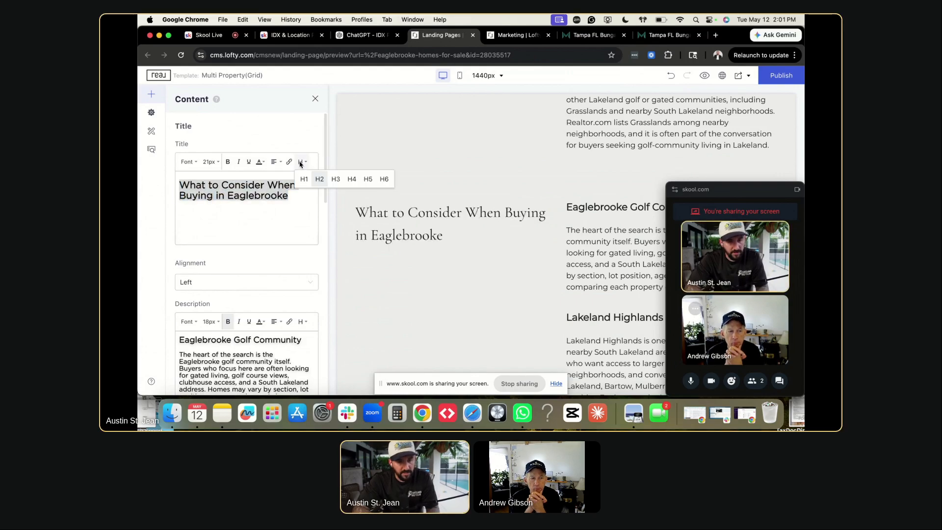
pyautogui.click(325, 183)
pyautogui.scroll(-5, 244, 204)
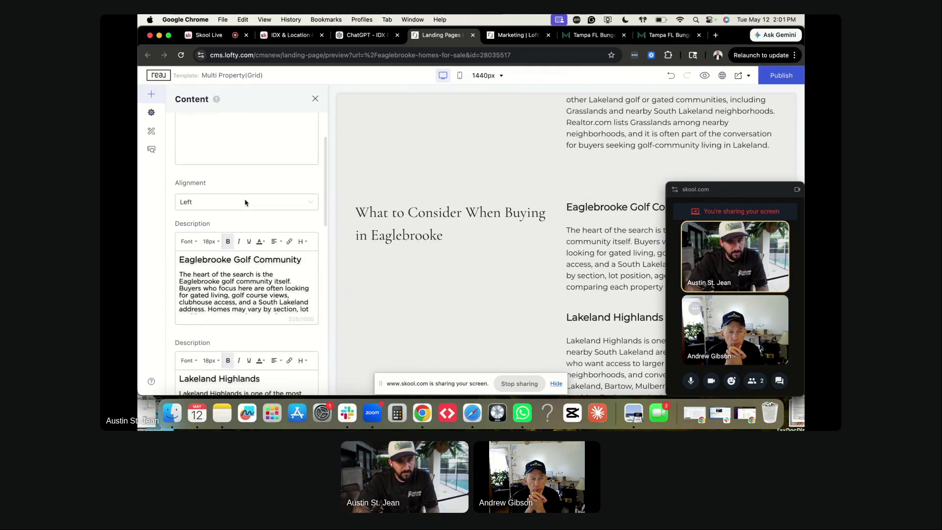
# Replace the Eaglebrooke Golf Community description with the cost-of-ownership paragraphs copied from ChatGPT.
pyautogui.hotkey('ctrl', 'shift', 'Tab')
pyautogui.scroll(-2, 418, 235)
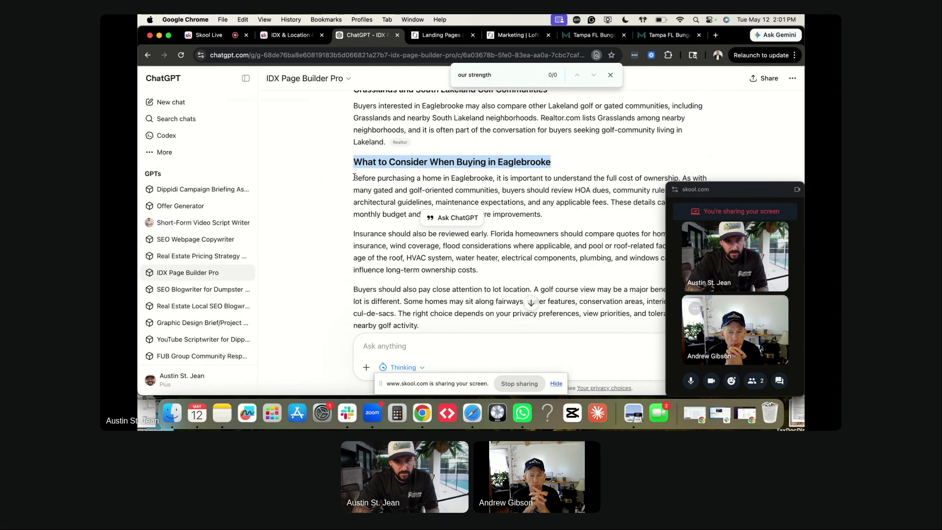
pyautogui.moveTo(354, 177); pyautogui.dragTo(475, 239)
pyautogui.hotkey('ctrl', 'Tab')
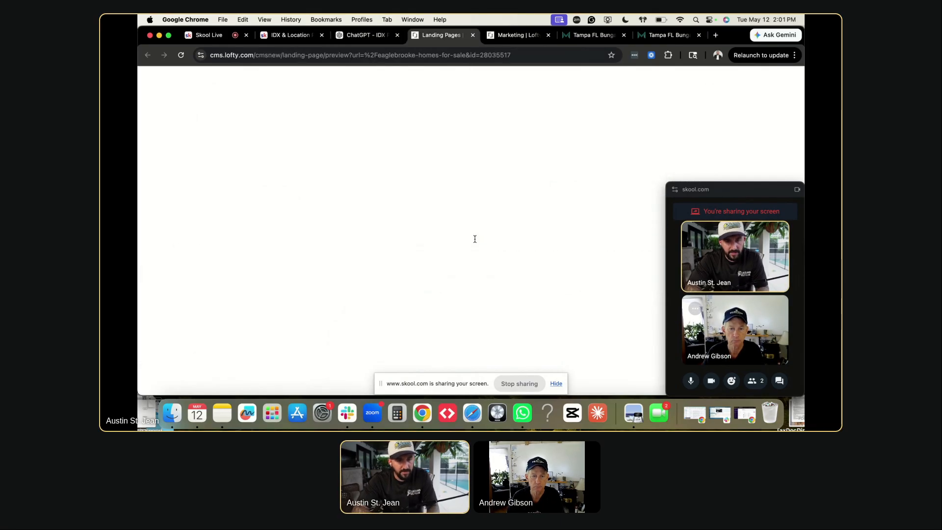
pyautogui.scroll(2, 216, 240)
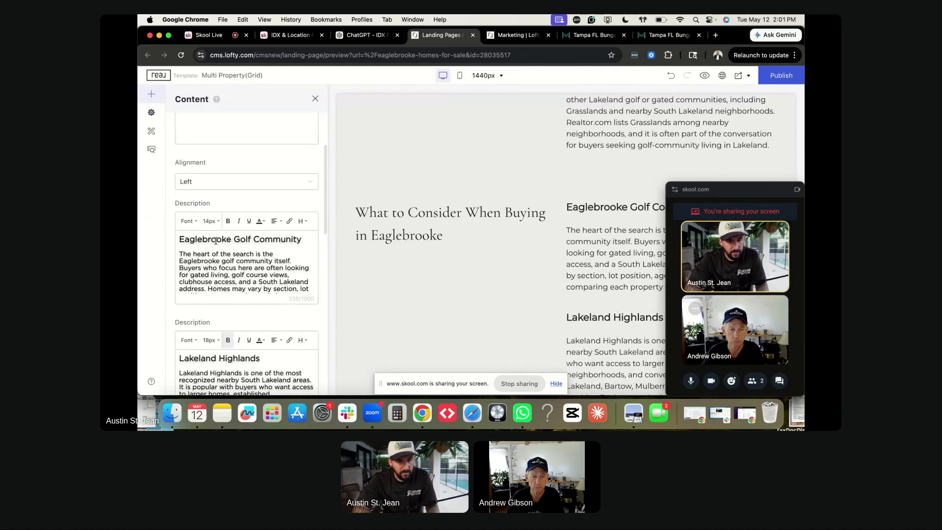
pyautogui.click(215, 240)
pyautogui.press('super+a')
pyautogui.press('super+v')
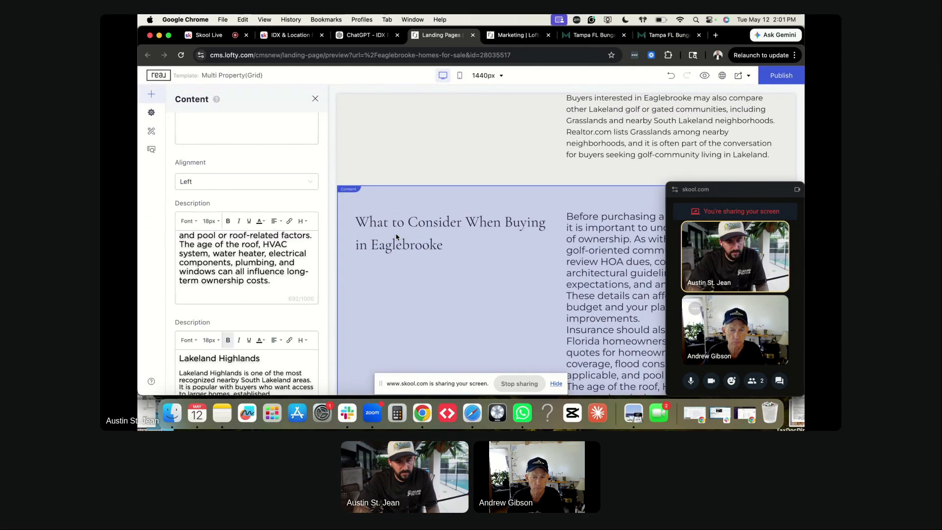
# Set the description text to 14px and split it into two paragraphs after 'improvements.'.
pyautogui.press('super+a')
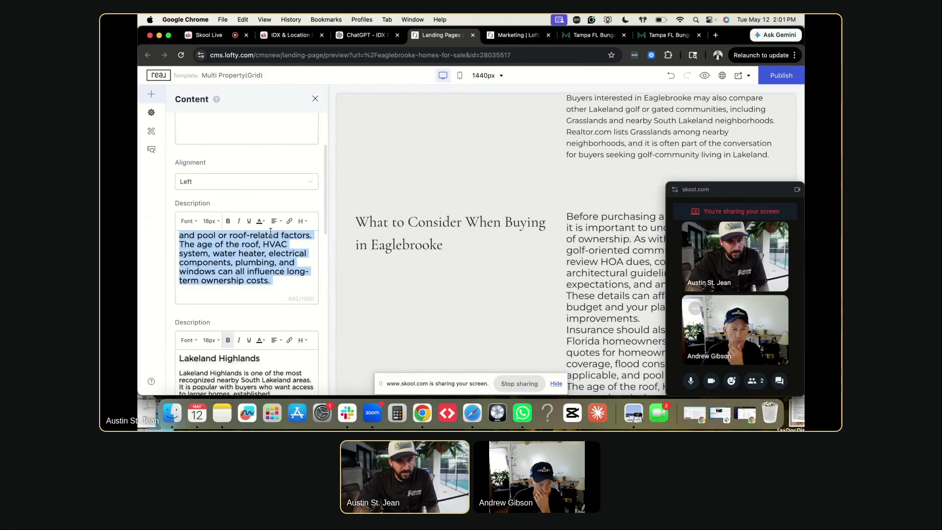
pyautogui.click(210, 221)
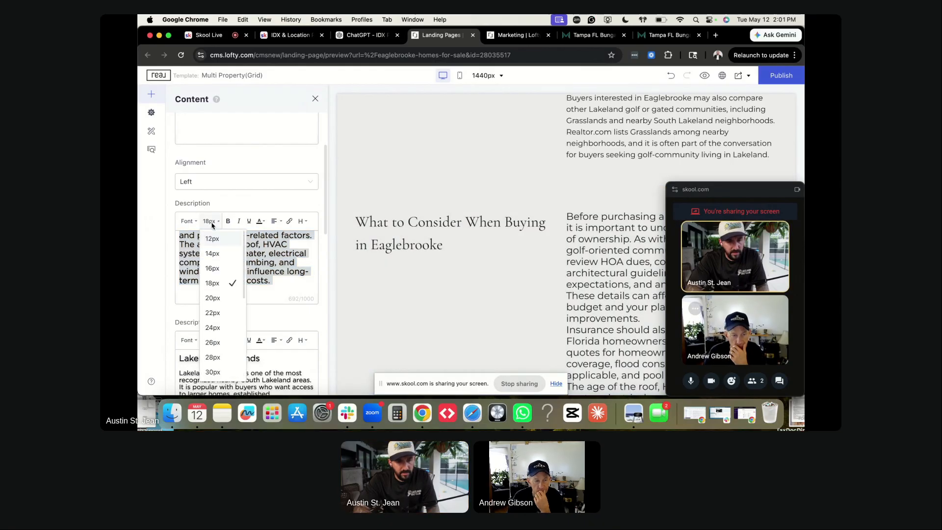
pyautogui.click(212, 253)
pyautogui.scroll(2, 614, 185)
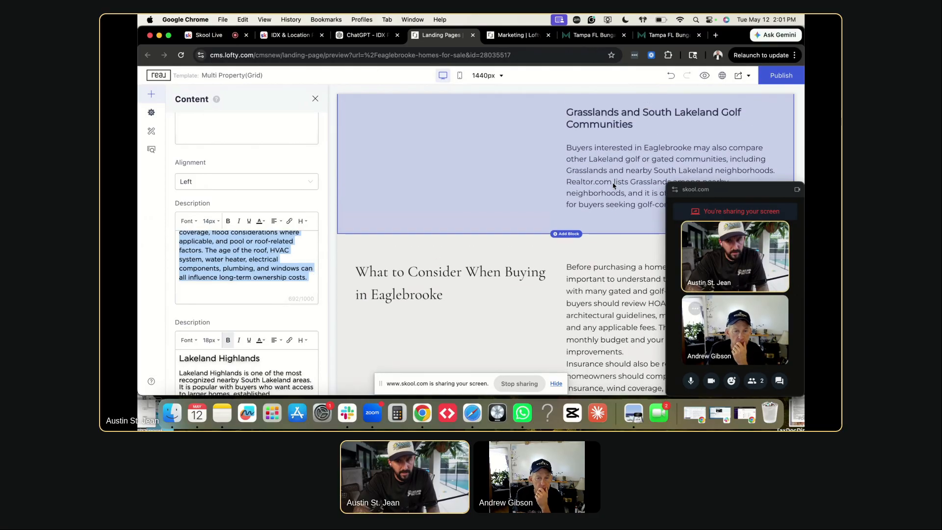
pyautogui.scroll(-1, 597, 199)
pyautogui.scroll(5, 252, 263)
pyautogui.scroll(-2, 252, 263)
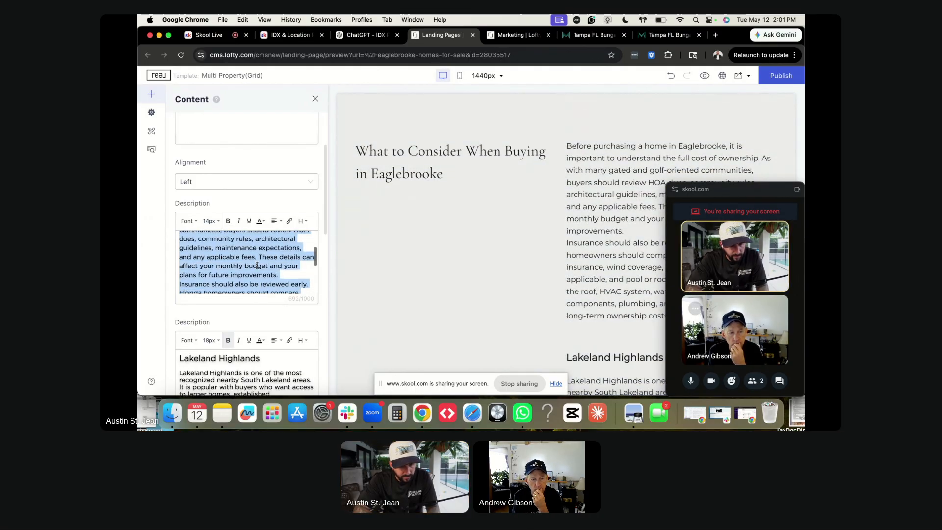
pyautogui.click(284, 274)
pyautogui.press('Return')
pyautogui.press('Return')
pyautogui.scroll(-3, 263, 260)
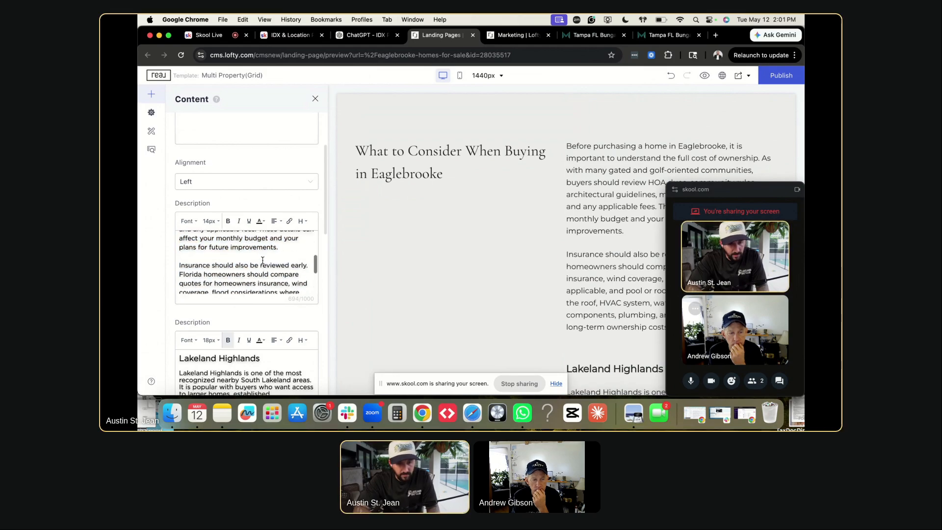
pyautogui.scroll(-2, 263, 260)
pyautogui.scroll(3, 262, 259)
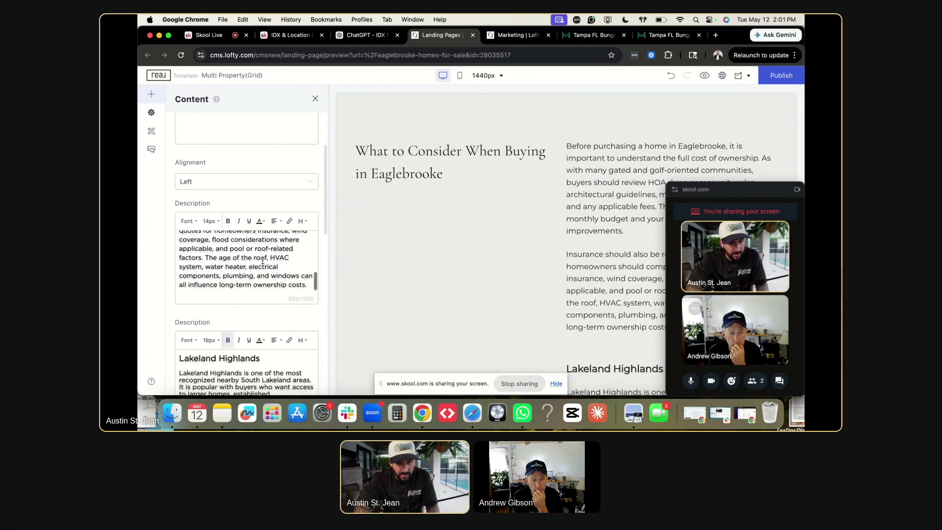
pyautogui.scroll(5, 262, 260)
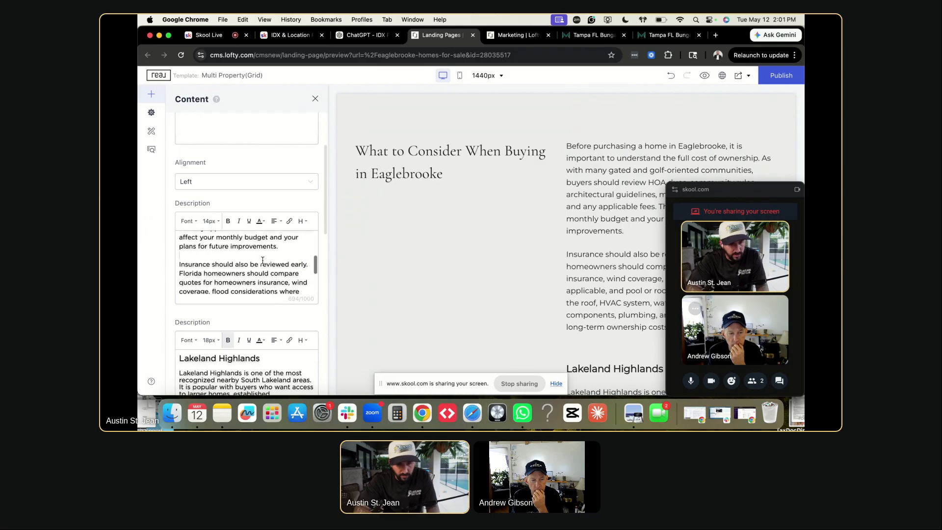
pyautogui.scroll(5, 262, 260)
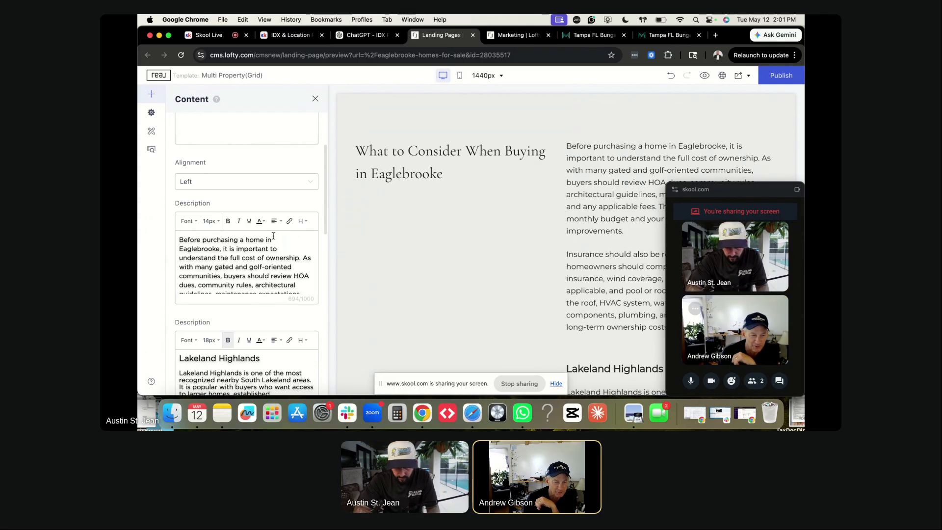
pyautogui.scroll(-4, 607, 226)
pyautogui.scroll(-3, 606, 227)
pyautogui.scroll(5, 607, 227)
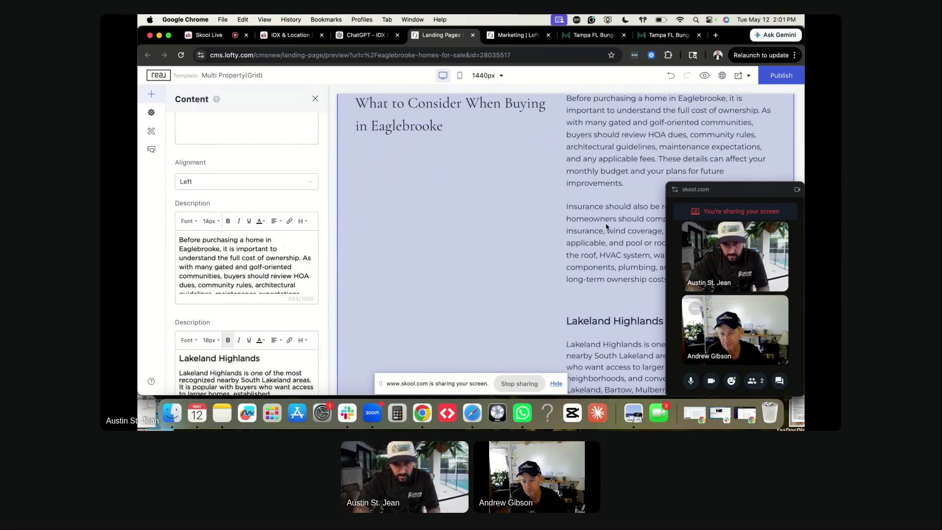
# Replace the Lakeland Highlands description with the lot location and condition paragraphs from ChatGPT.
pyautogui.hotkey('ctrl', 'shift', 'Tab')
pyautogui.scroll(-2, 462, 179)
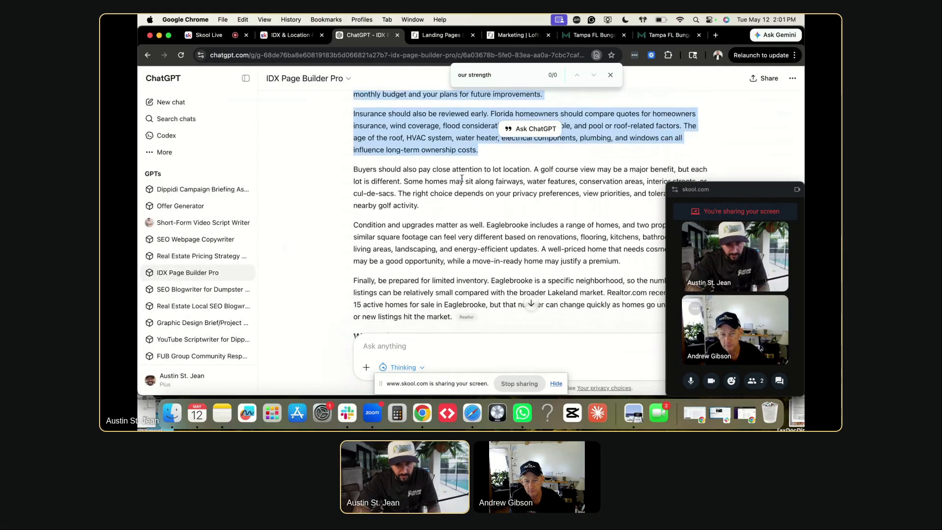
pyautogui.scroll(-1, 461, 178)
pyautogui.moveTo(353, 156); pyautogui.dragTo(494, 210)
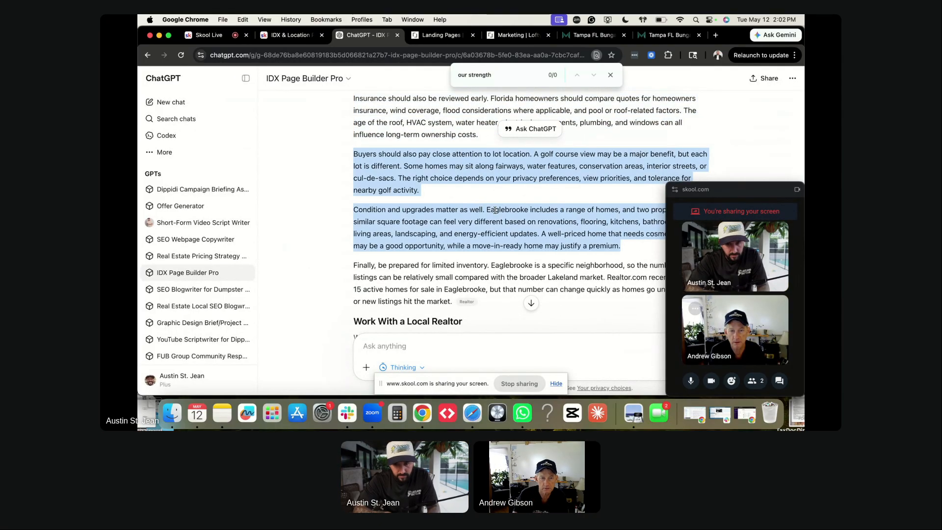
pyautogui.hotkey('ctrl', 'Tab')
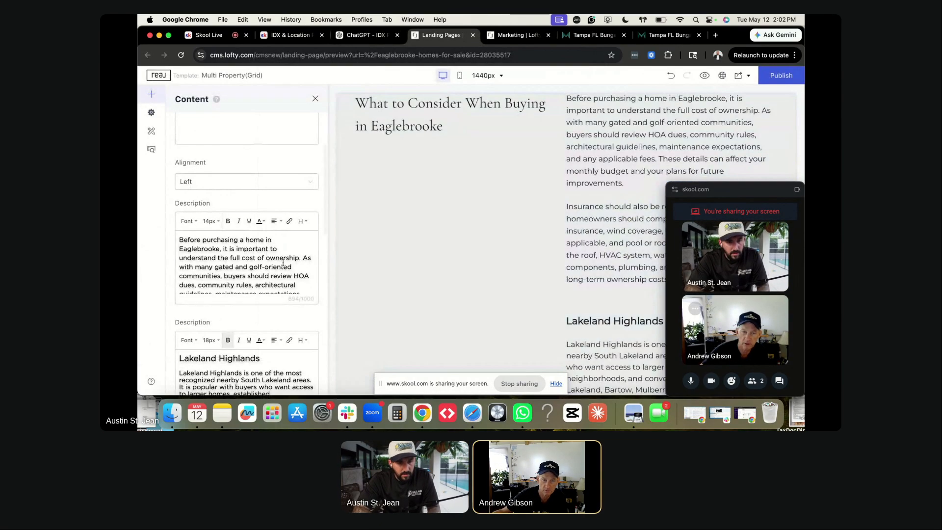
pyautogui.scroll(-5, 223, 262)
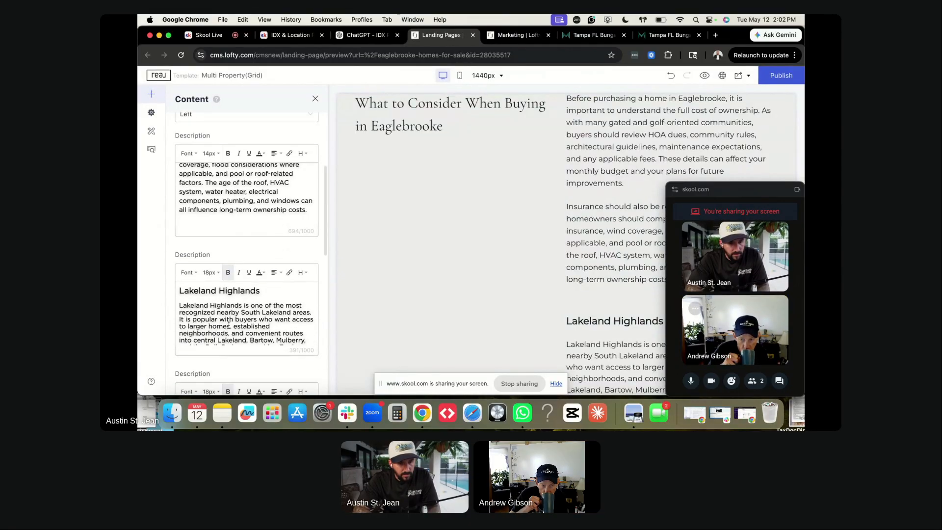
pyautogui.click(229, 327)
pyautogui.hotkey('ctrl', 'a')
pyautogui.press('BackSpace')
pyautogui.hotkey('ctrl', 'v')
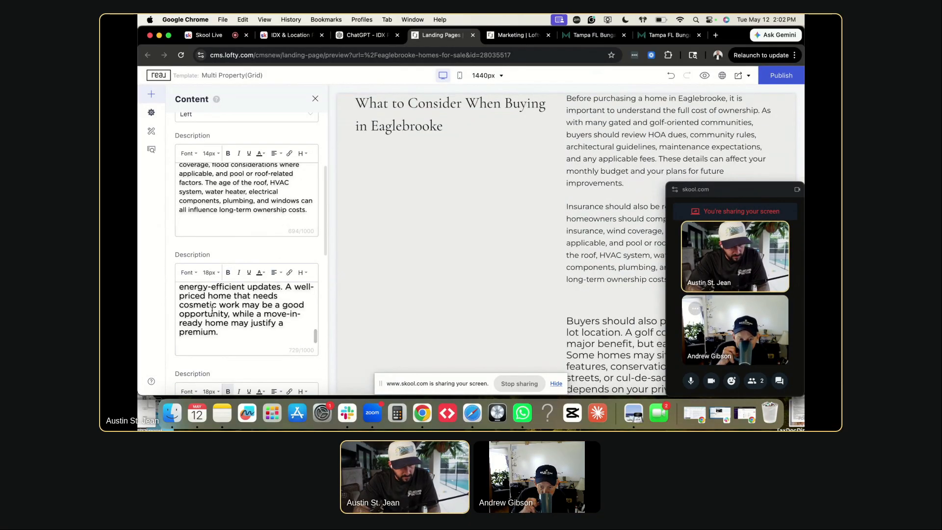
# Set that description to 14px and break the paragraphs apart after 'golf activity.'.
pyautogui.hotkey('ctrl', 'a')
pyautogui.click(210, 273)
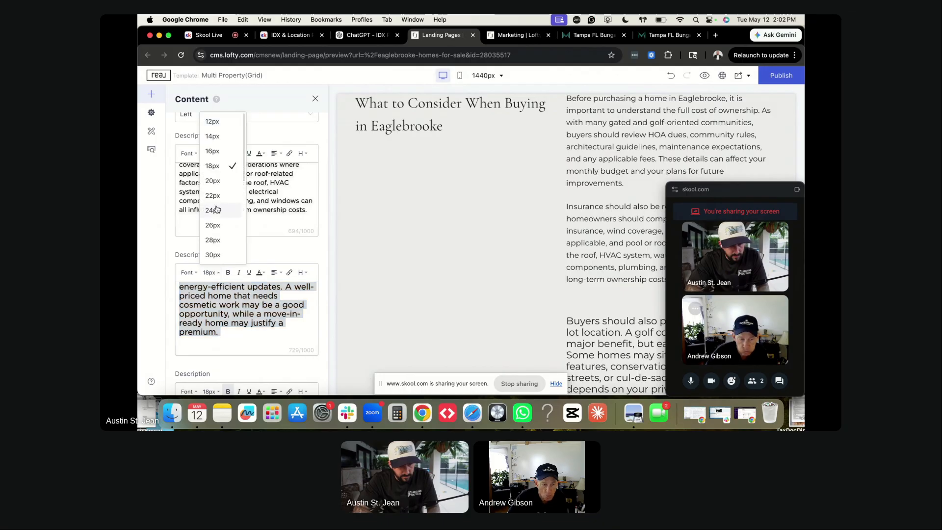
pyautogui.click(215, 140)
pyautogui.scroll(-5, 529, 256)
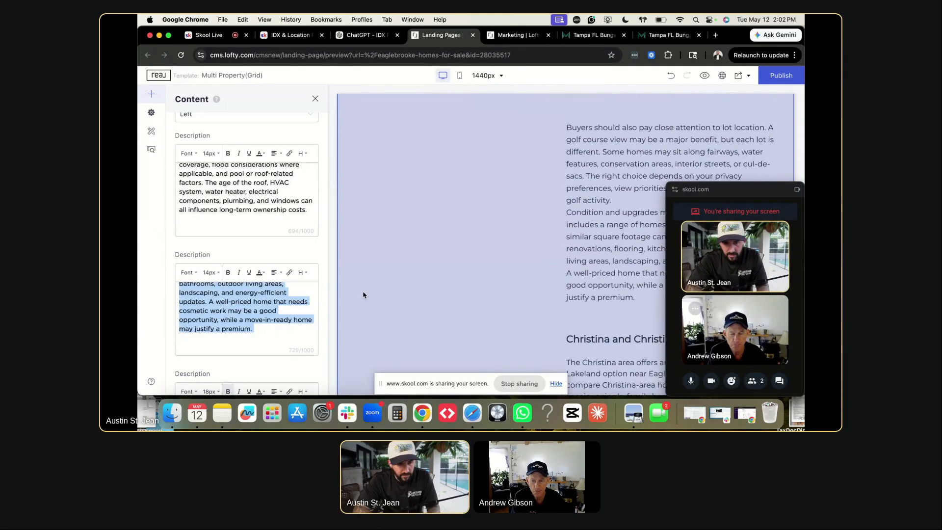
pyautogui.scroll(5, 257, 310)
pyautogui.click(257, 310)
pyautogui.press('Return')
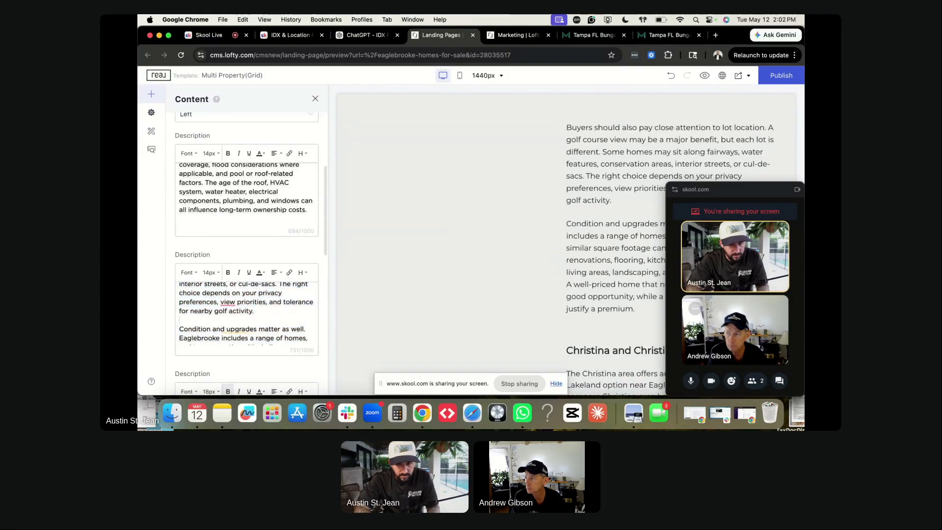
# Paste the 'Finally, be prepared' limited-inventory paragraph over the Christina Woods description.
pyautogui.hotkey('ctrl', 'shift', 'Tab')
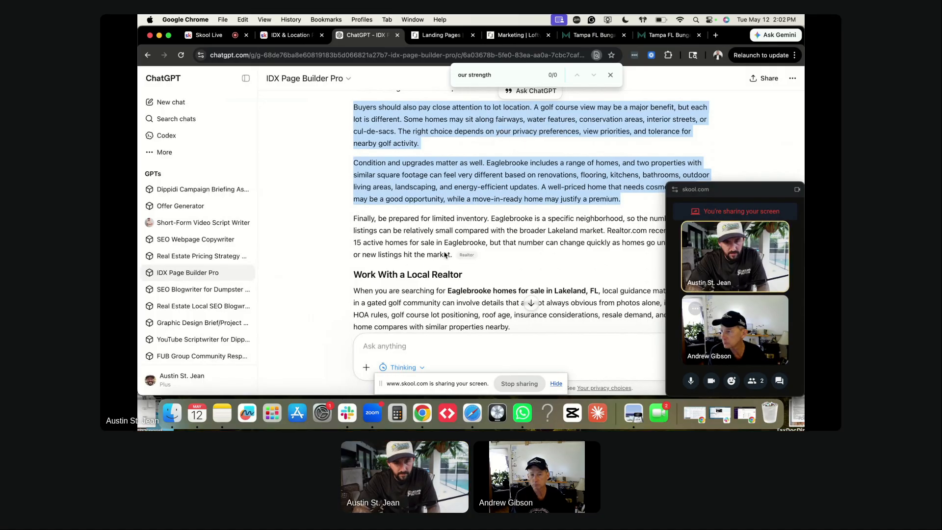
pyautogui.moveTo(353, 218); pyautogui.dragTo(452, 255)
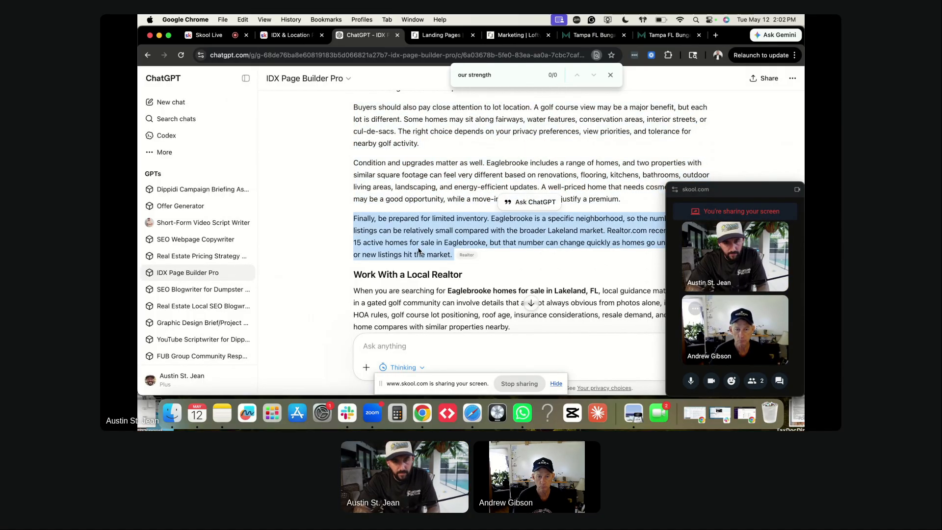
pyautogui.hotkey('ctrl', 'Tab')
pyautogui.scroll(-4, 235, 314)
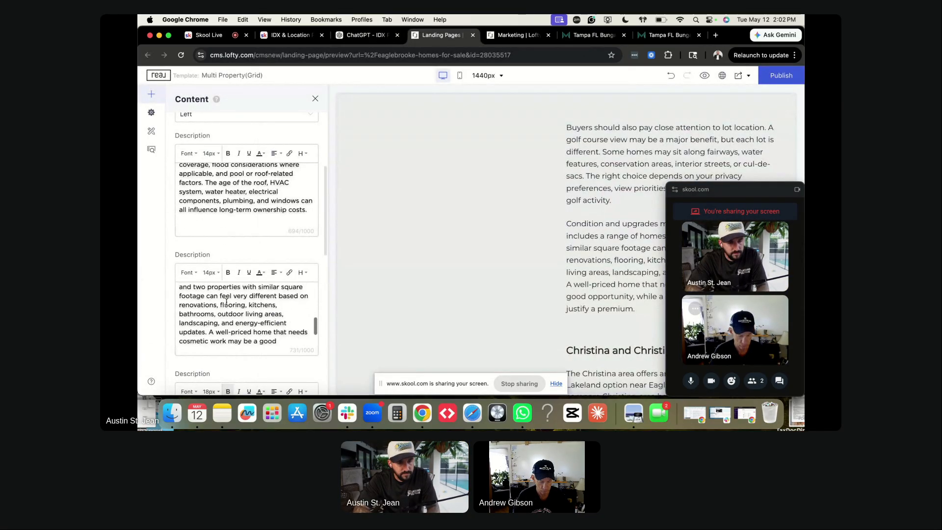
pyautogui.scroll(-5, 227, 287)
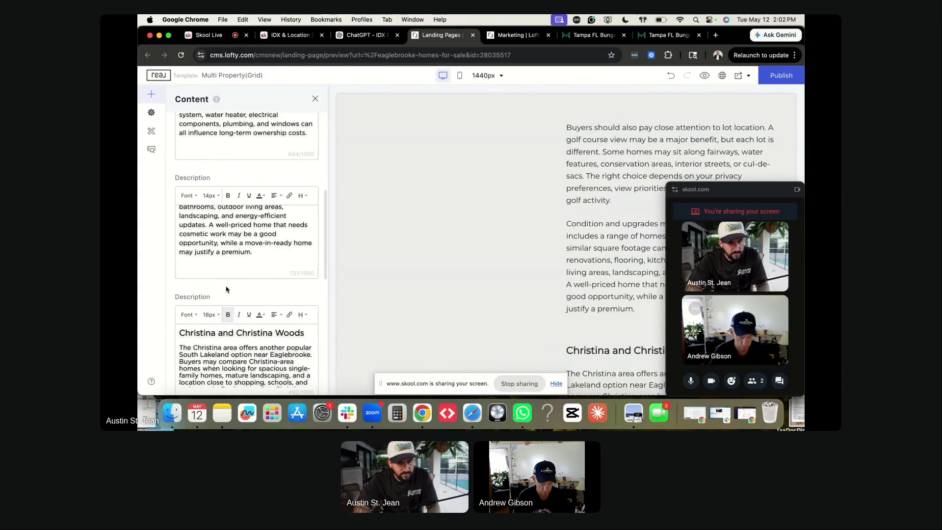
pyautogui.scroll(-3, 226, 251)
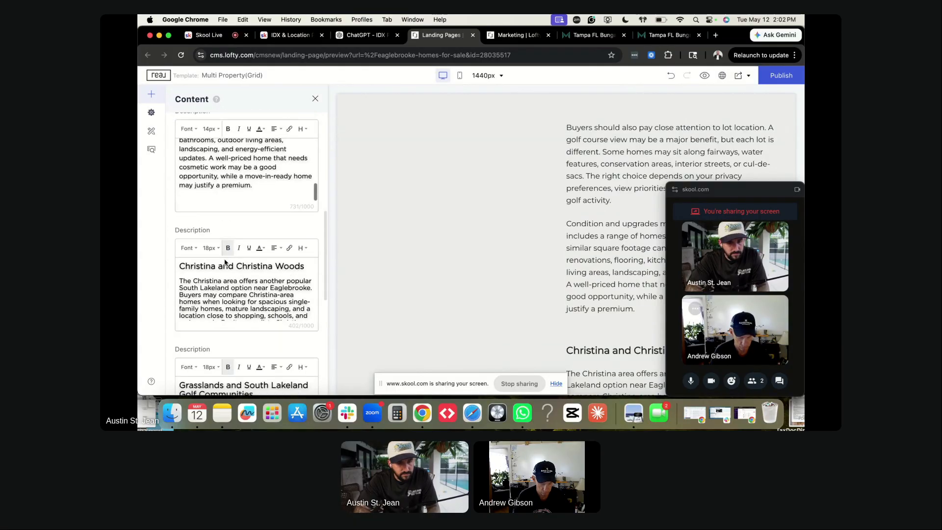
pyautogui.press('super+a')
pyautogui.write('Realtor.com recently showed 15 active homes for sale in Eaglebrooke, but that number can change quickly as homes go under contract or new listings hit the market.')
pyautogui.press('super+a')
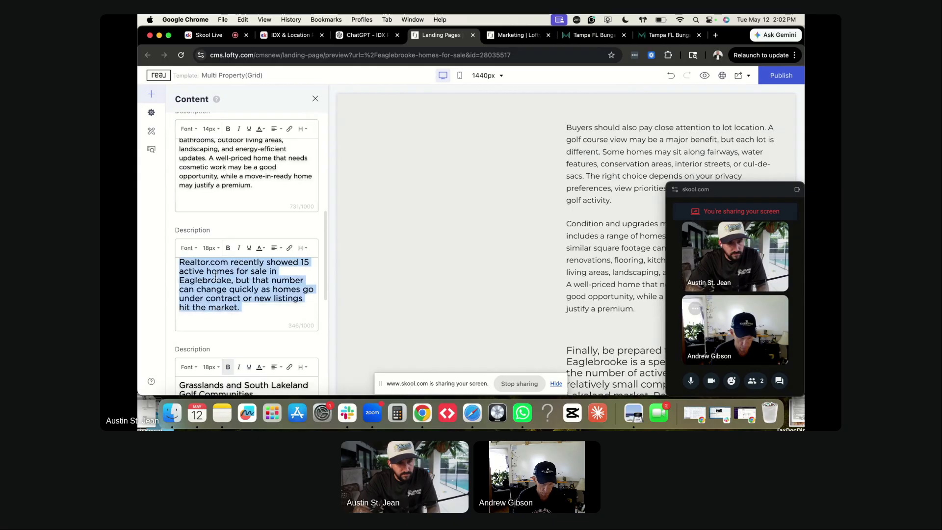
pyautogui.click(209, 247)
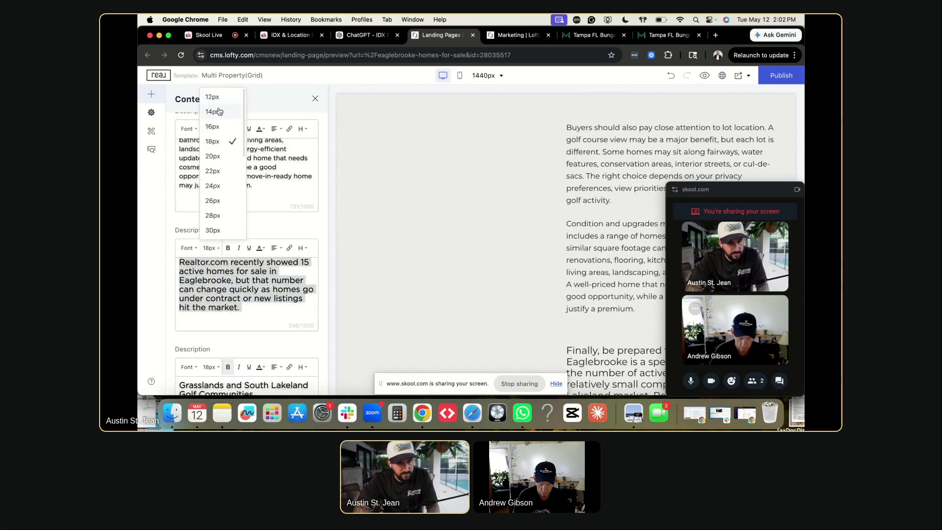
pyautogui.click(210, 110)
pyautogui.scroll(3, 241, 285)
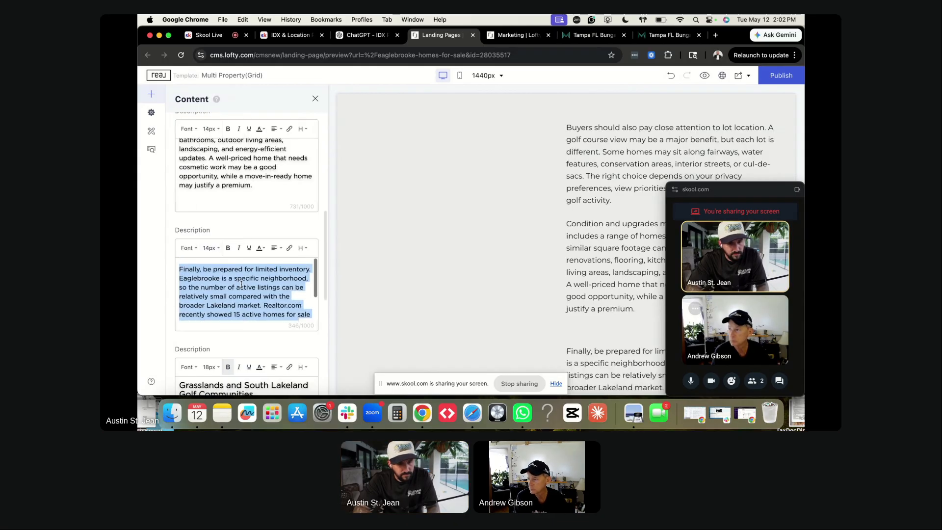
pyautogui.scroll(-2, 288, 294)
pyautogui.click(265, 288)
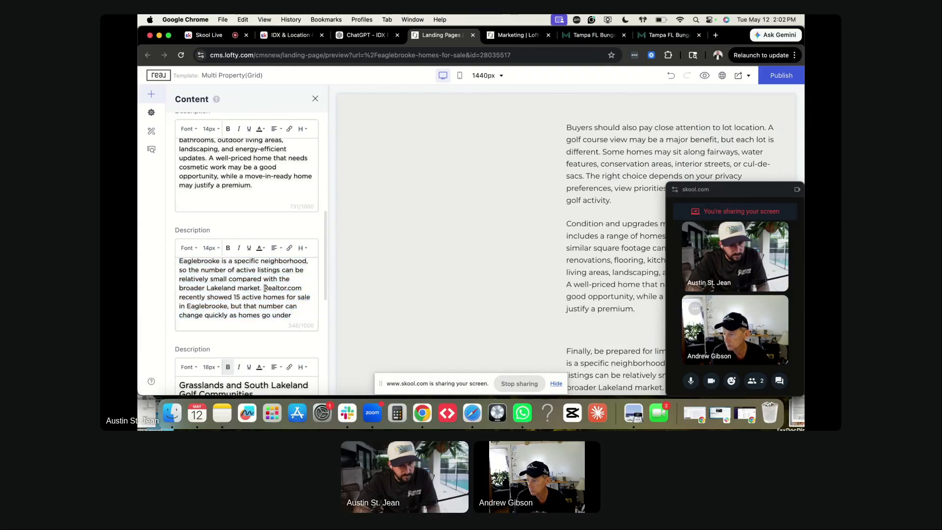
pyautogui.press('Return')
# Delete all the text in the Grasslands description.
pyautogui.scroll(-5, 234, 288)
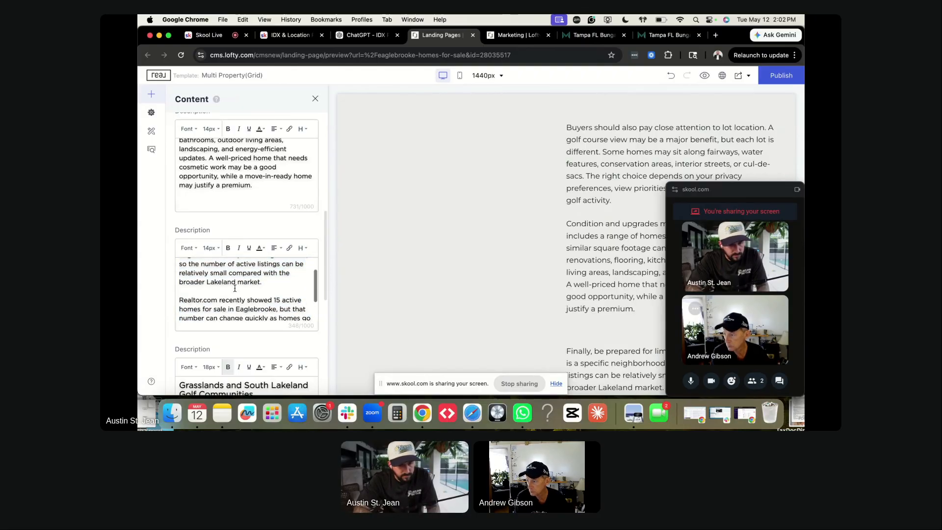
pyautogui.scroll(-5, 234, 288)
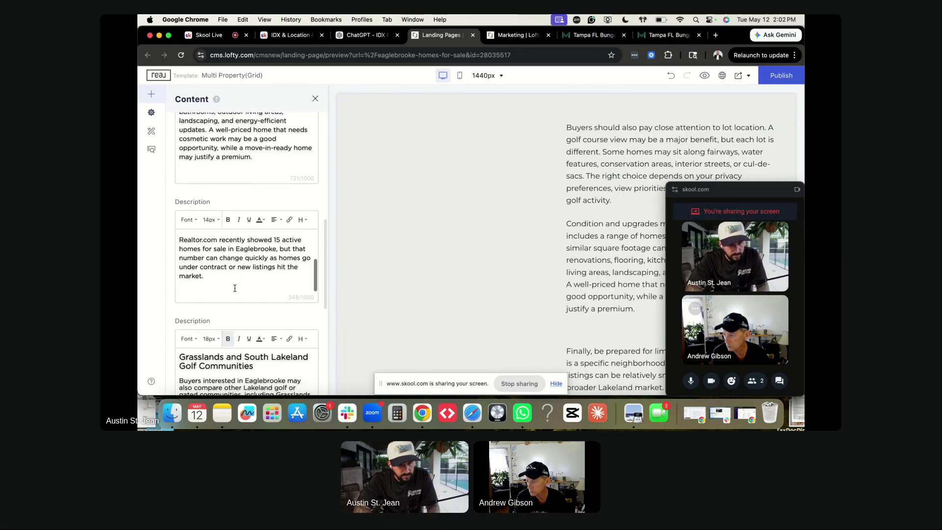
pyautogui.scroll(-3, 235, 290)
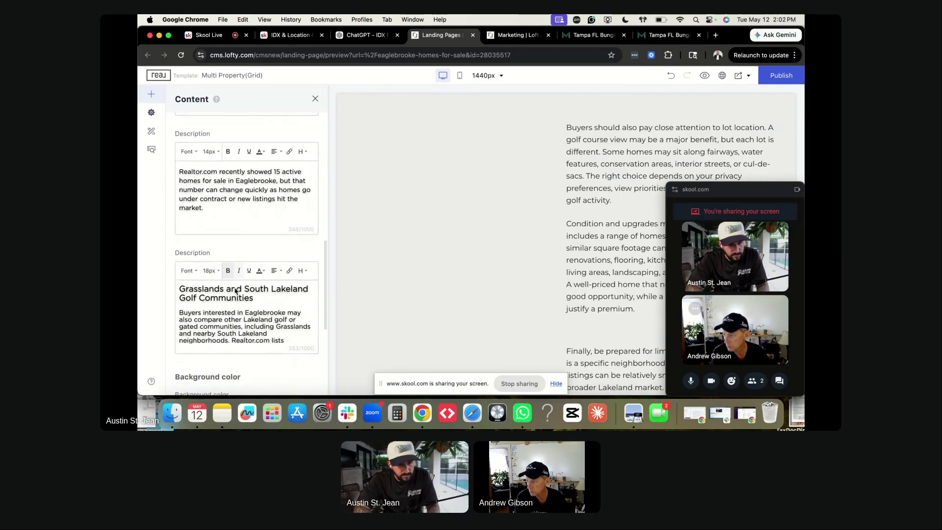
pyautogui.press('super+a')
pyautogui.press('BackSpace')
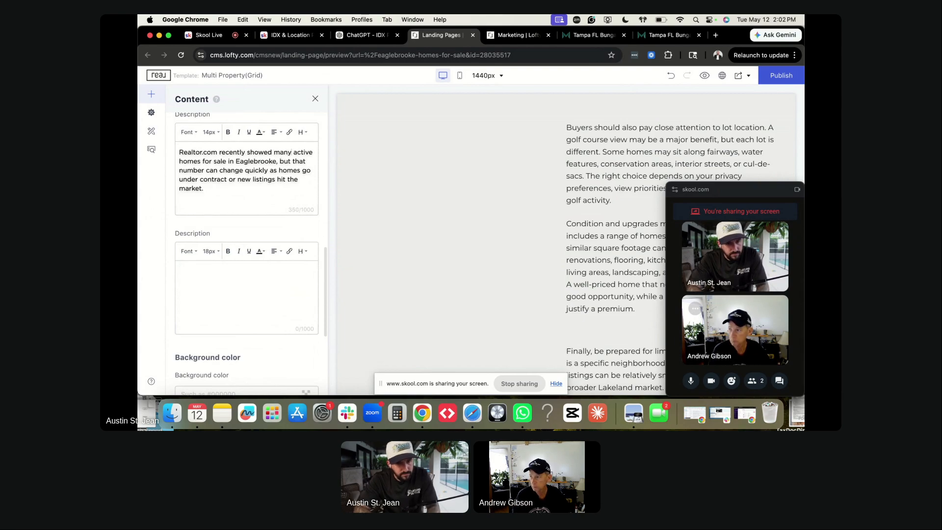
pyautogui.scroll(-10, 245, 183)
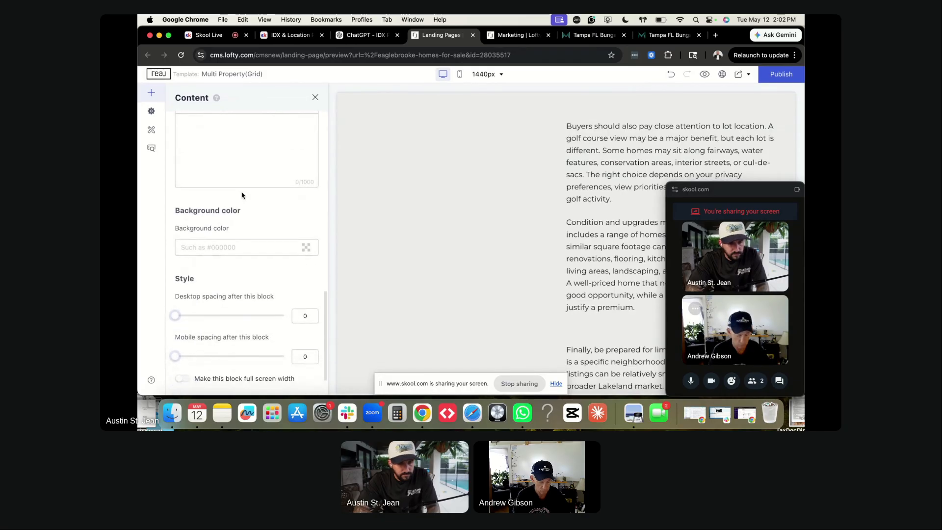
pyautogui.scroll(-10, 407, 205)
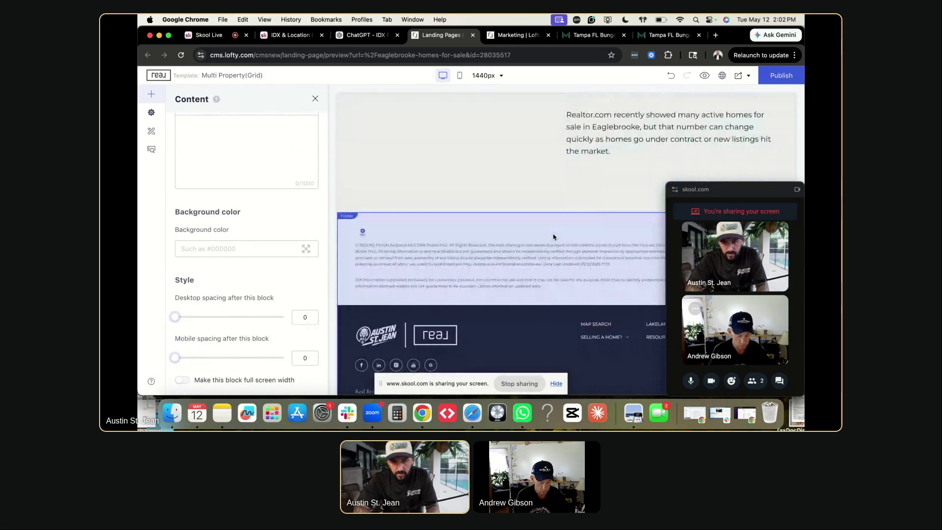
# Copy the 'Work With a Local Realtor' heading from the ChatGPT conversation.
pyautogui.hotkey('ctrl', 'shift', 'Tab')
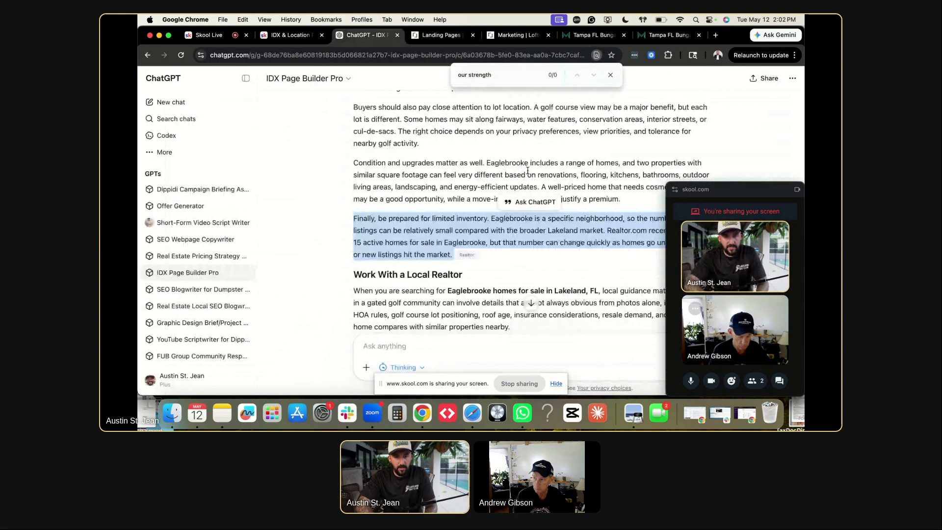
pyautogui.scroll(-8, 434, 253)
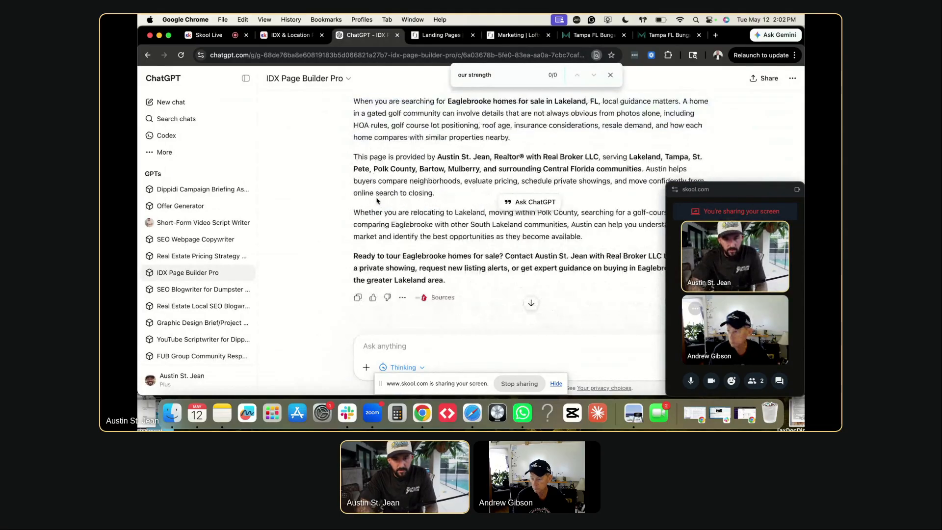
pyautogui.scroll(3, 376, 199)
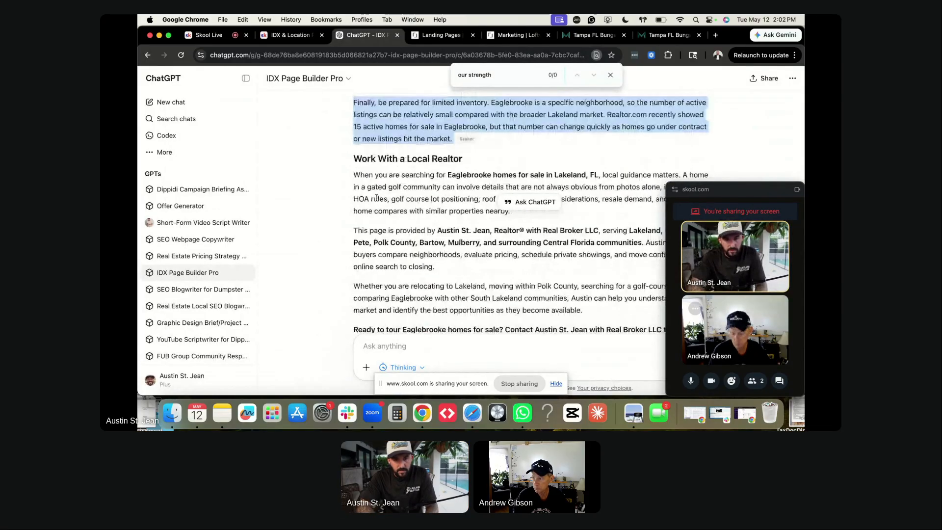
pyautogui.scroll(1, 377, 197)
pyautogui.tripleClick(454, 167)
pyautogui.hotkey('ctrl', 'Tab')
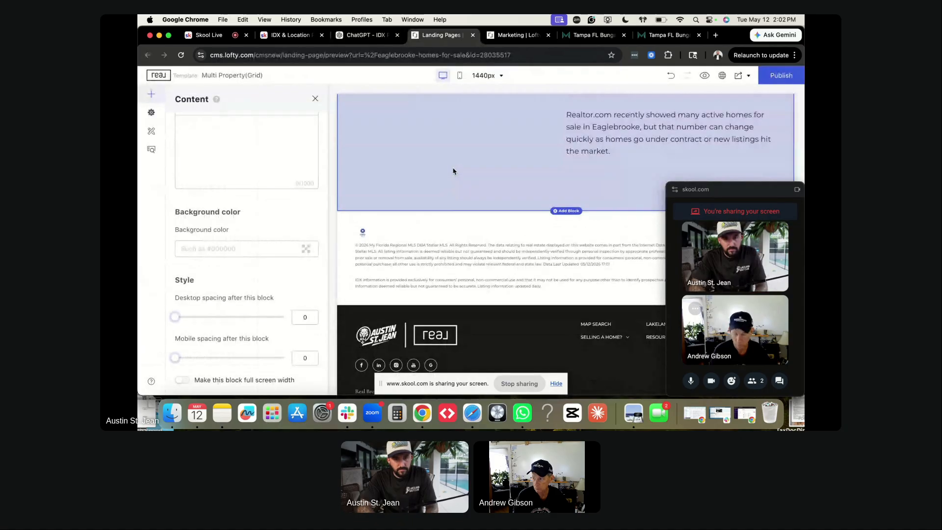
# Open the block library and browse the CTA block layouts.
pyautogui.scroll(15, 443, 172)
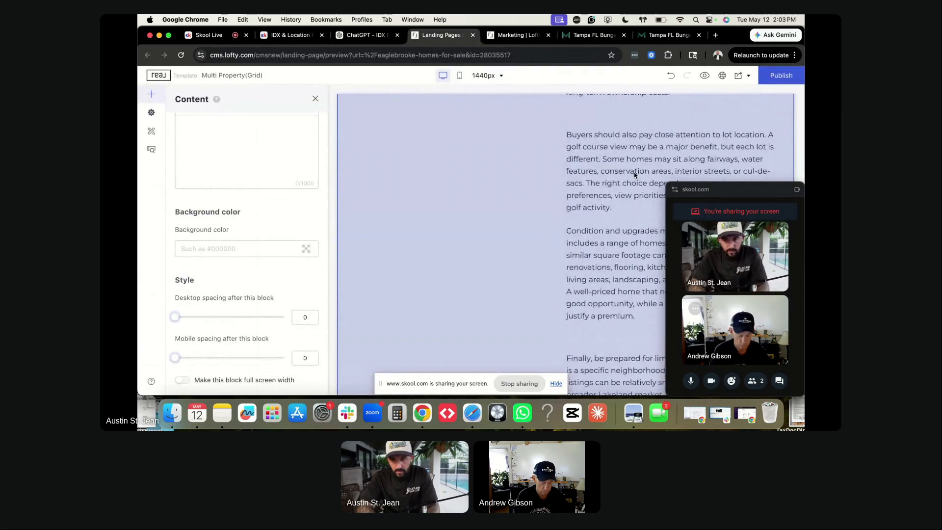
pyautogui.scroll(5, 633, 177)
pyautogui.scroll(-20, 627, 184)
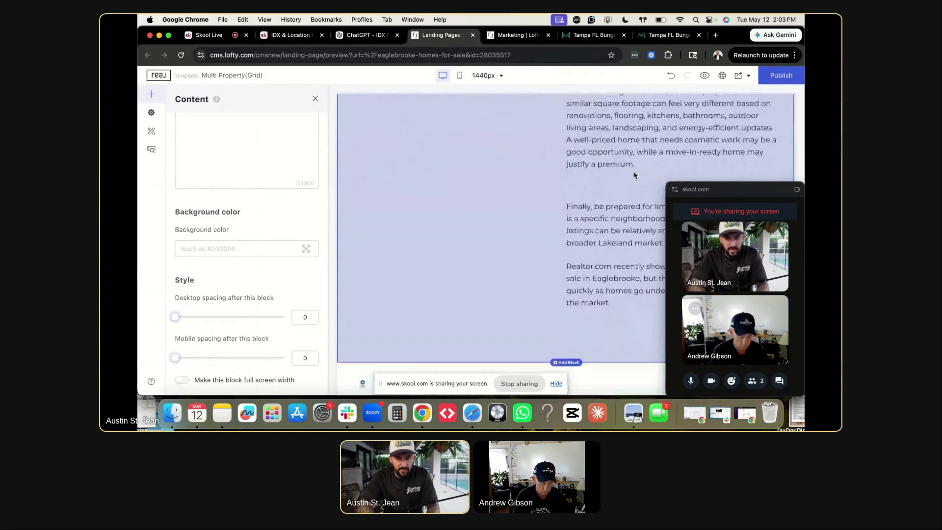
pyautogui.click(569, 218)
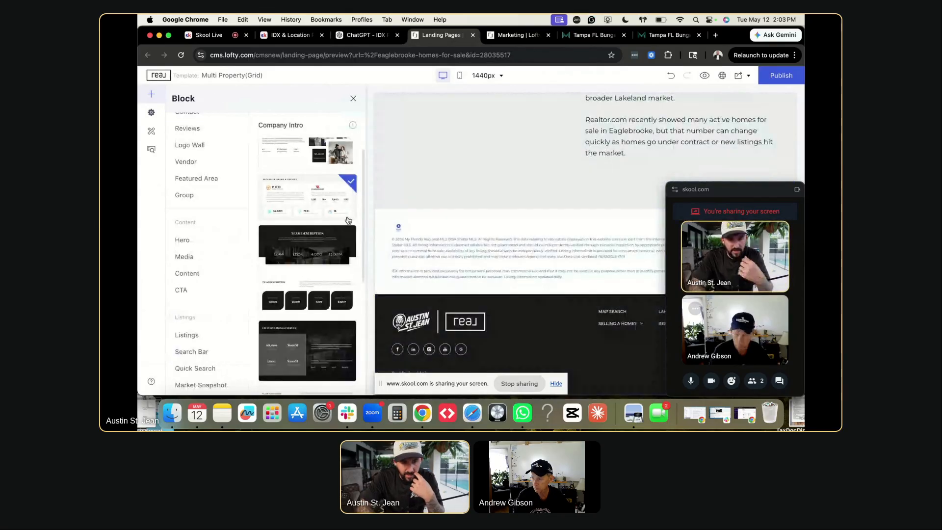
pyautogui.click(181, 289)
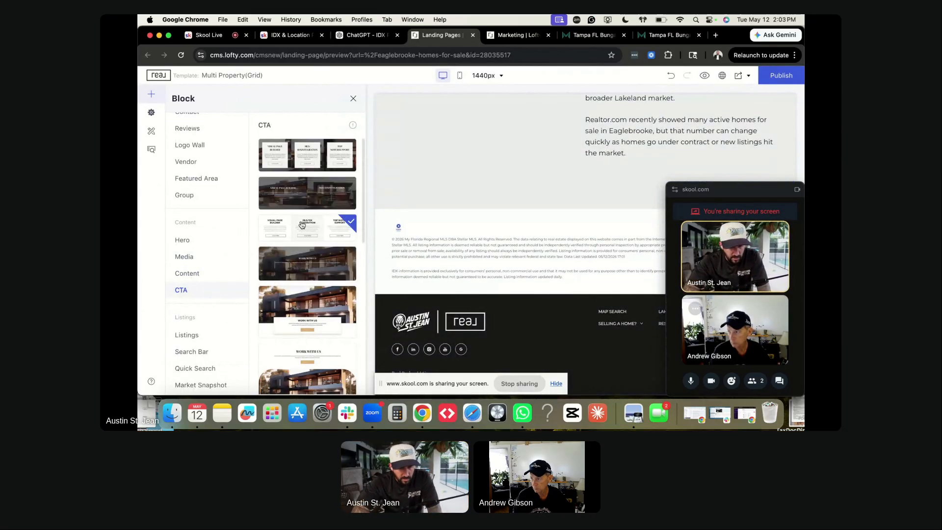
pyautogui.scroll(-5, 303, 236)
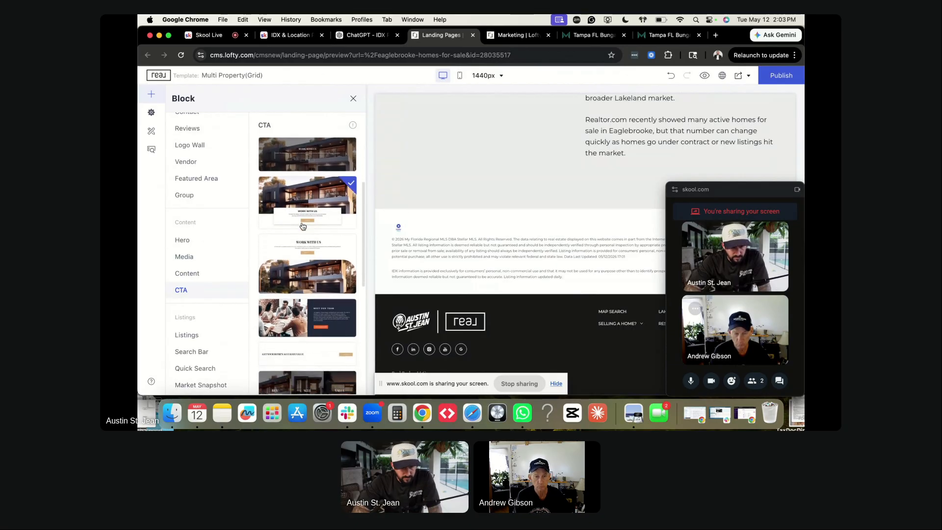
pyautogui.scroll(-3, 303, 255)
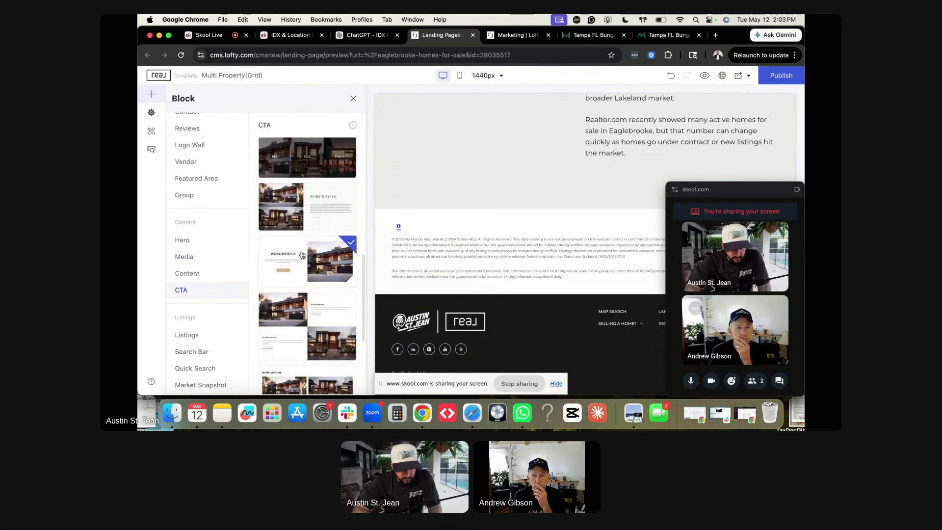
pyautogui.scroll(1, 187, 217)
pyautogui.scroll(3, 185, 211)
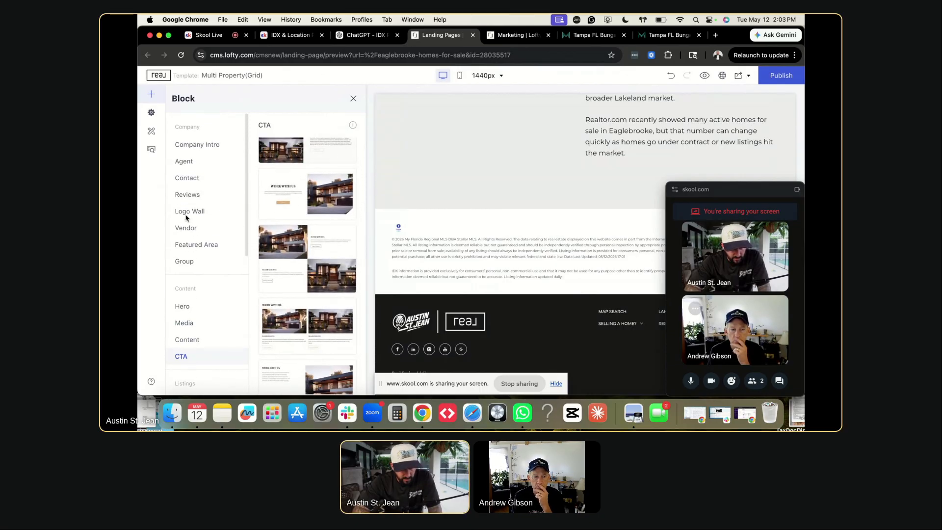
# Insert the Agent block layout featuring a large agent headshot.
pyautogui.click(185, 161)
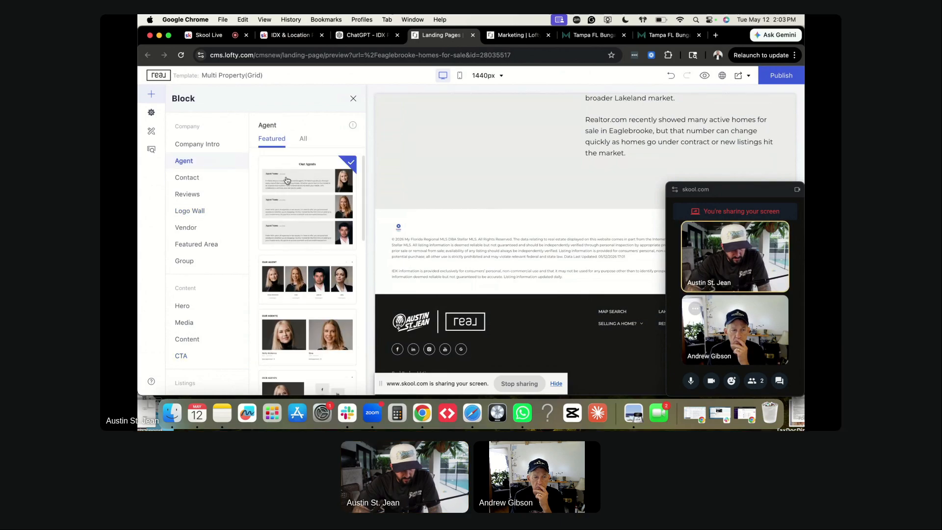
pyautogui.scroll(-5, 294, 235)
pyautogui.scroll(-2, 295, 236)
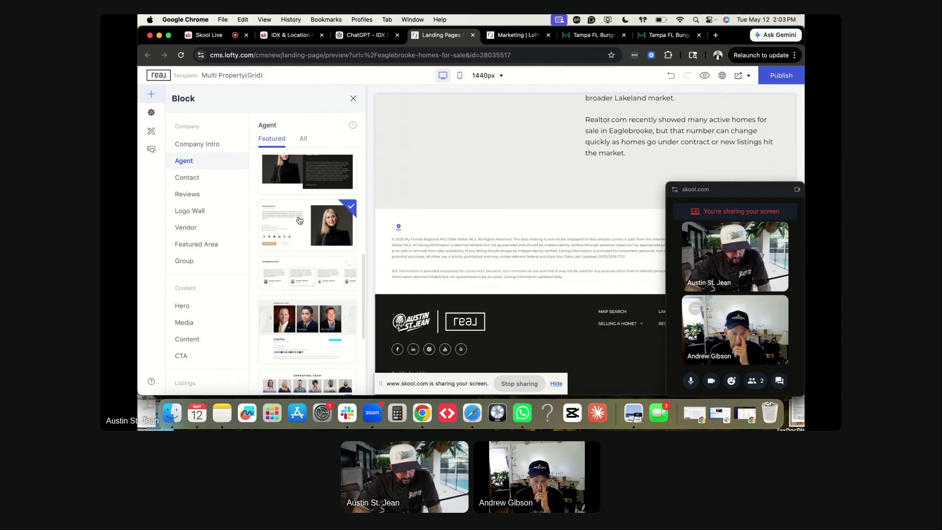
pyautogui.click(299, 220)
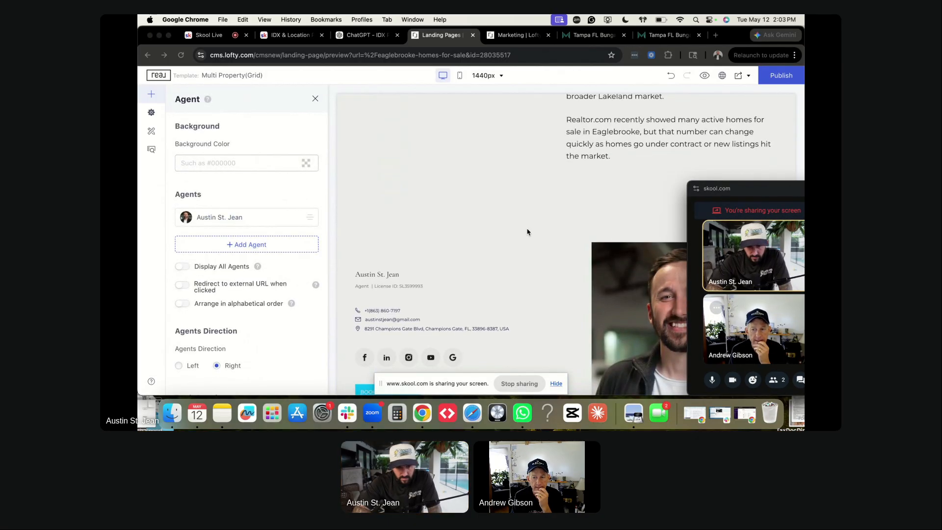
# Inspect the listed agent's profile details, then close them.
pyautogui.scroll(-1, 527, 232)
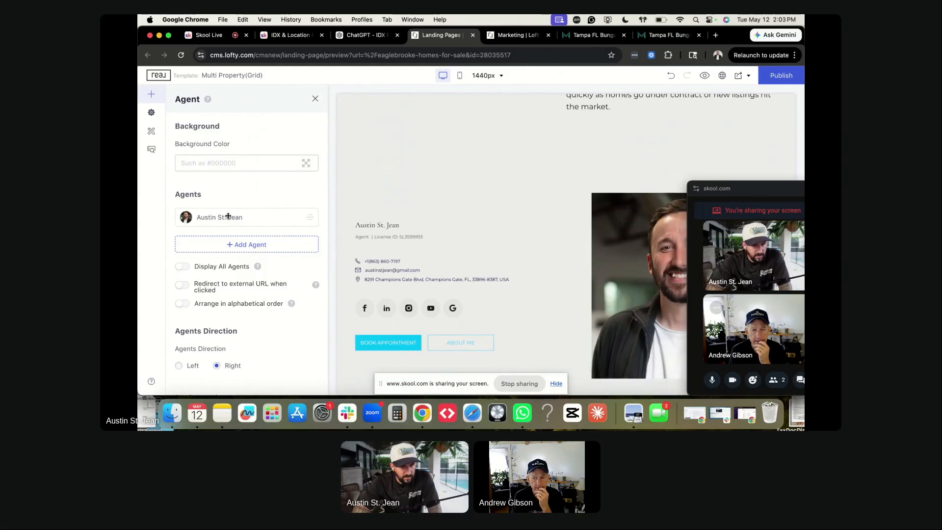
pyautogui.click(282, 218)
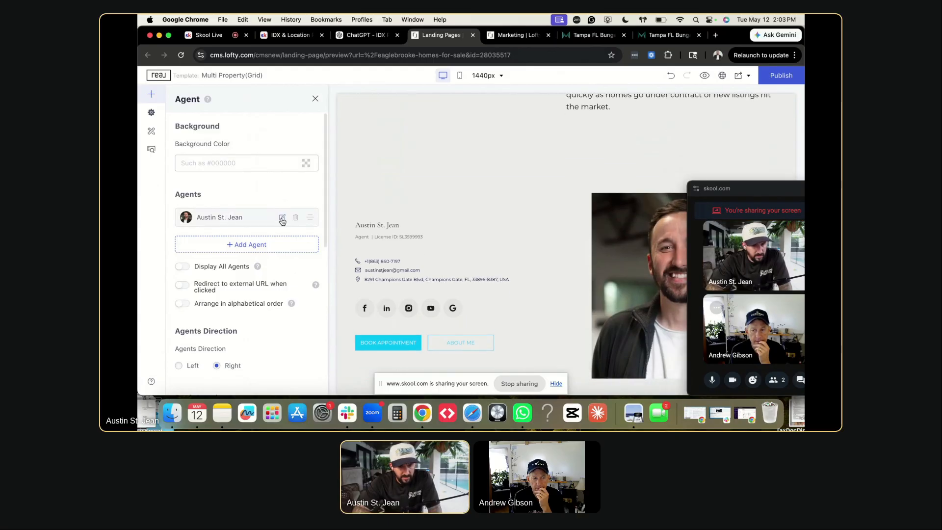
pyautogui.click(282, 218)
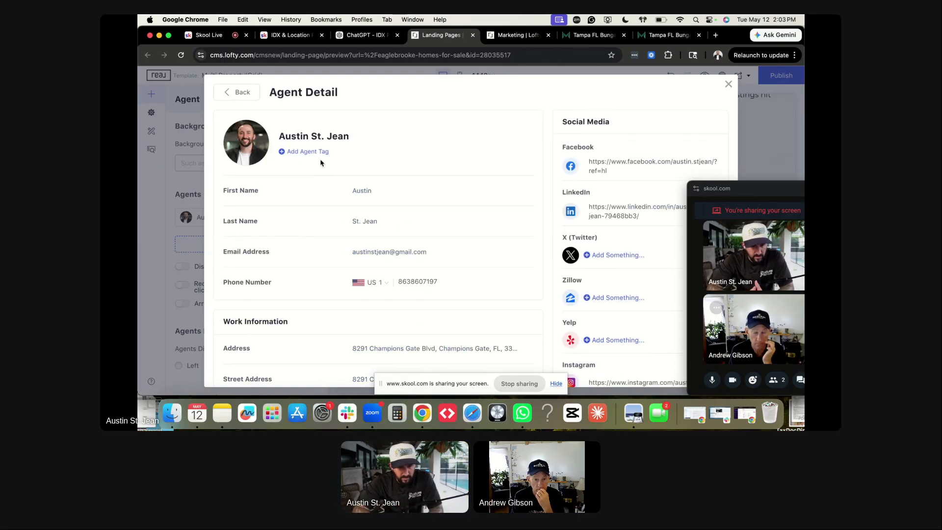
pyautogui.scroll(-15, 325, 196)
pyautogui.scroll(15, 325, 196)
pyautogui.click(728, 84)
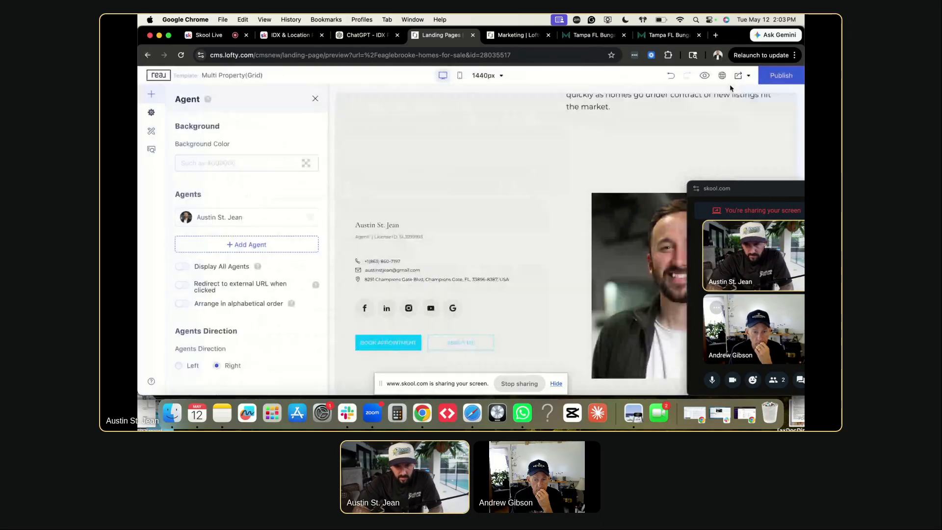
# Toggle Display All Agents on and back off, then close the agent section settings.
pyautogui.scroll(-5, 244, 239)
pyautogui.scroll(-4, 242, 238)
pyautogui.scroll(-1, 417, 219)
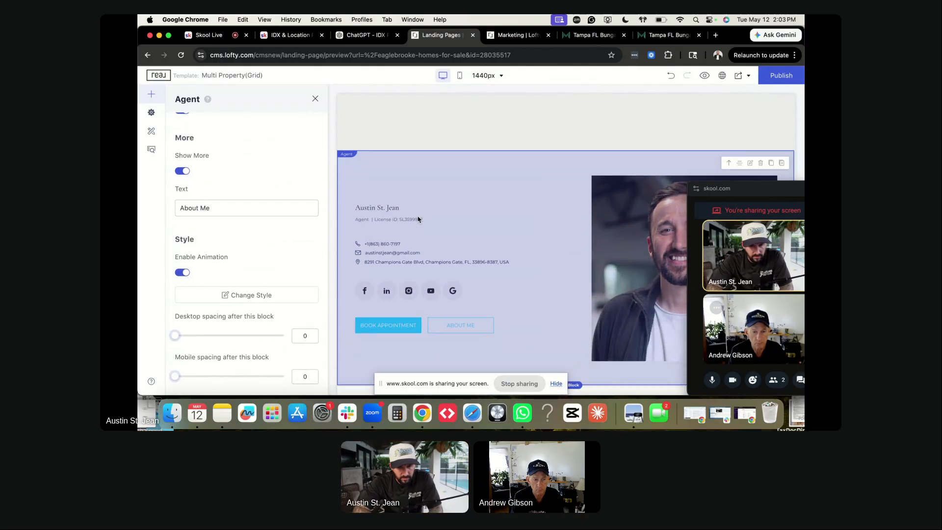
pyautogui.scroll(-2, 418, 219)
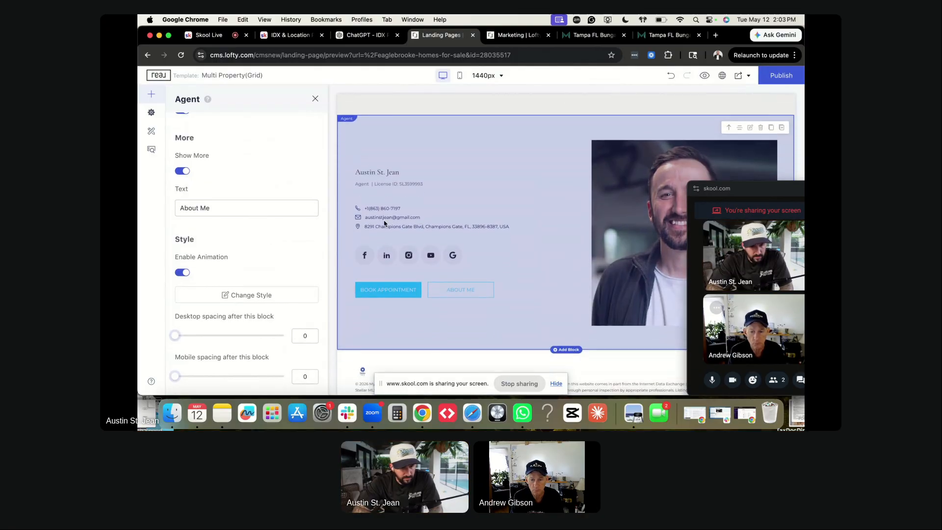
pyautogui.scroll(8, 232, 238)
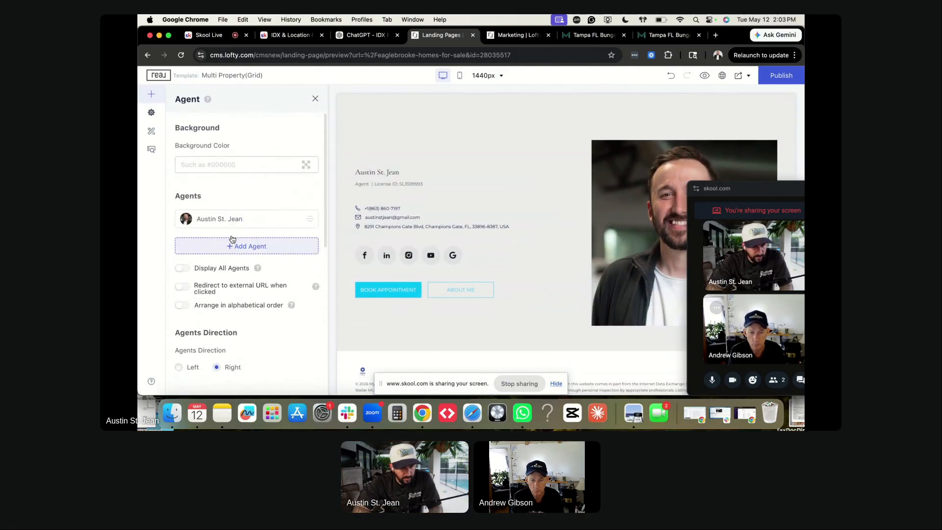
pyautogui.click(183, 269)
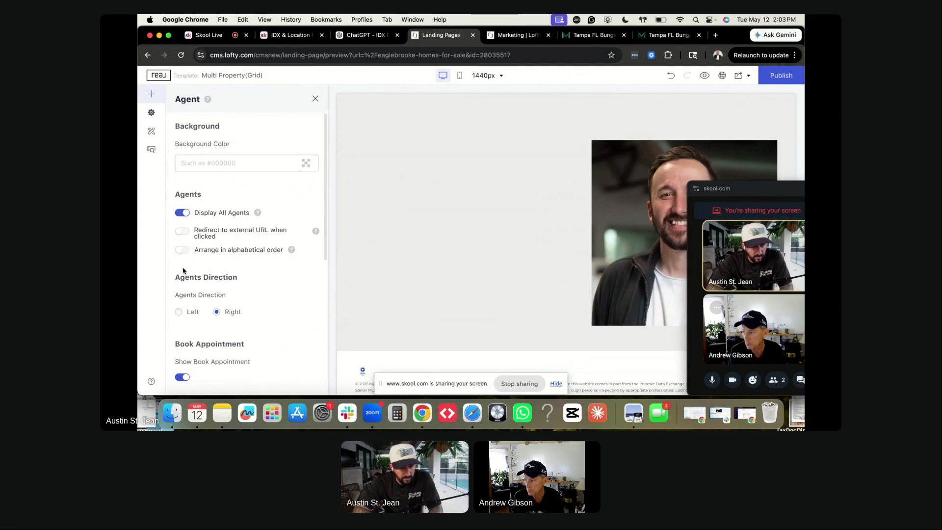
pyautogui.click(183, 214)
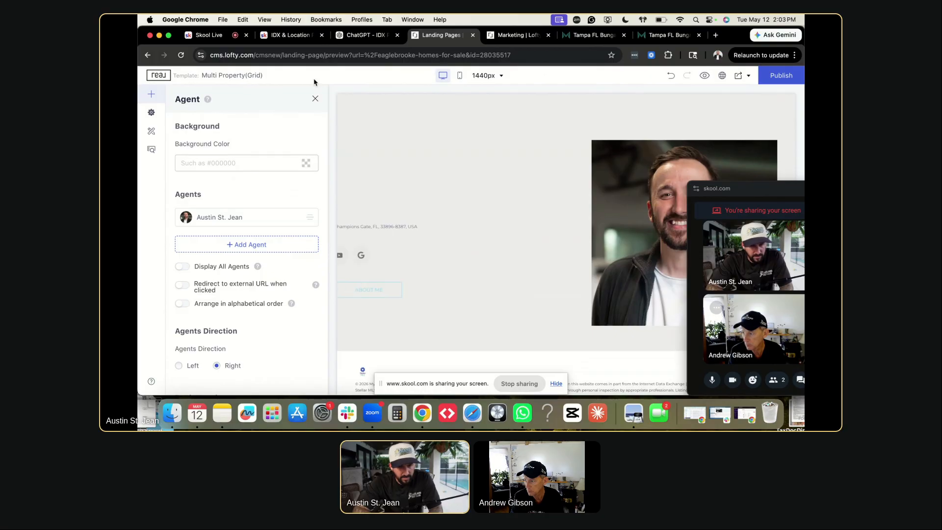
pyautogui.click(315, 98)
# Delete the agent section and confirm the removal.
pyautogui.moveTo(611, 125)
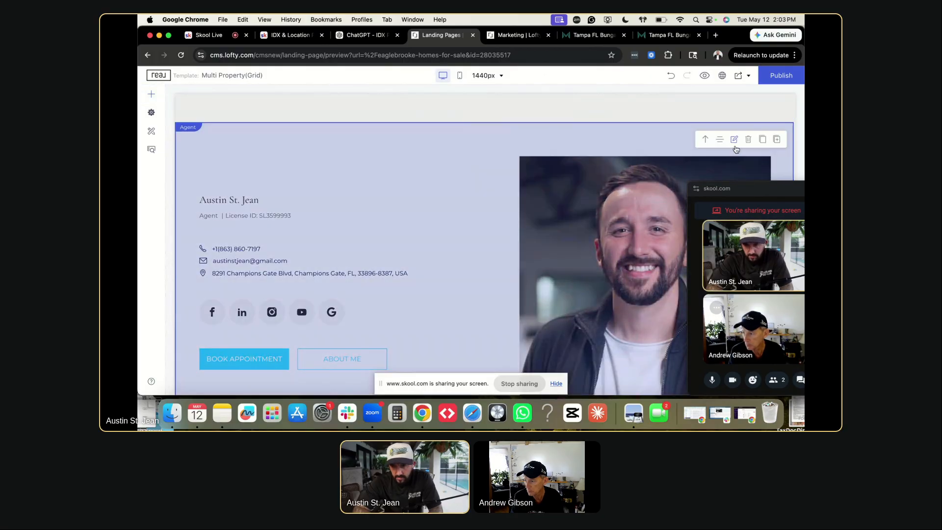
pyautogui.click(748, 140)
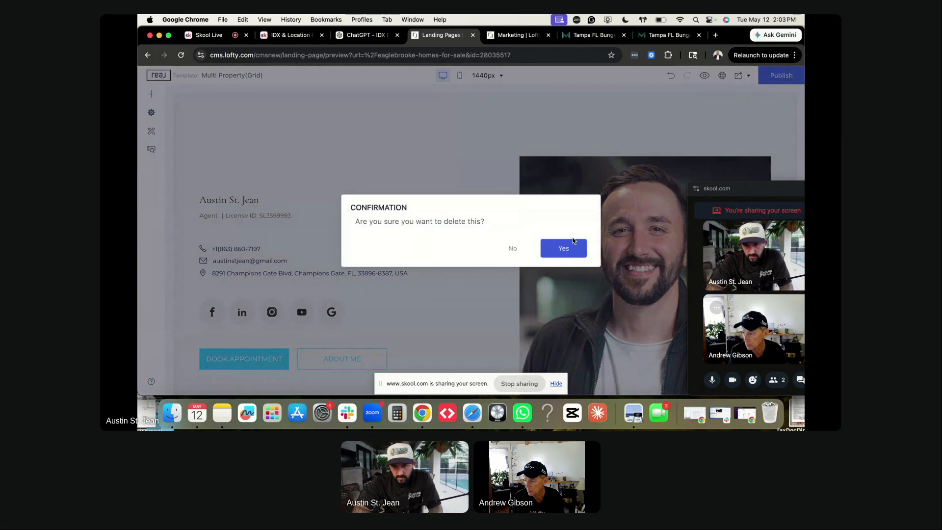
pyautogui.click(557, 245)
# Add the Meet Our Team template from the CTA block category to the page.
pyautogui.scroll(2, 427, 210)
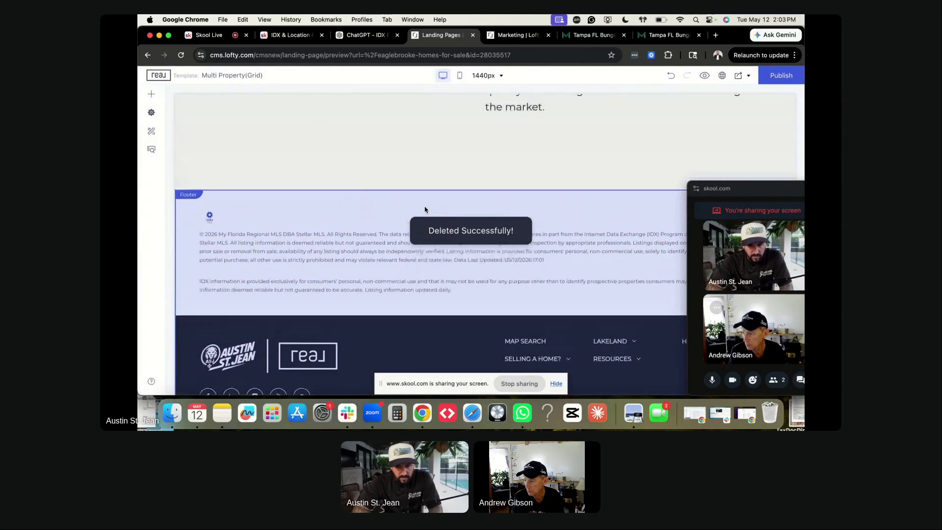
pyautogui.click(485, 203)
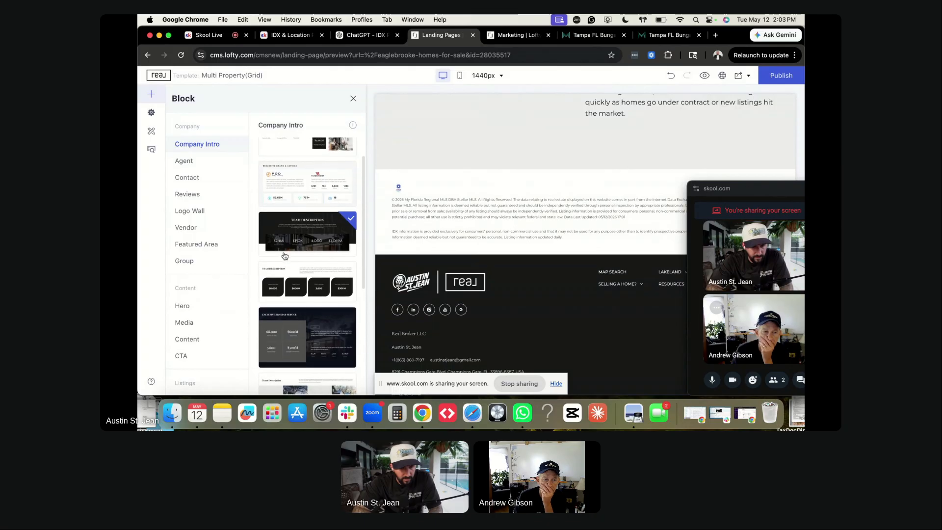
pyautogui.scroll(2, 283, 254)
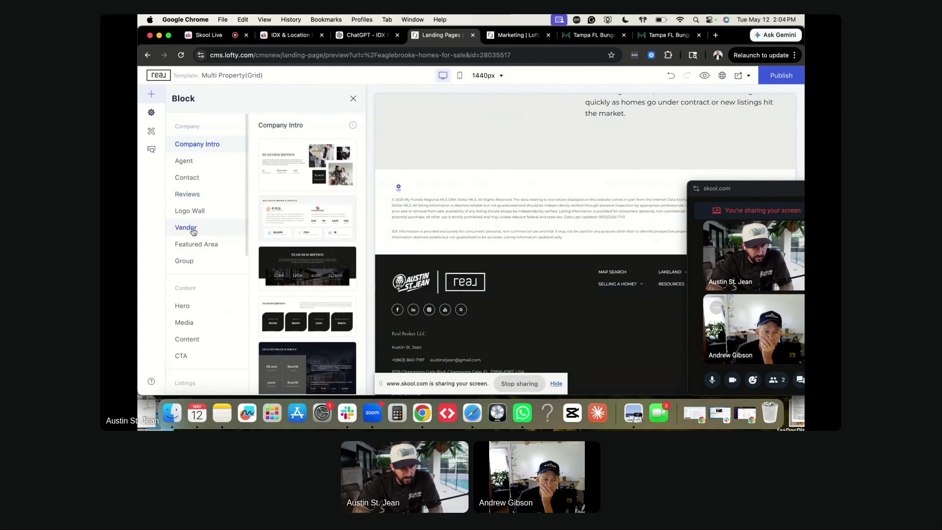
pyautogui.scroll(-2, 196, 245)
pyautogui.click(182, 324)
pyautogui.scroll(-3, 293, 260)
pyautogui.scroll(-4, 293, 260)
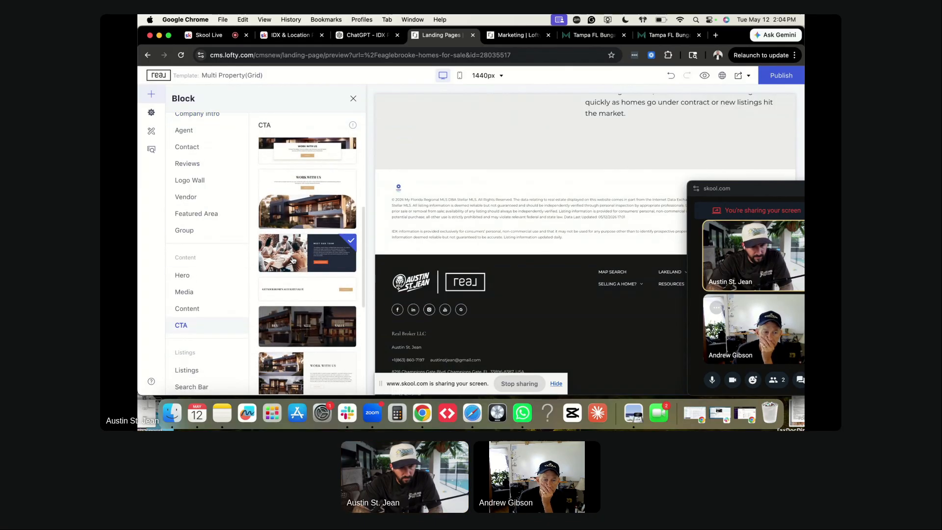
pyautogui.scroll(-1, 293, 260)
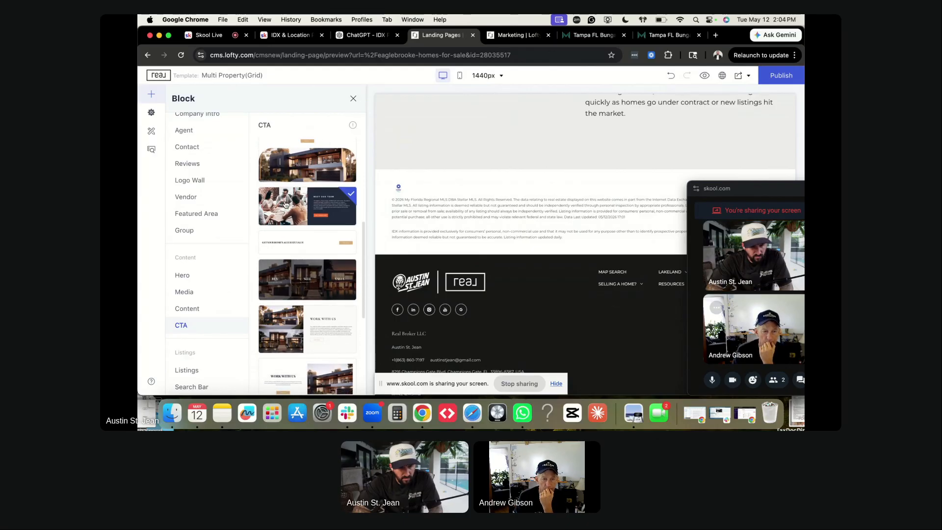
pyautogui.click(285, 204)
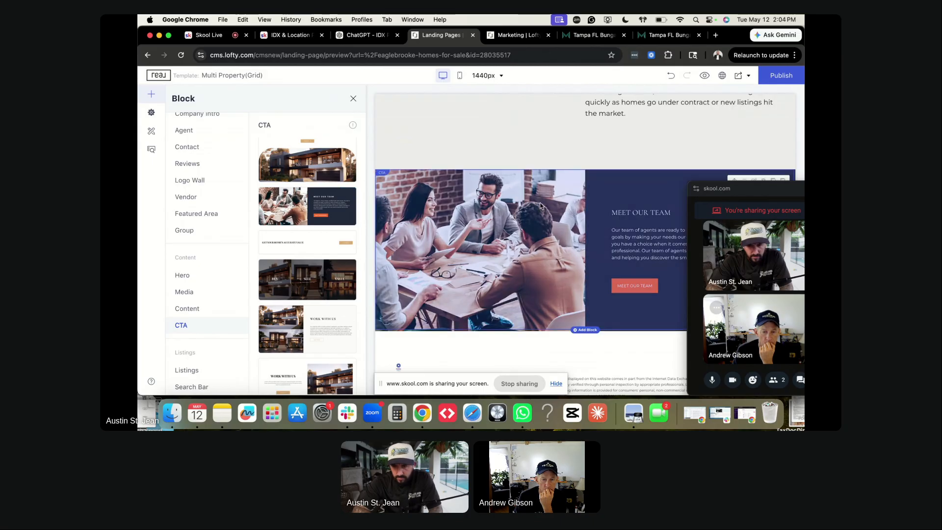
# Remove the block's stock Desktop and Mobile background images.
pyautogui.click(662, 189)
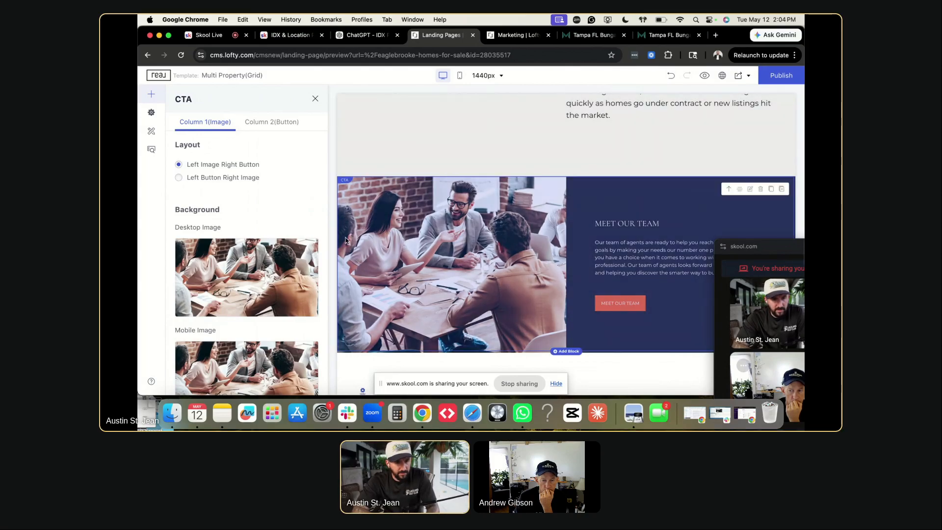
pyautogui.click(258, 278)
pyautogui.scroll(-3, 256, 289)
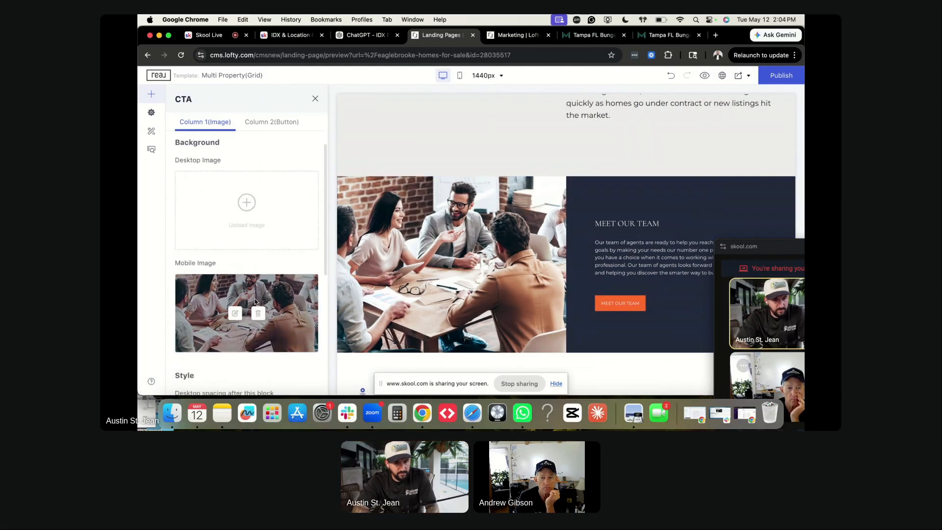
pyautogui.click(258, 314)
pyautogui.click(247, 203)
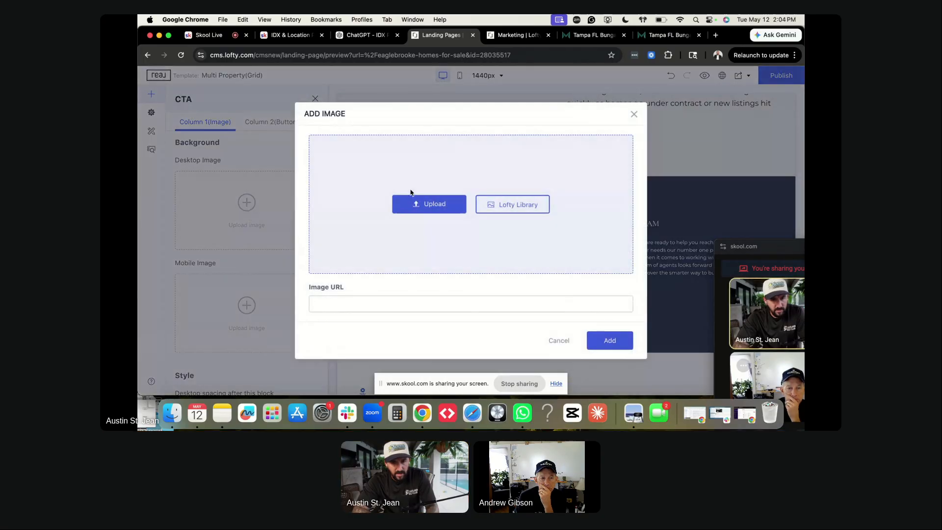
# Upload headshot2, accept its crop, and add it as the CTA's desktop background image.
pyautogui.click(432, 211)
pyautogui.scroll(-10, 511, 192)
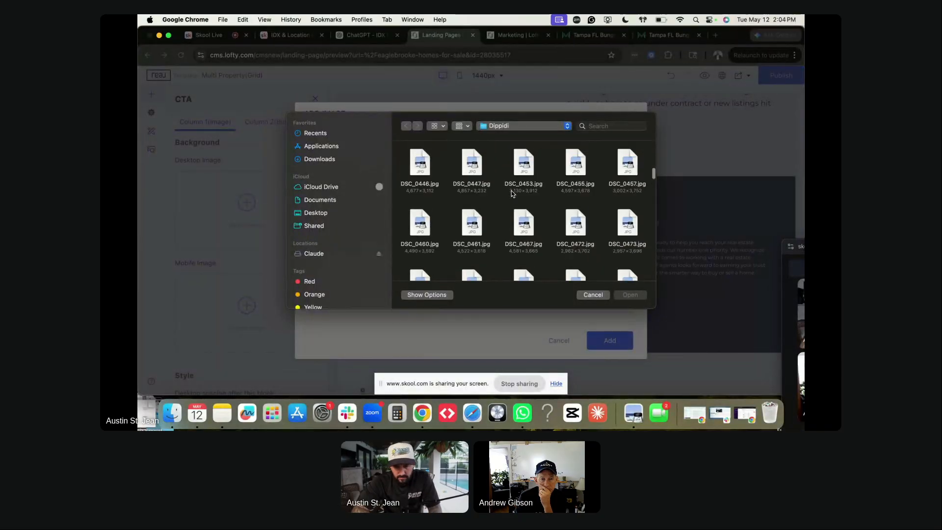
pyautogui.scroll(-10, 511, 194)
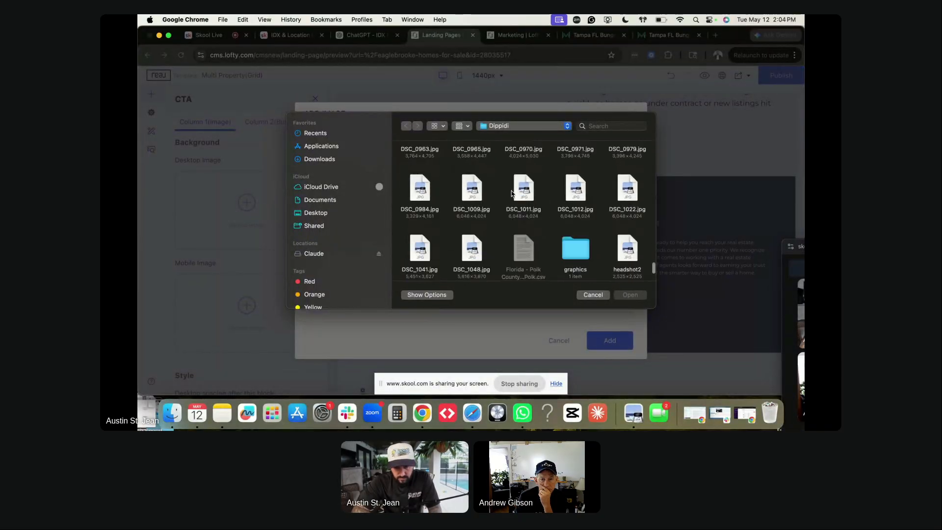
pyautogui.scroll(3, 511, 194)
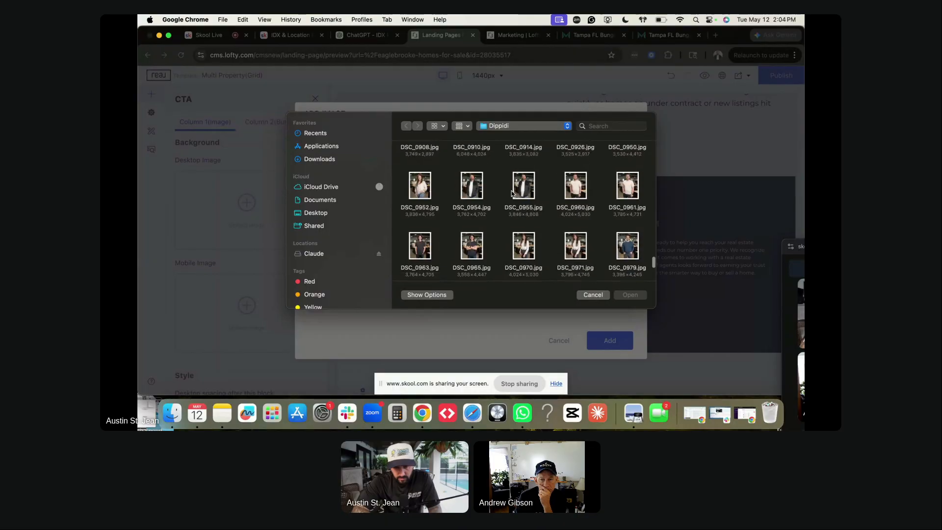
pyautogui.scroll(-5, 511, 193)
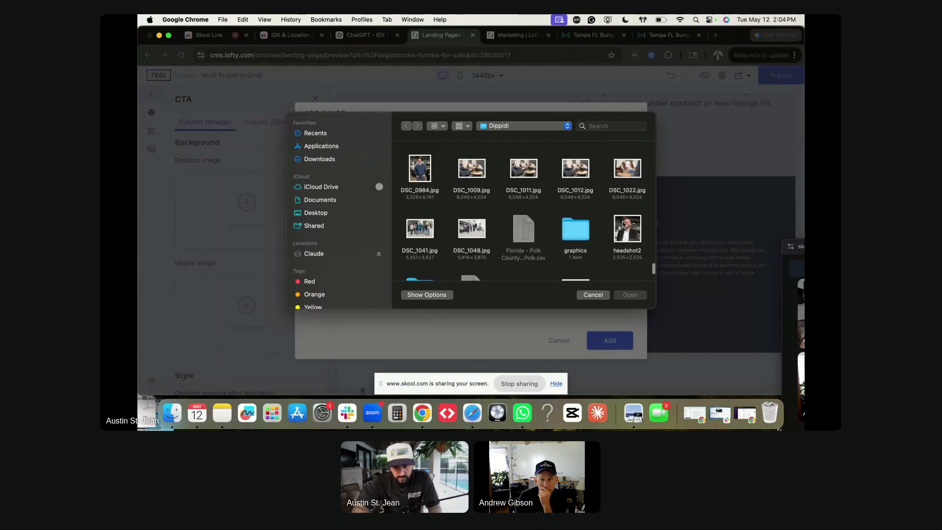
pyautogui.doubleClick(628, 228)
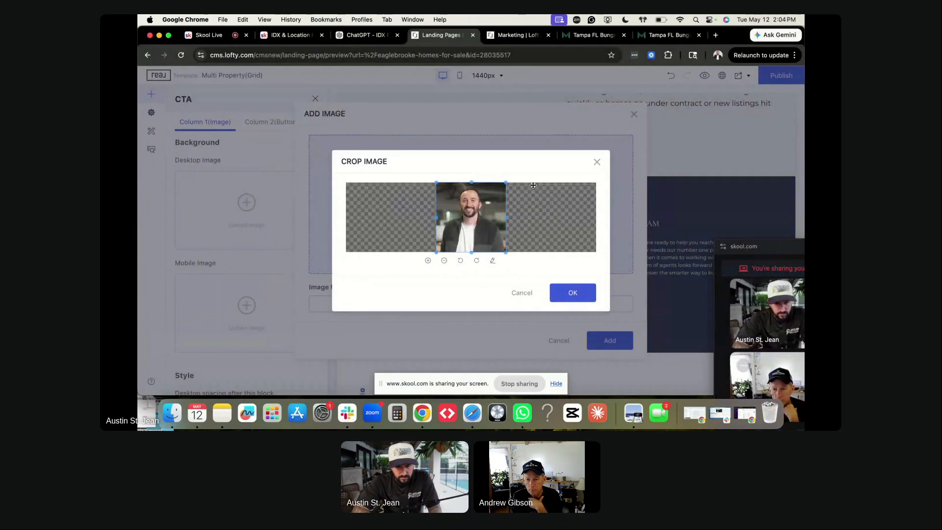
pyautogui.click(572, 292)
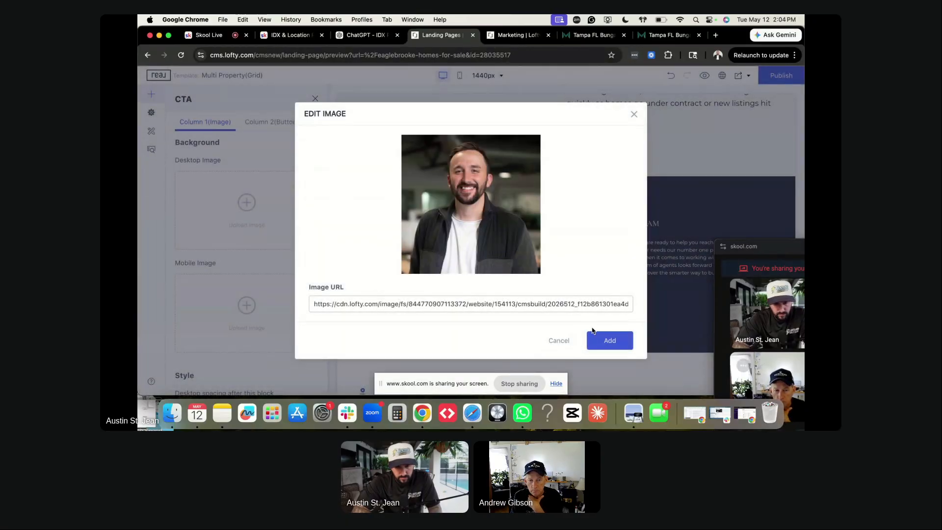
pyautogui.click(604, 342)
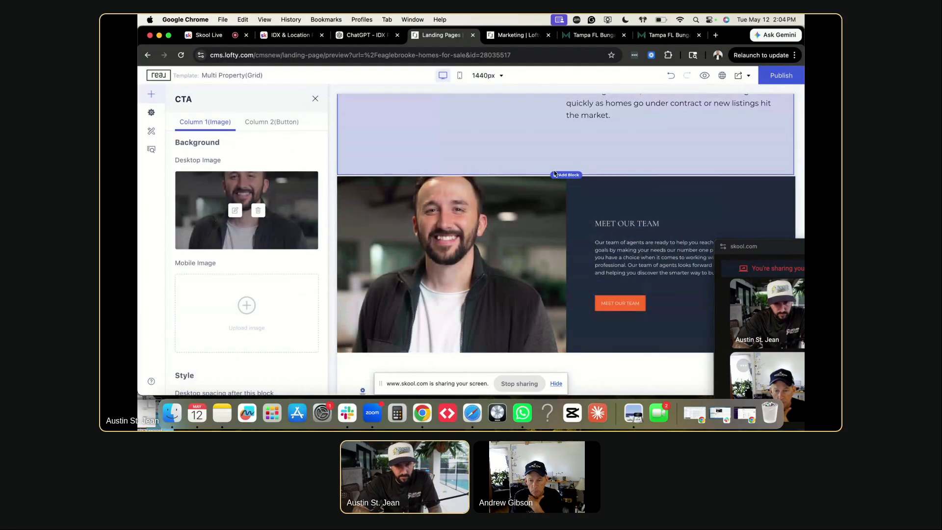
pyautogui.scroll(-5, 269, 246)
# Upload the headshot2 photo, accept its crop, and apply it as the CTA block's mobile image.
pyautogui.scroll(1, 246, 196)
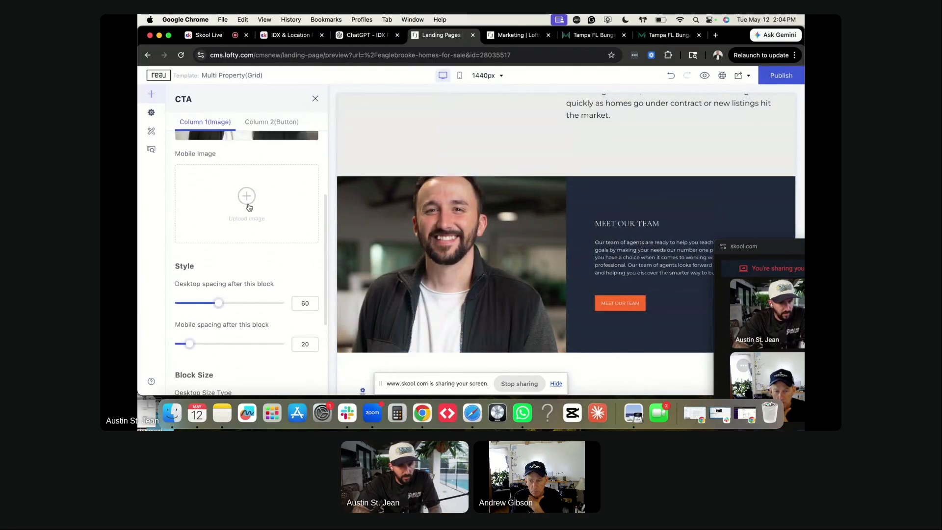
pyautogui.click(249, 206)
pyautogui.click(429, 204)
pyautogui.scroll(-5, 562, 235)
pyautogui.scroll(-10, 562, 235)
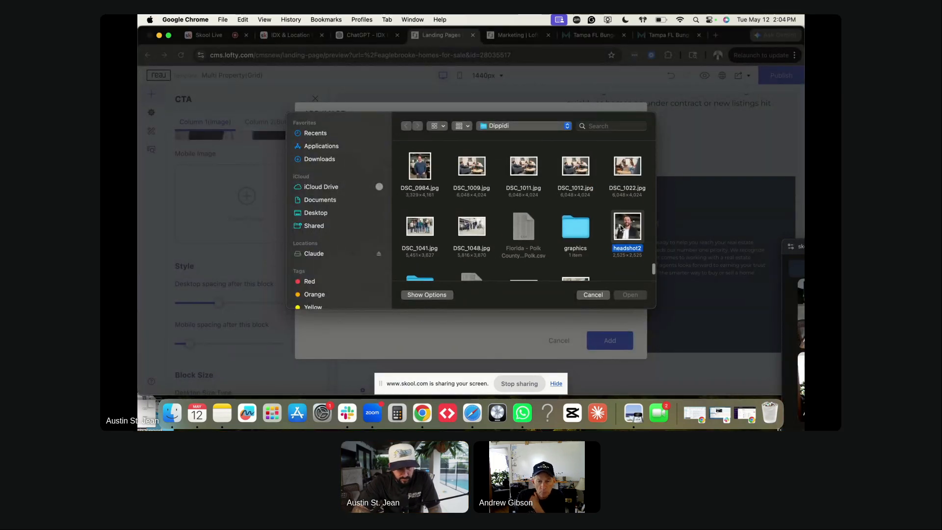
pyautogui.doubleClick(620, 227)
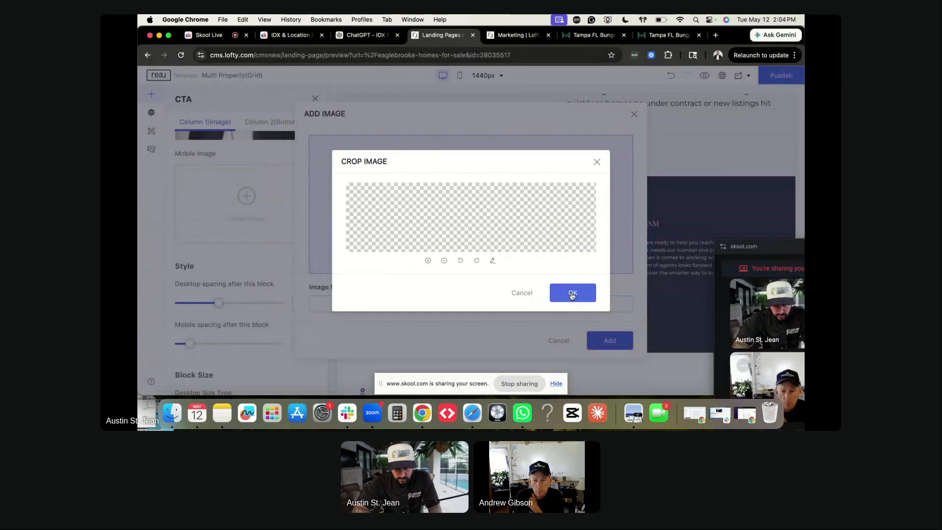
pyautogui.click(573, 292)
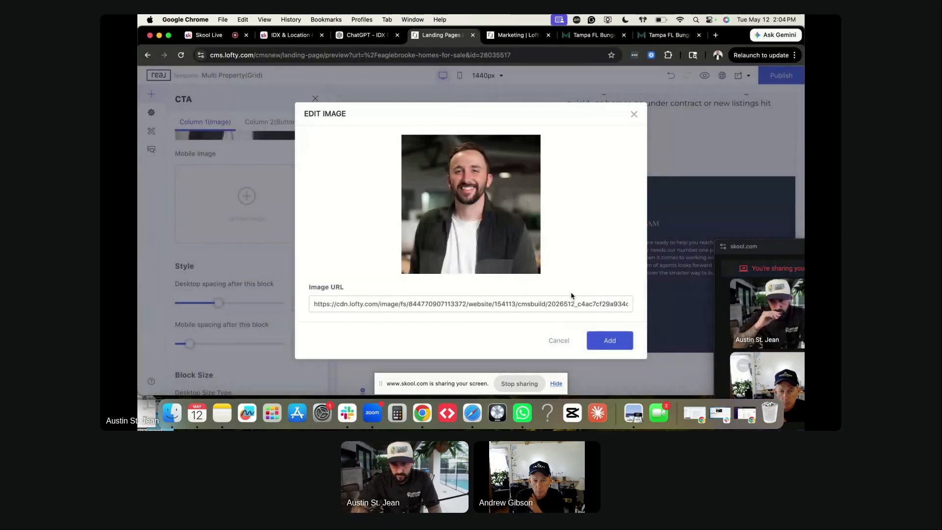
pyautogui.click(610, 340)
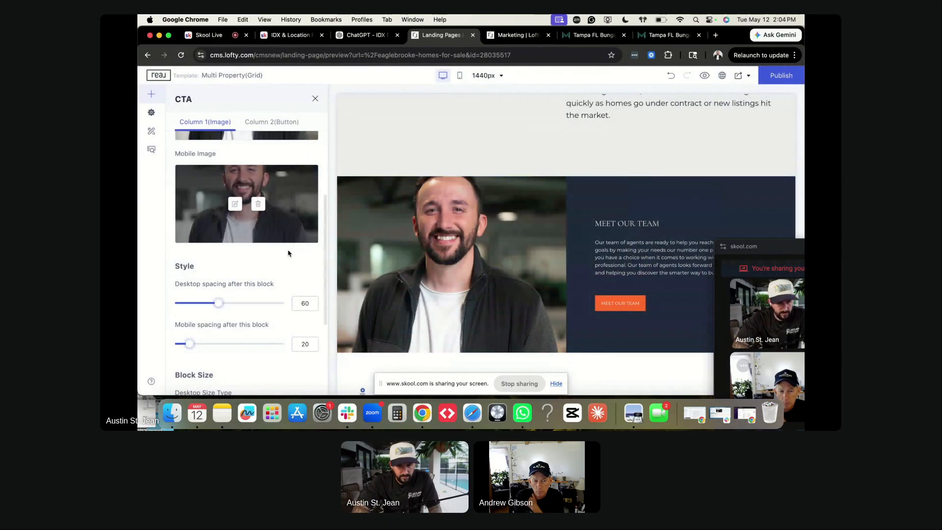
# Check the ChatGPT conversation tab, then return to the landing page editor.
pyautogui.scroll(-2, 277, 260)
pyautogui.scroll(1, 376, 265)
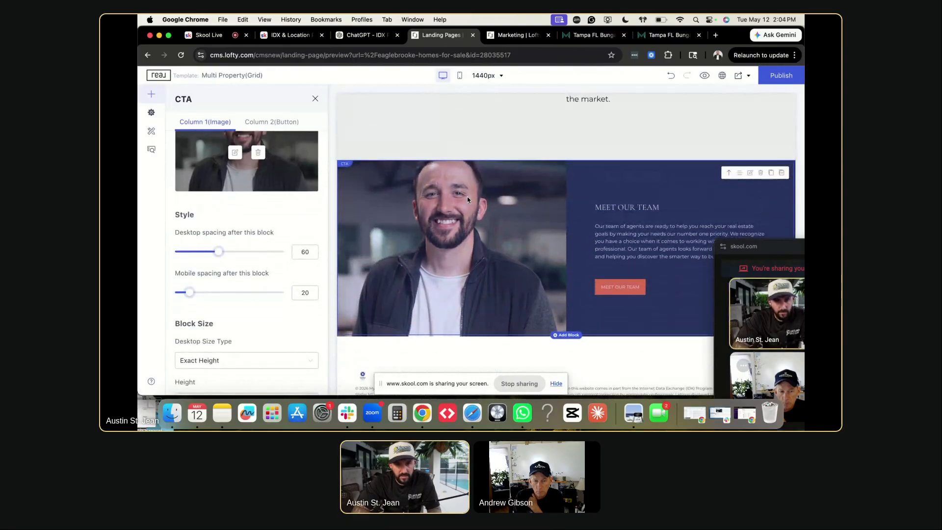
pyautogui.hotkey('ctrl', 'Tab')
pyautogui.hotkey('ctrl', 'shift', 'Tab')
pyautogui.hotkey('ctrl', 'shift', 'Tab')
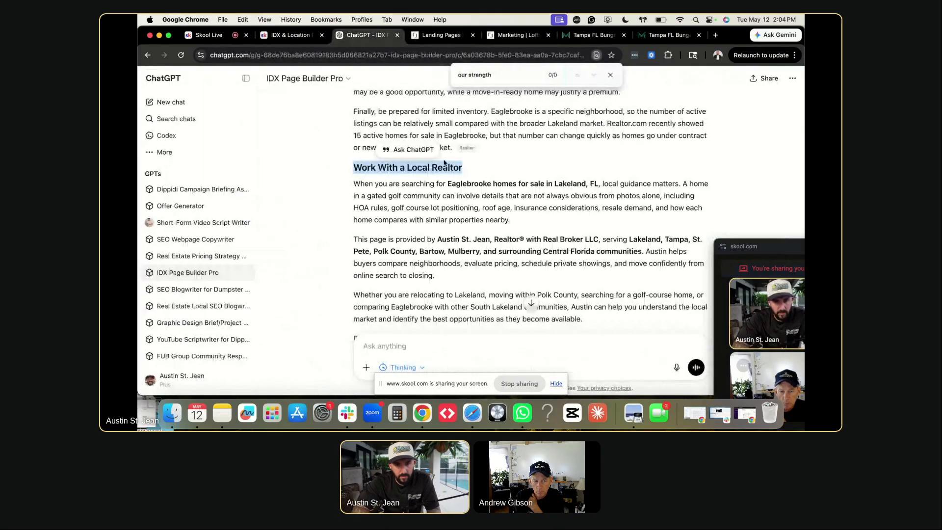
pyautogui.hotkey('ctrl', 'Tab')
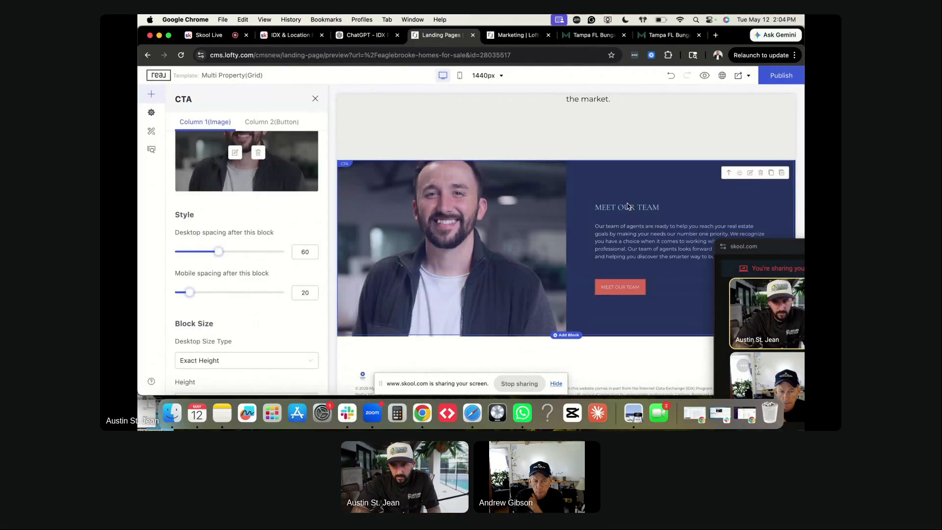
# On the button column, replace the MEET OUR TEAM heading with 'Work With a Local Realtor'.
pyautogui.scroll(5, 245, 227)
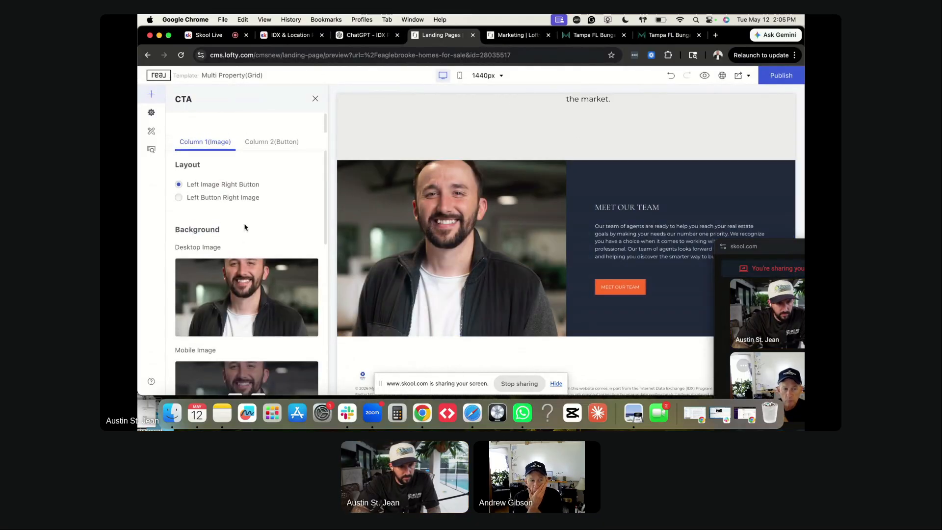
pyautogui.click(270, 123)
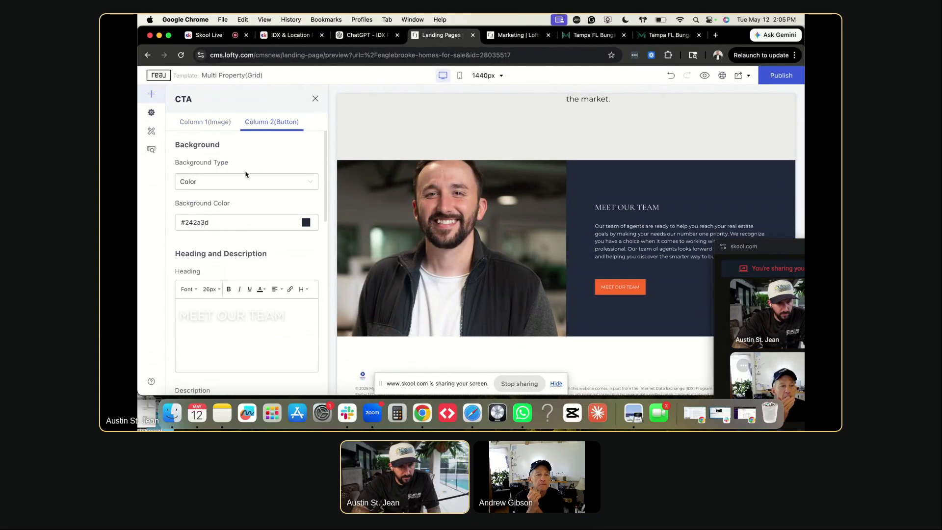
pyautogui.scroll(-2, 248, 177)
pyautogui.tripleClick(229, 266)
pyautogui.write('Work With a Local Realtor')
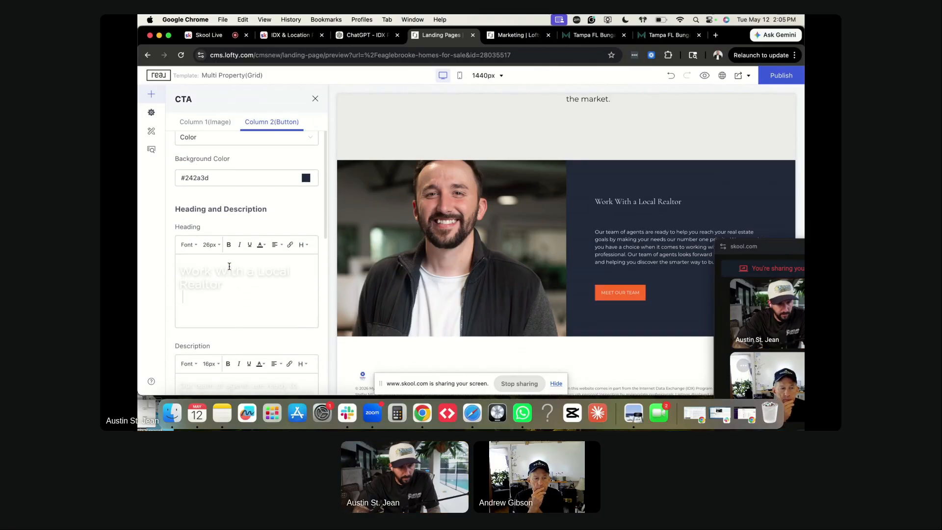
pyautogui.press('BackSpace')
# Make the new heading an H2.
pyautogui.moveTo(179, 271); pyautogui.dragTo(223, 285)
pyautogui.click(303, 245)
pyautogui.click(321, 261)
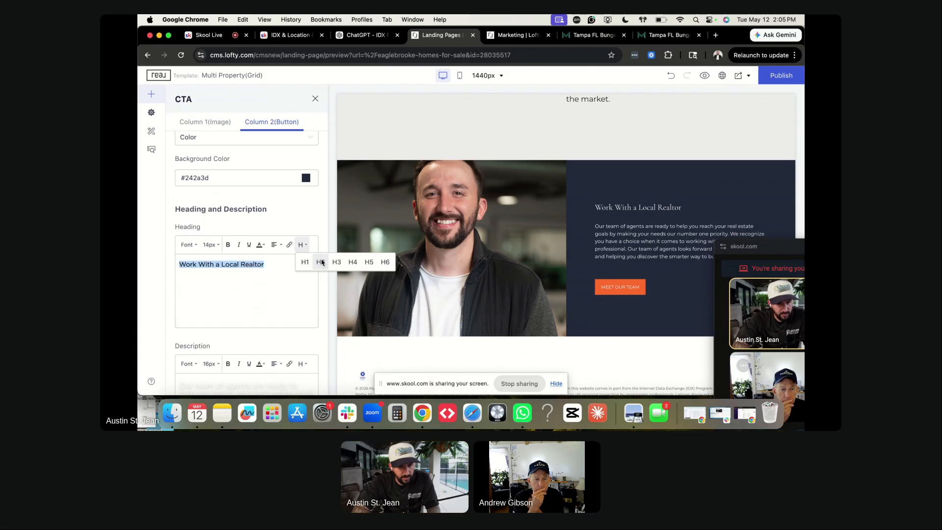
pyautogui.click(245, 265)
# Set the heading font size to 40px.
pyautogui.tripleClick(244, 265)
pyautogui.click(210, 244)
pyautogui.click(212, 140)
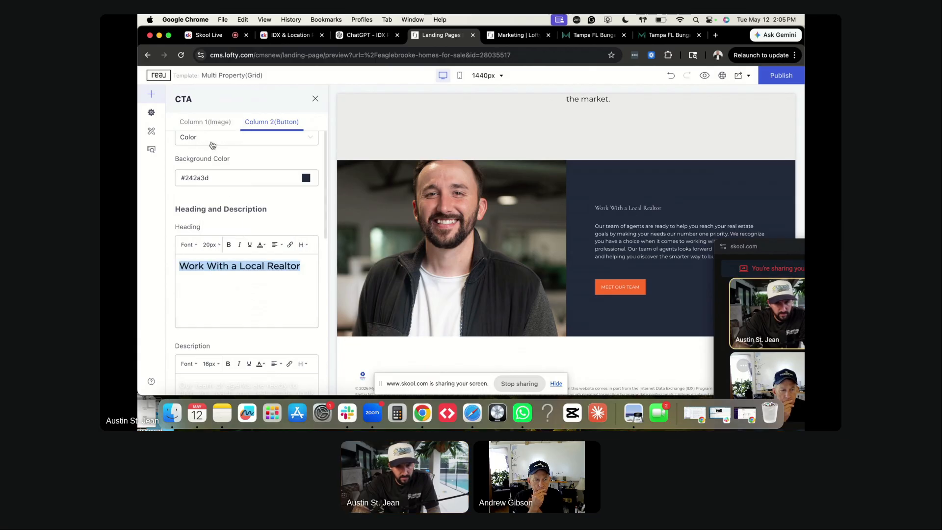
pyautogui.click(212, 244)
pyautogui.scroll(-5, 212, 213)
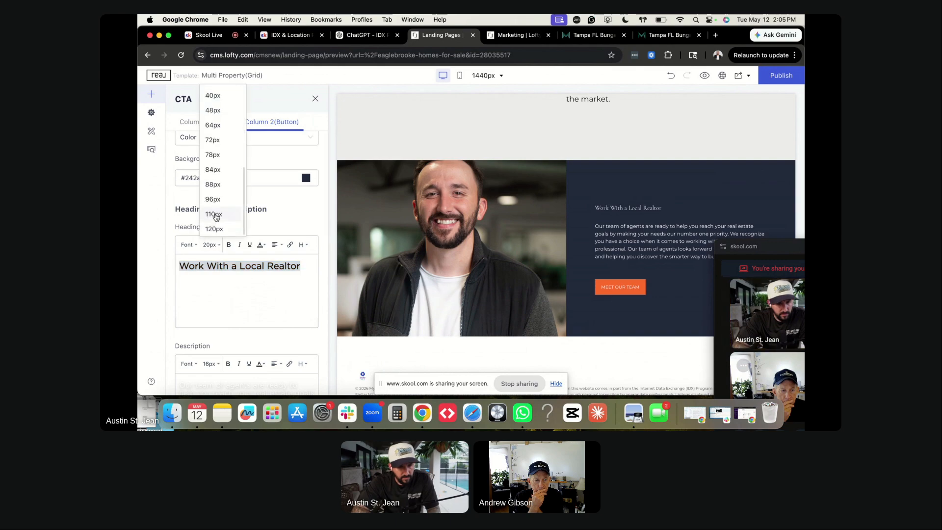
pyautogui.click(212, 95)
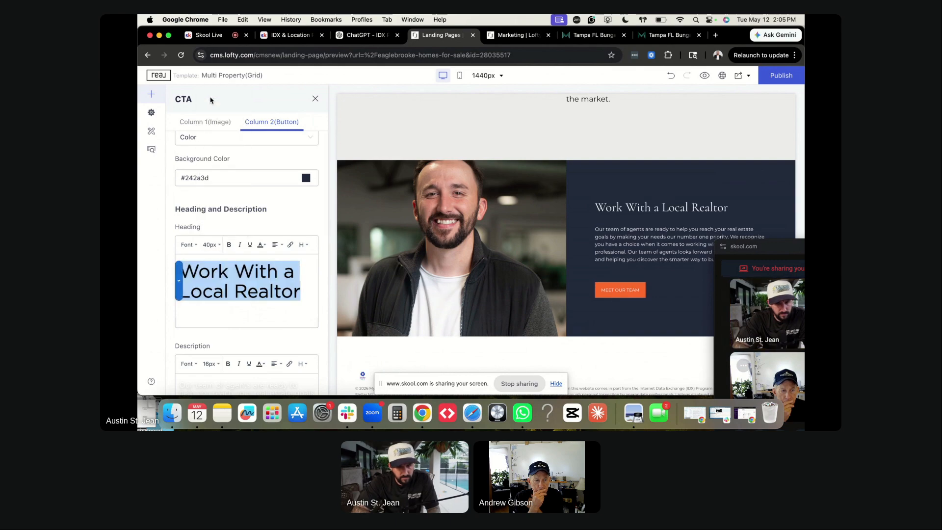
# Place the cursor in the description text, then move to the ChatGPT conversation.
pyautogui.scroll(-1, 230, 268)
pyautogui.scroll(-5, 229, 268)
pyautogui.click(227, 349)
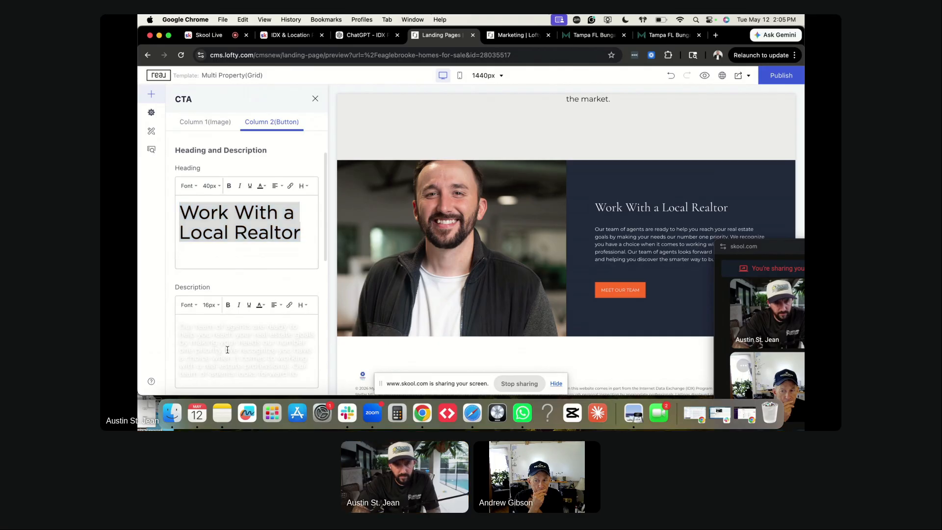
pyautogui.hotkey('ctrl', 'shift', 'Tab')
pyautogui.scroll(-5, 431, 268)
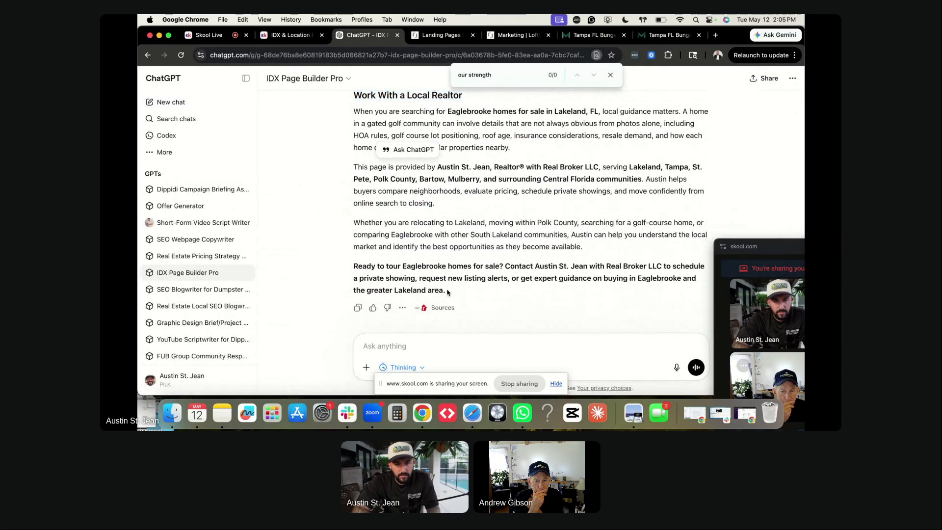
# Copy ChatGPT's Eaglebrooke paragraphs and paste them over the old CTA description.
pyautogui.moveTo(449, 292); pyautogui.dragTo(356, 187)
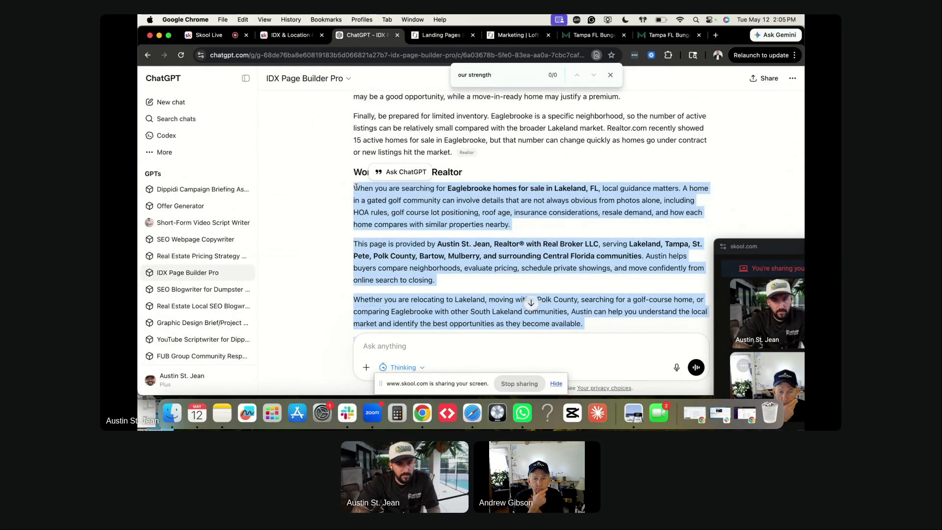
pyautogui.hotkey('ctrl', 'Tab')
pyautogui.press('super+a')
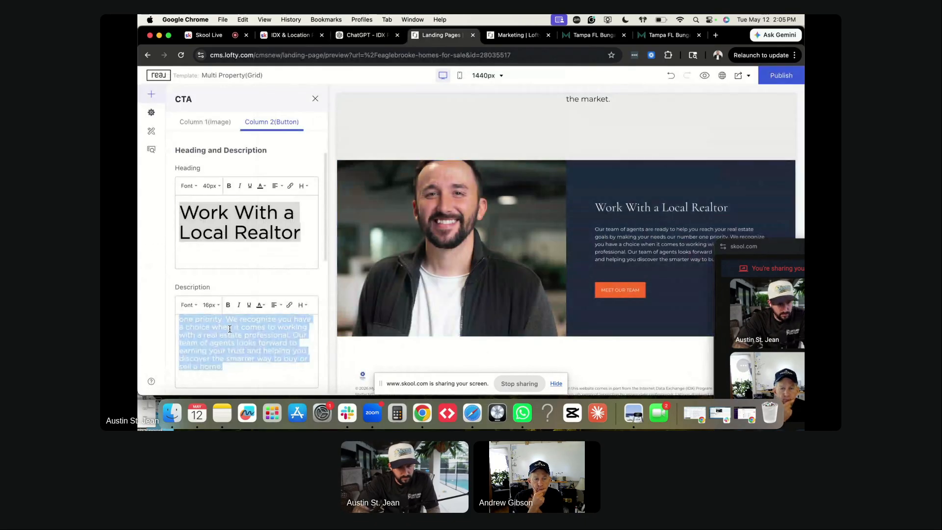
pyautogui.press('super+v')
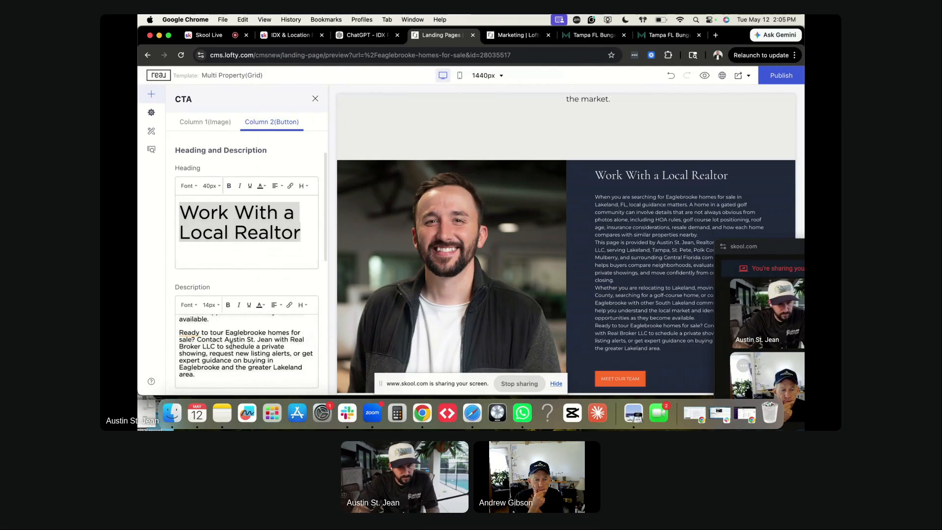
# Confirm the heading stays at 40px and the description at 14px.
pyautogui.press('super+a')
pyautogui.click(210, 186)
pyautogui.click(209, 186)
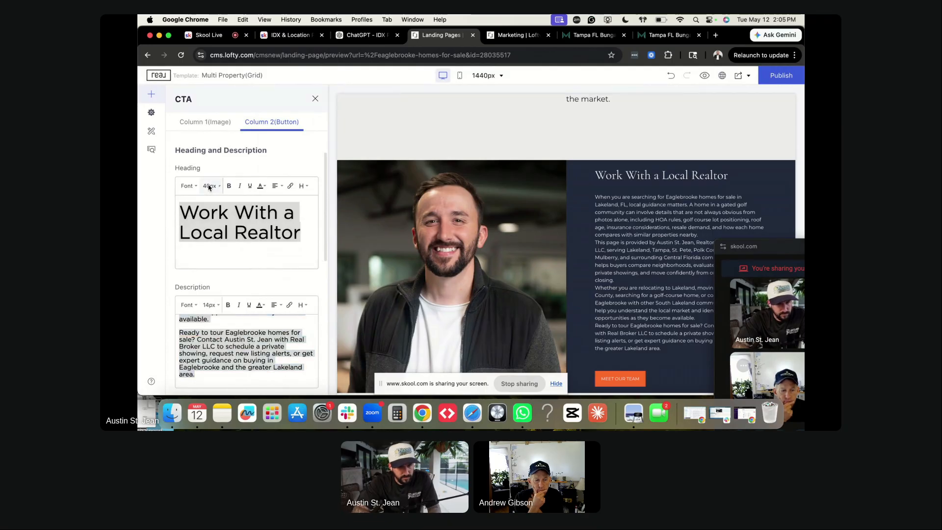
pyautogui.click(210, 304)
pyautogui.click(211, 156)
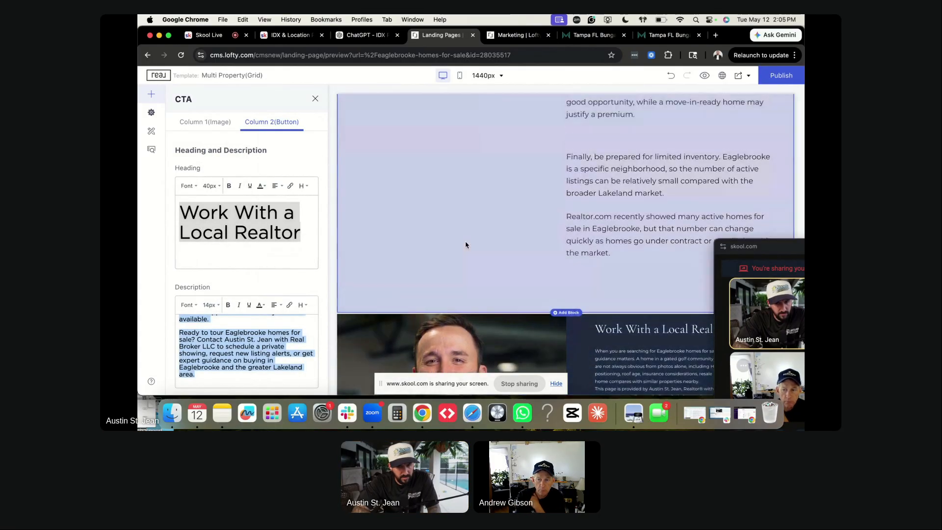
# Set the CTA heading font size to 48px and the whole description to 18px.
pyautogui.click(209, 305)
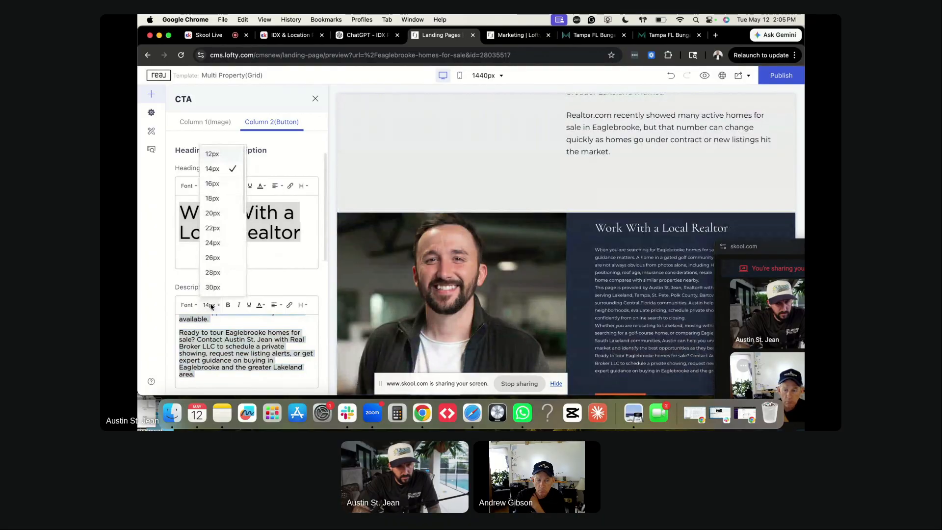
pyautogui.click(212, 184)
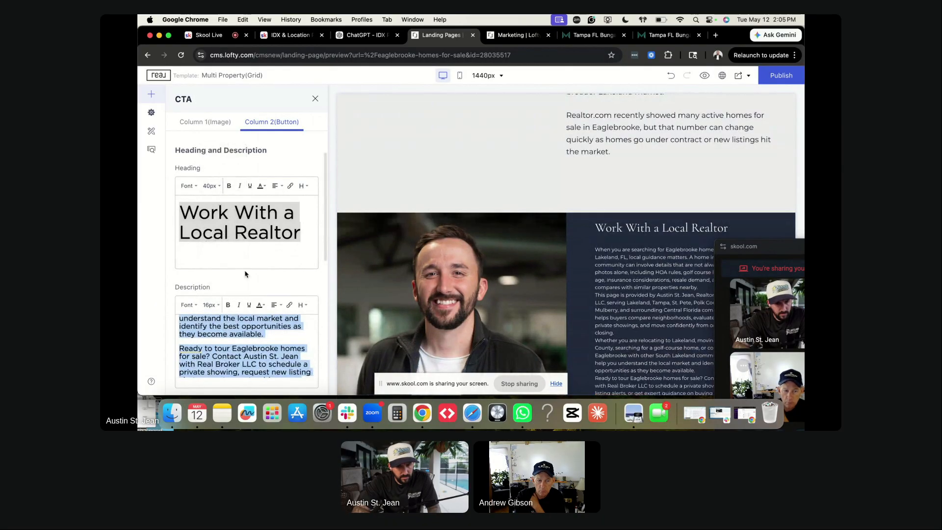
pyautogui.click(210, 186)
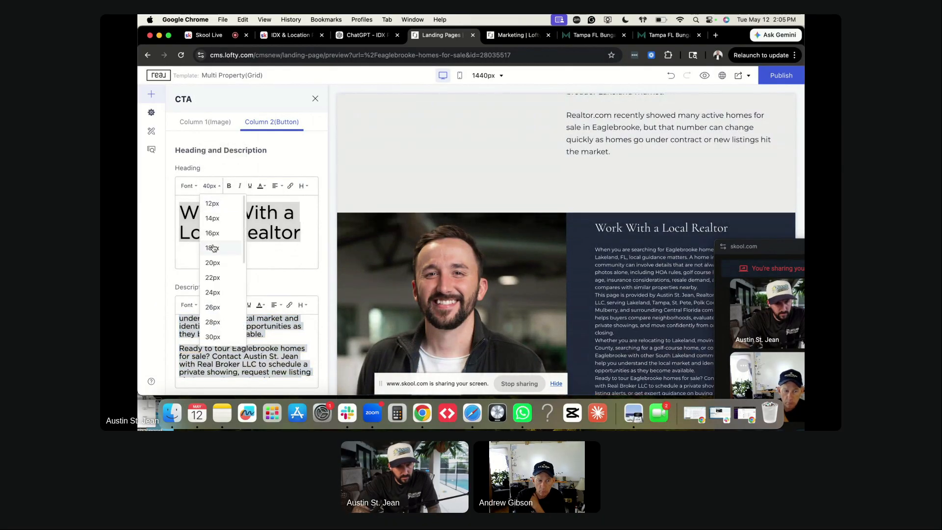
pyautogui.click(211, 249)
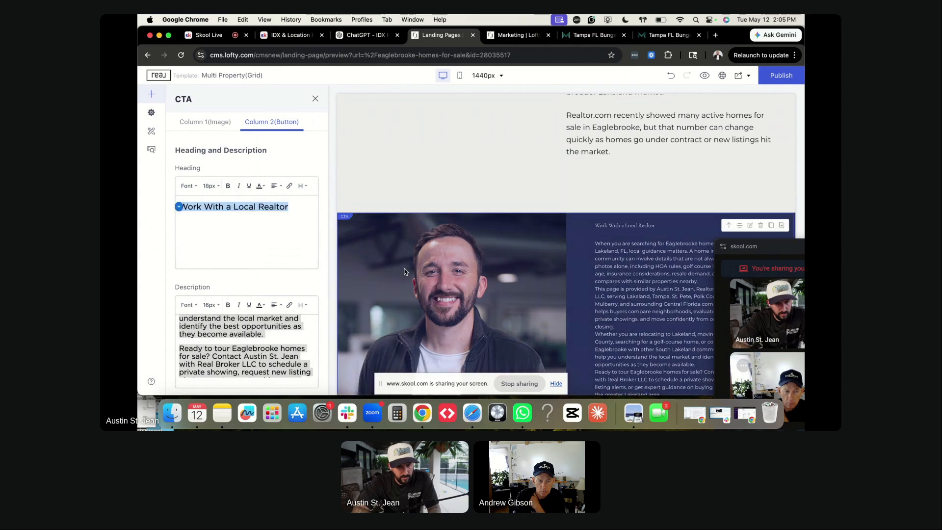
pyautogui.click(210, 186)
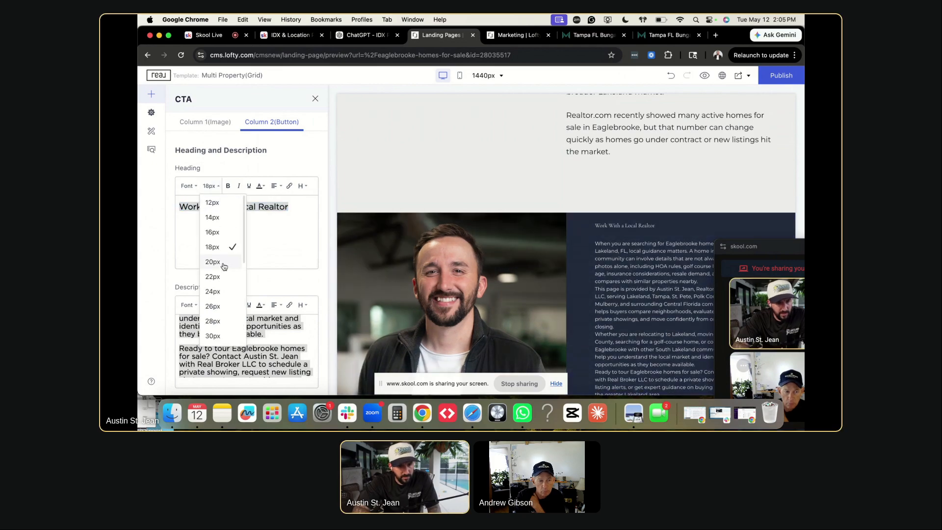
pyautogui.scroll(-3, 223, 273)
pyautogui.click(216, 290)
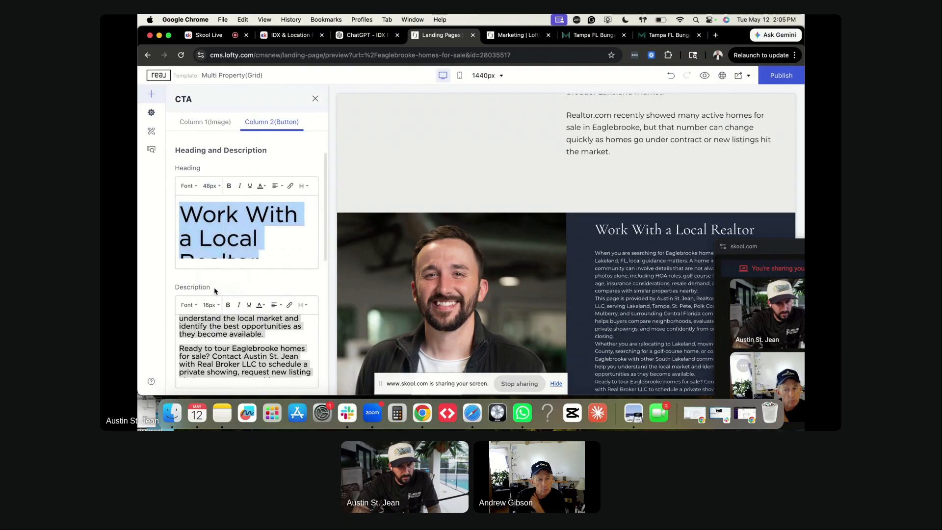
pyautogui.tripleClick(226, 335)
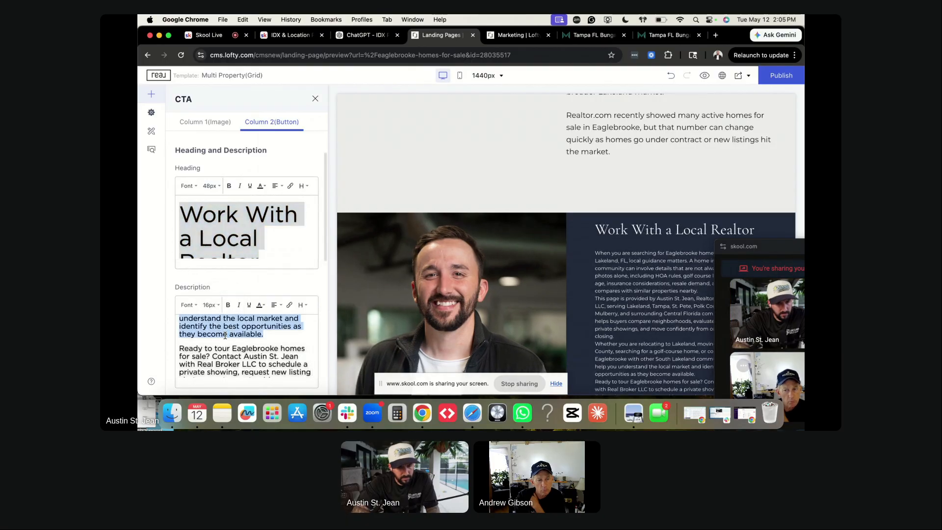
pyautogui.press('super+a')
pyautogui.click(209, 304)
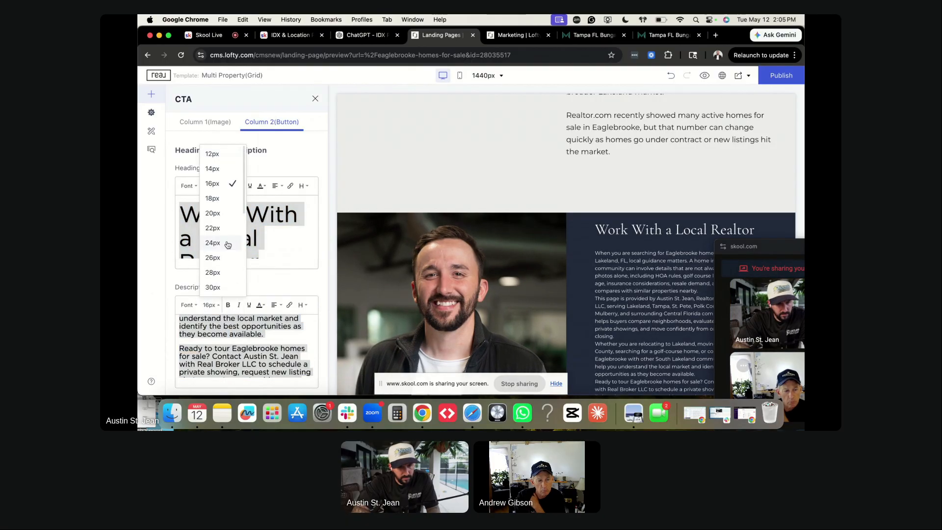
pyautogui.click(212, 198)
# Add paragraph breaks in the description after "to closing." and "become available.".
pyautogui.scroll(10, 253, 342)
pyautogui.scroll(-3, 252, 342)
pyautogui.click(252, 342)
pyautogui.scroll(-4, 252, 342)
pyautogui.scroll(-1, 252, 342)
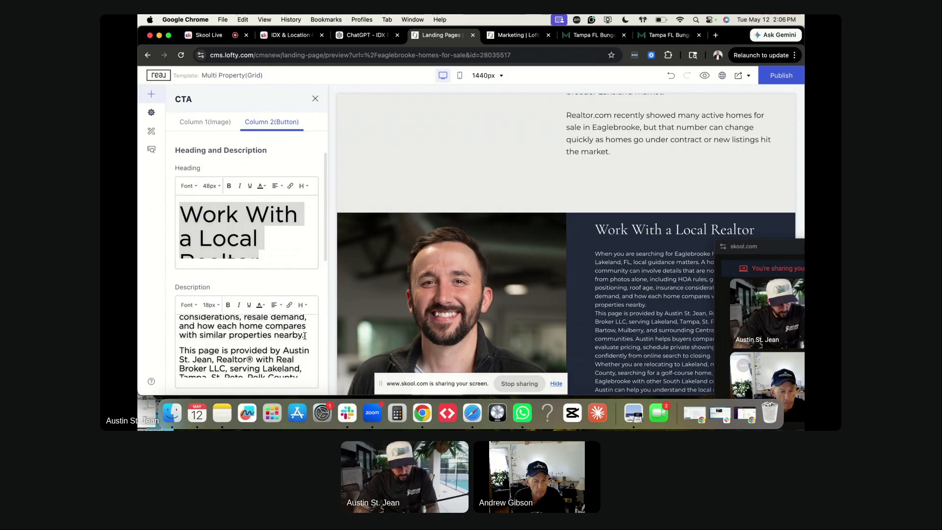
pyautogui.scroll(-5, 275, 344)
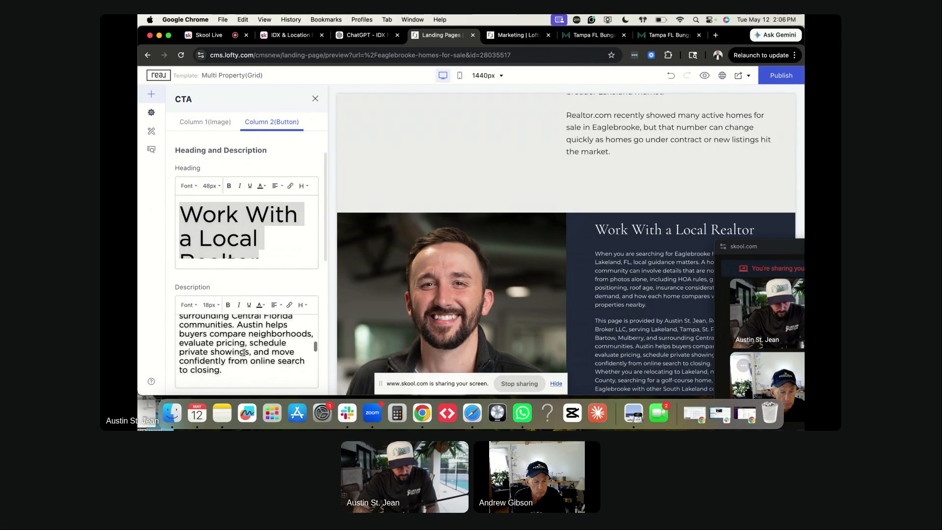
pyautogui.press('Return')
pyautogui.scroll(-5, 244, 352)
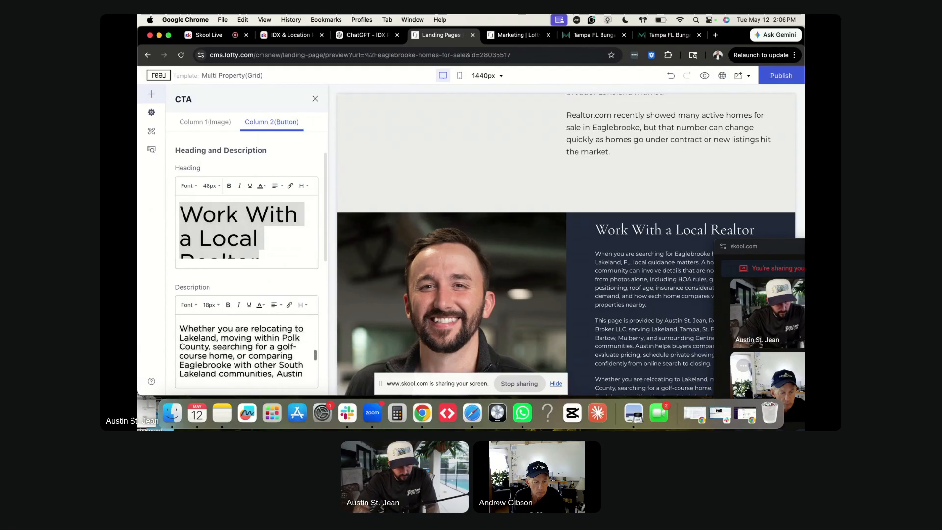
pyautogui.scroll(-2, 247, 340)
pyautogui.click(257, 334)
pyautogui.press('Return')
pyautogui.scroll(-2, 238, 339)
pyautogui.scroll(-5, 238, 340)
pyautogui.scroll(-1, 500, 322)
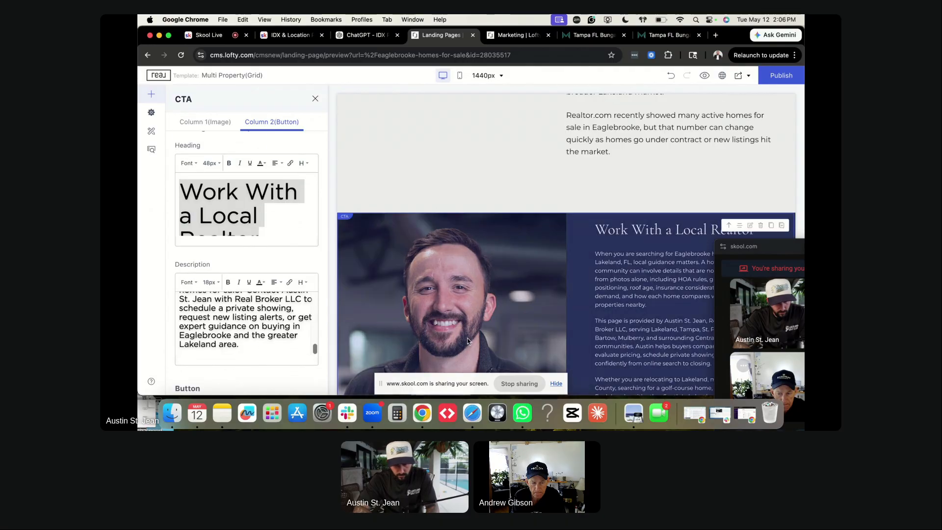
pyautogui.scroll(-5, 499, 322)
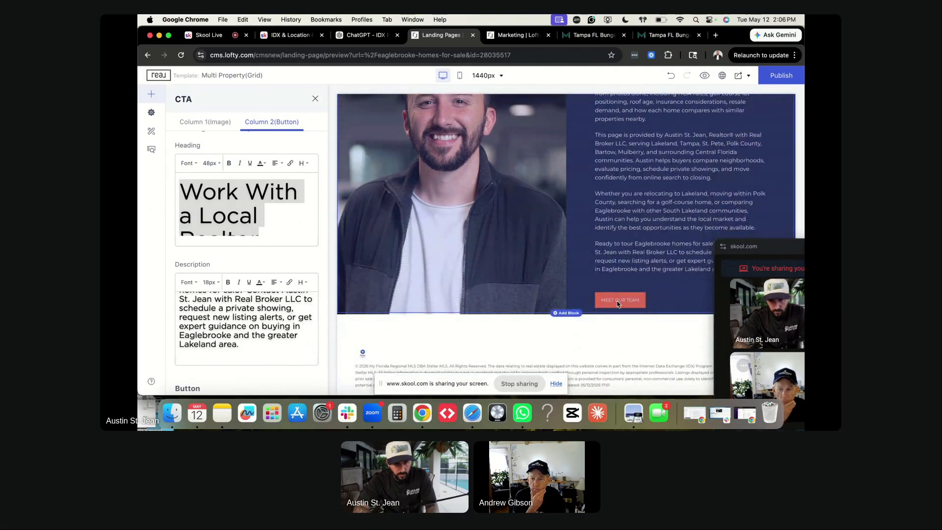
pyautogui.scroll(-5, 191, 281)
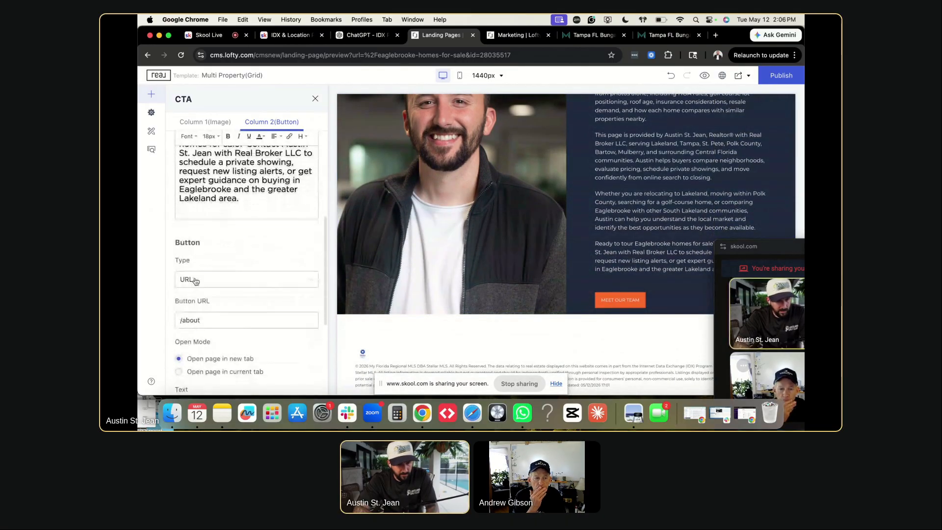
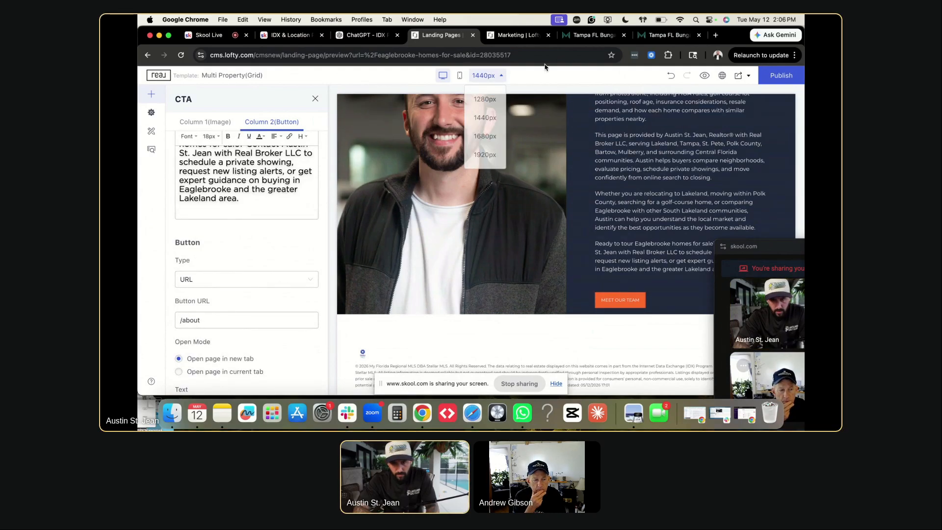
# Load realfloridaproperties.com in a new browser tab.
pyautogui.click(717, 35)
pyautogui.write('realfloridaproperties.com')
pyautogui.press('Return')
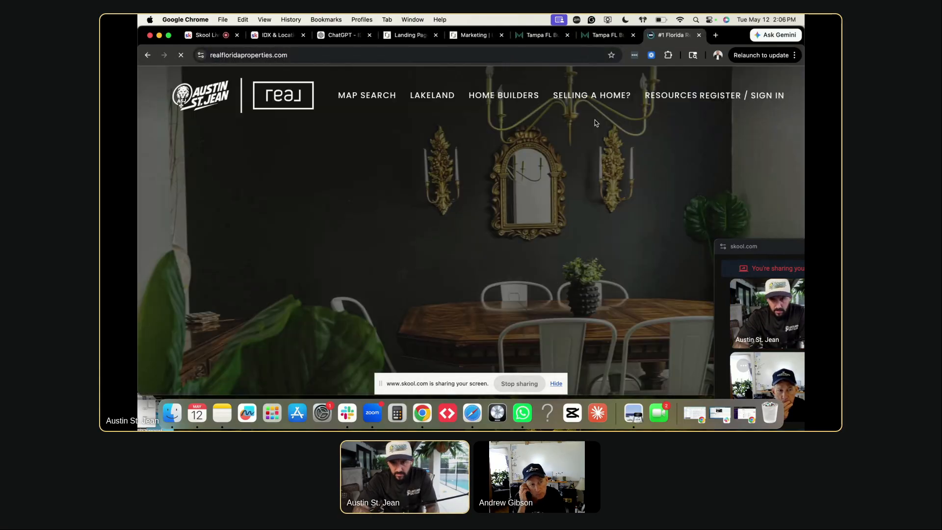
# Go to the Resources /appointment booking page and select its web address.
pyautogui.moveTo(608, 96)
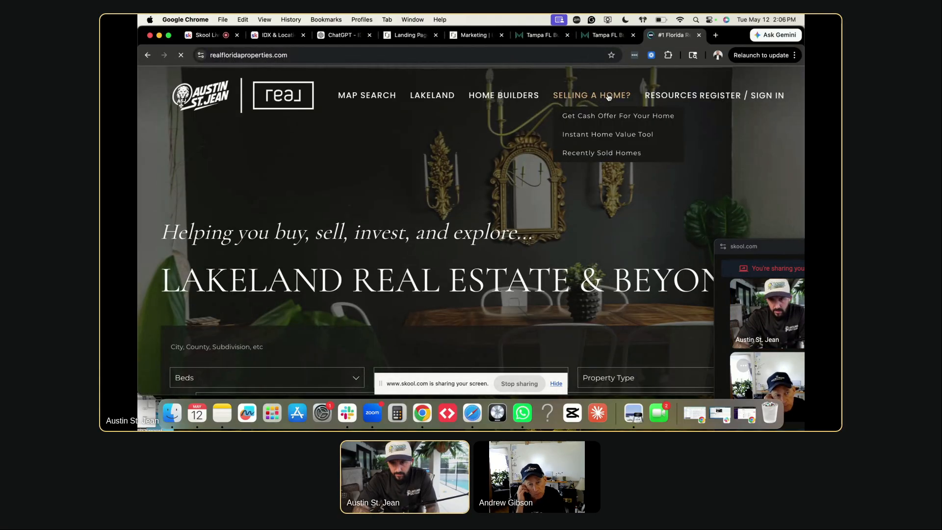
pyautogui.click(679, 116)
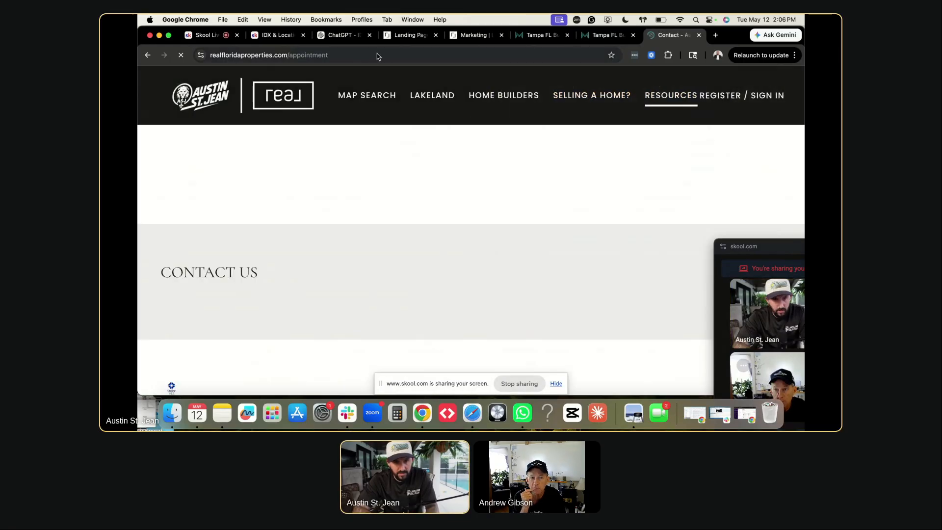
pyautogui.click(377, 55)
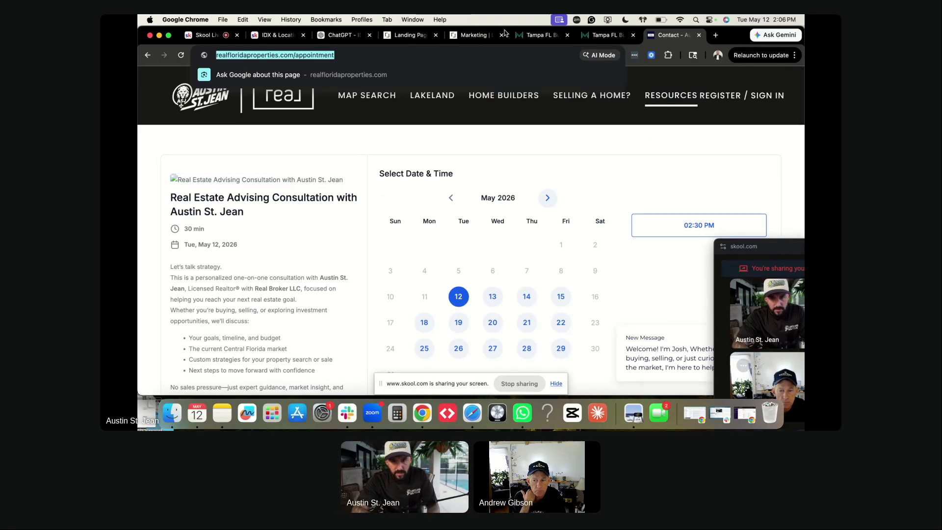
pyautogui.click(454, 36)
# Replace the CTA Button URL /about with the pasted appointment page link.
pyautogui.click(401, 39)
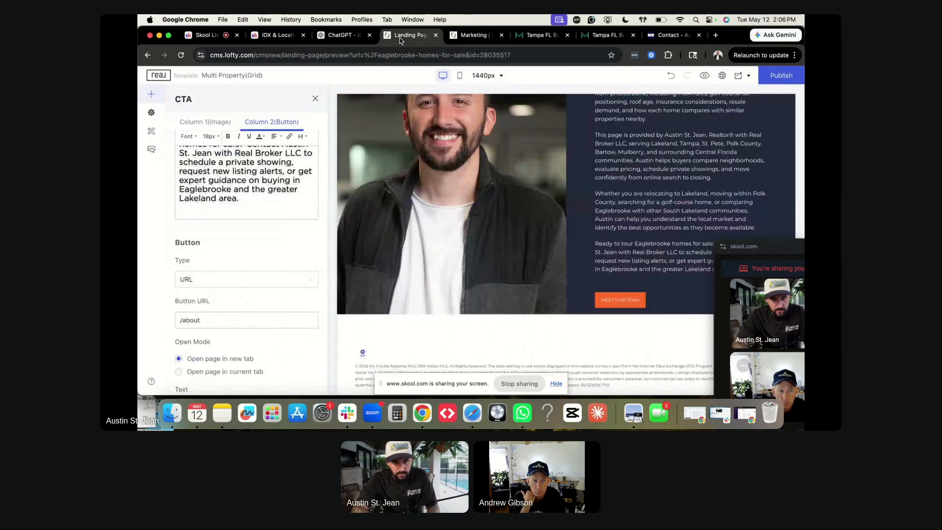
pyautogui.tripleClick(221, 320)
pyautogui.press('super+v')
pyautogui.click(227, 304)
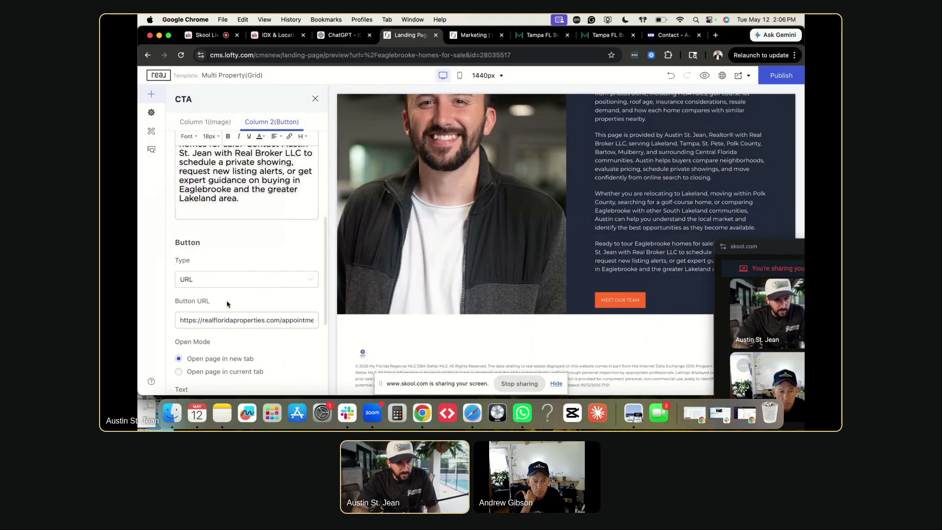
# Change the button text from MEET OUR TEAM to BOOK A STRATEGY CALL.
pyautogui.scroll(-3, 227, 305)
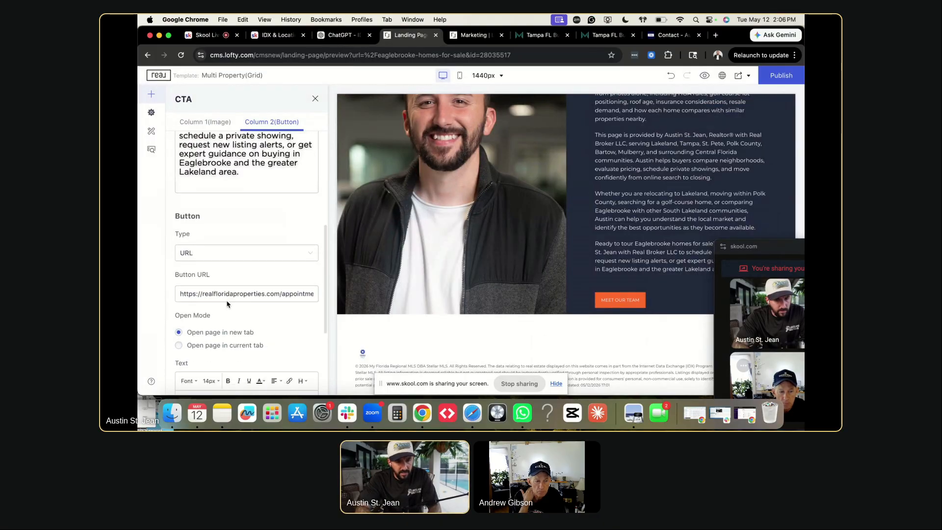
pyautogui.scroll(-5, 227, 304)
pyautogui.tripleClick(228, 304)
pyautogui.write('BOOK A RE')
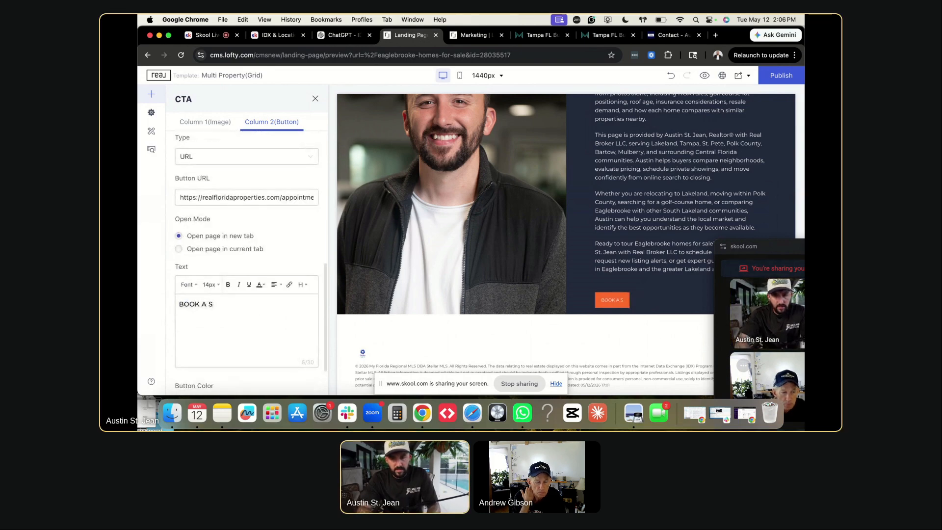
pyautogui.write('AL ESTATE STRATEGY CA')
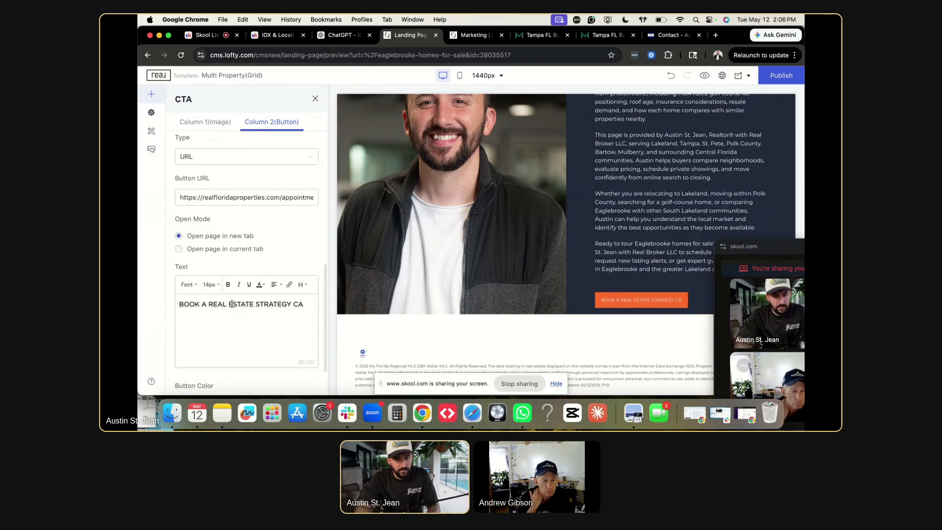
pyautogui.moveTo(255, 304); pyautogui.dragTo(214, 304)
pyautogui.press('BackSpace')
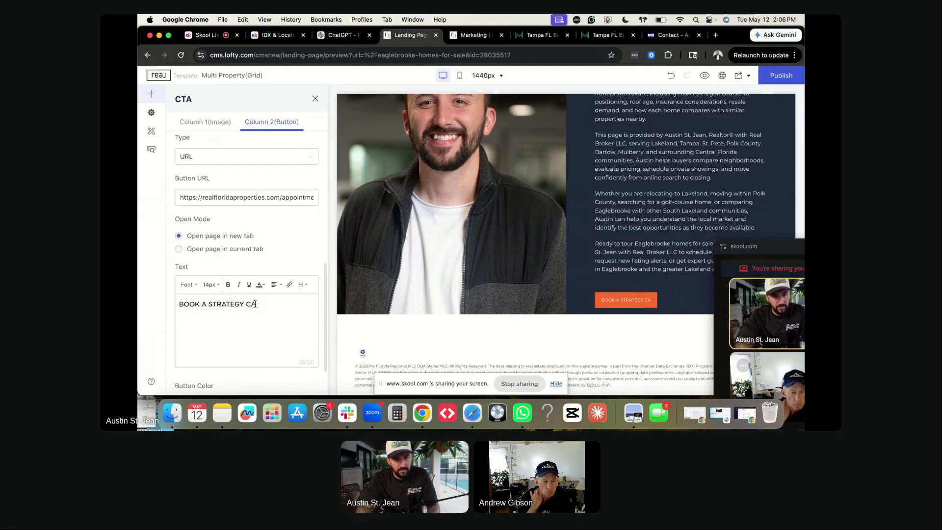
pyautogui.write('LL')
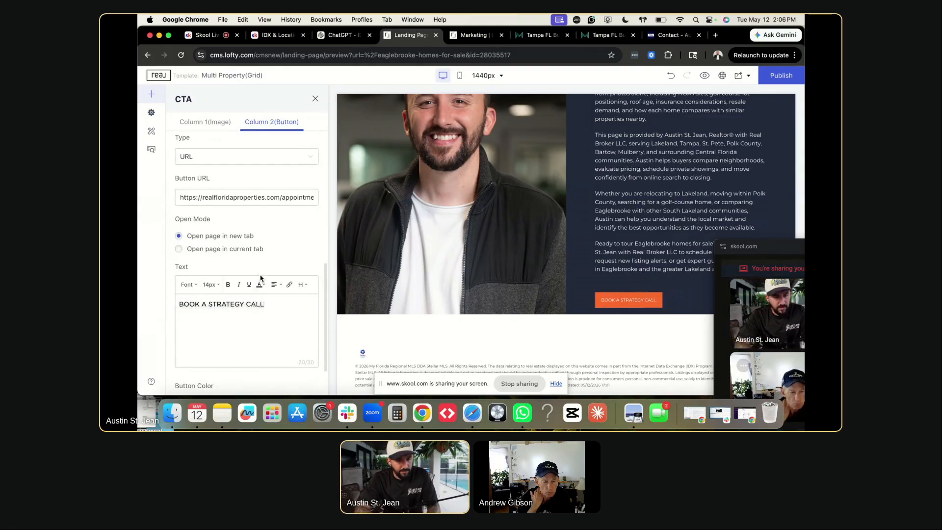
pyautogui.scroll(-3, 260, 273)
pyautogui.click(306, 337)
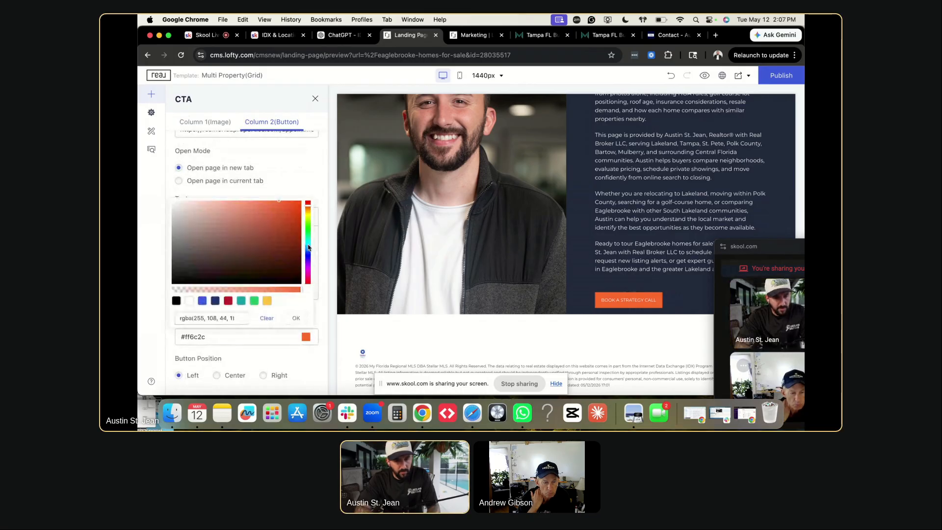
# Set the CTA Button Color to teal rgba(17, 189, 201, 1) and close the settings.
pyautogui.click(308, 247)
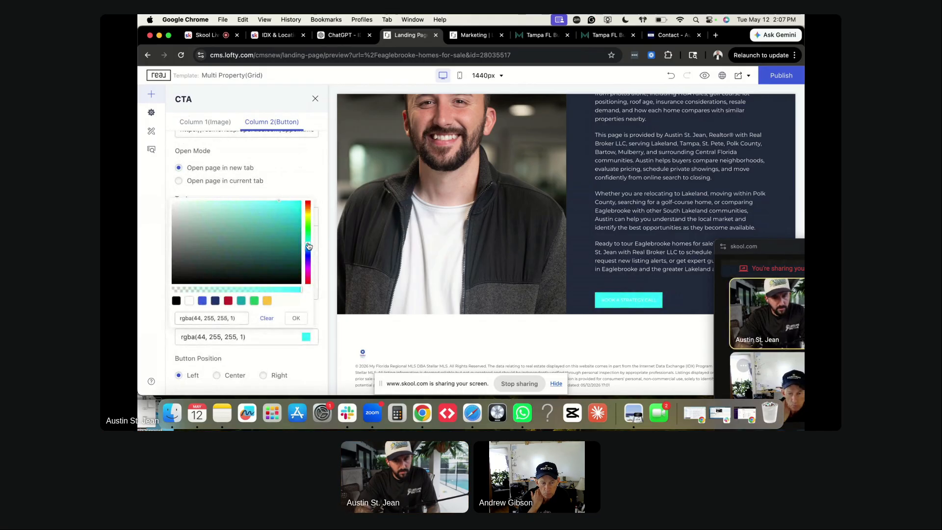
pyautogui.click(274, 212)
pyautogui.click(290, 204)
pyautogui.moveTo(292, 212)
pyautogui.mouseDown()
pyautogui.moveTo(290, 204)
pyautogui.moveTo(291, 218)
pyautogui.mouseUp()
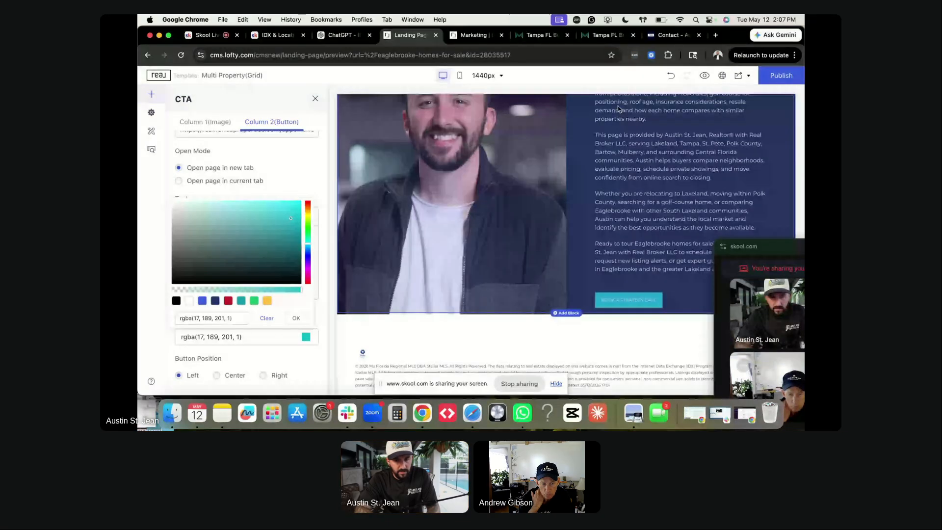
pyautogui.click(316, 100)
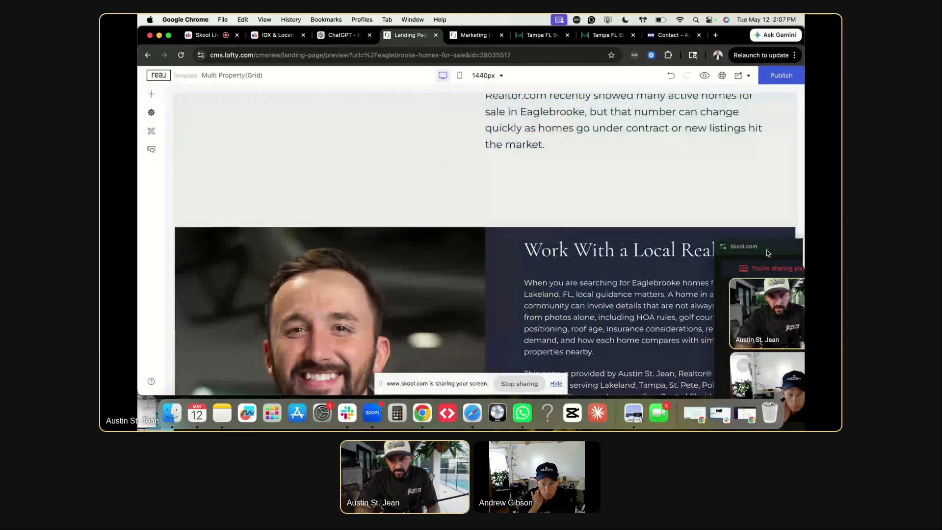
# Reopen the Work With a Local Realtor CTA block's settings and review them.
pyautogui.moveTo(766, 250); pyautogui.dragTo(766, 289)
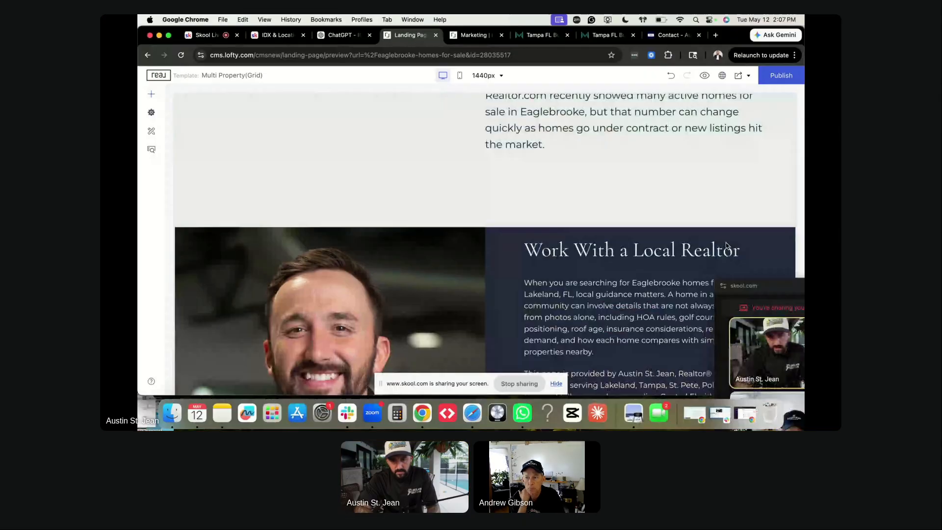
pyautogui.click(674, 242)
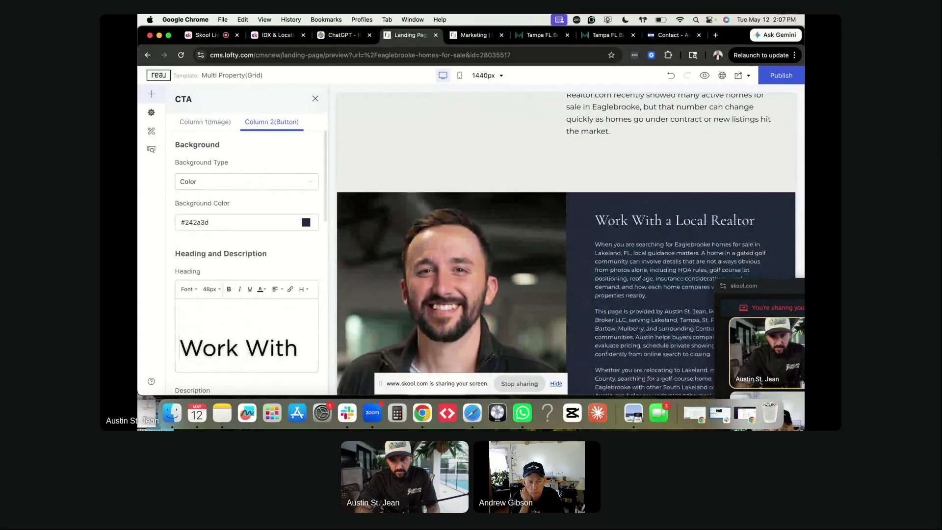
pyautogui.scroll(-5, 652, 151)
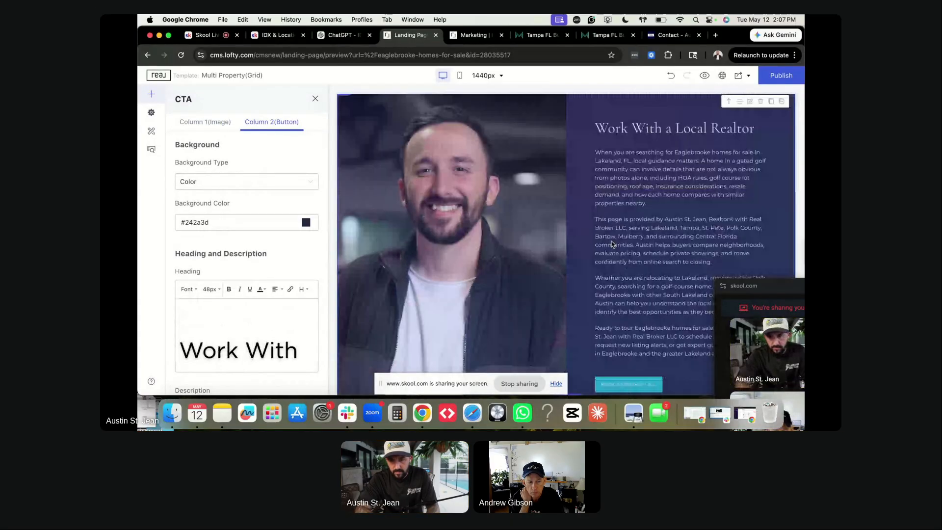
pyautogui.scroll(-1, 268, 322)
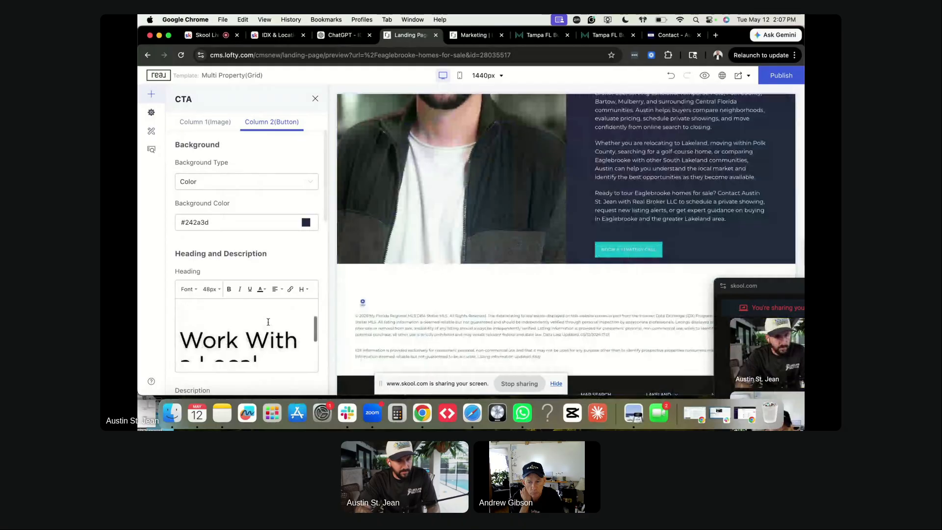
pyautogui.scroll(-5, 268, 322)
pyautogui.scroll(-5, 265, 325)
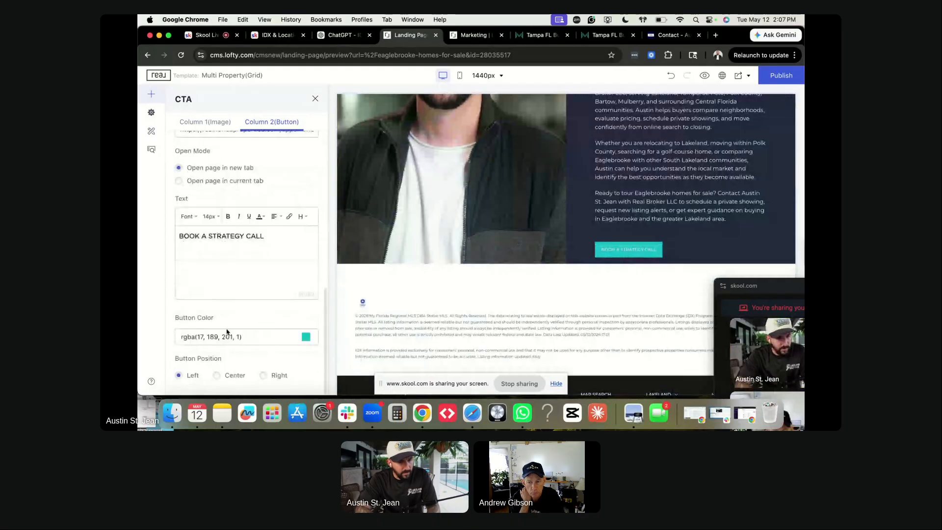
# Publish the Eaglebrooke landing page and view it live.
pyautogui.scroll(5, 208, 298)
pyautogui.scroll(4, 208, 299)
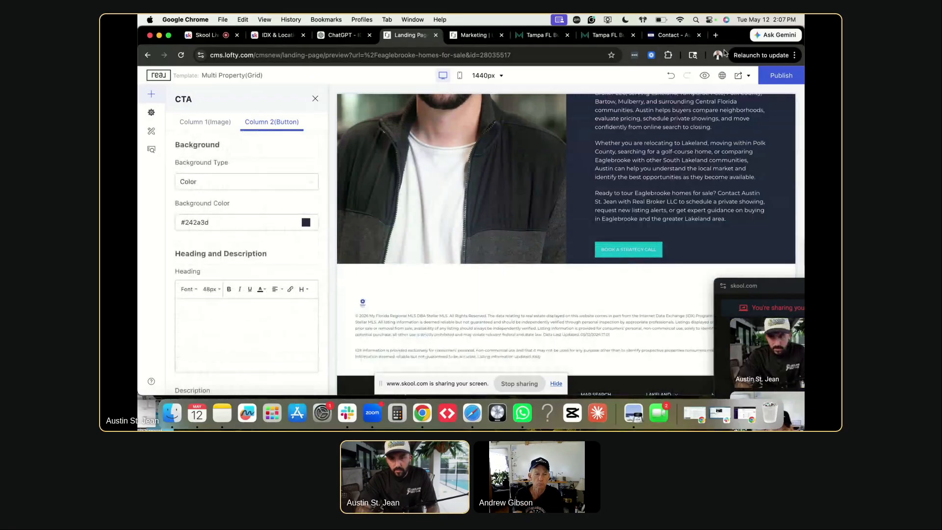
pyautogui.click(781, 75)
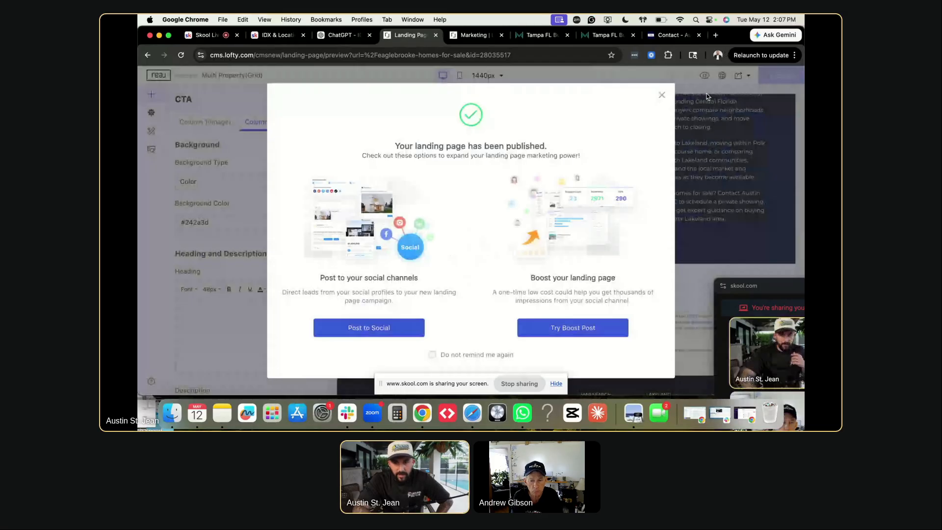
pyautogui.click(721, 76)
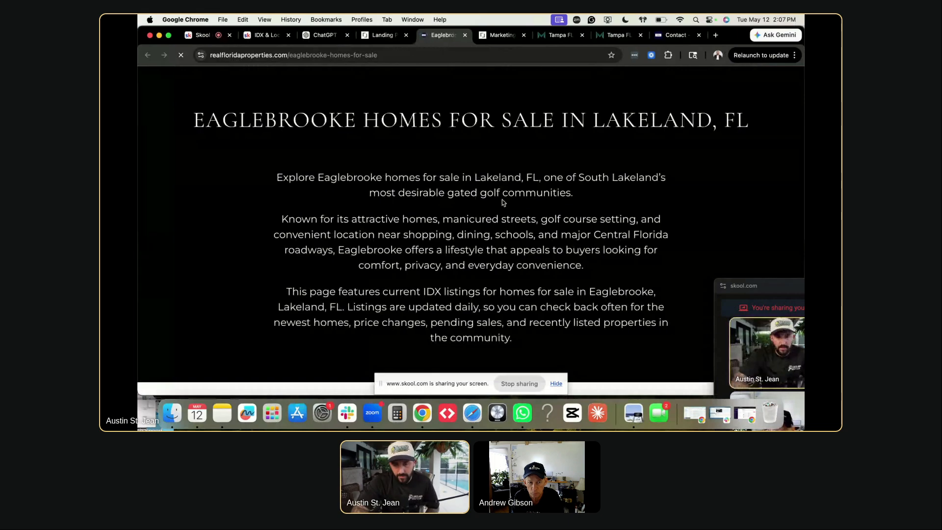
# Scroll through the live Eaglebrooke page and select its page title.
pyautogui.scroll(-2, 366, 207)
pyautogui.scroll(-2, 366, 207)
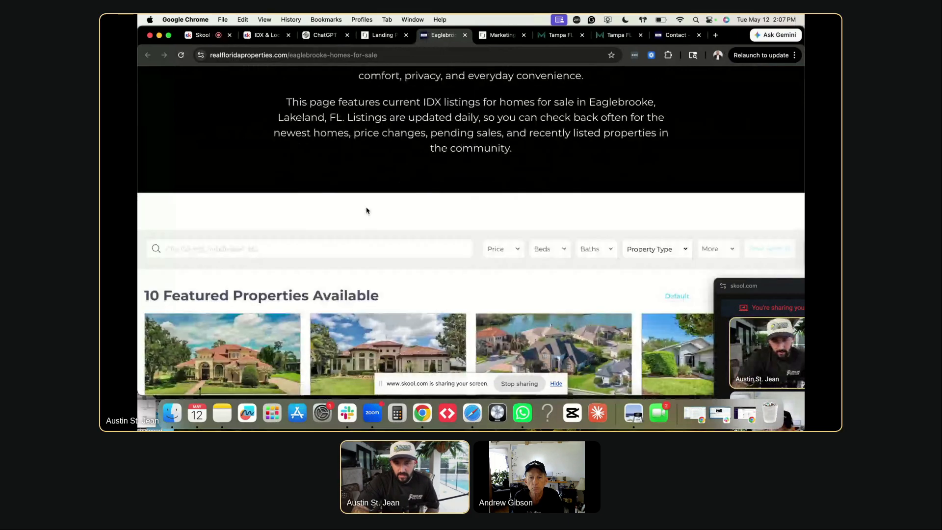
pyautogui.scroll(-3, 368, 210)
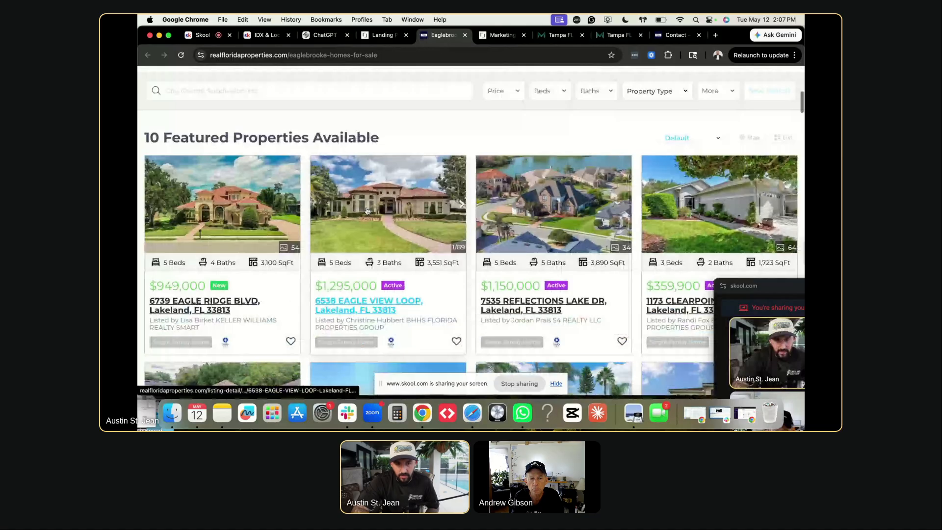
pyautogui.scroll(-1, 366, 211)
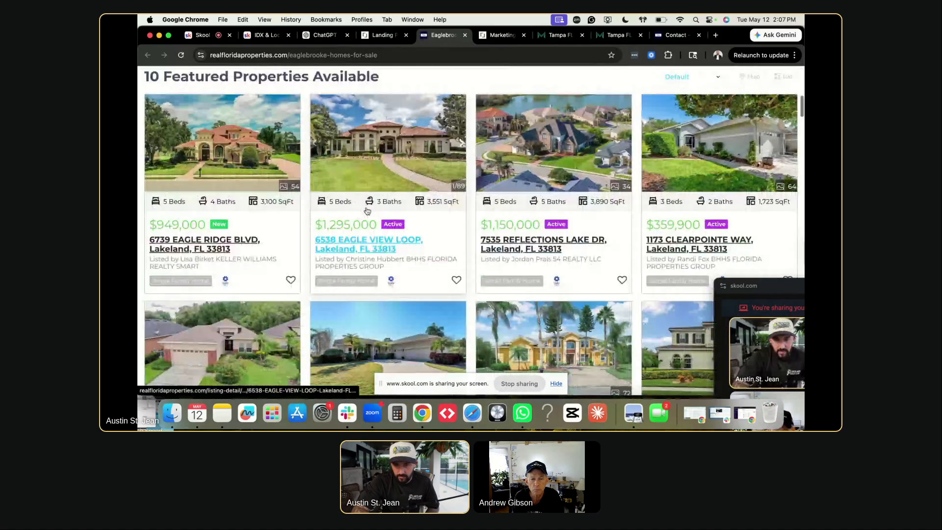
pyautogui.scroll(-10, 366, 211)
pyautogui.scroll(-5, 440, 181)
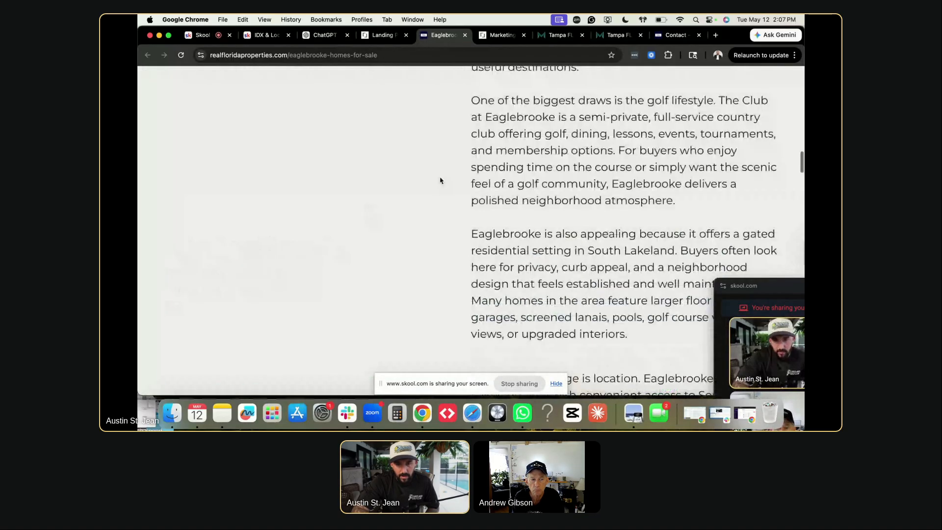
pyautogui.scroll(-5, 440, 181)
pyautogui.scroll(-7, 440, 180)
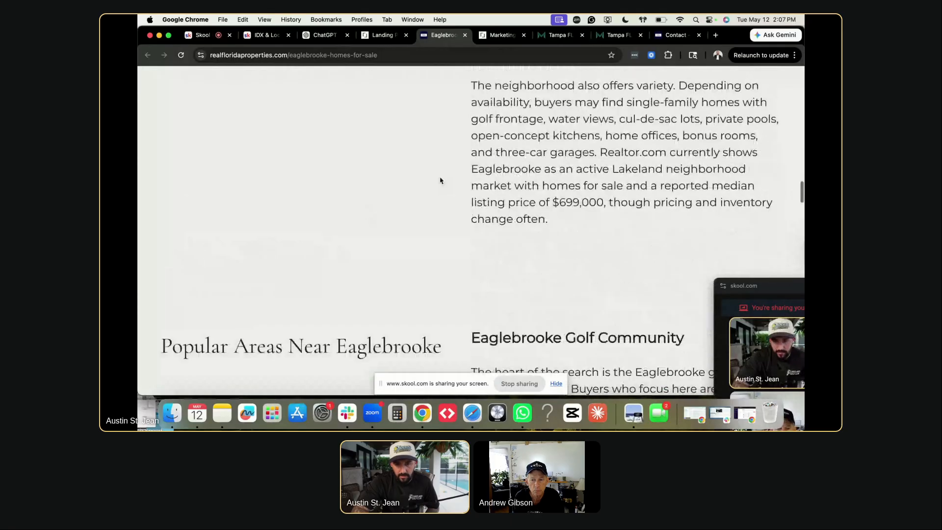
pyautogui.scroll(-1, 439, 196)
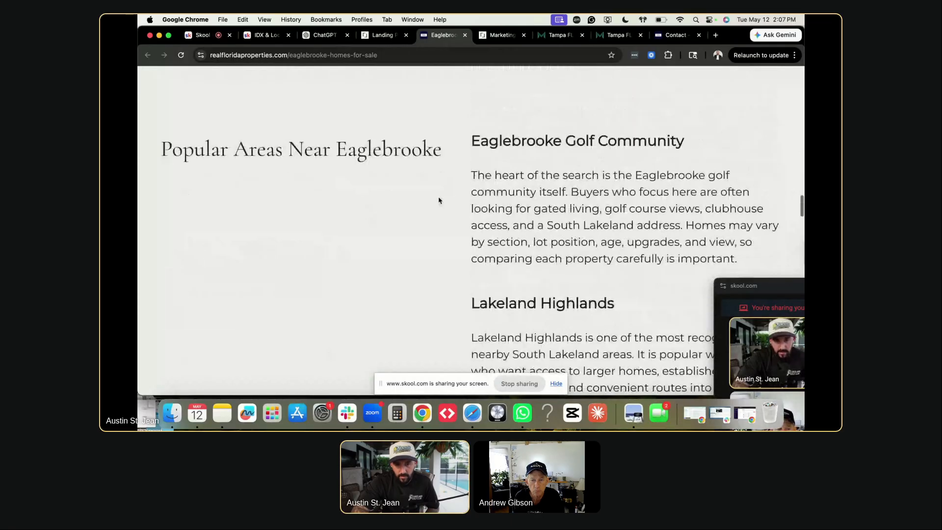
pyautogui.scroll(-7, 509, 278)
pyautogui.scroll(-7, 509, 278)
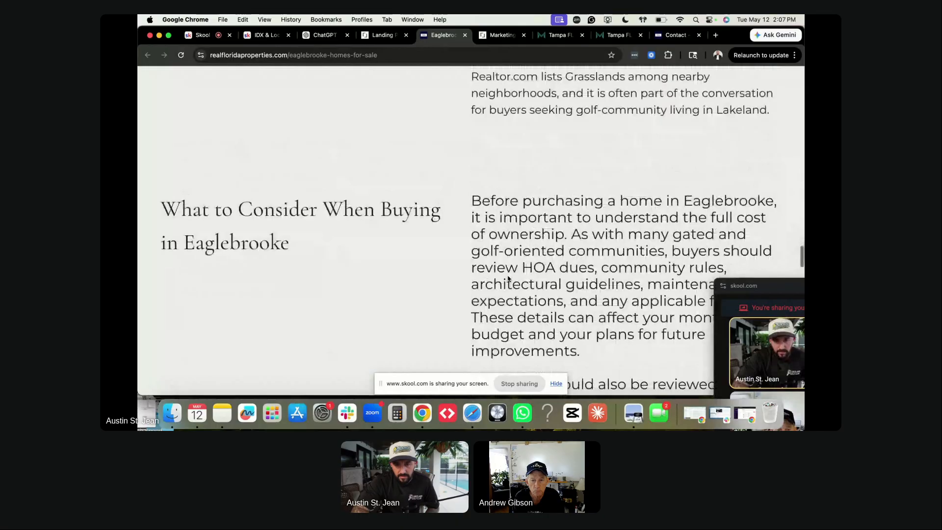
pyautogui.scroll(-2, 462, 213)
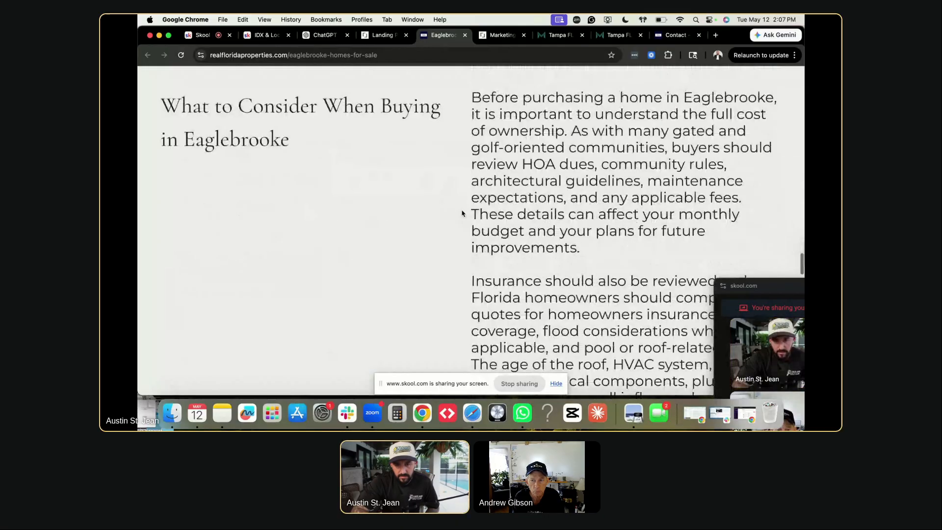
pyautogui.scroll(-10, 464, 212)
pyautogui.scroll(-6, 465, 213)
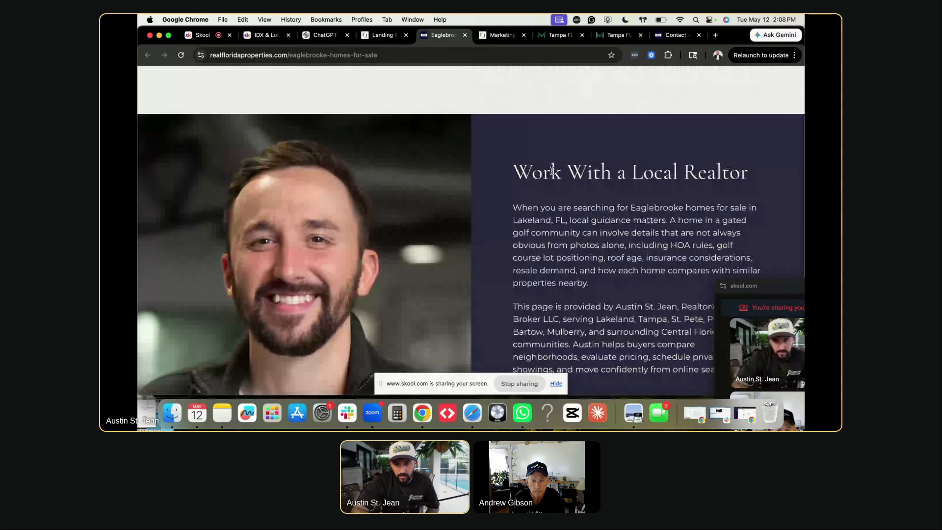
pyautogui.scroll(15, 535, 185)
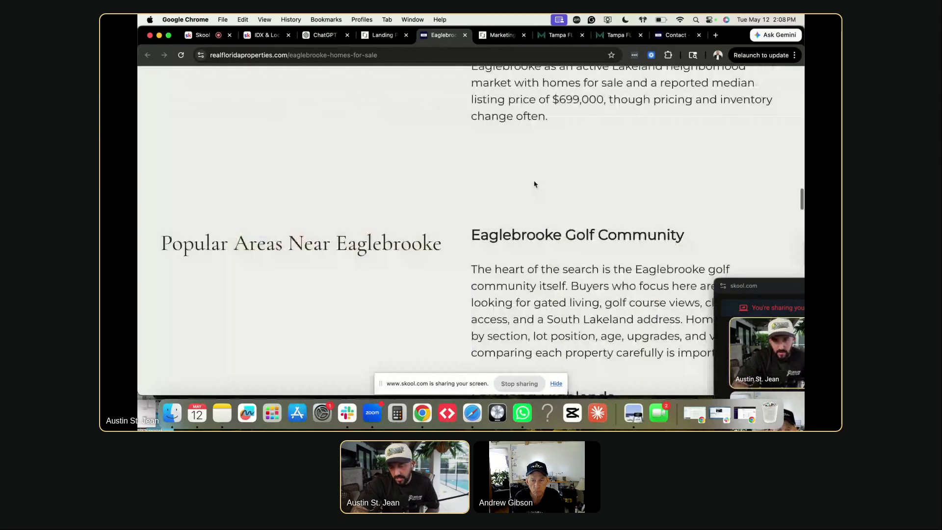
pyautogui.scroll(15, 535, 185)
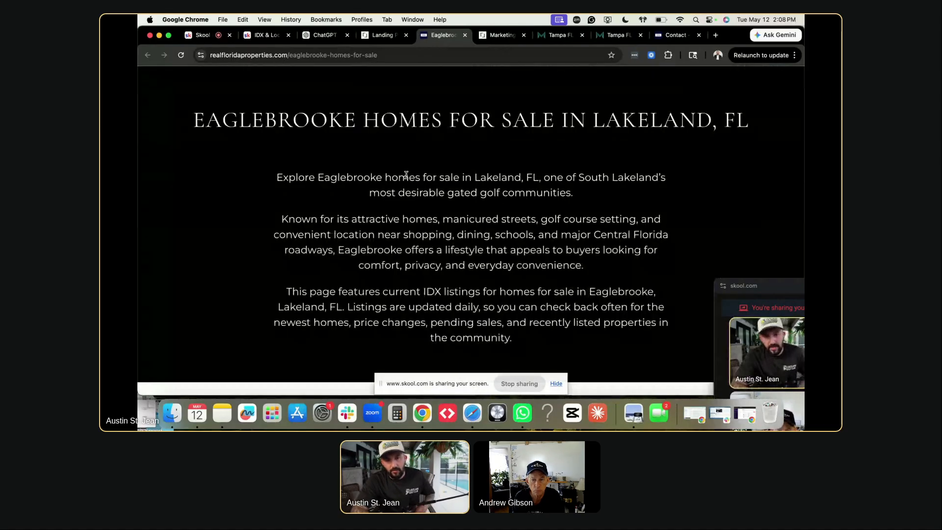
pyautogui.scroll(-1, 406, 175)
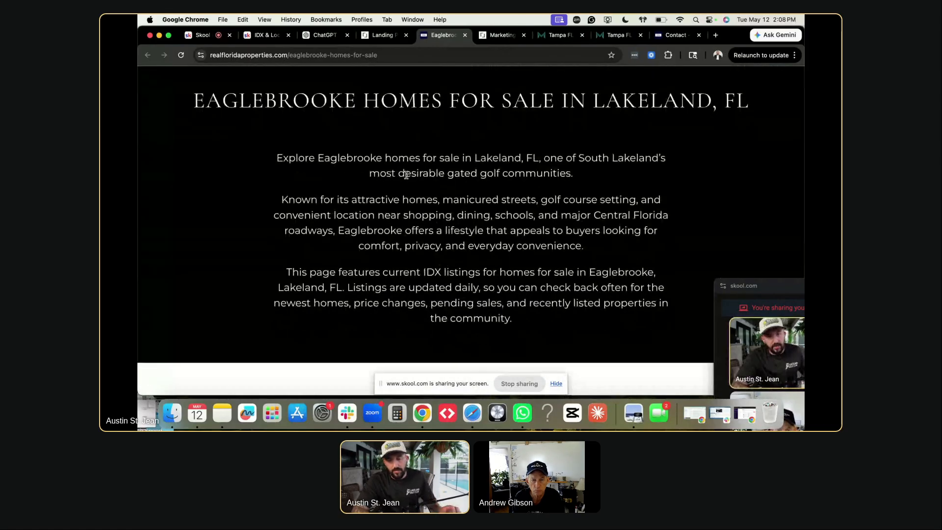
pyautogui.tripleClick(356, 99)
# Open the $1,295,000 featured Eaglebrooke listing, then return to the Eaglebrooke page.
pyautogui.scroll(-10, 360, 146)
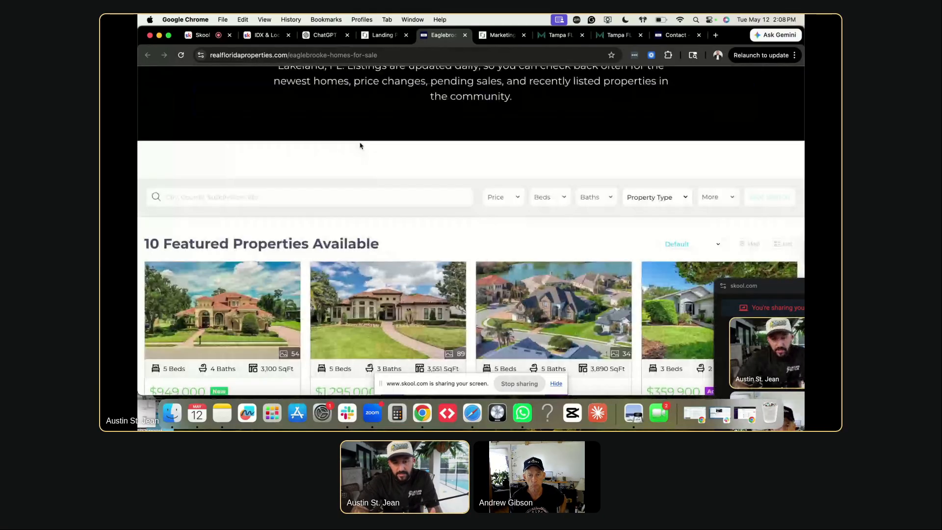
pyautogui.scroll(-5, 360, 145)
pyautogui.click(390, 195)
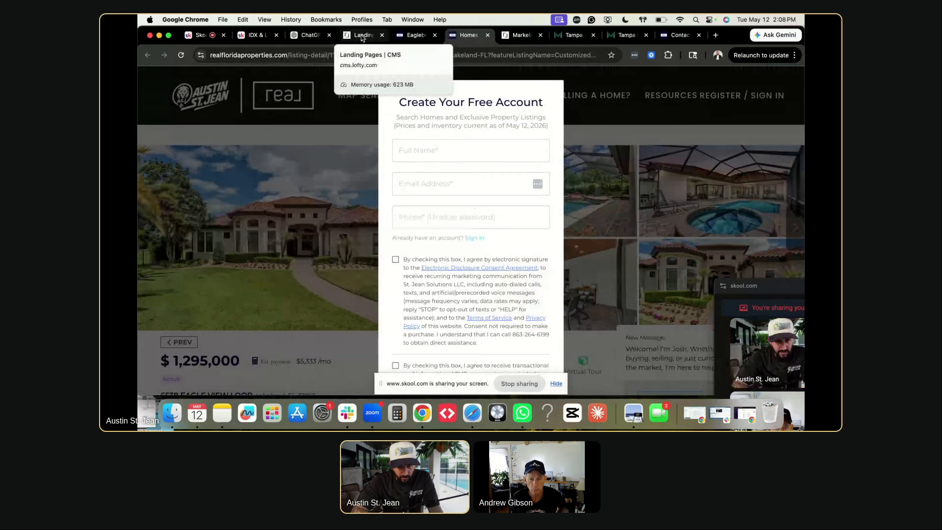
pyautogui.click(416, 35)
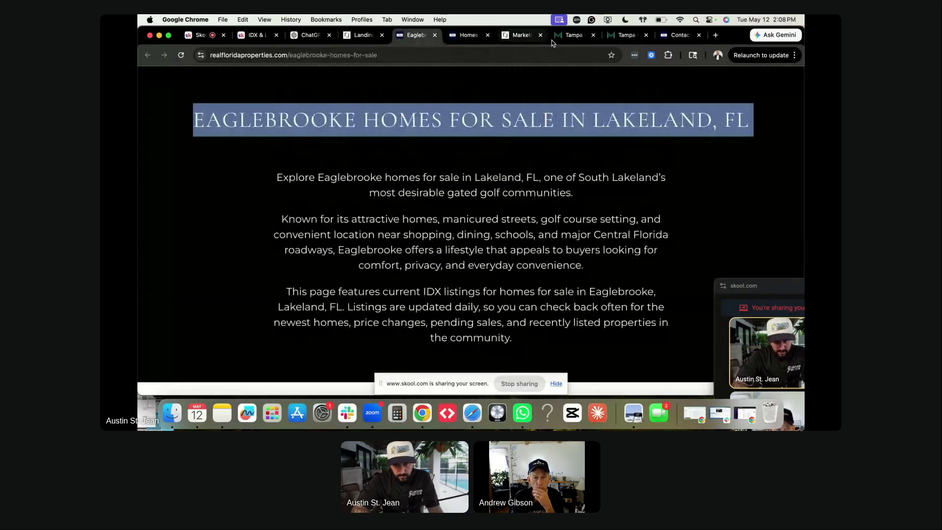
# Open the site's DR Horton Homes page from the HOME BUILDERS menu.
pyautogui.click(549, 38)
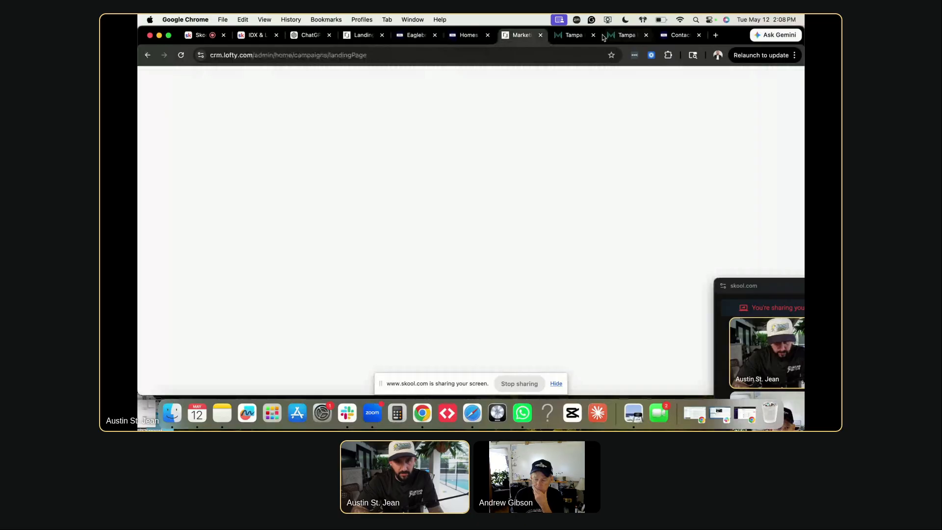
pyautogui.click(679, 35)
pyautogui.moveTo(442, 111)
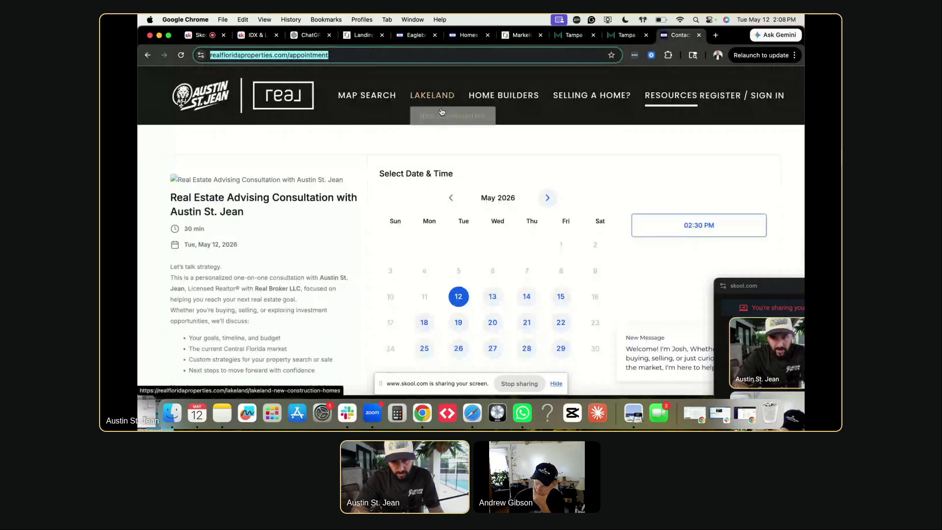
pyautogui.moveTo(503, 96)
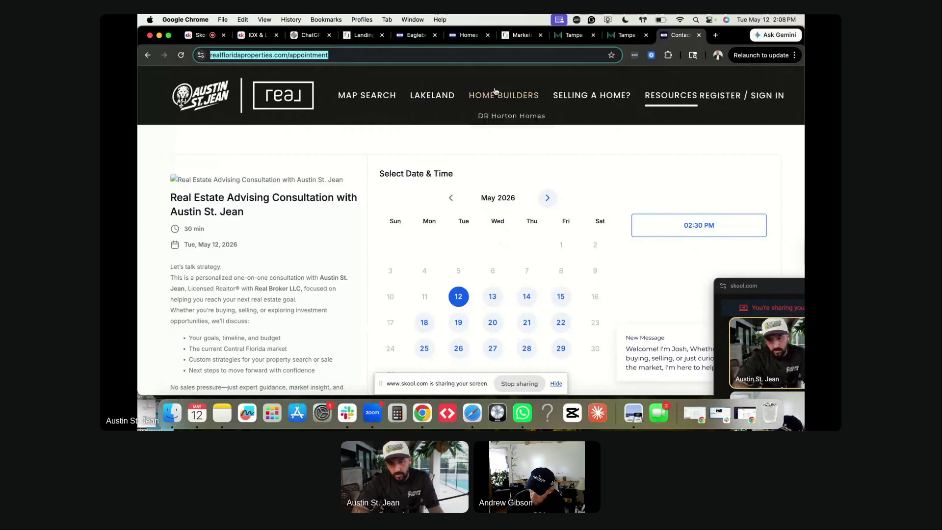
pyautogui.click(502, 117)
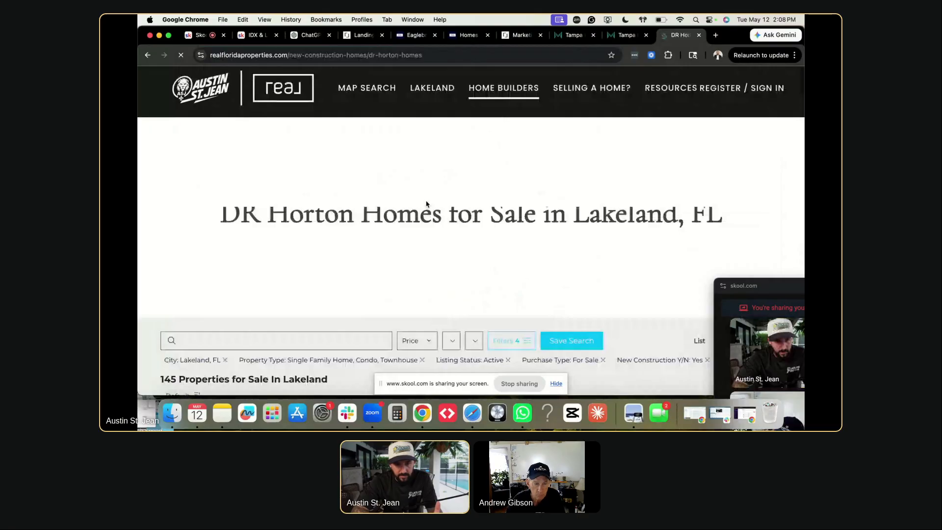
# Scroll through the DR Horton Homes for Sale in Lakeland page's 145 listings.
pyautogui.scroll(-1, 494, 182)
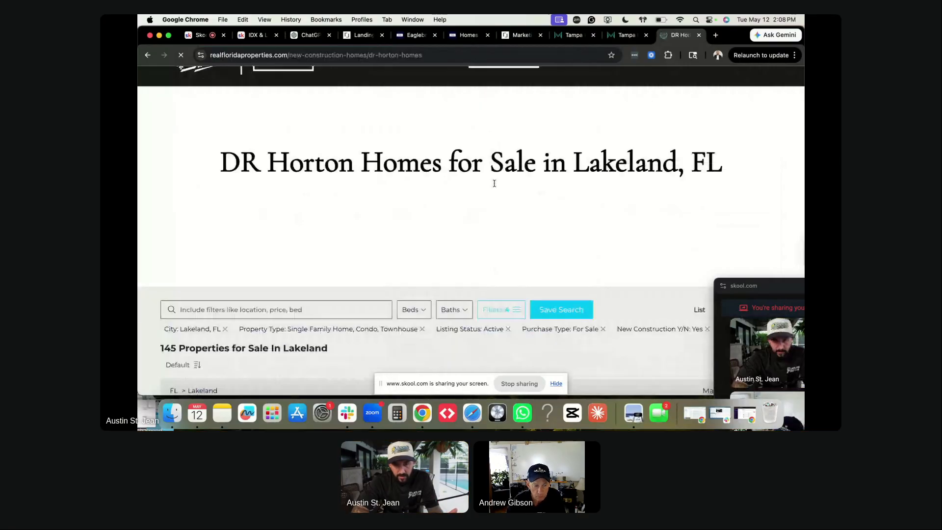
pyautogui.scroll(-5, 494, 183)
pyautogui.scroll(-15, 495, 187)
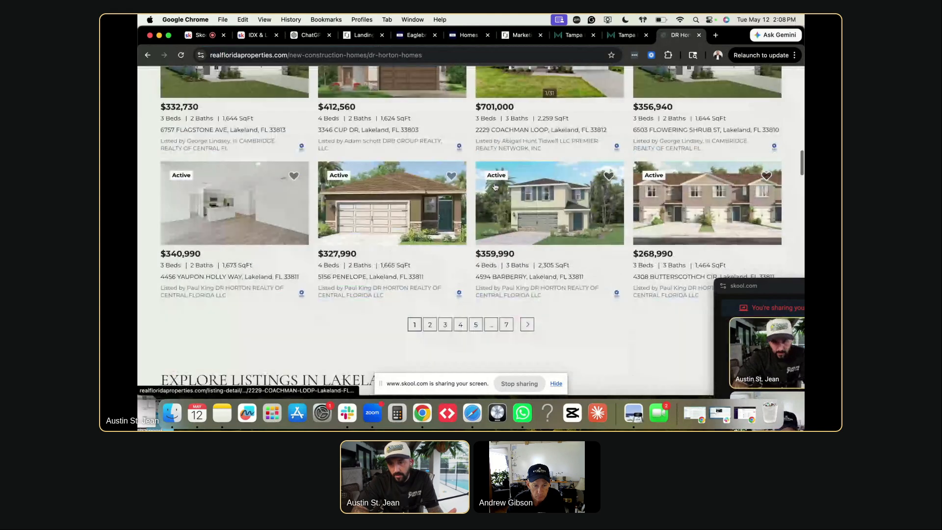
pyautogui.scroll(-4, 495, 187)
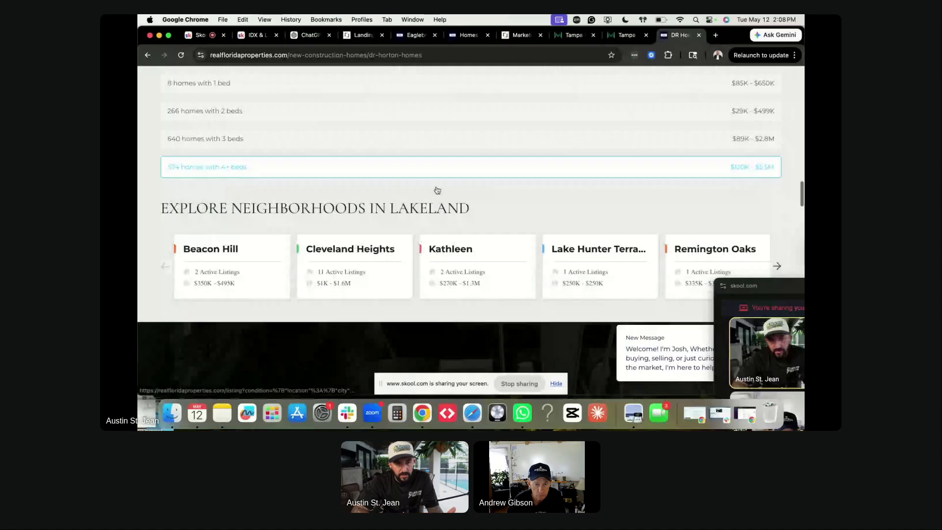
pyautogui.scroll(-2, 436, 189)
pyautogui.scroll(-9, 403, 150)
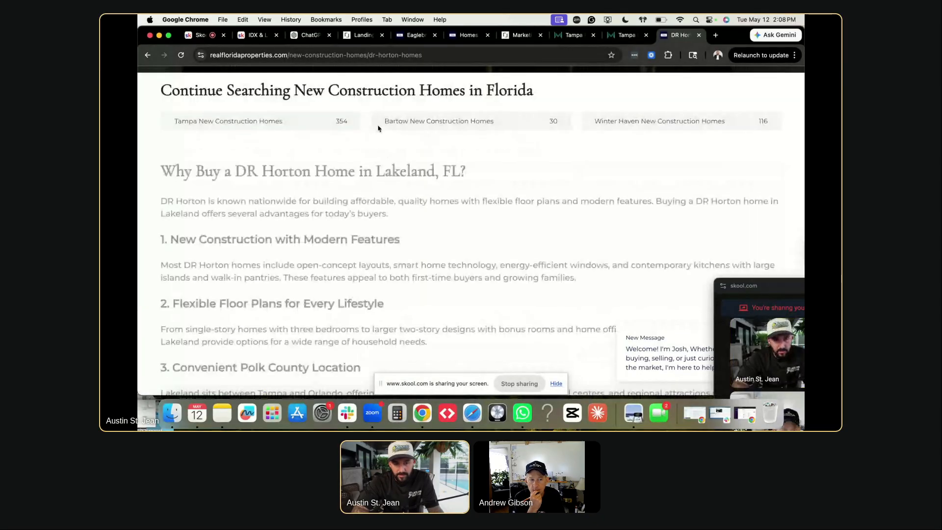
pyautogui.scroll(-2, 349, 229)
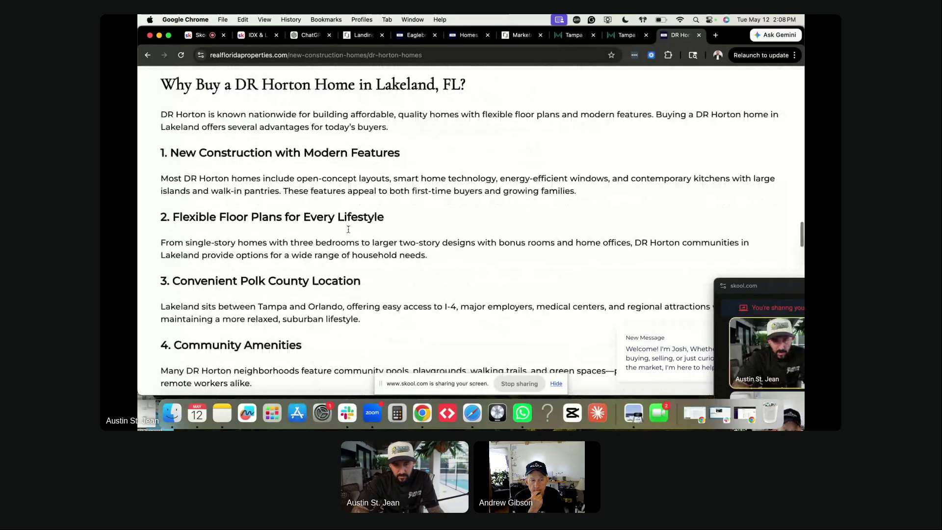
pyautogui.scroll(-8, 348, 229)
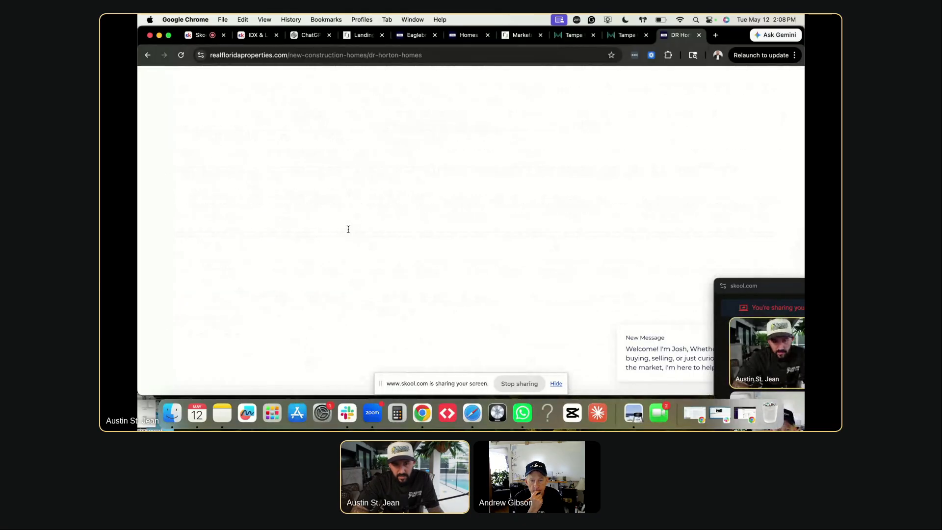
pyautogui.scroll(-5, 348, 229)
pyautogui.scroll(-12, 348, 232)
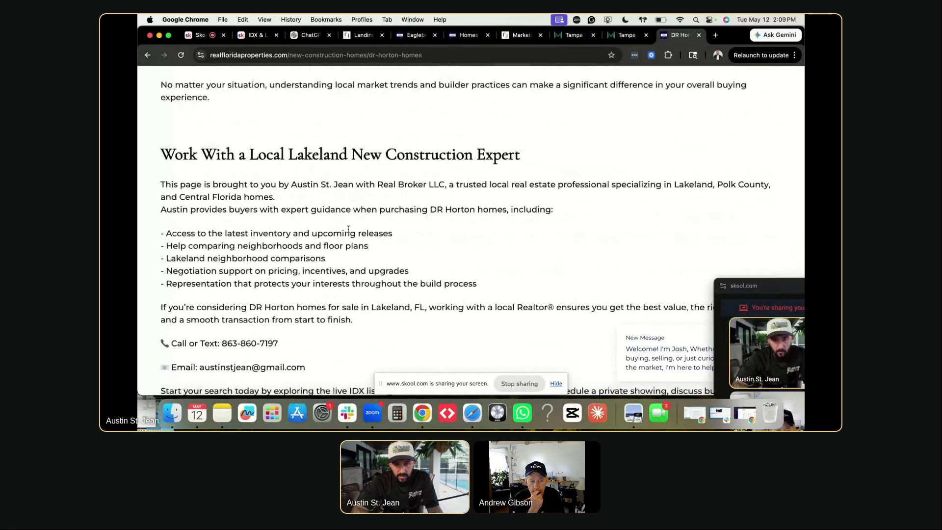
pyautogui.scroll(-2, 348, 229)
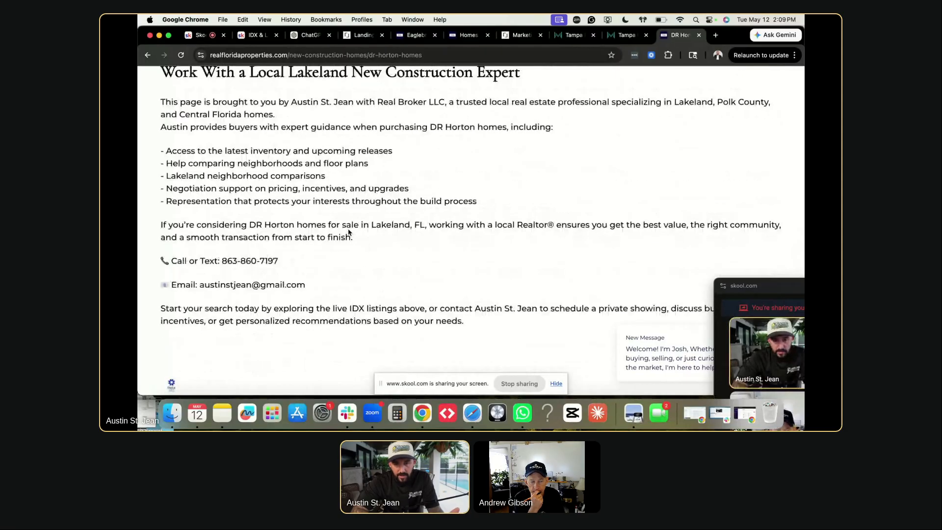
pyautogui.scroll(15, 348, 232)
pyautogui.scroll(15, 349, 232)
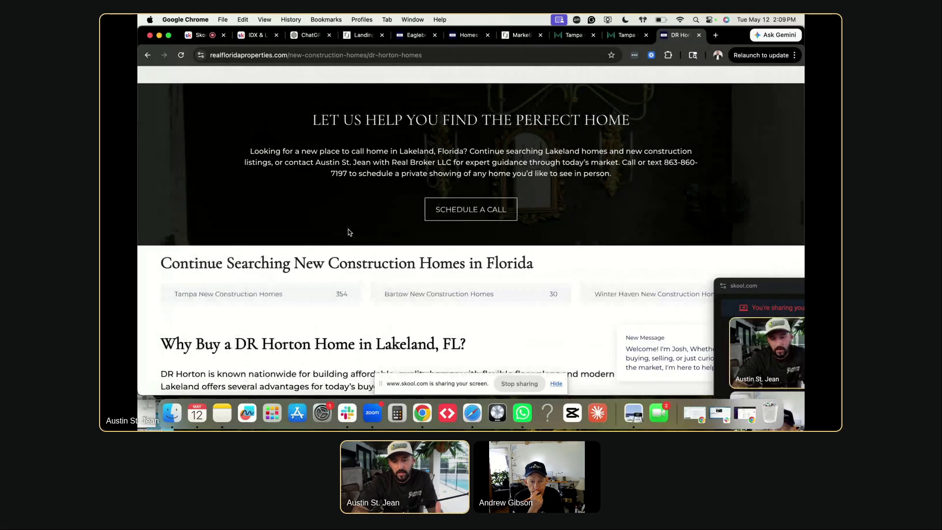
pyautogui.scroll(15, 349, 232)
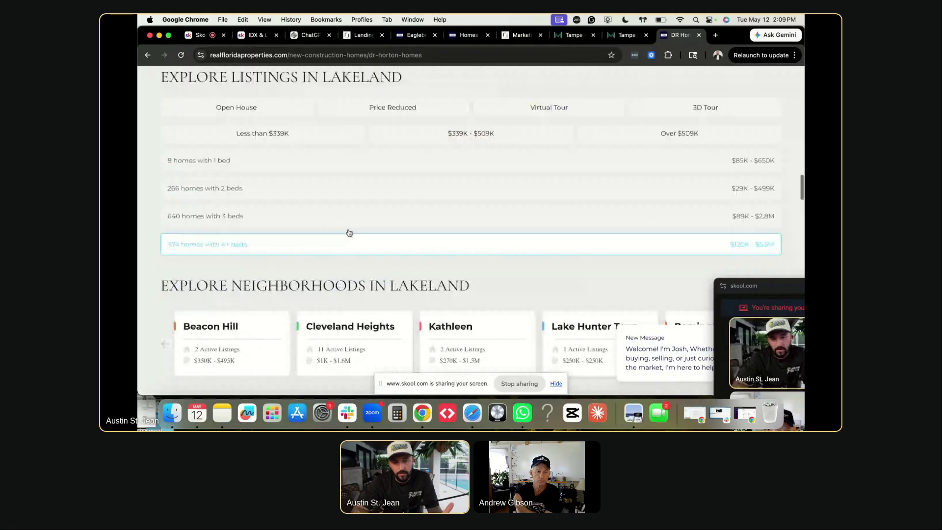
pyautogui.scroll(10, 349, 232)
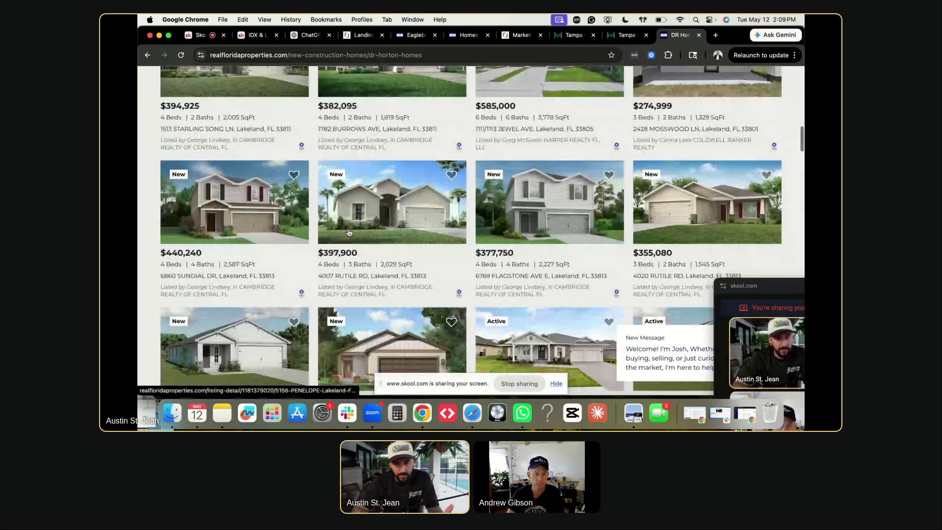
pyautogui.scroll(10, 348, 232)
pyautogui.scroll(5, 392, 201)
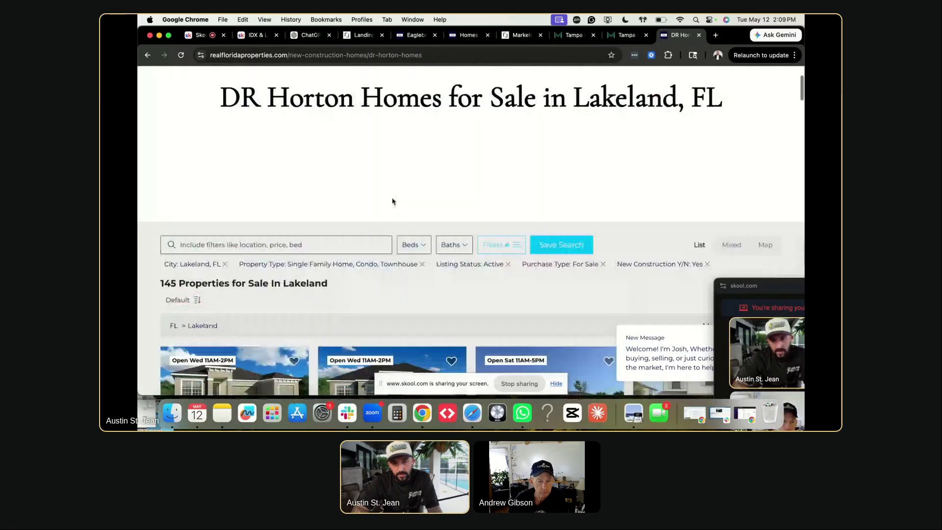
pyautogui.scroll(3, 392, 202)
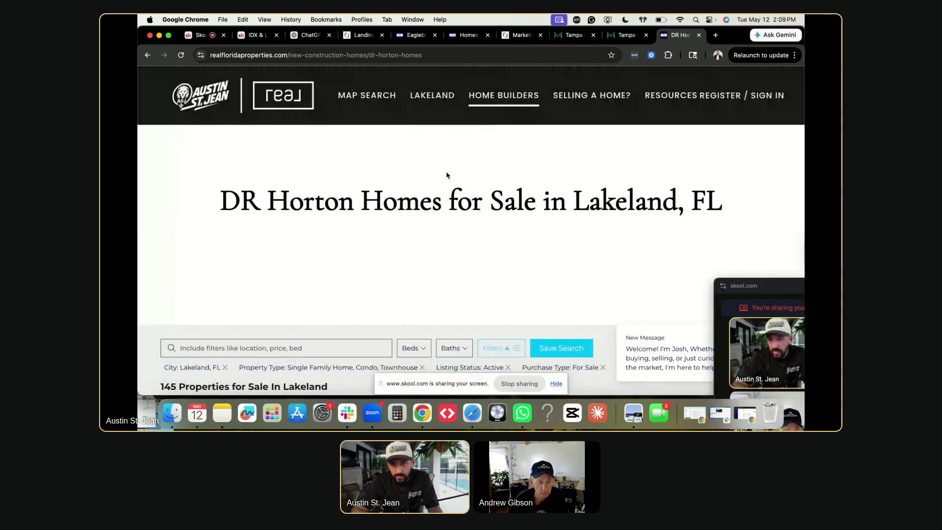
# Look over the competitor's Tampa bungalows page.
pyautogui.click(568, 35)
pyautogui.scroll(-10, 460, 128)
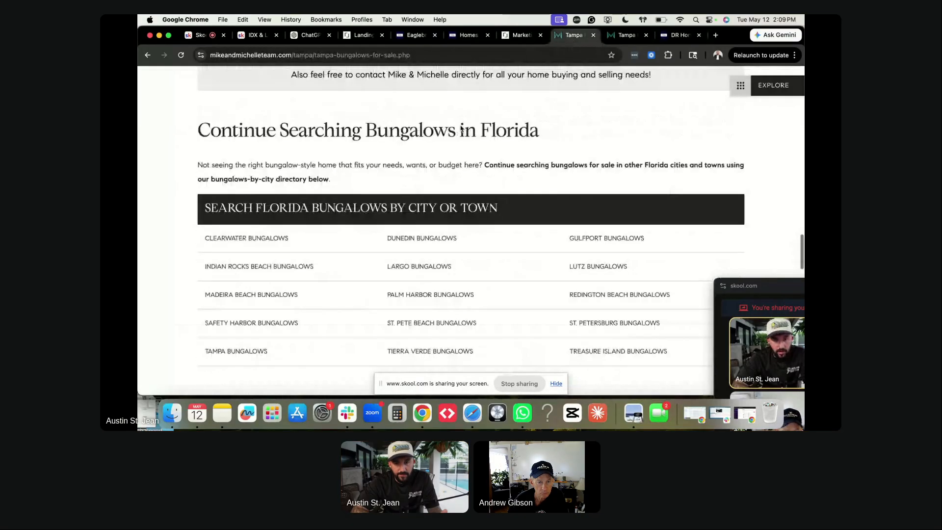
pyautogui.scroll(15, 461, 129)
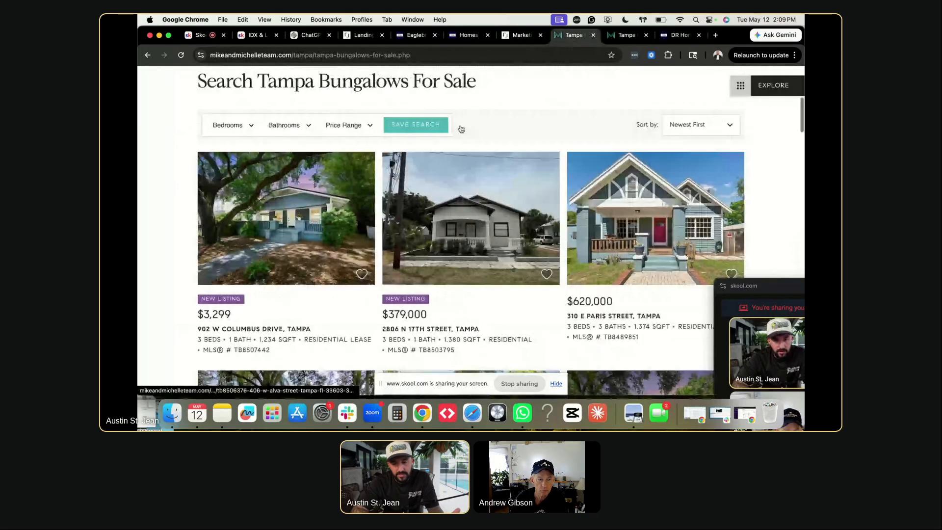
pyautogui.scroll(5, 461, 129)
pyautogui.moveTo(443, 84)
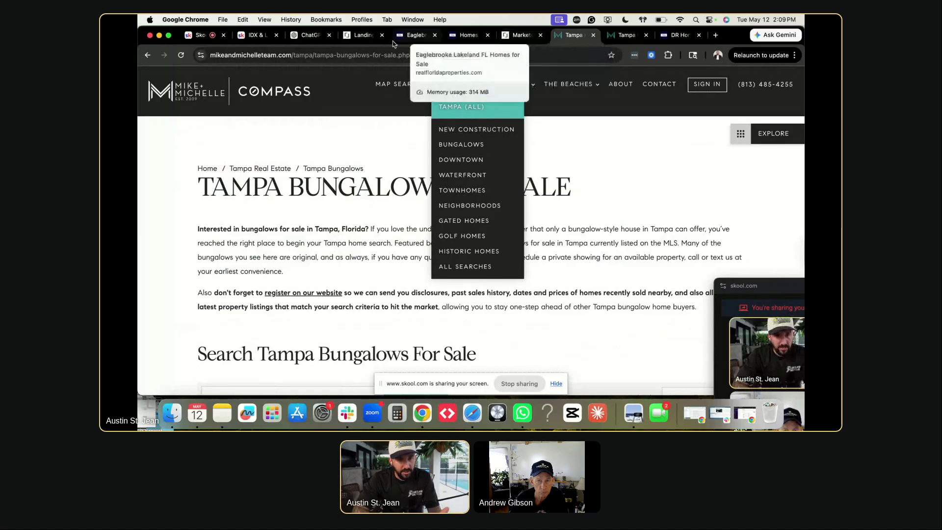
# Return to the IDX Page Builder Pro ChatGPT chat and scroll up through it.
pyautogui.click(307, 36)
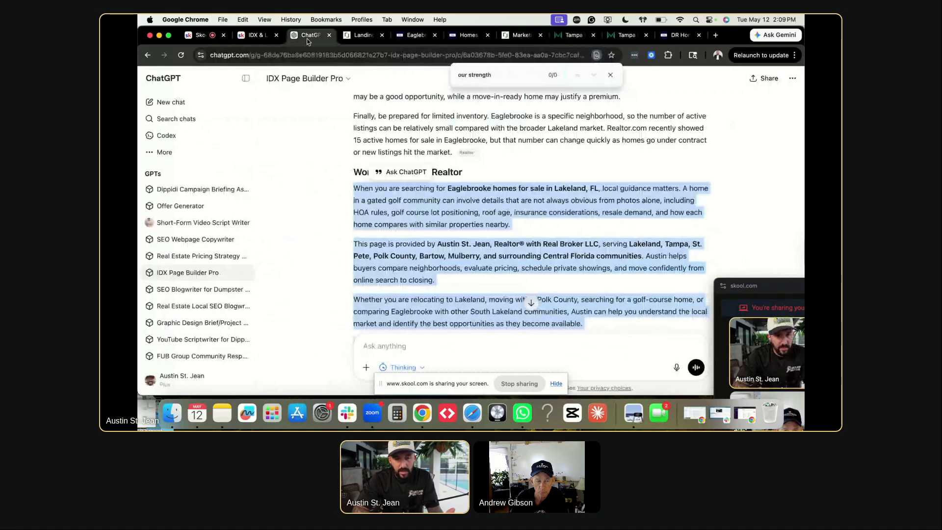
pyautogui.scroll(6, 349, 149)
pyautogui.scroll(15, 349, 149)
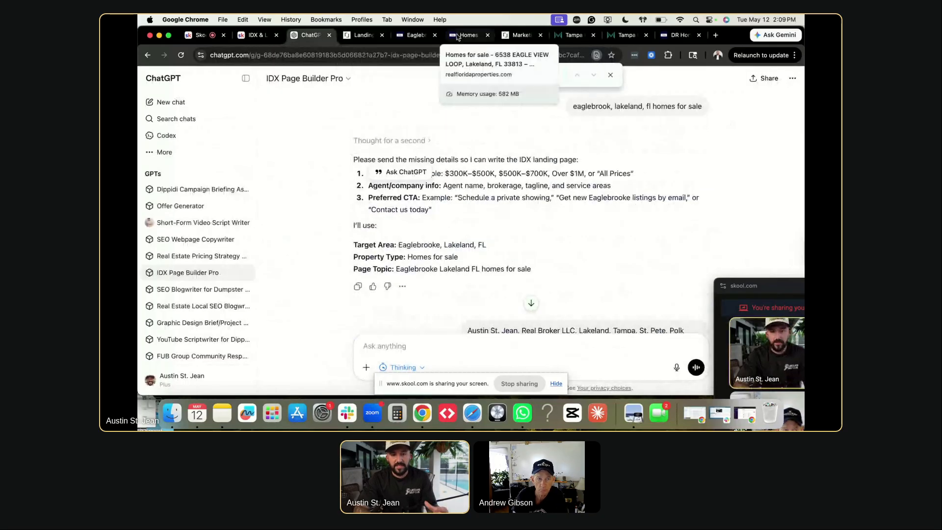